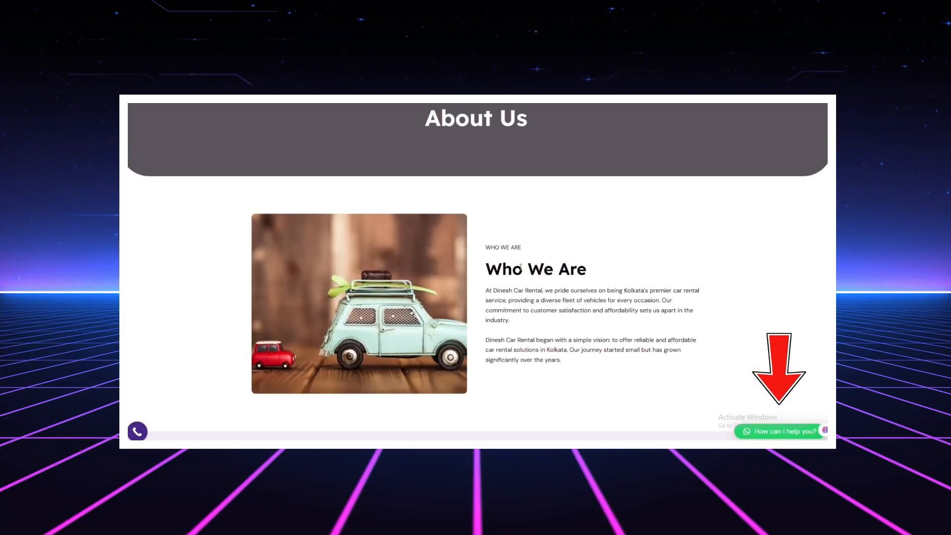
Browse the Services page of the Car rental site.
click(556, 114)
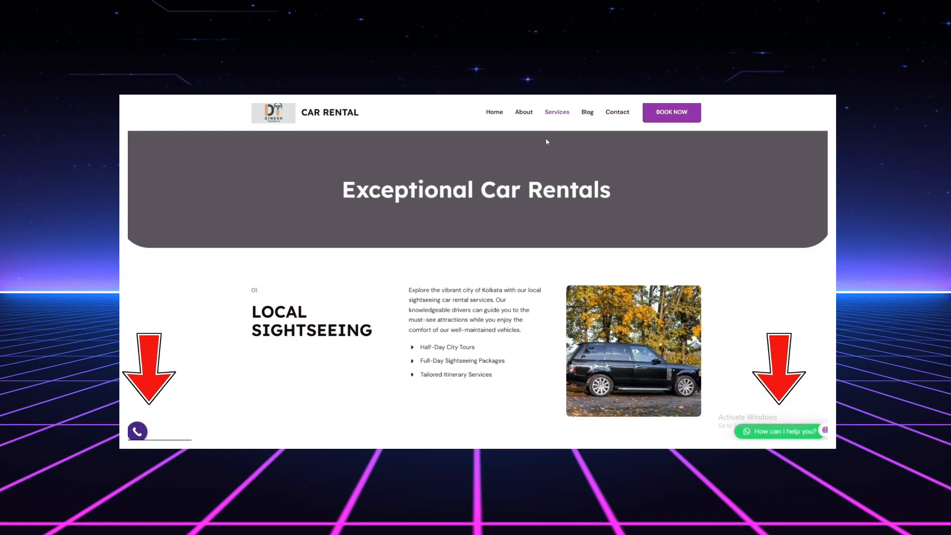
scroll(529, 271, down, 10)
scroll(529, 271, down, 5)
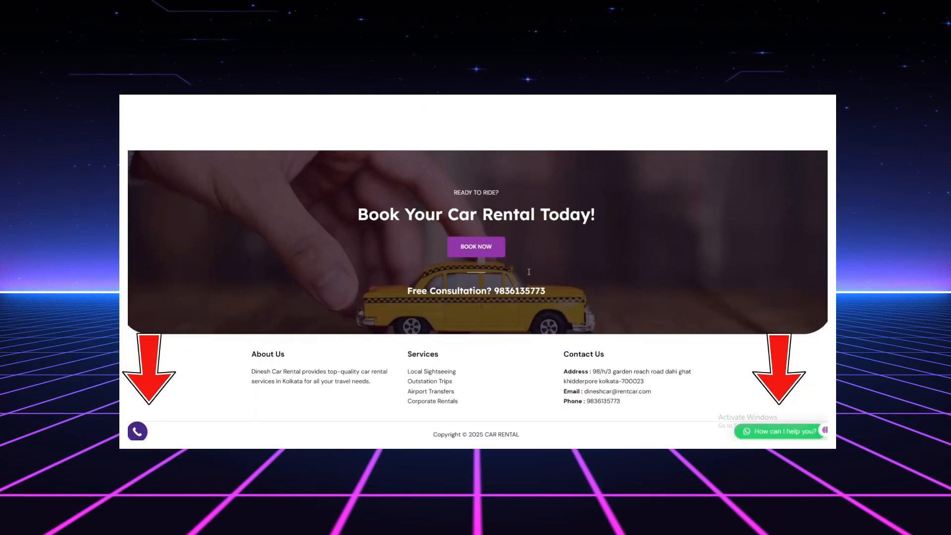
scroll(545, 247, up, 8)
scroll(564, 215, up, 4)
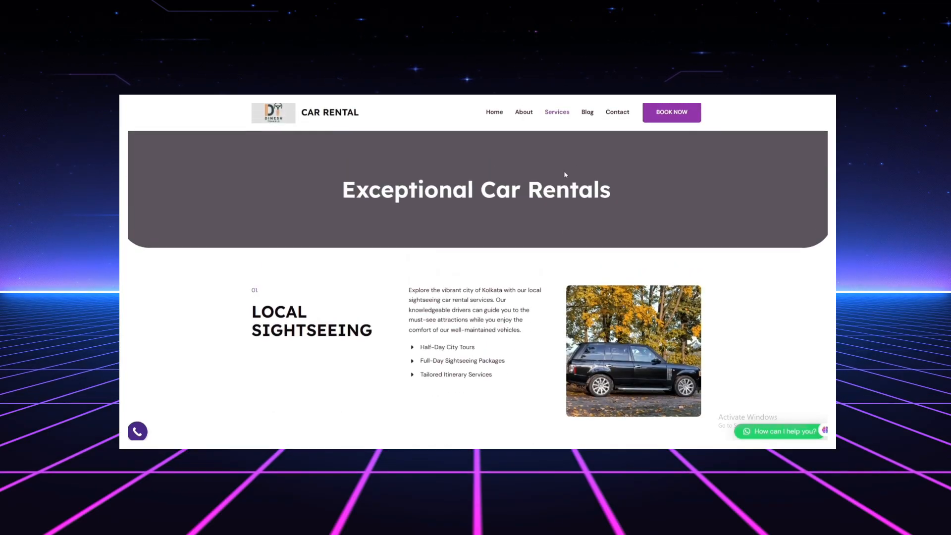
Look through the Blog page and then the Contact page.
click(587, 113)
scroll(500, 299, down, 5)
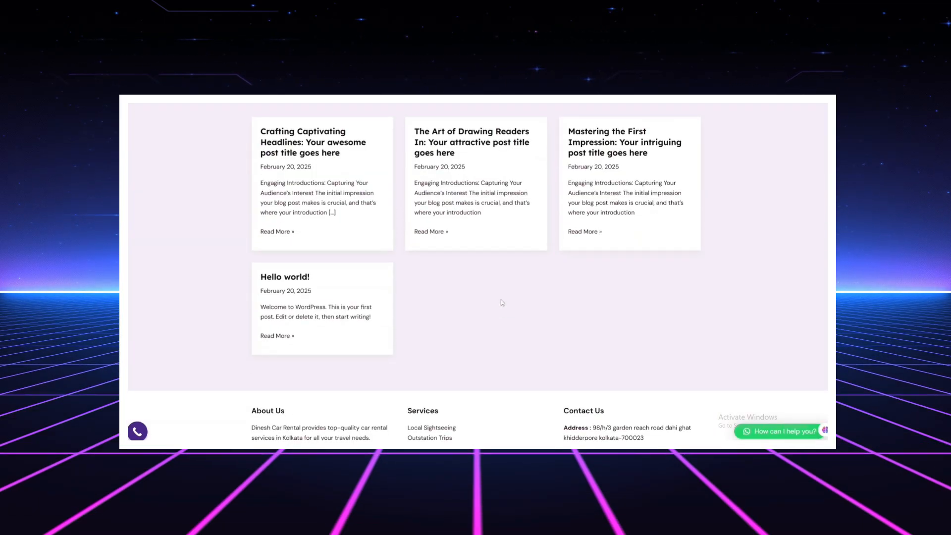
scroll(386, 312, up, 5)
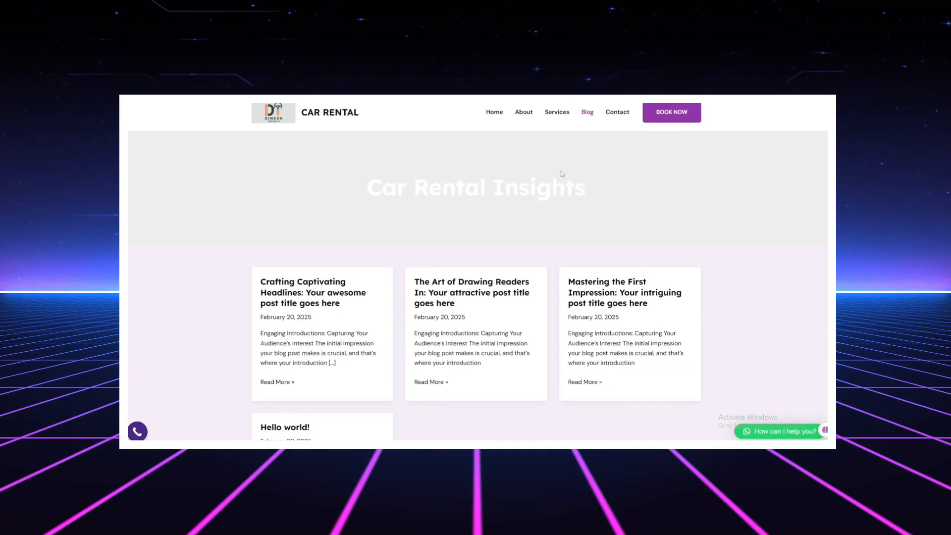
click(613, 115)
scroll(545, 280, down, 12)
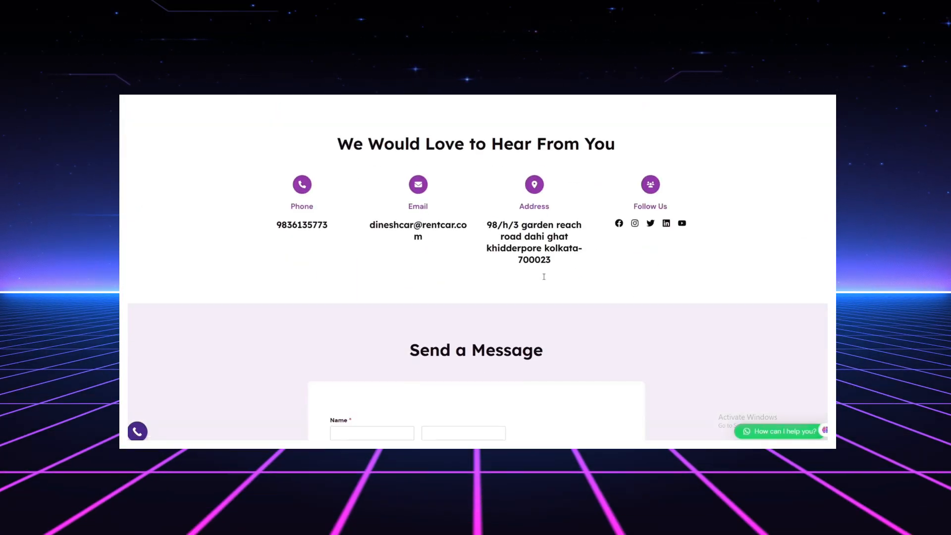
scroll(492, 342, up, 10)
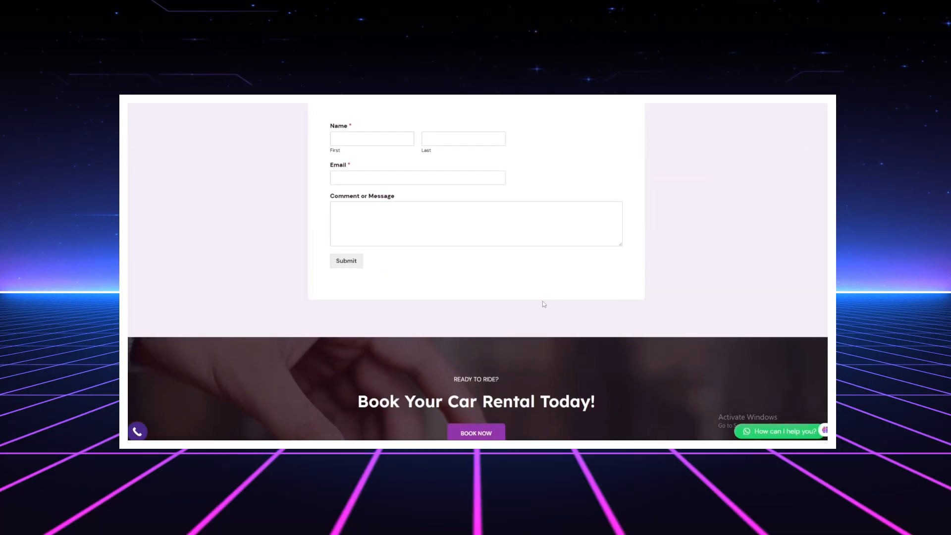
Go back to the Services page and scroll through its service cards.
click(556, 112)
scroll(545, 141, down, 1)
scroll(528, 252, down, 12)
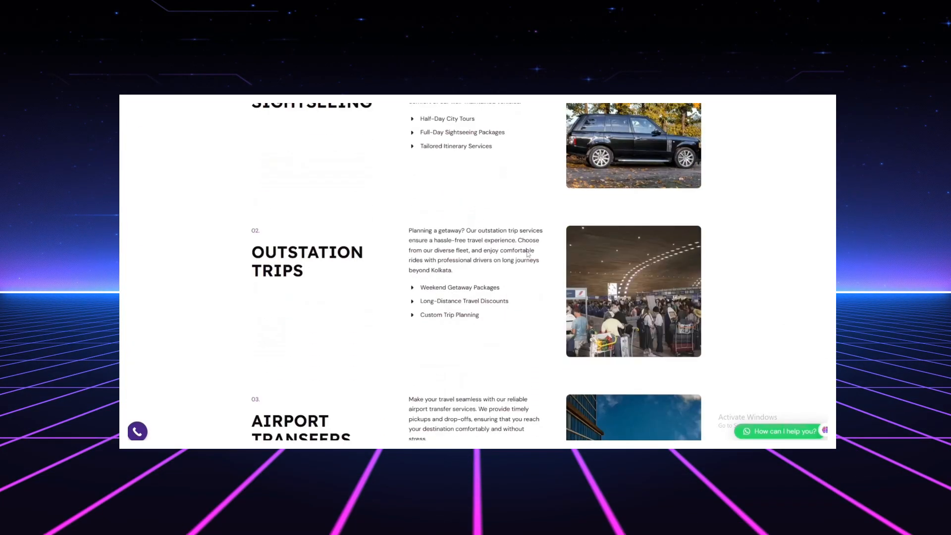
scroll(529, 283, up, 5)
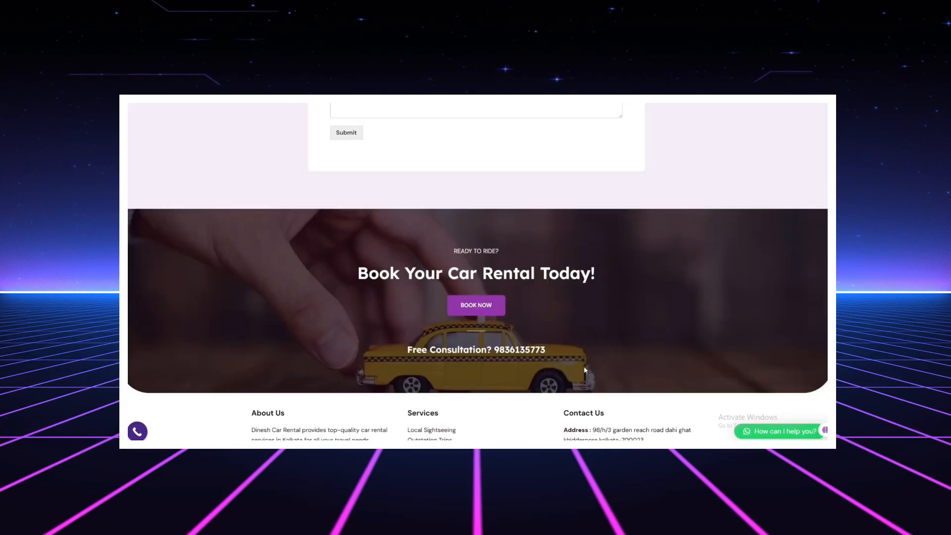
scroll(586, 397, down, 2)
scroll(586, 396, up, 10)
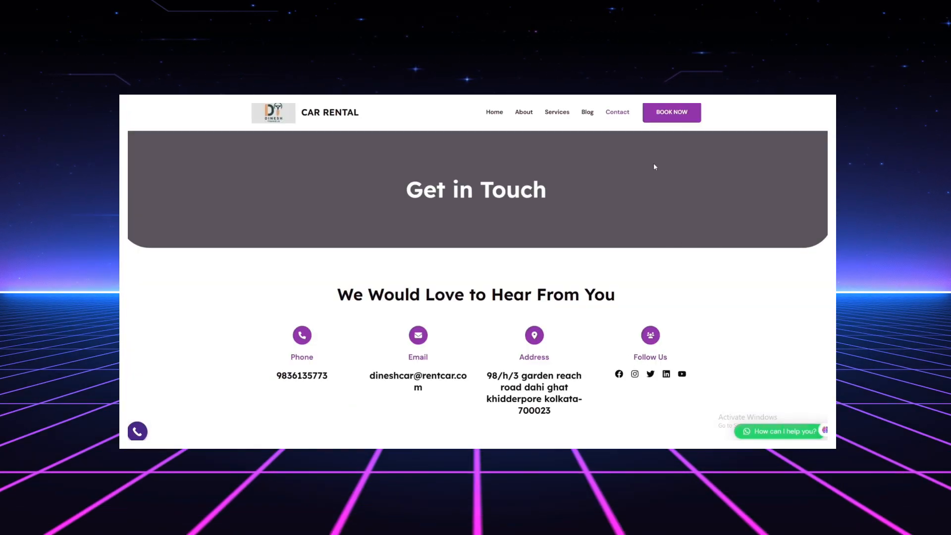
scroll(664, 168, down, 10)
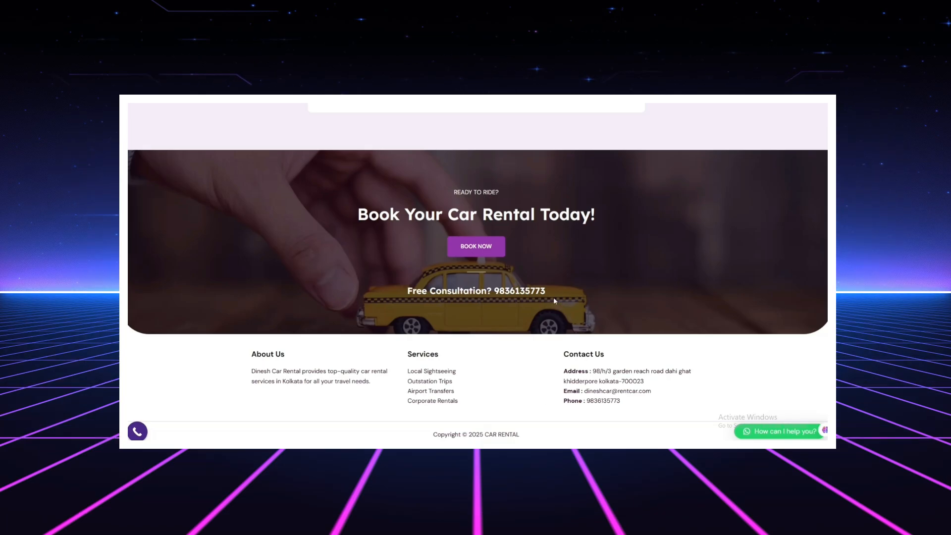
scroll(553, 301, up, 10)
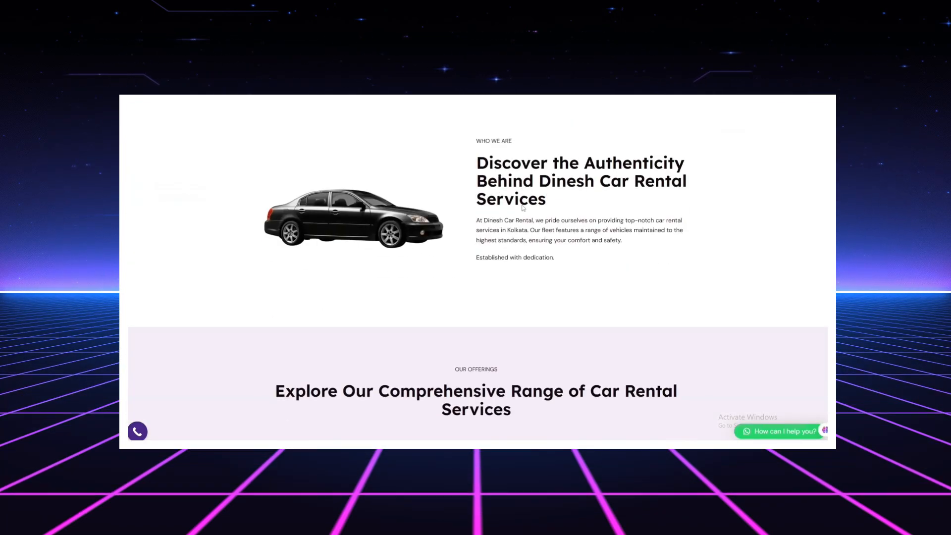
scroll(522, 208, down, 8)
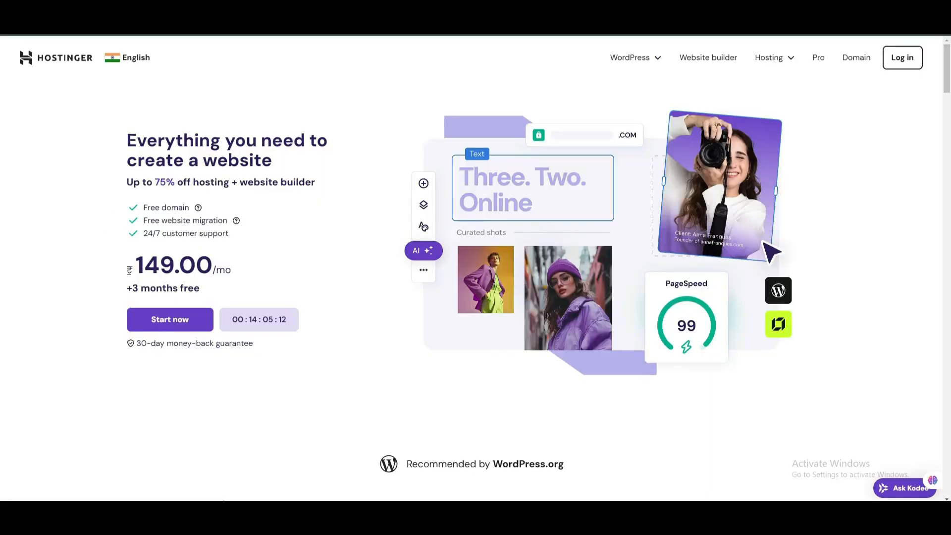
Scroll down the Hostinger homepage to the 'Pick your perfect plan' section.
scroll(240, 167, down, 2)
scroll(240, 166, up, 3)
scroll(257, 167, down, 10)
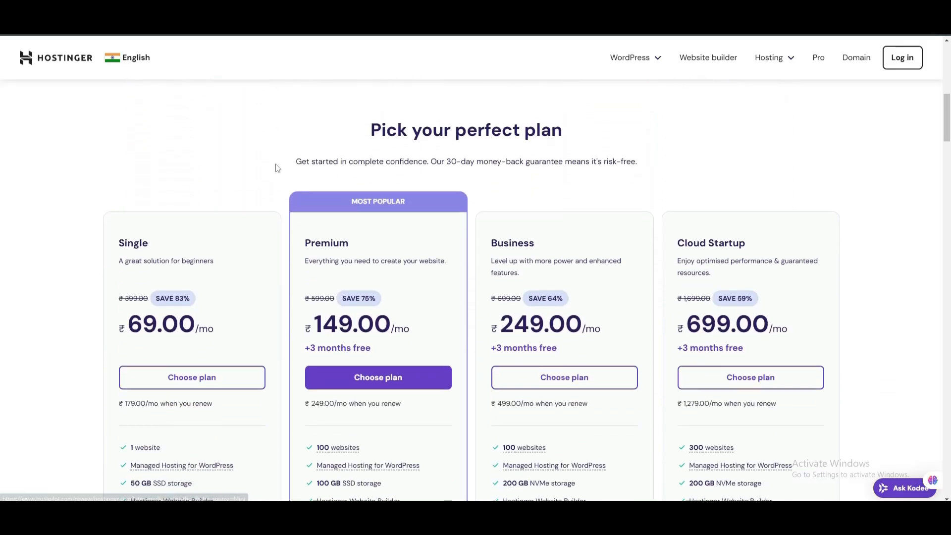
scroll(251, 170, up, 10)
scroll(357, 158, down, 5)
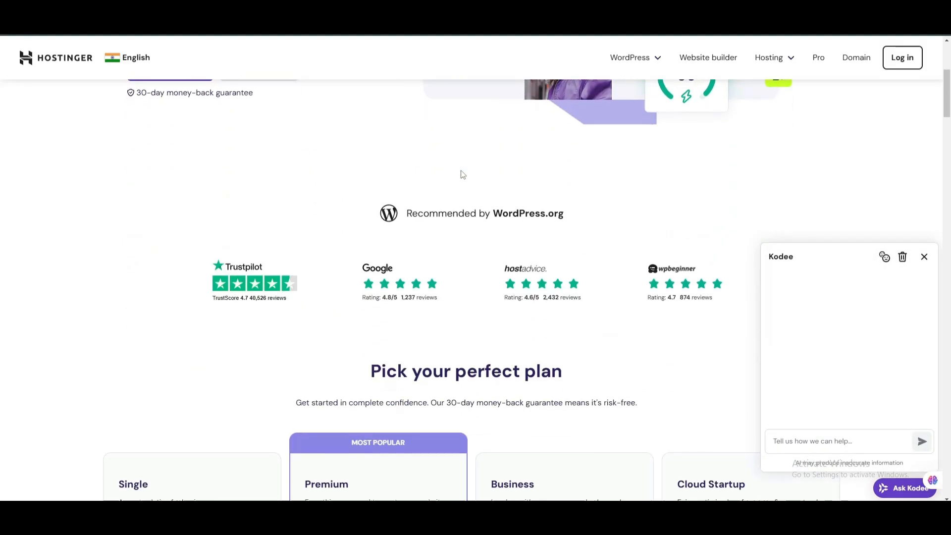
scroll(461, 175, down, 1)
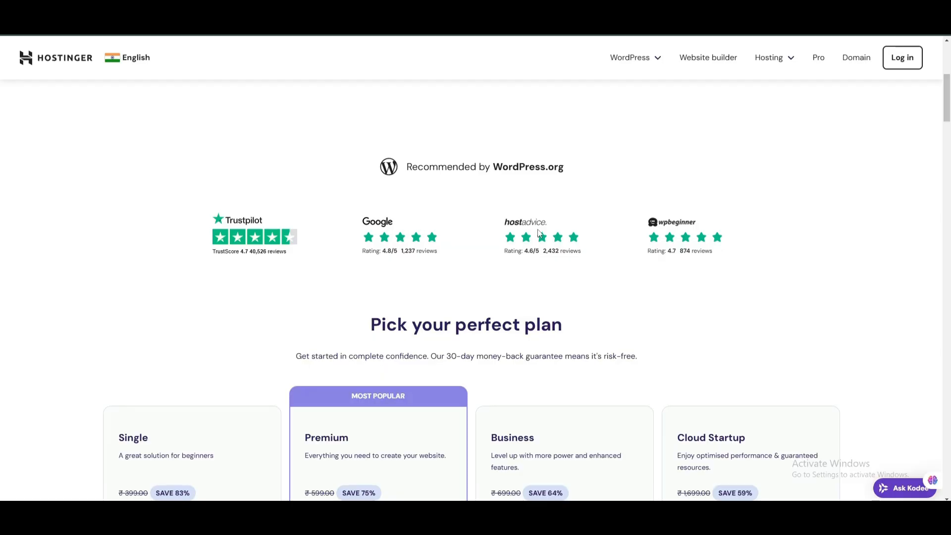
scroll(575, 233, down, 4)
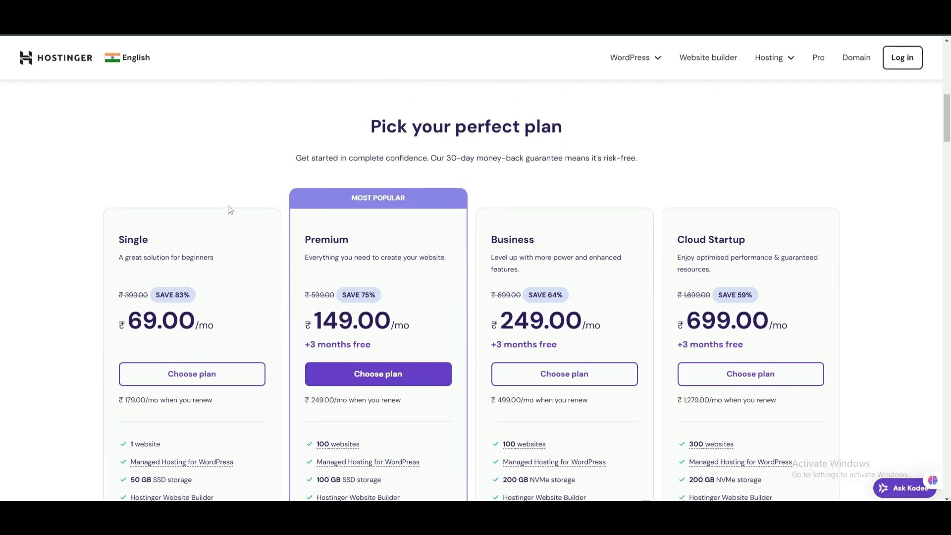
scroll(261, 239, down, 1)
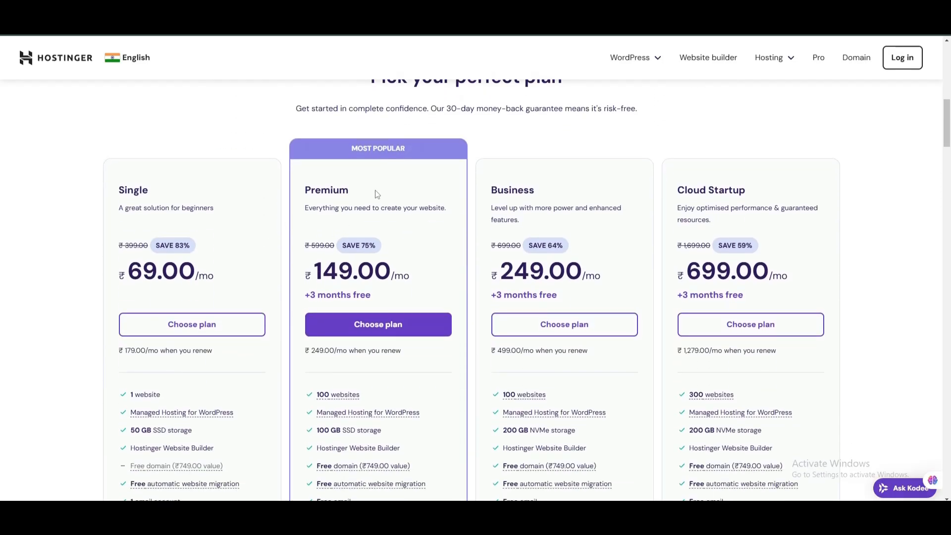
scroll(372, 191, up, 1)
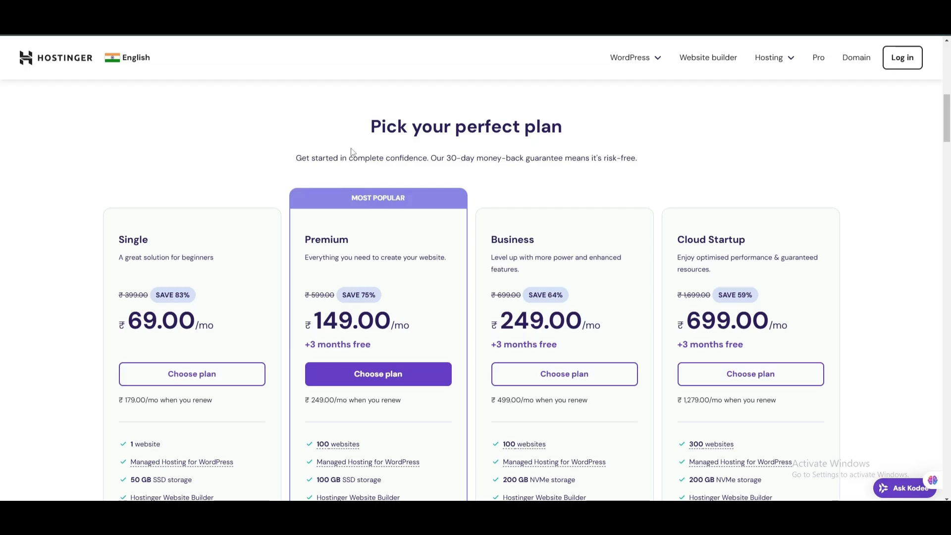
scroll(318, 165, down, 1)
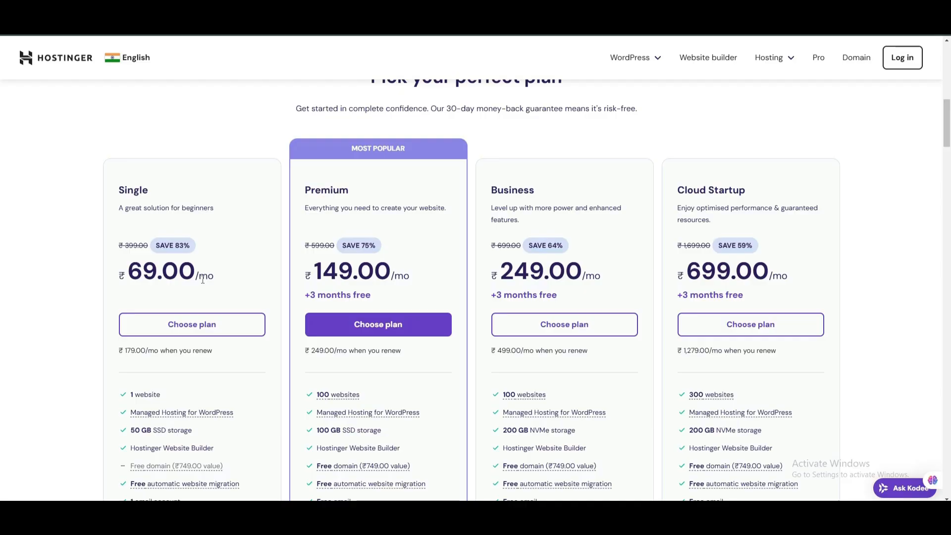
Compare features of the Single ₹69.00, Premium ₹149.00, Business ₹249.00 and Cloud Startup ₹699.00 plans.
scroll(201, 294, down, 1)
scroll(166, 345, down, 2)
mouse_move(149, 266)
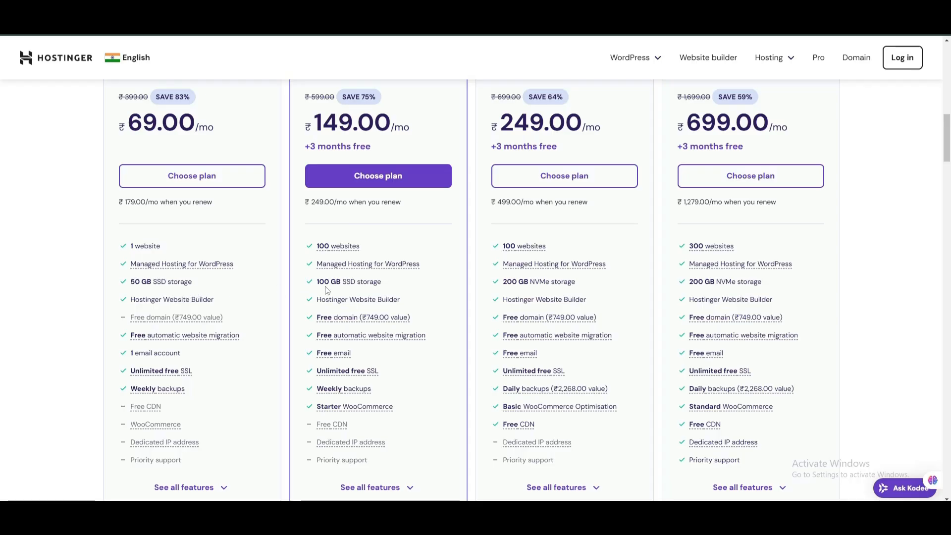
scroll(426, 260, up, 1)
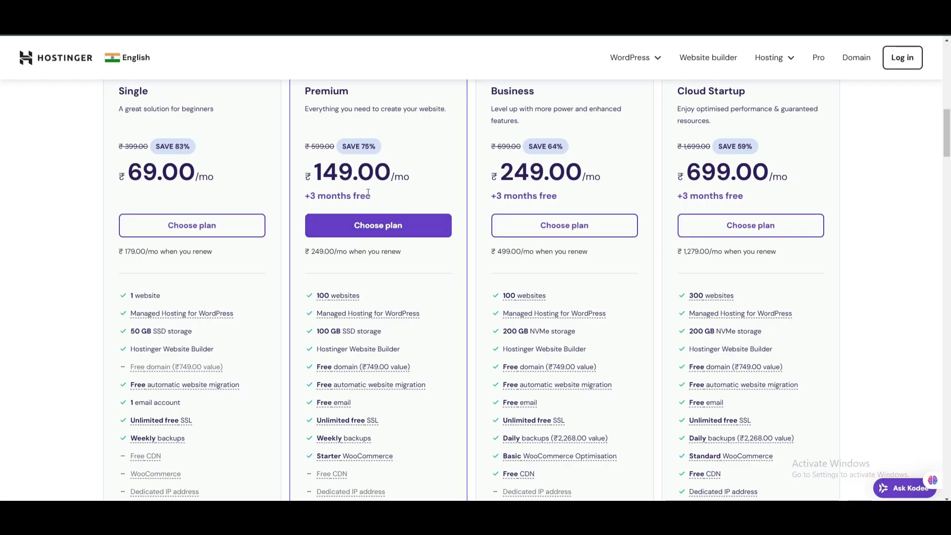
scroll(368, 193, up, 1)
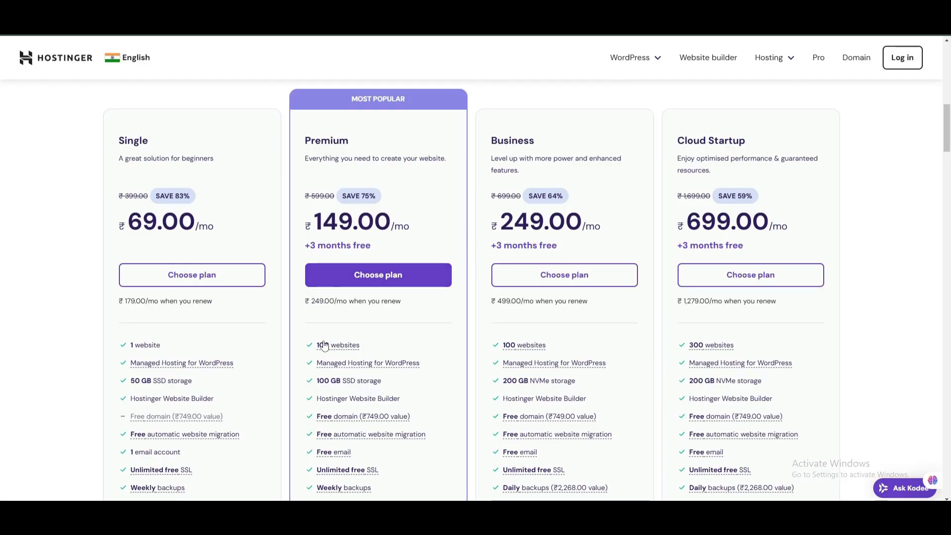
scroll(323, 345, down, 1)
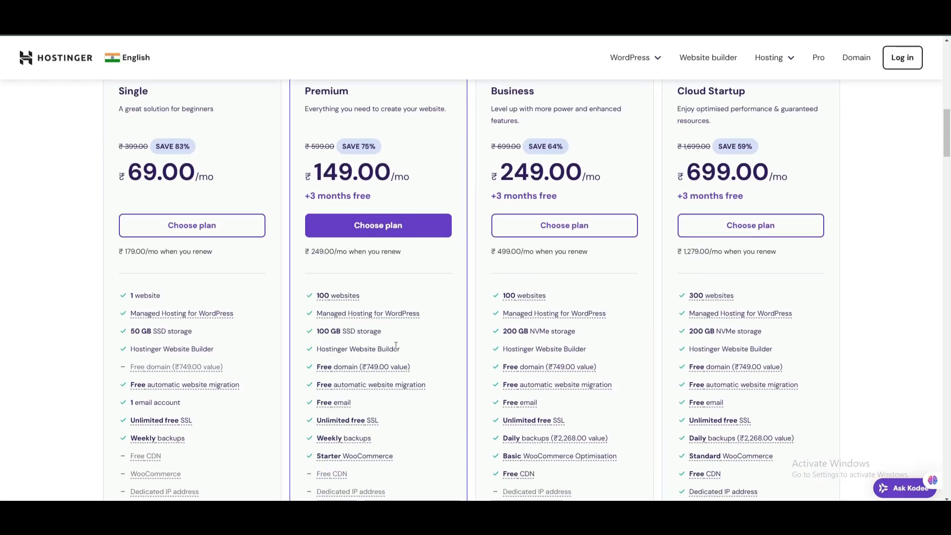
scroll(398, 327, up, 2)
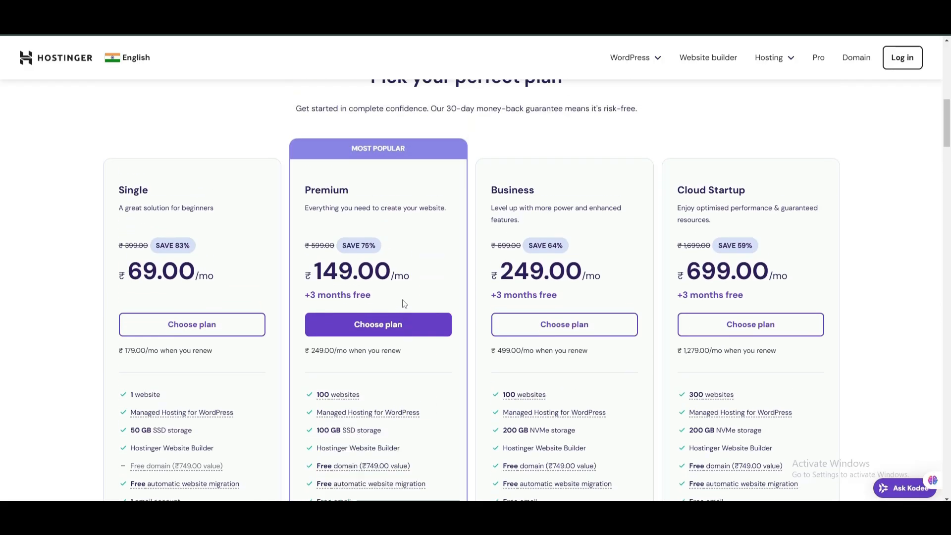
scroll(407, 298, down, 4)
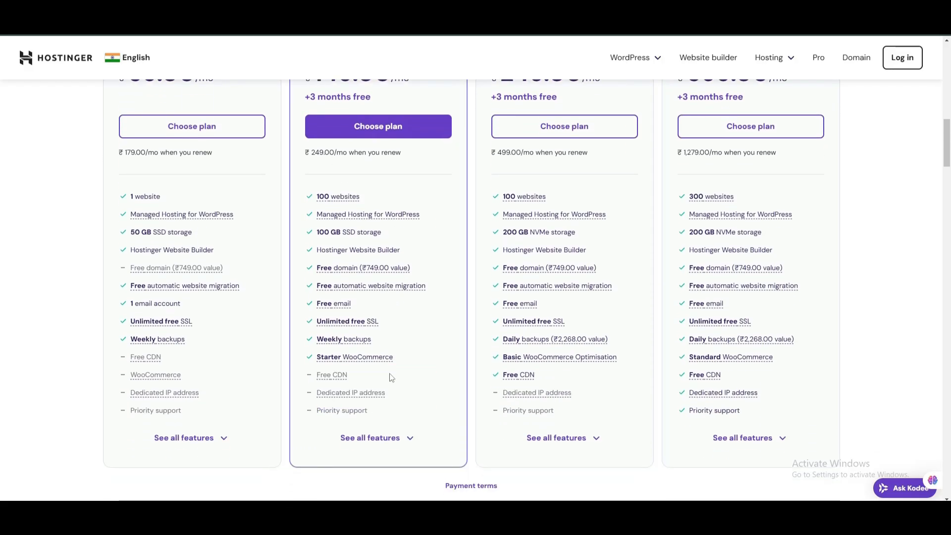
scroll(391, 378, up, 1)
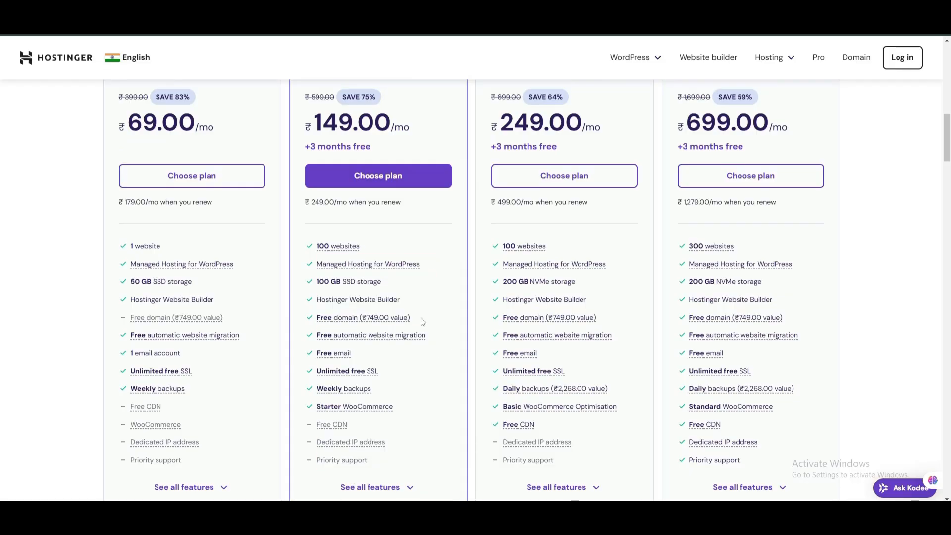
Check the Premium plan's free domain offer and choose the Premium plan at ₹149.00/month.
drag(422, 321, 362, 322)
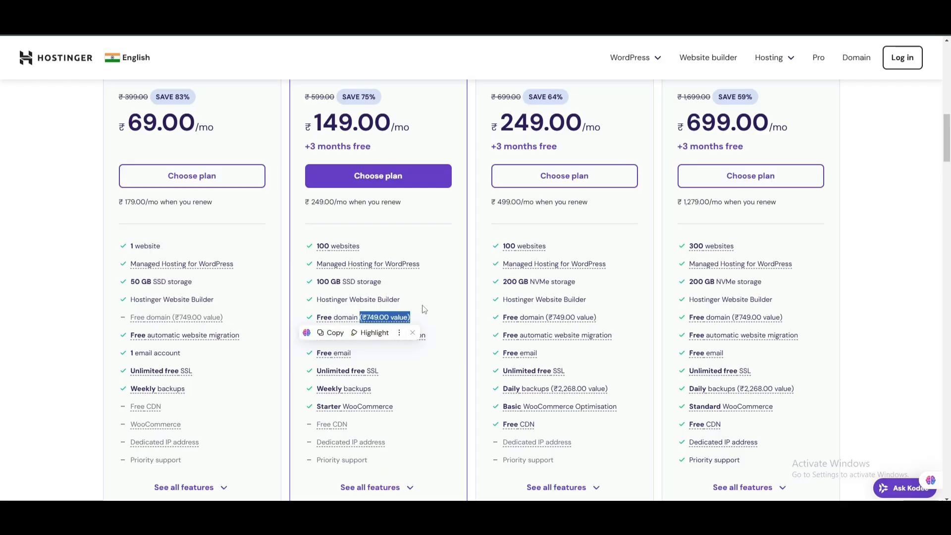
scroll(424, 309, up, 2)
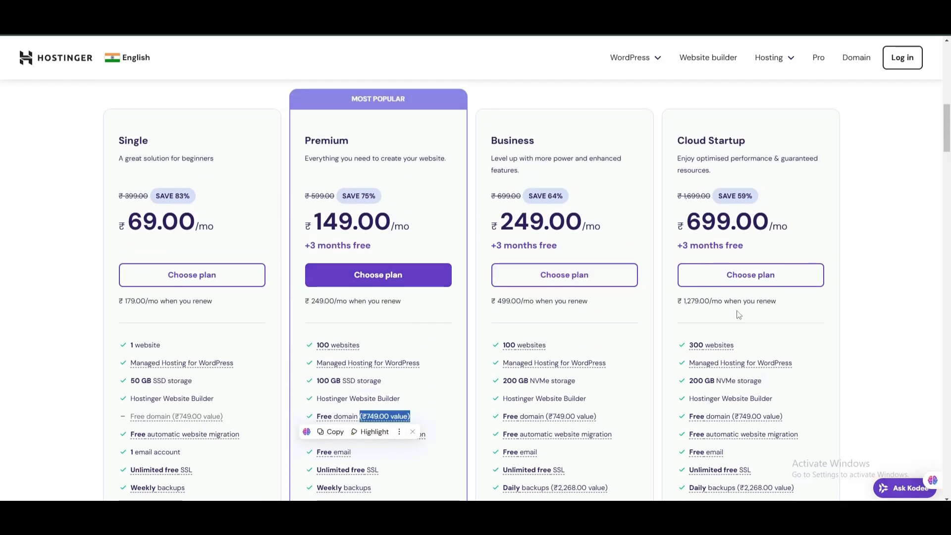
scroll(739, 315, down, 1)
mouse_move(734, 440)
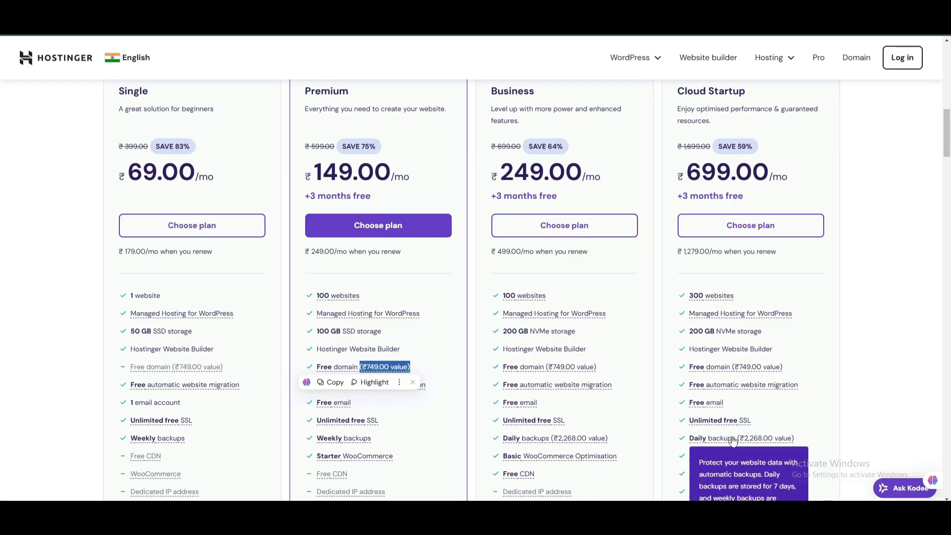
mouse_move(715, 377)
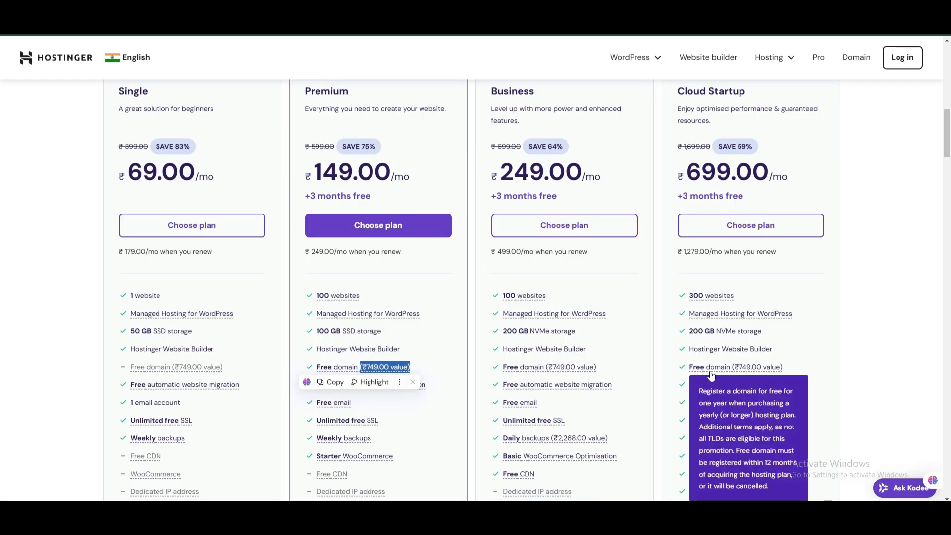
scroll(664, 359, up, 1)
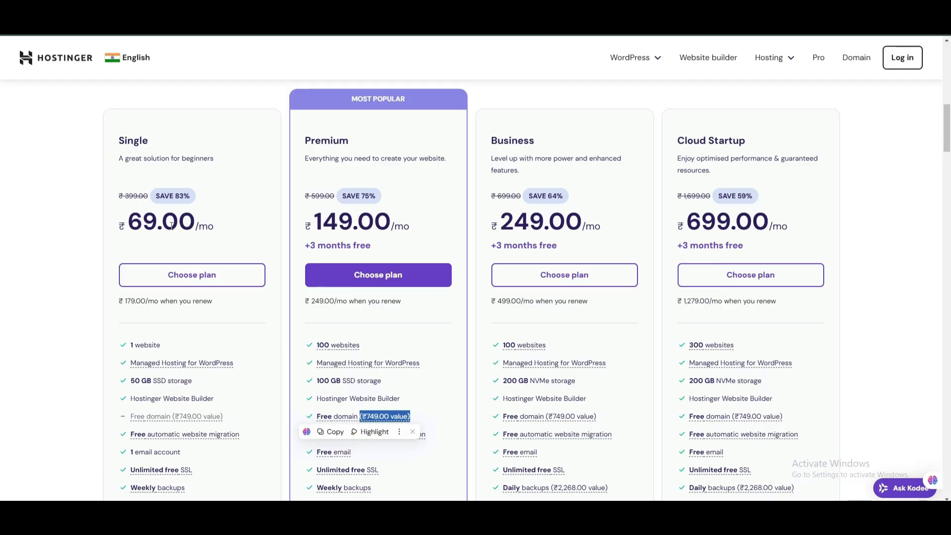
scroll(379, 237, up, 1)
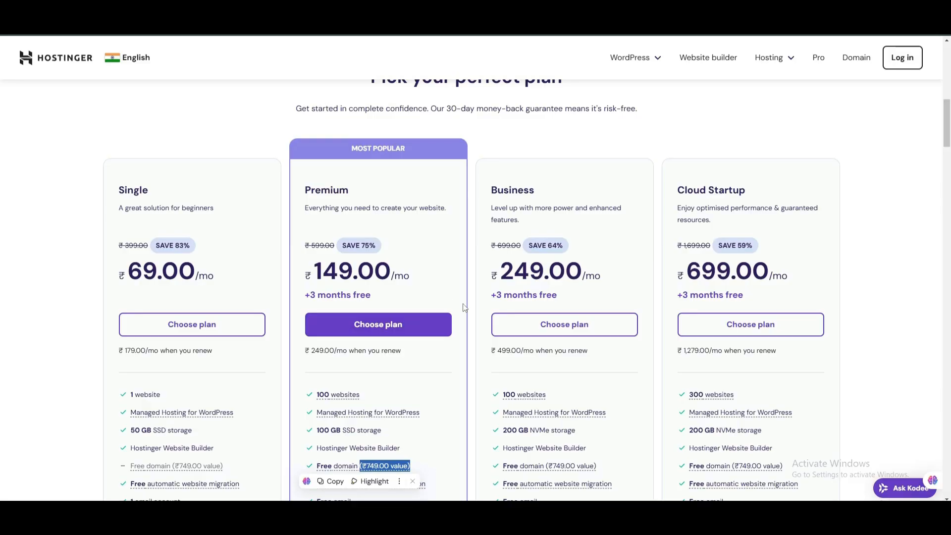
scroll(465, 307, down, 1)
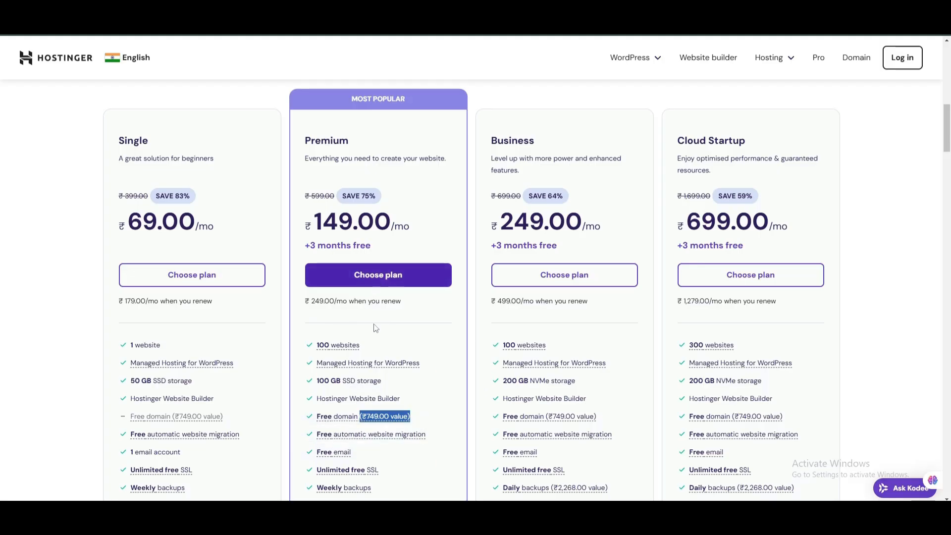
click(403, 275)
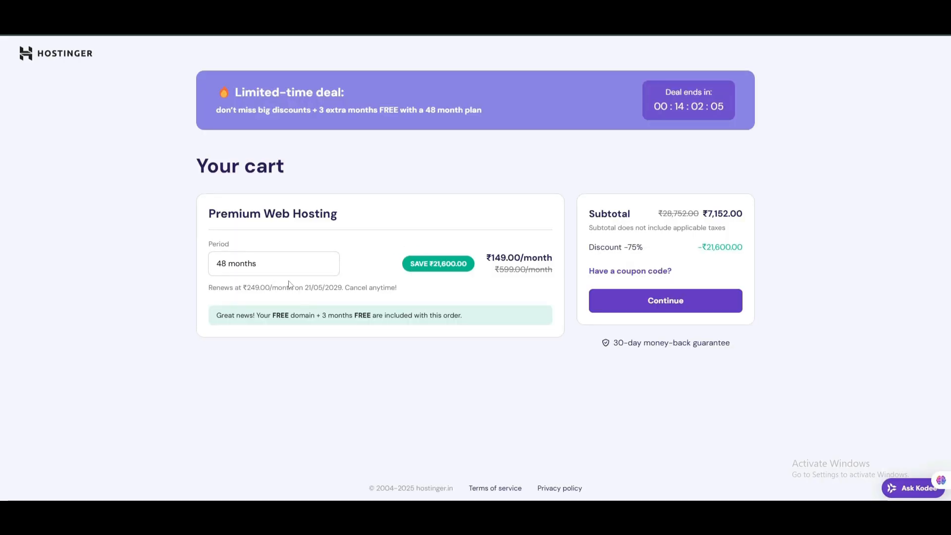
Try 24, 12 and 1-month billing periods, settle on 48 months, and continue to registration.
click(322, 267)
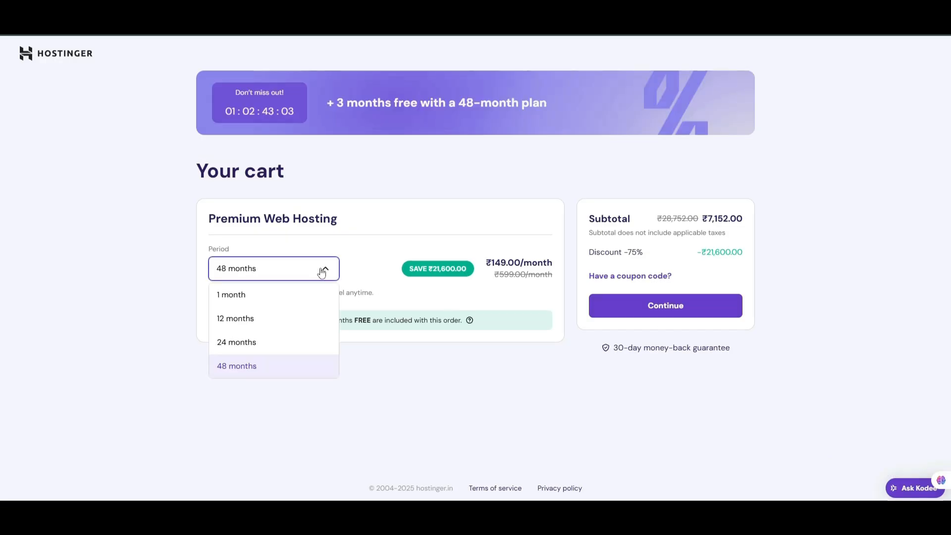
click(264, 342)
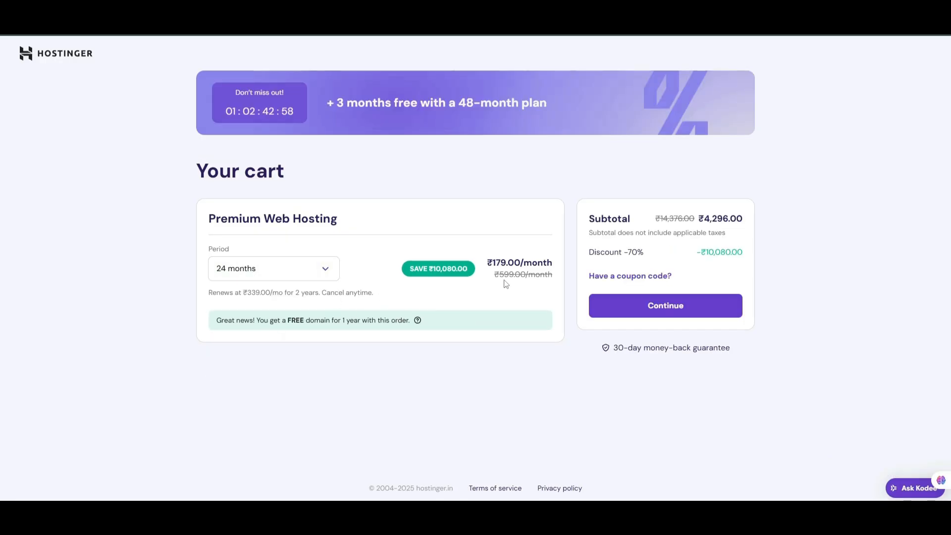
click(325, 272)
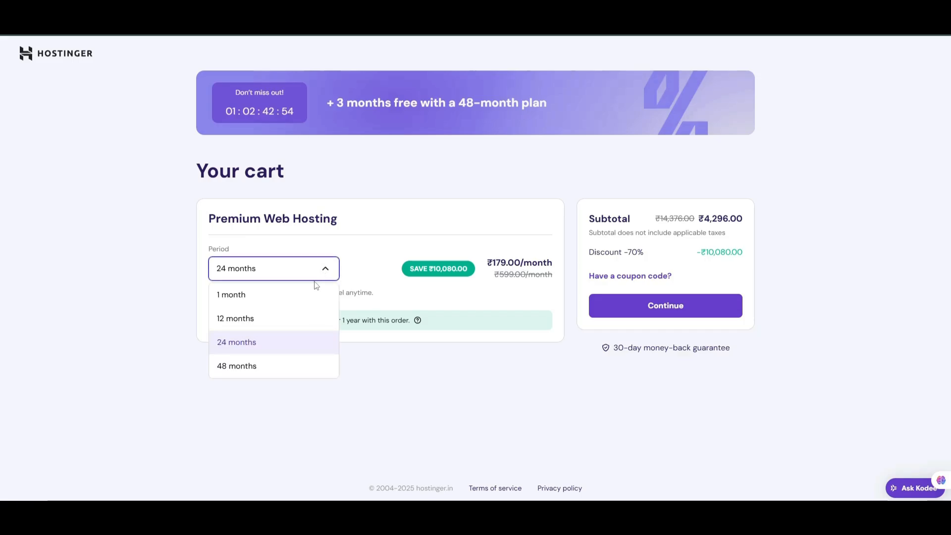
click(262, 322)
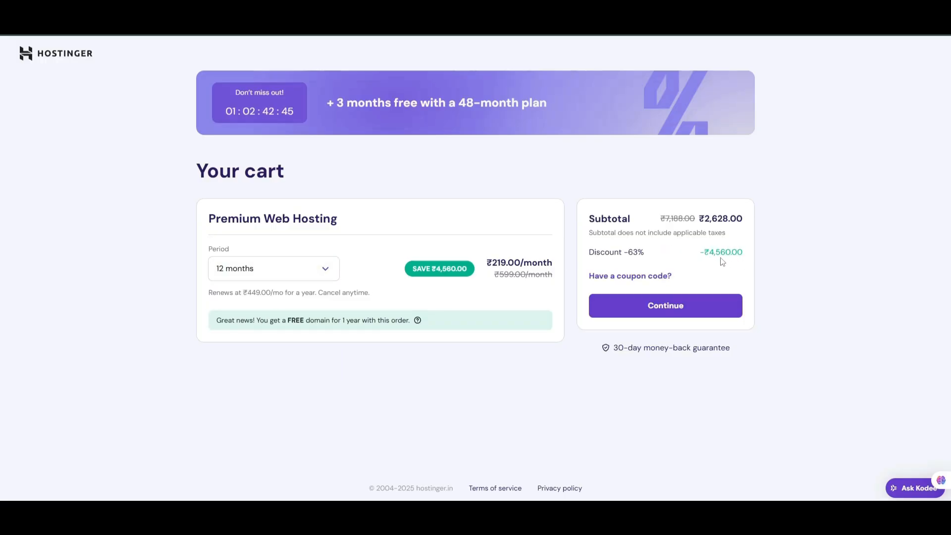
click(323, 269)
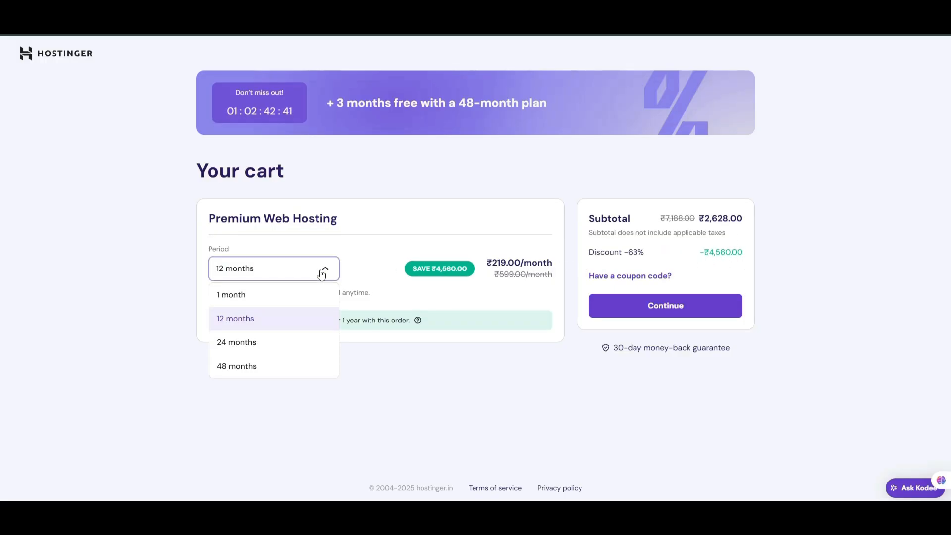
click(239, 297)
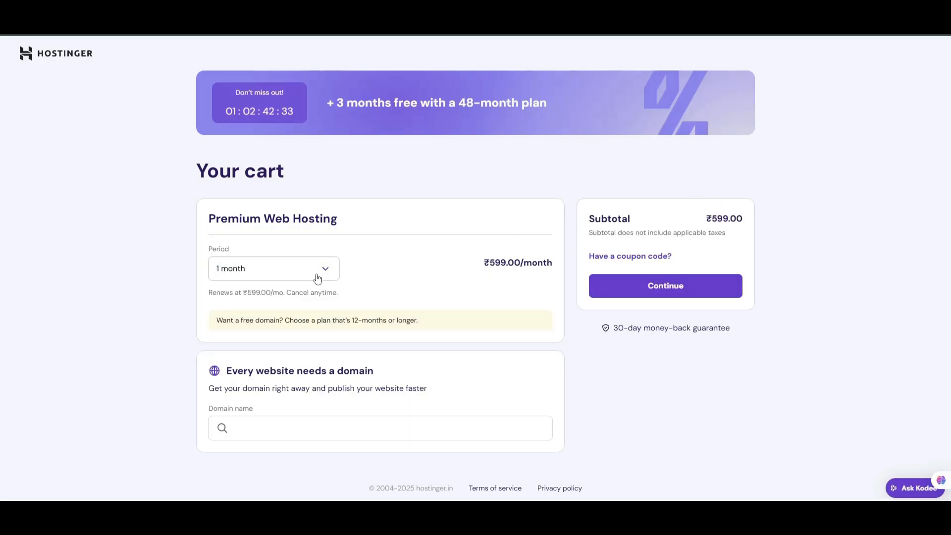
click(321, 273)
click(237, 365)
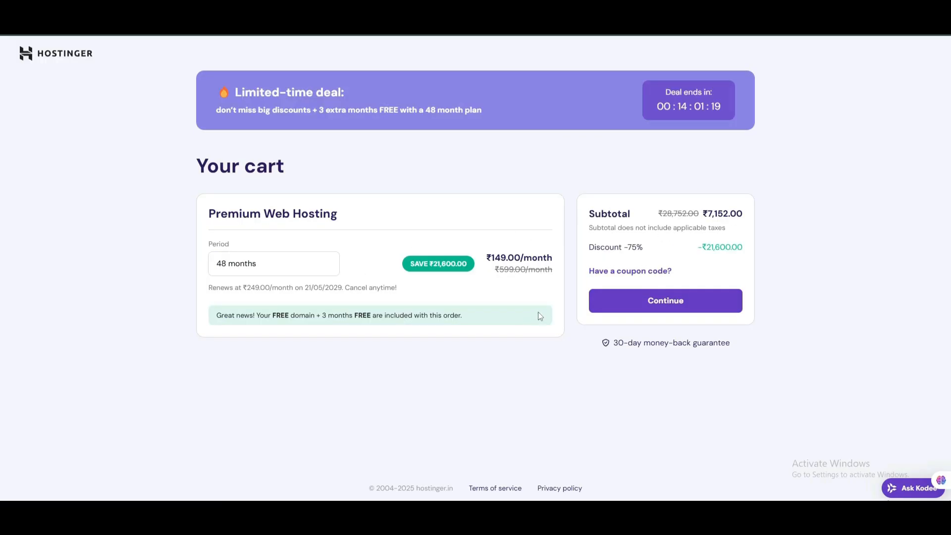
click(665, 302)
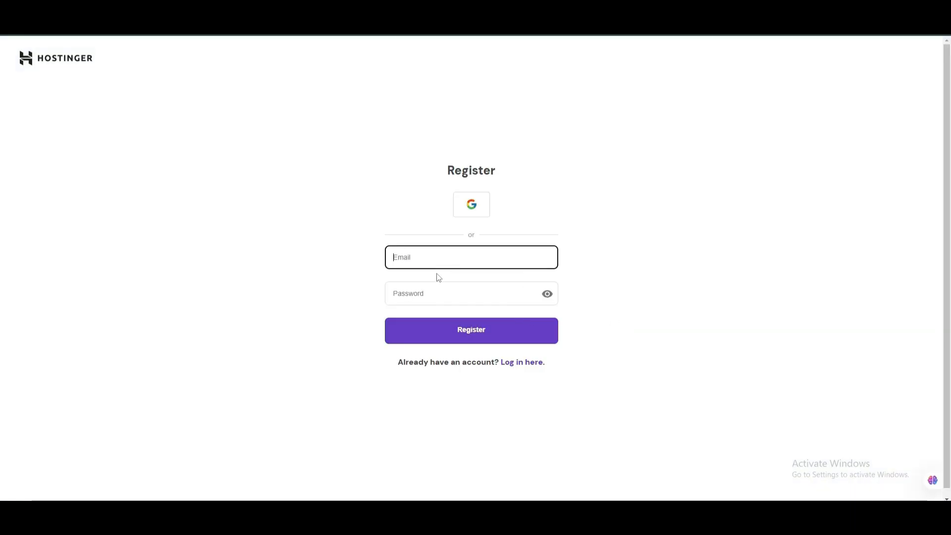
Register with a Google account and confirm the Google sign-in.
click(471, 204)
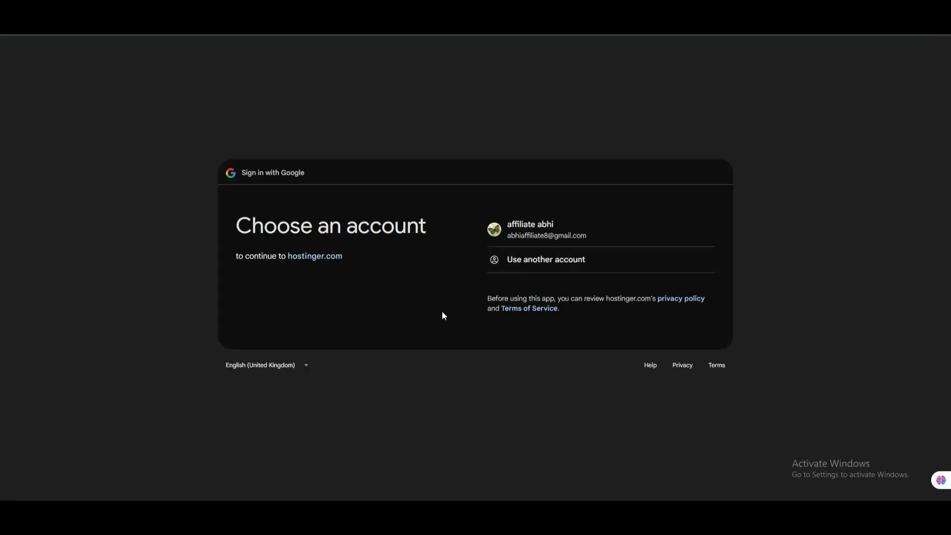
click(660, 323)
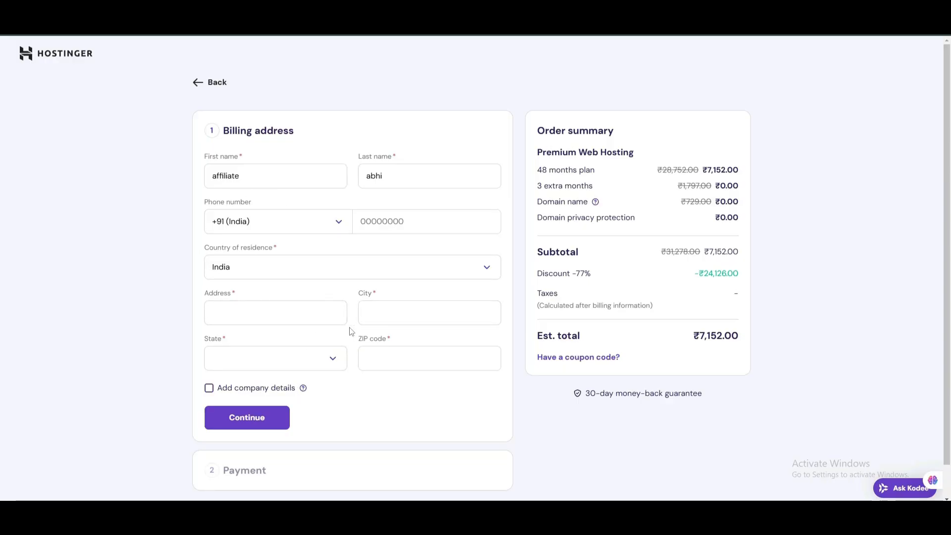
Scroll the billing step showing Premium Web Hosting with subtotal ₹7,152.00.
scroll(467, 399, down, 1)
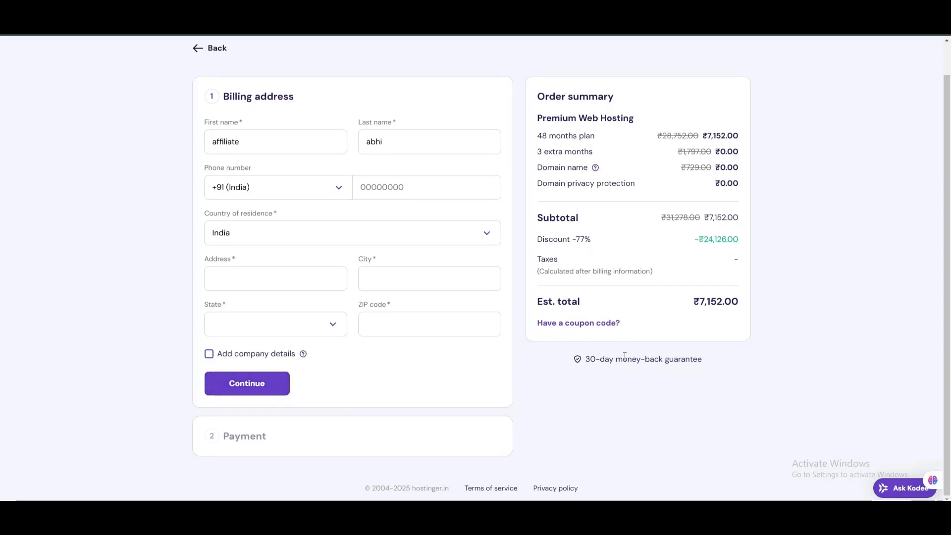
scroll(614, 349, up, 1)
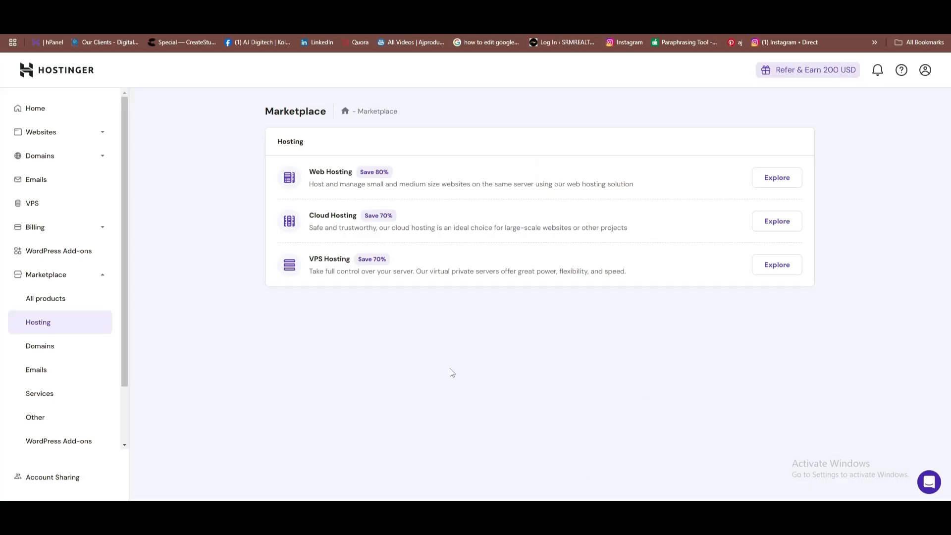
Review the Business Web Hosting plan (13 websites, expires 2026-07-23) and domains on the Home dashboard.
click(38, 109)
scroll(268, 260, down, 4)
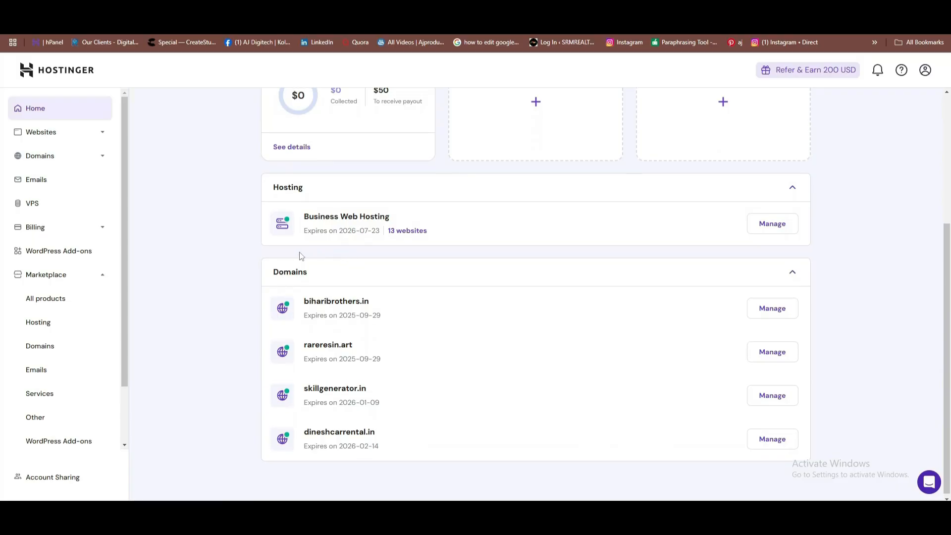
scroll(300, 255, up, 2)
scroll(299, 255, down, 2)
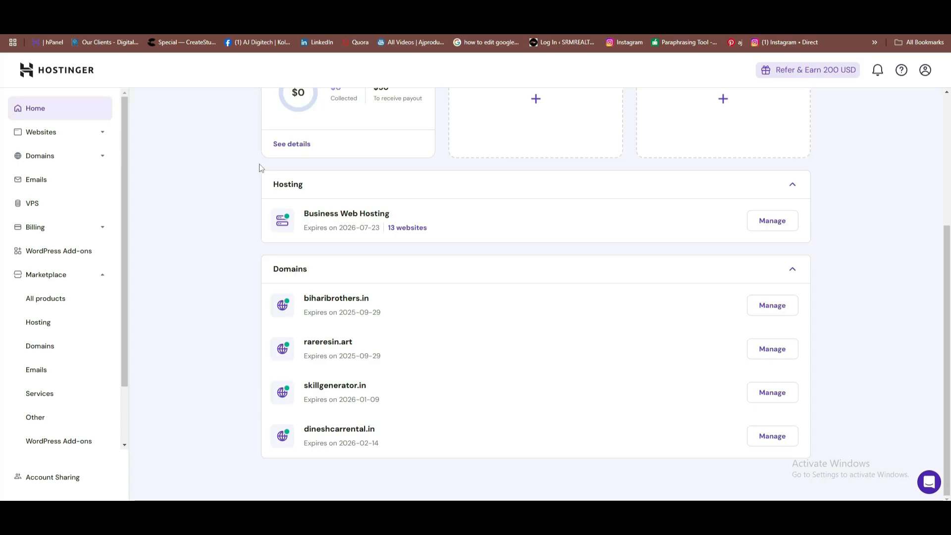
scroll(357, 208, up, 4)
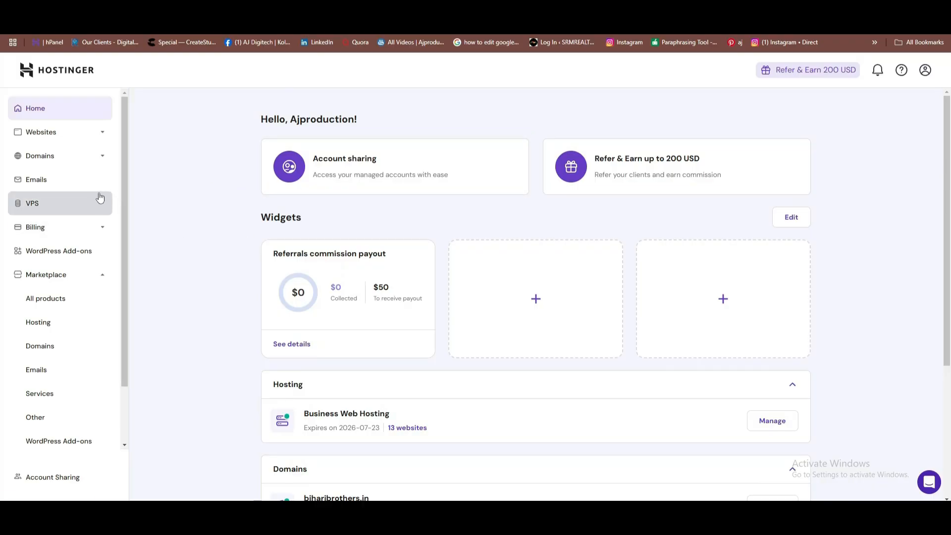
scroll(163, 183, down, 4)
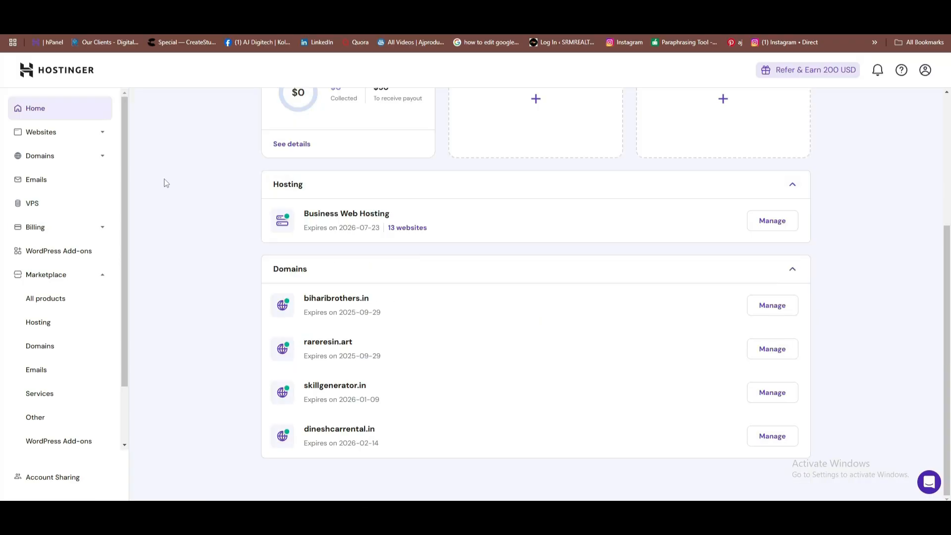
click(41, 137)
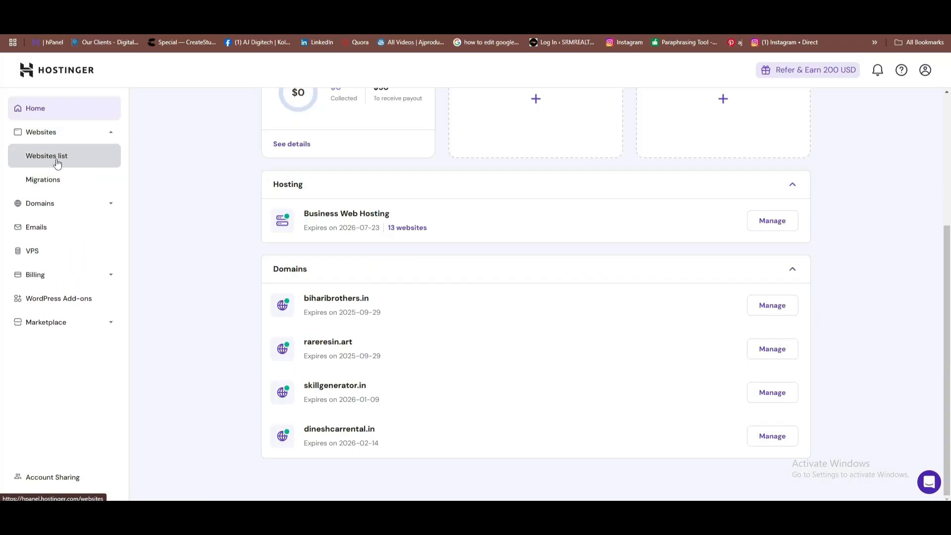
From the Websites list, add a new website of type WordPress.
click(58, 163)
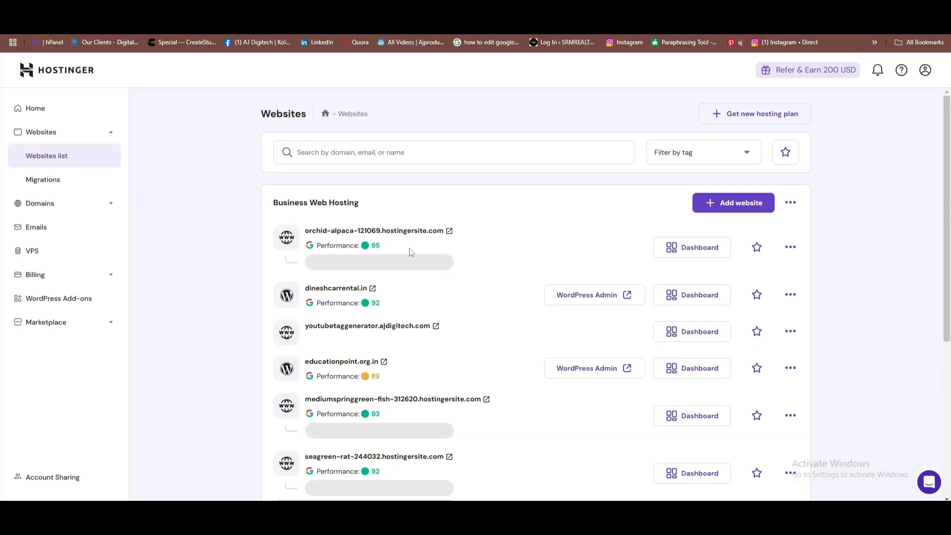
scroll(410, 251, down, 3)
scroll(414, 276, up, 4)
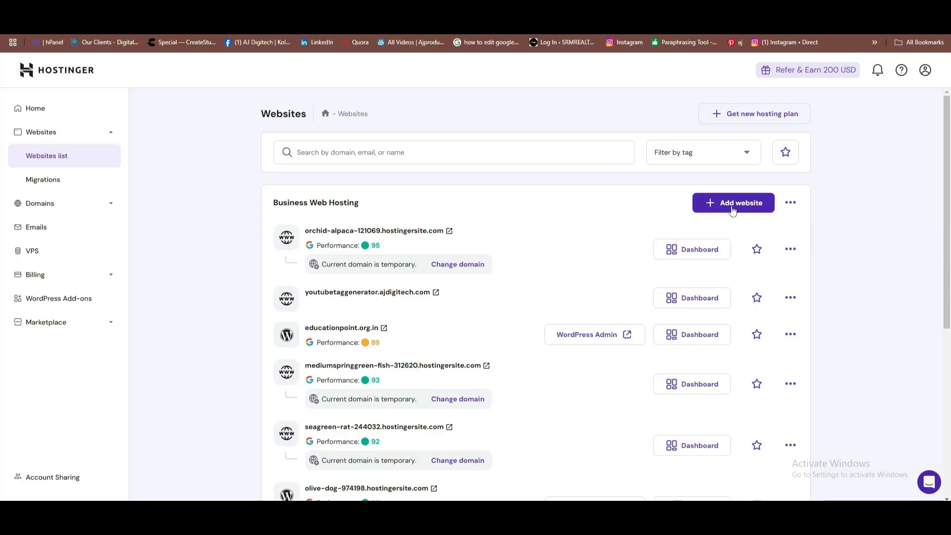
click(733, 210)
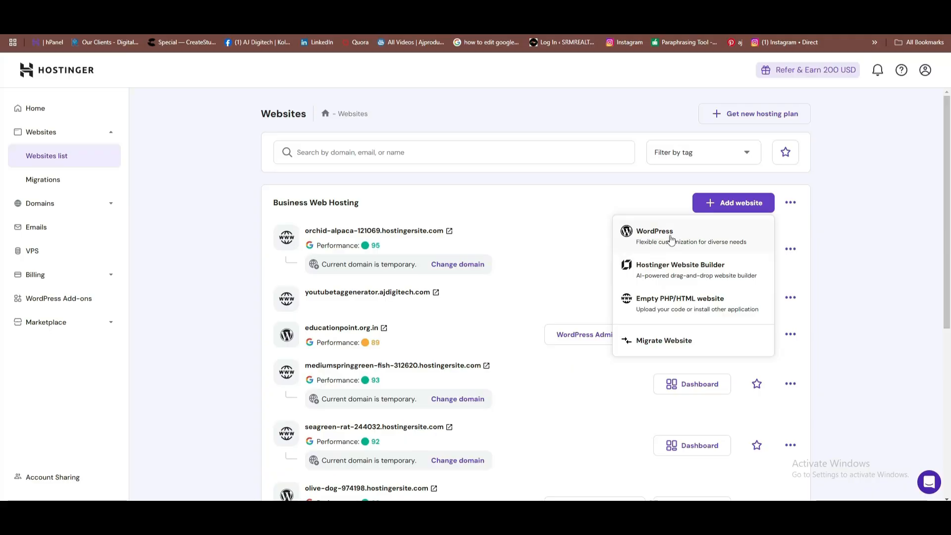
click(671, 239)
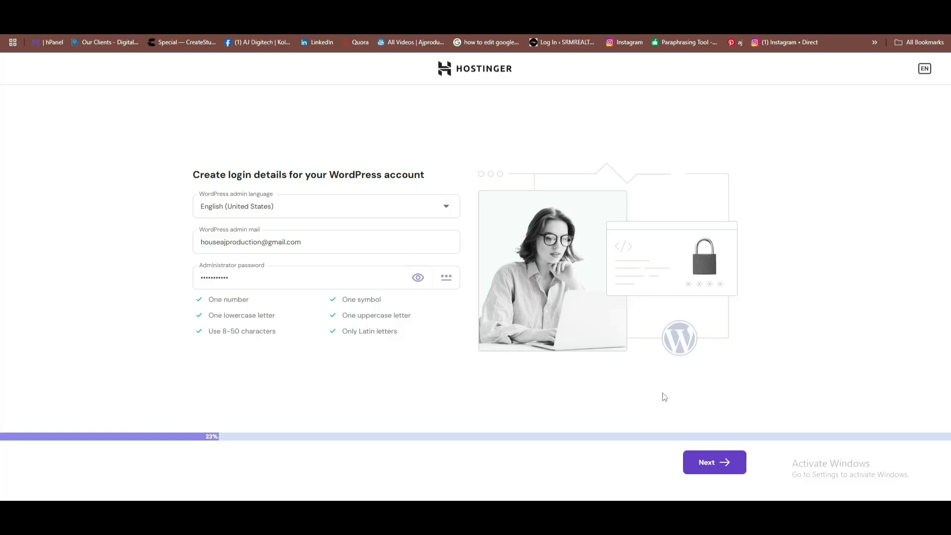
Submit the WordPress admin language, email and password to reach the build-method step.
click(724, 464)
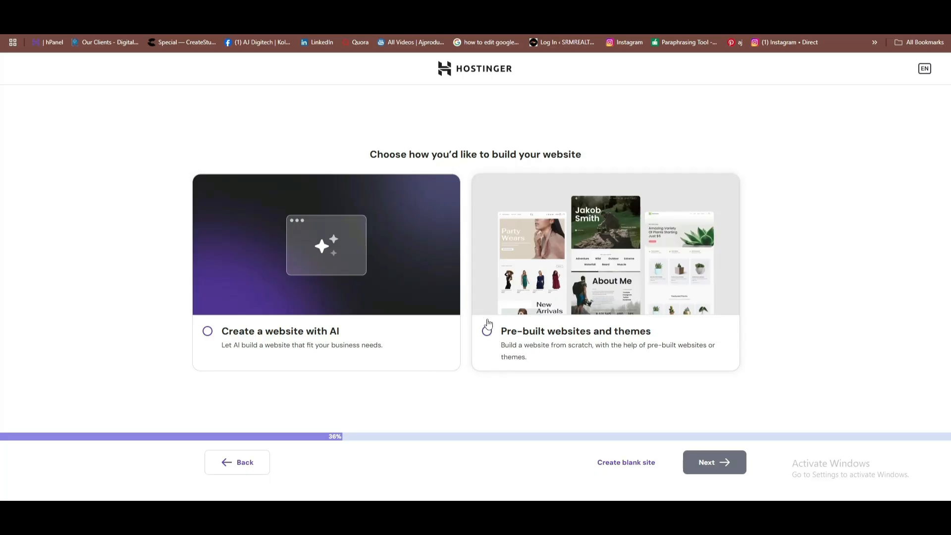
click(487, 332)
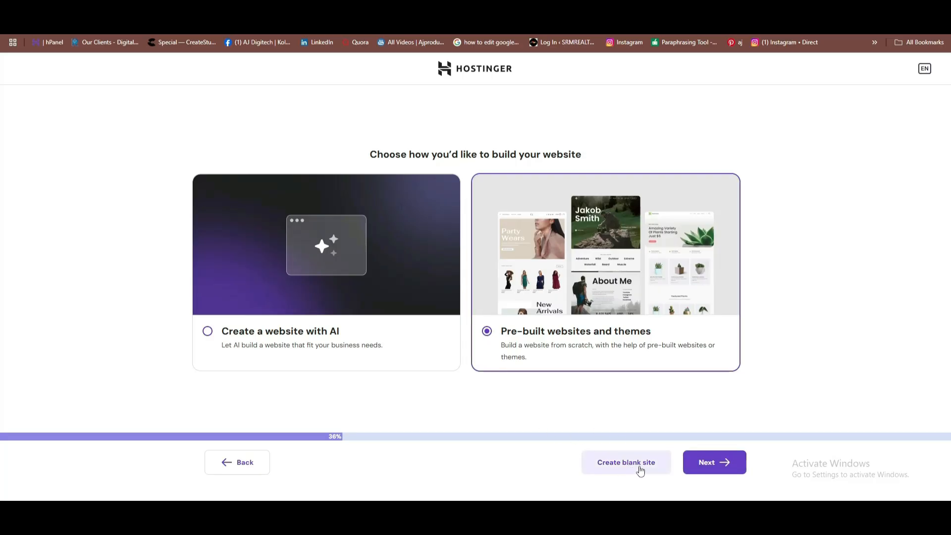
click(716, 472)
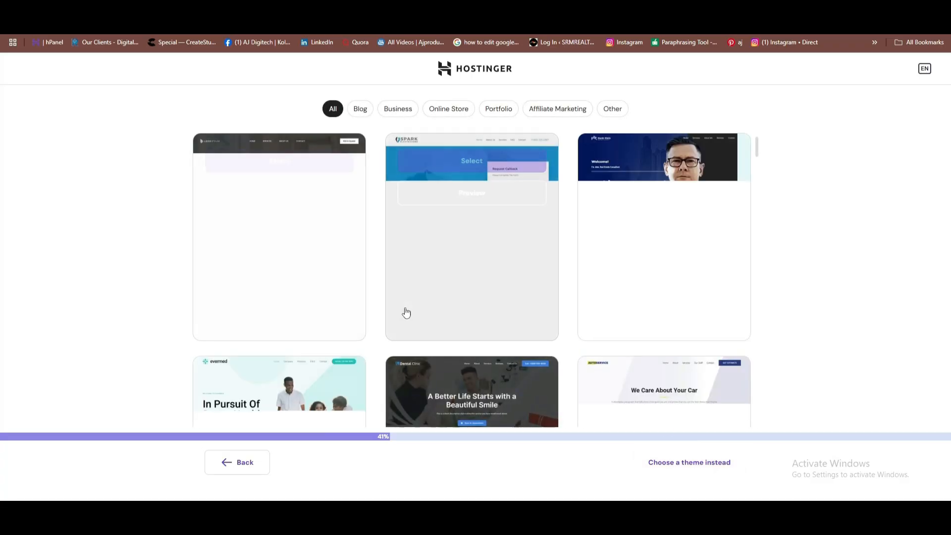
scroll(538, 221, down, 5)
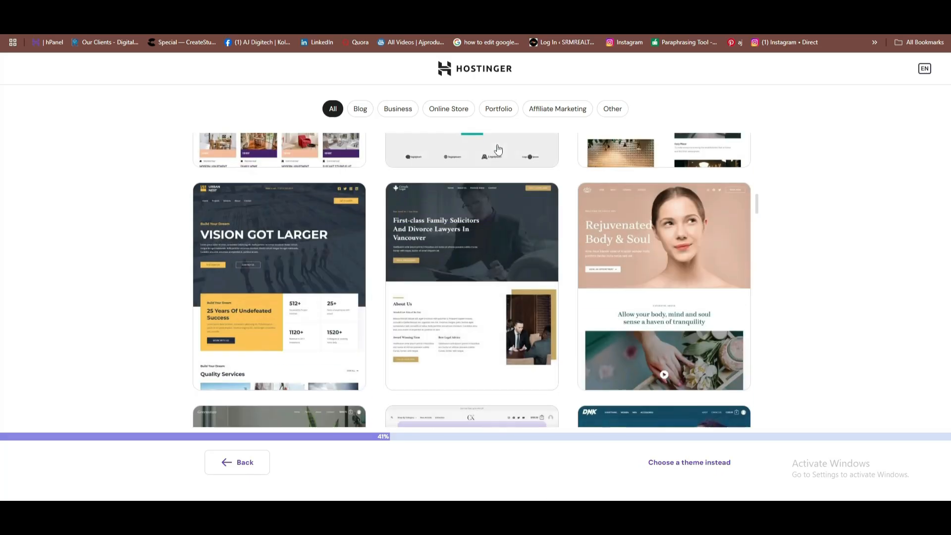
scroll(468, 159, down, 4)
scroll(493, 200, up, 9)
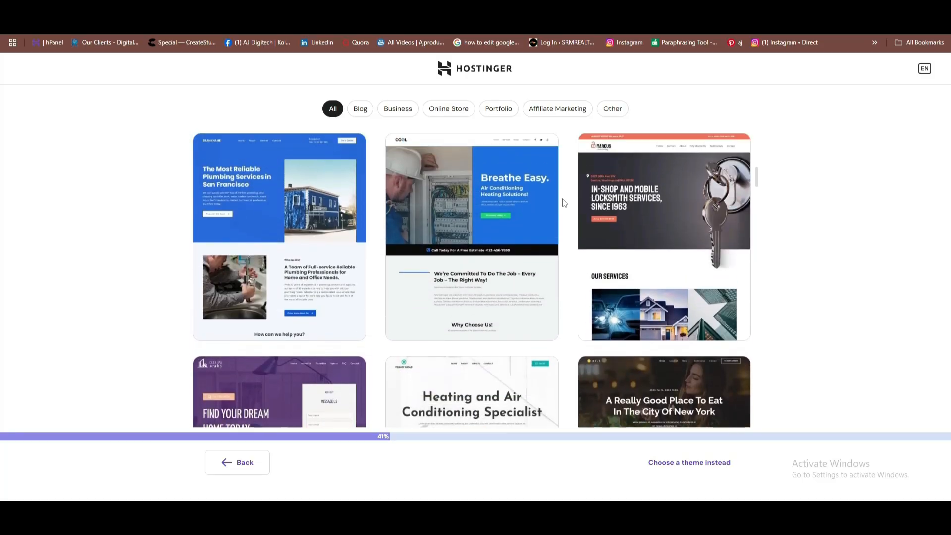
scroll(630, 206, up, 4)
scroll(638, 207, down, 12)
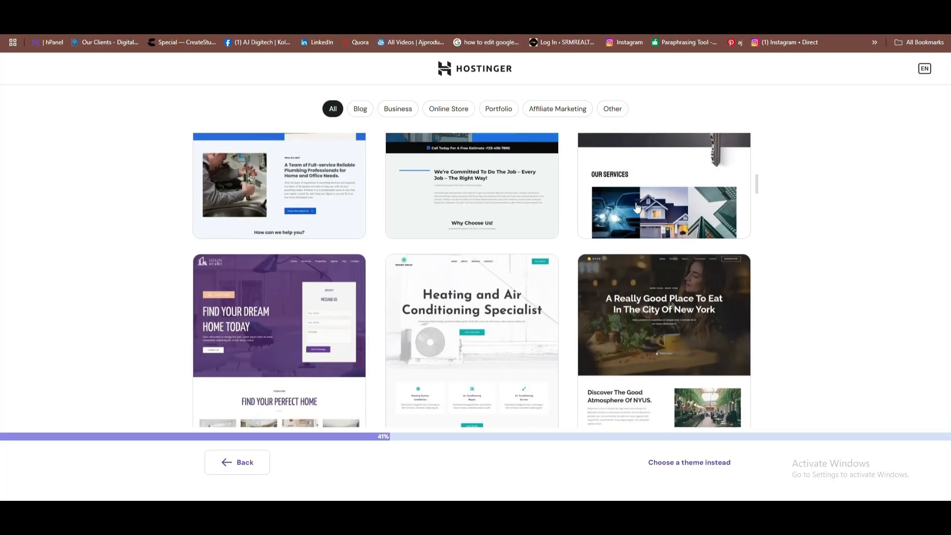
scroll(637, 207, down, 20)
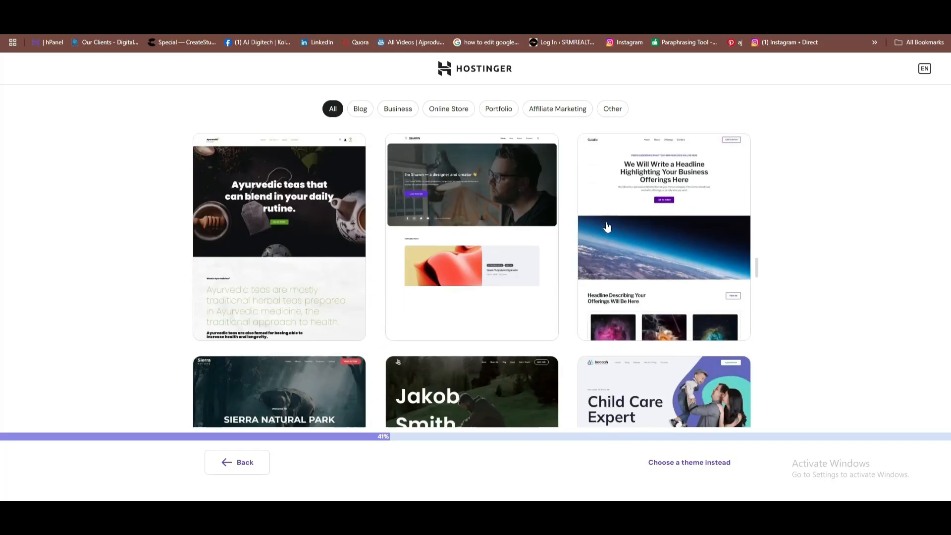
scroll(621, 268, down, 20)
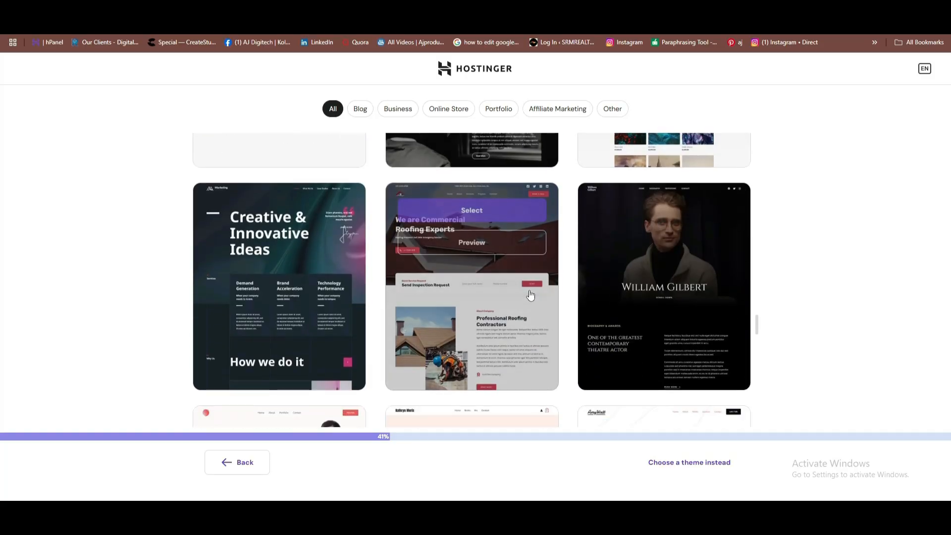
scroll(425, 288, down, 10)
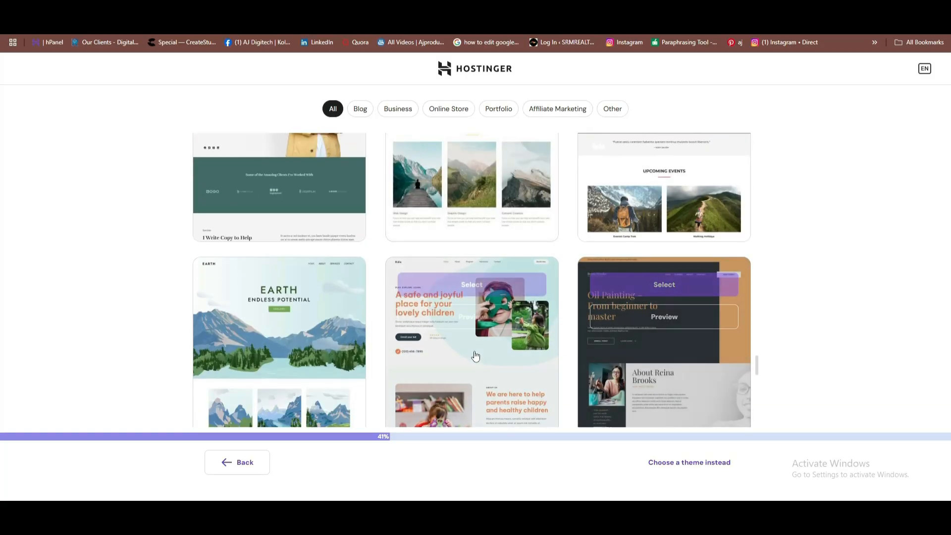
scroll(570, 327, down, 15)
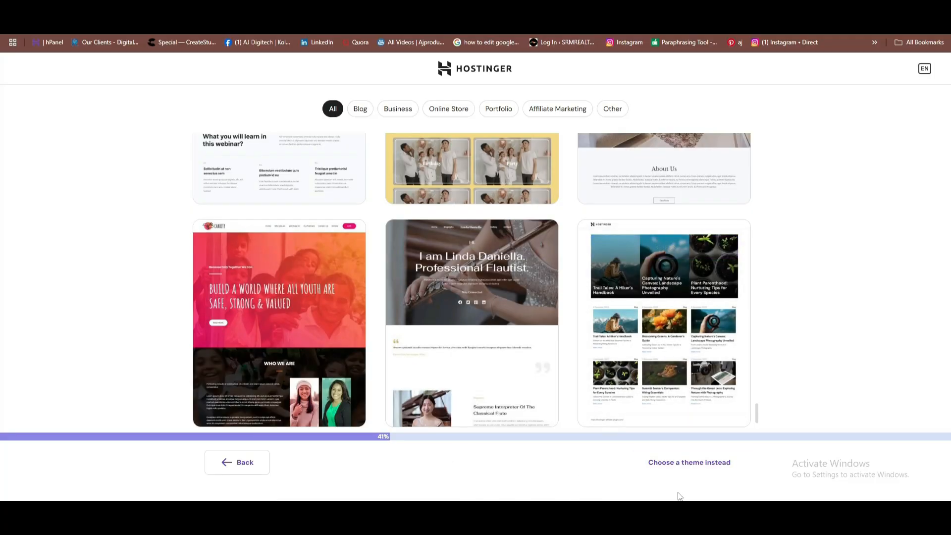
Choose the Astra theme instead of a template and continue to the plugins step.
click(700, 463)
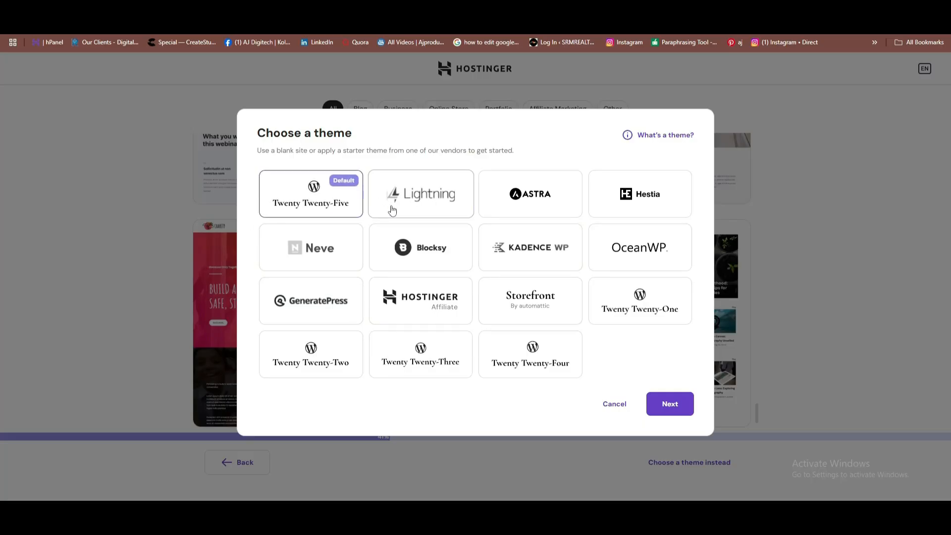
click(528, 200)
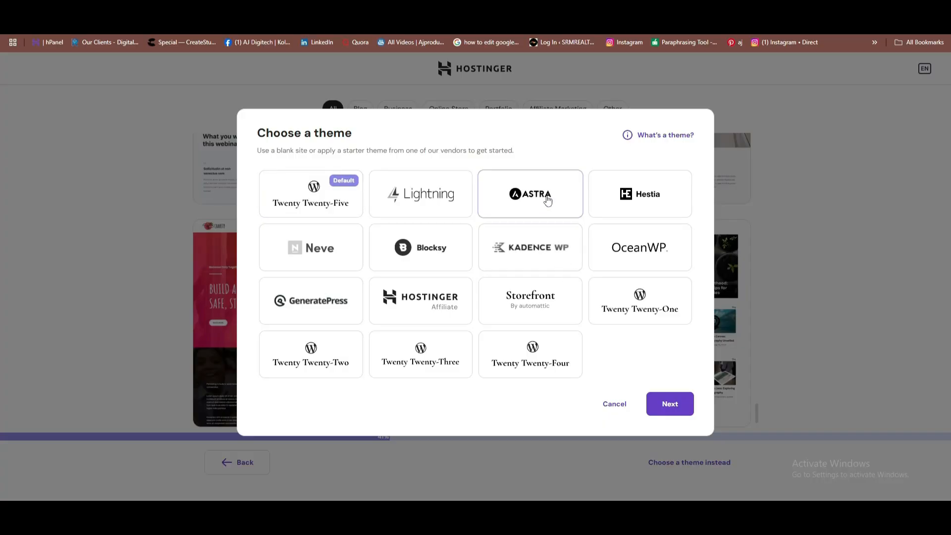
click(670, 414)
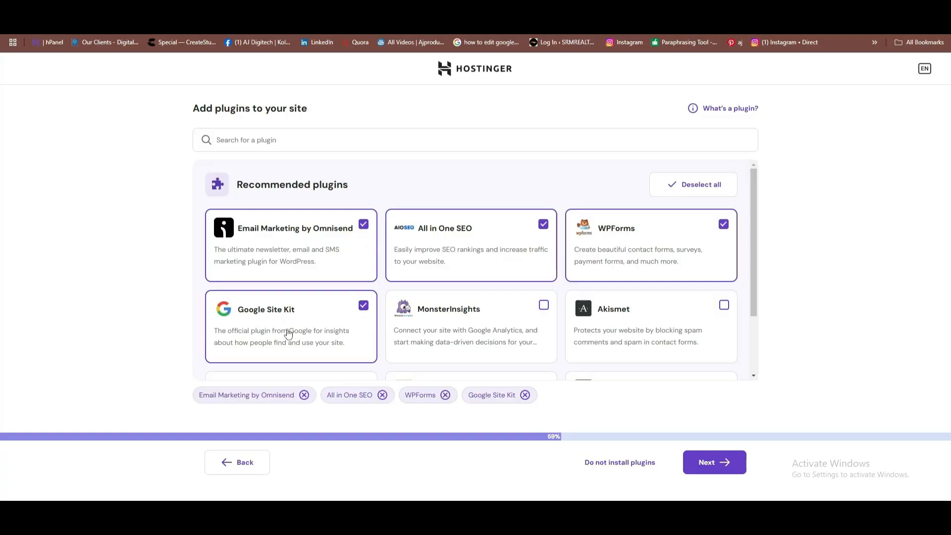
Untick Google Site Kit, Omnisend Email Marketing and All in One SEO, keeping only WPForms.
click(363, 305)
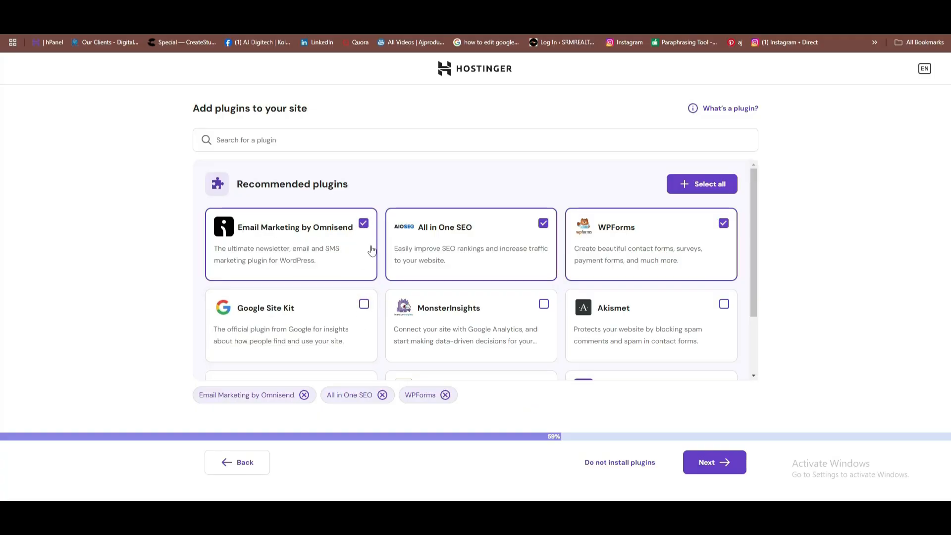
click(363, 224)
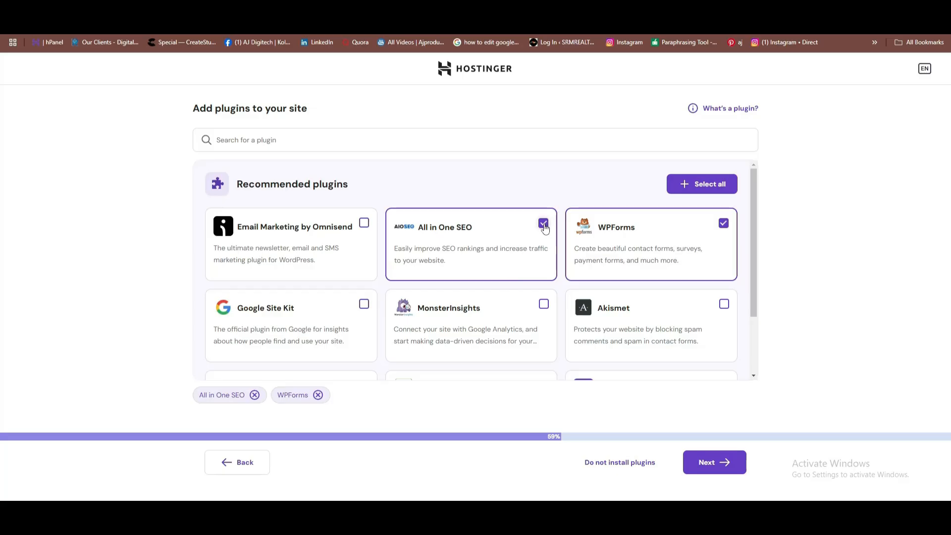
click(544, 224)
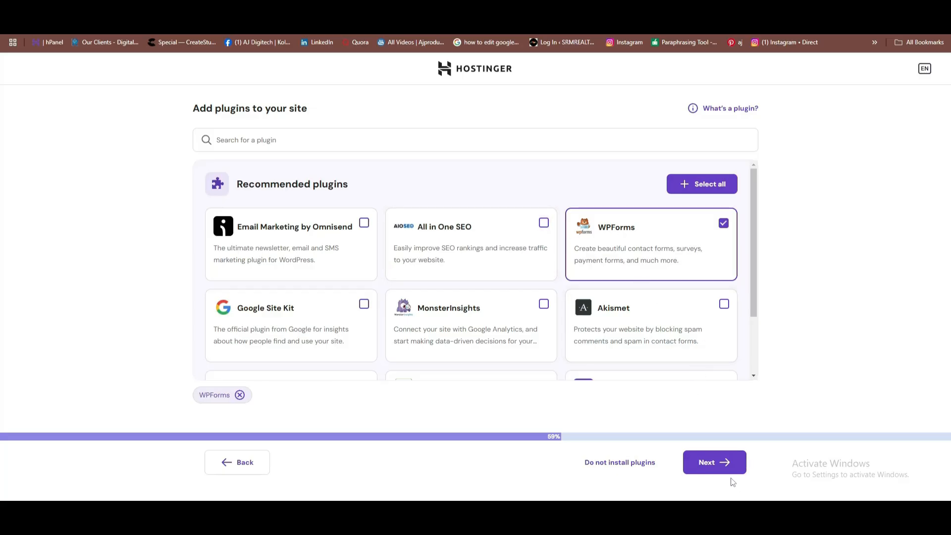
click(715, 461)
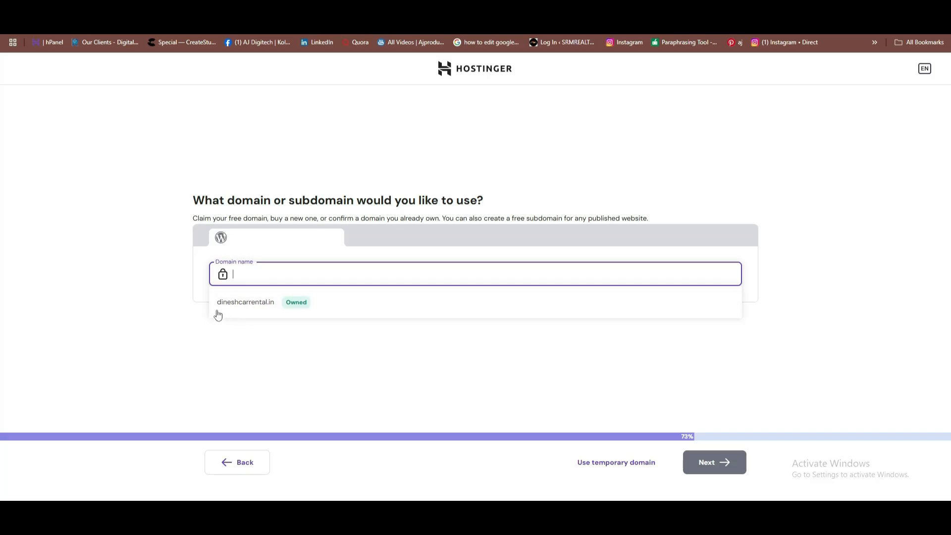
Choose the already-owned car-rental domain and start the WordPress installation.
click(266, 306)
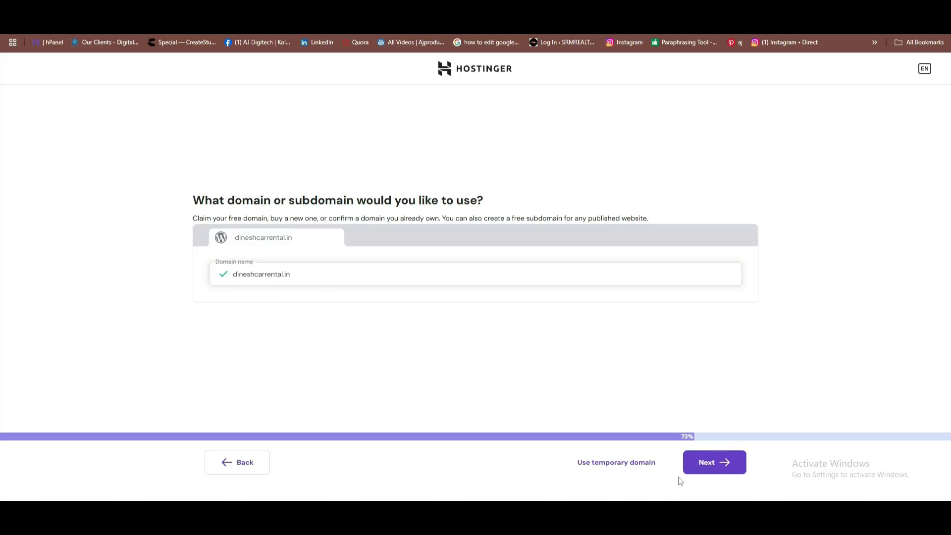
click(712, 463)
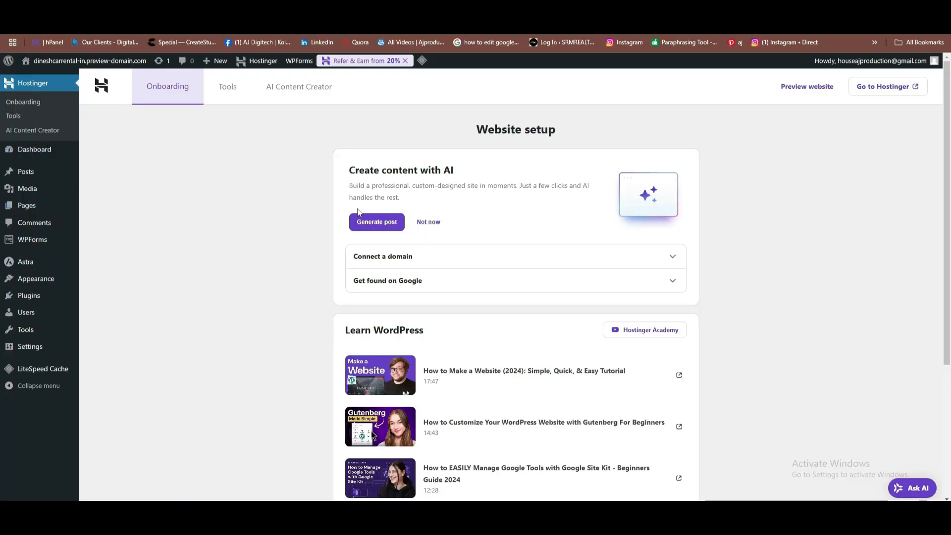
Reopen the car rental site's WordPress admin from hPanel's Websites list.
scroll(314, 195, down, 4)
scroll(240, 273, up, 4)
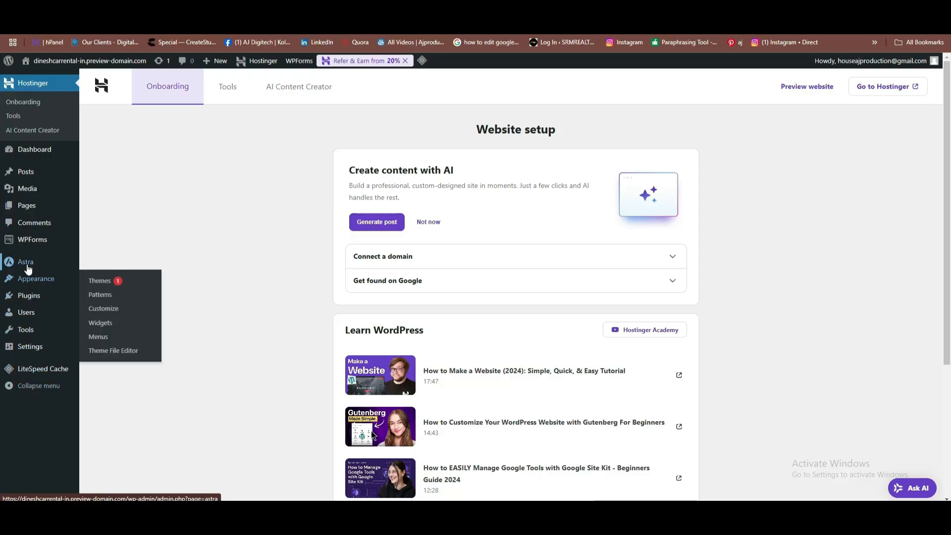
mouse_move(28, 269)
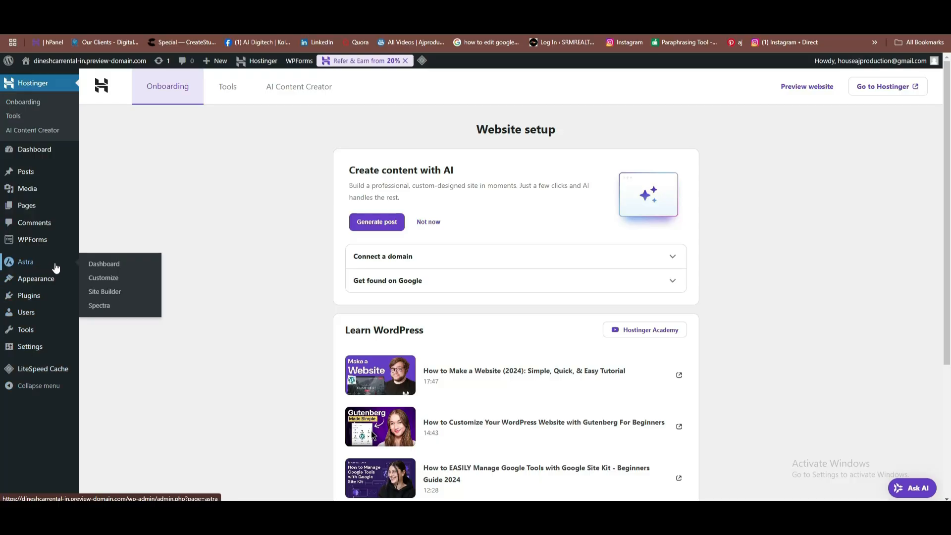
click(111, 296)
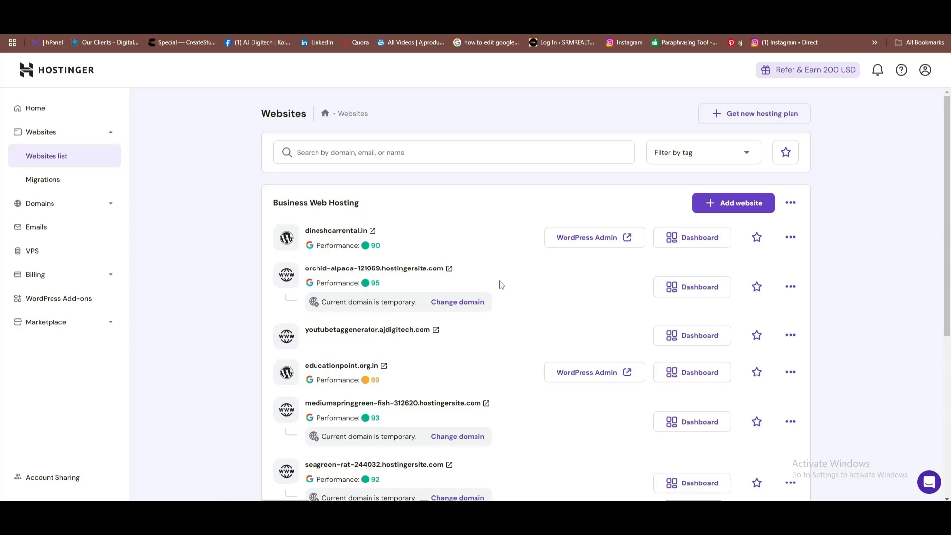
click(606, 242)
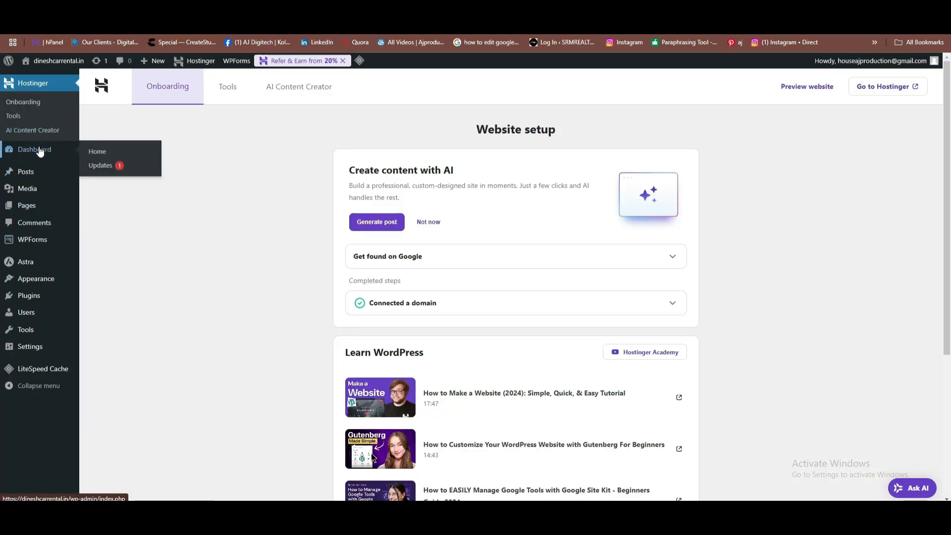
Go to Appearance > Themes and review the Astra theme's details.
mouse_move(48, 282)
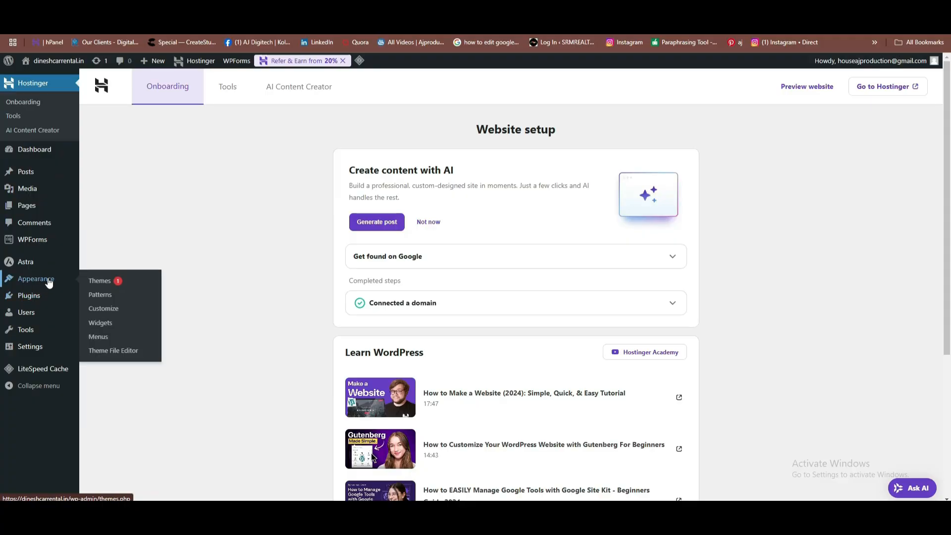
click(111, 280)
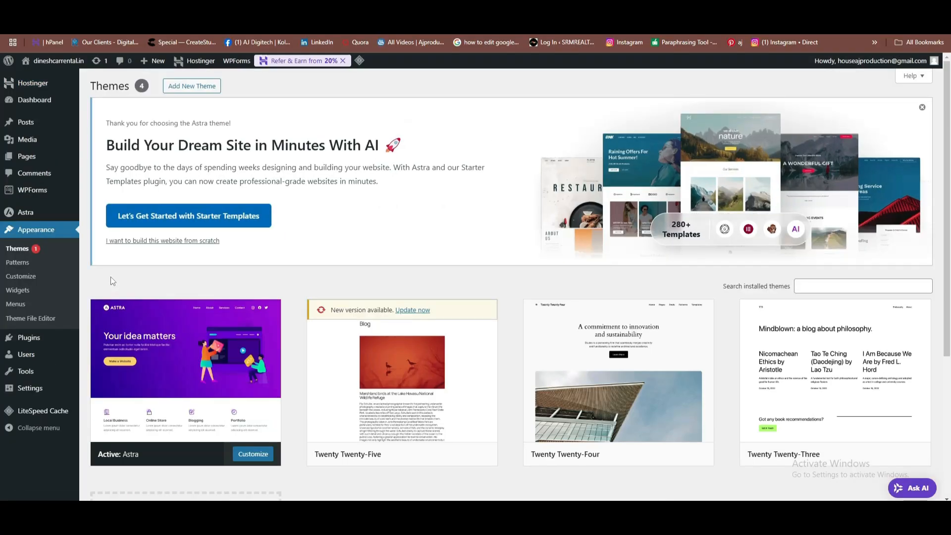
scroll(285, 208, down, 2)
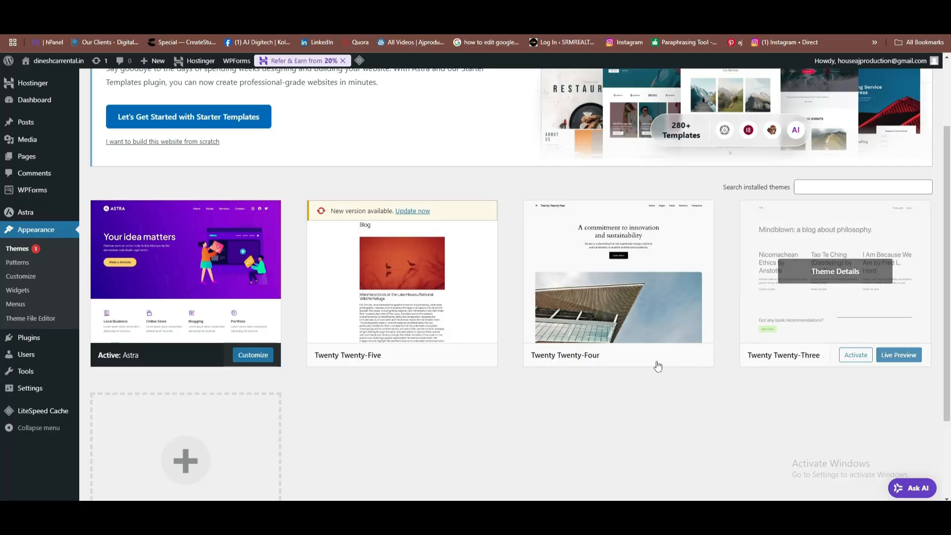
click(156, 295)
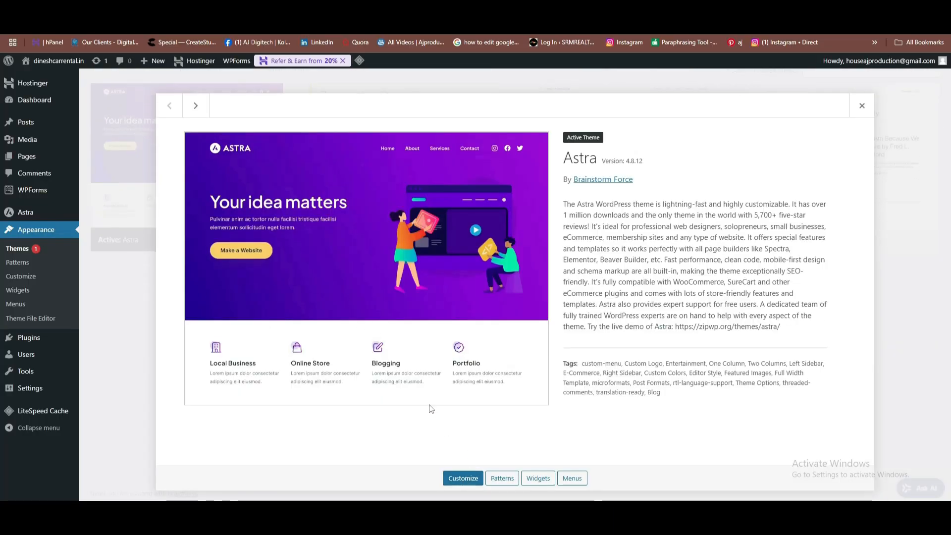
key(Escape)
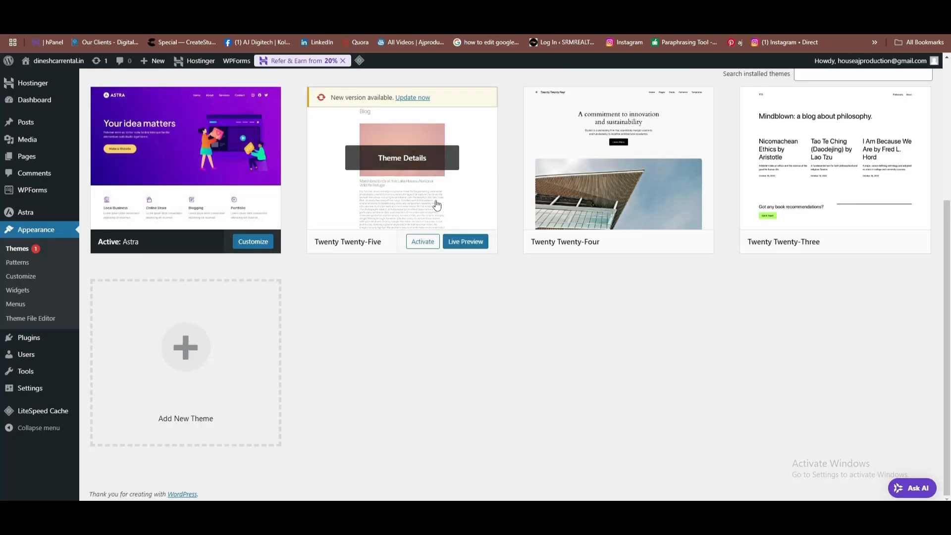
Delete the Twenty Twenty-Five and Twenty Twenty-Four themes, leaving Astra active.
click(454, 217)
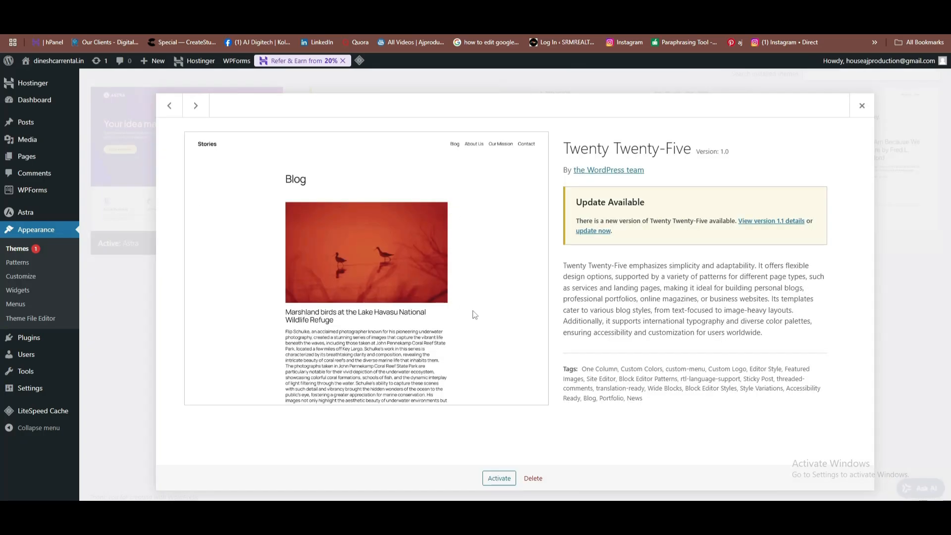
click(530, 473)
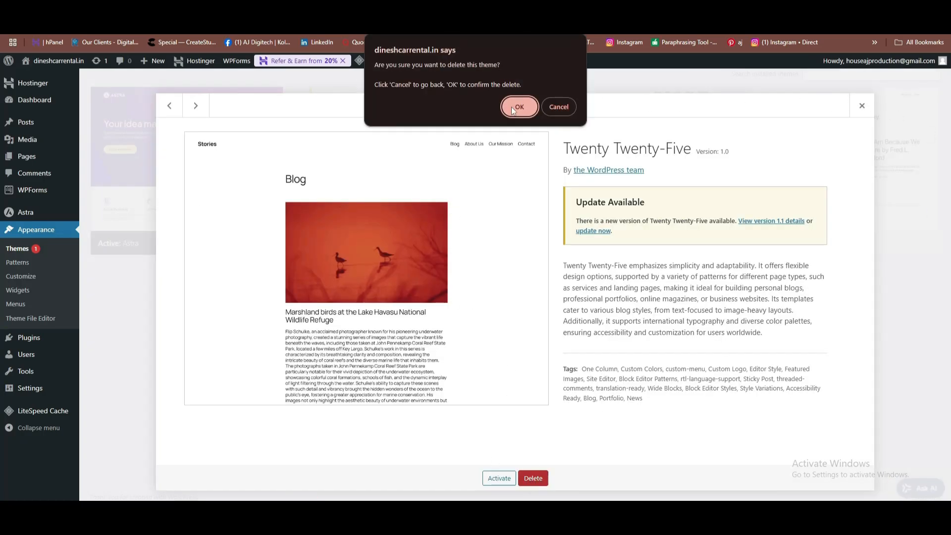
click(517, 104)
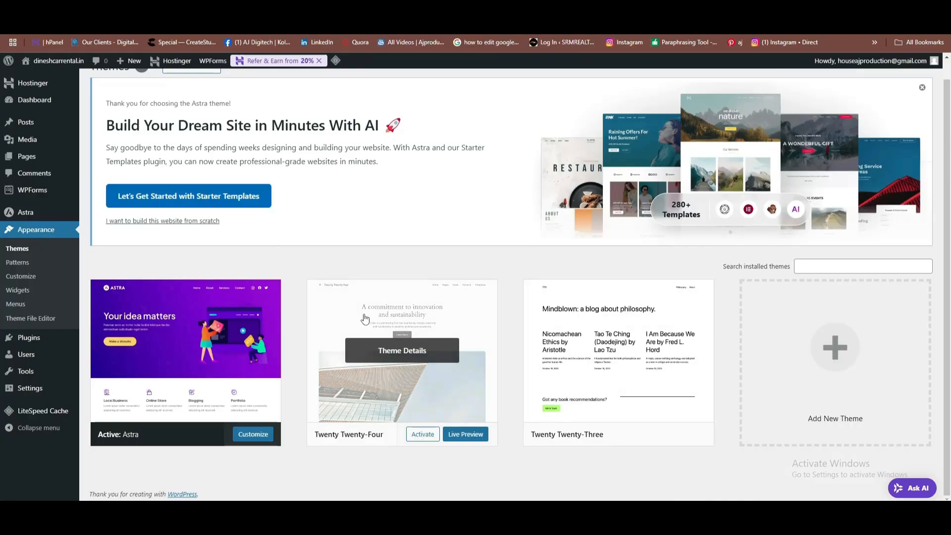
click(365, 318)
click(534, 478)
click(517, 105)
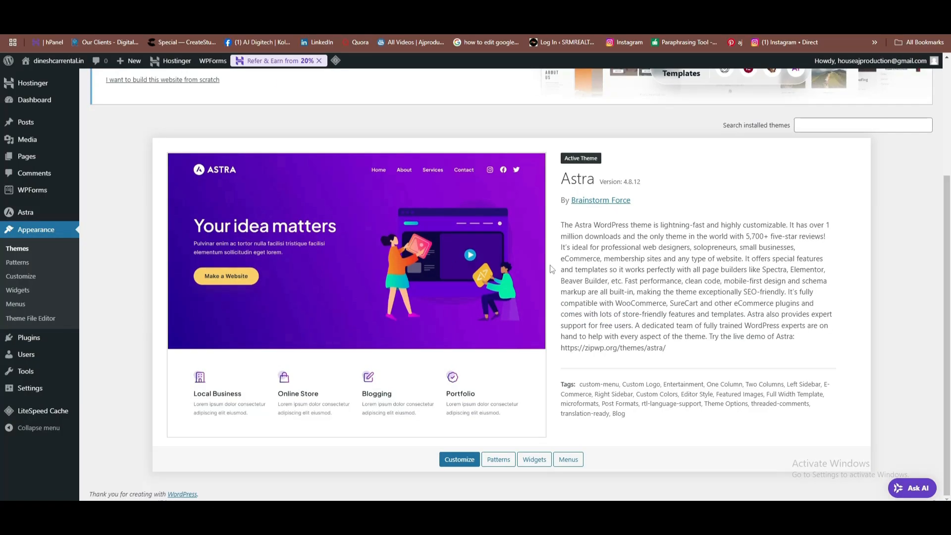
scroll(298, 281, up, 1)
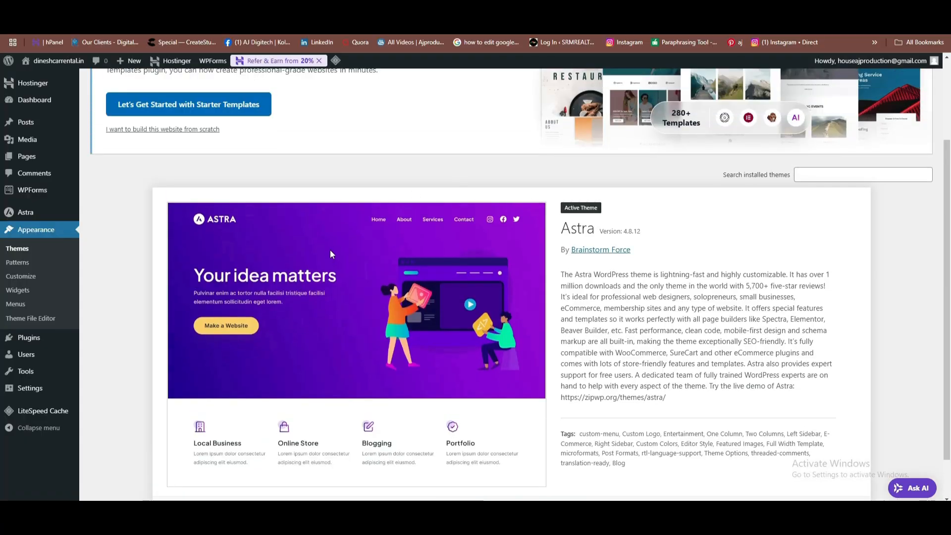
scroll(303, 252, up, 2)
scroll(306, 365, down, 4)
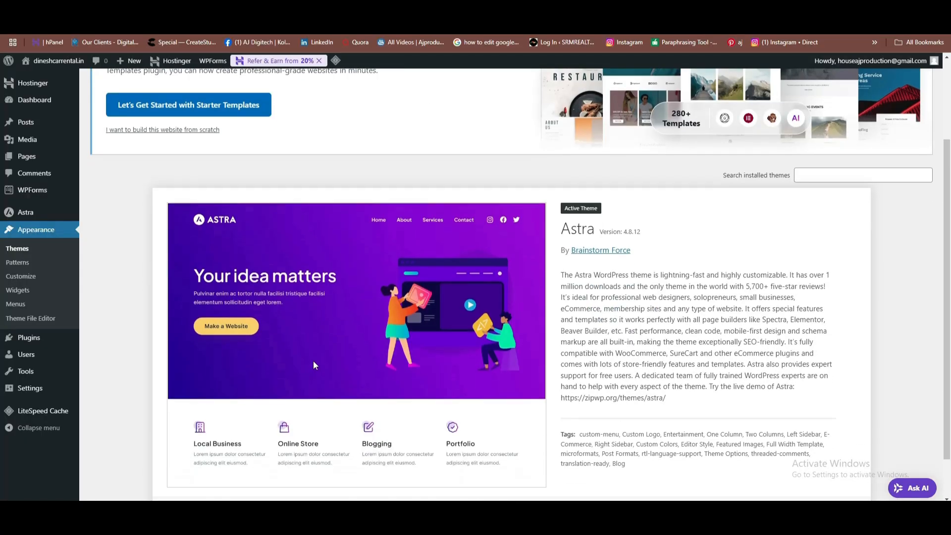
scroll(313, 361, up, 4)
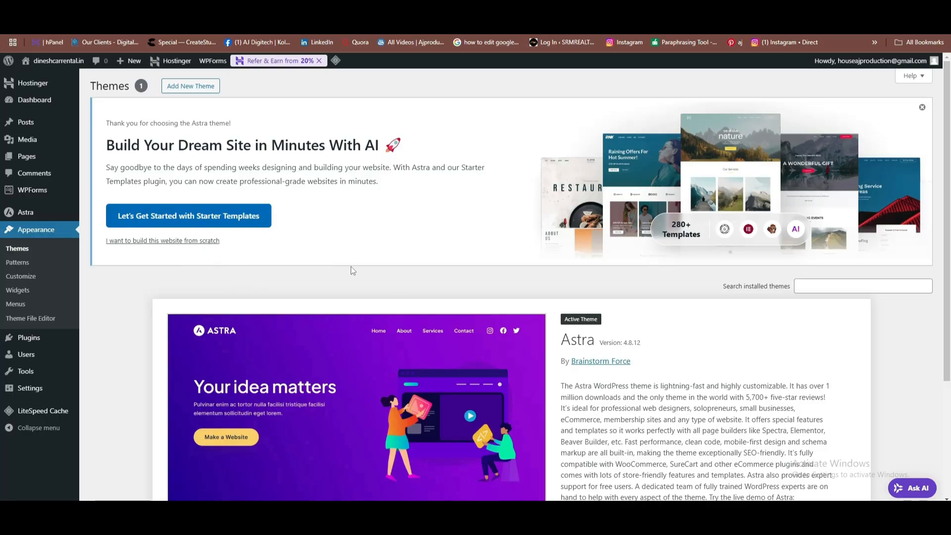
Start the Starter Templates AI builder, connect a ZipWP account via Google, and enter site name dineshcarrental.
click(224, 222)
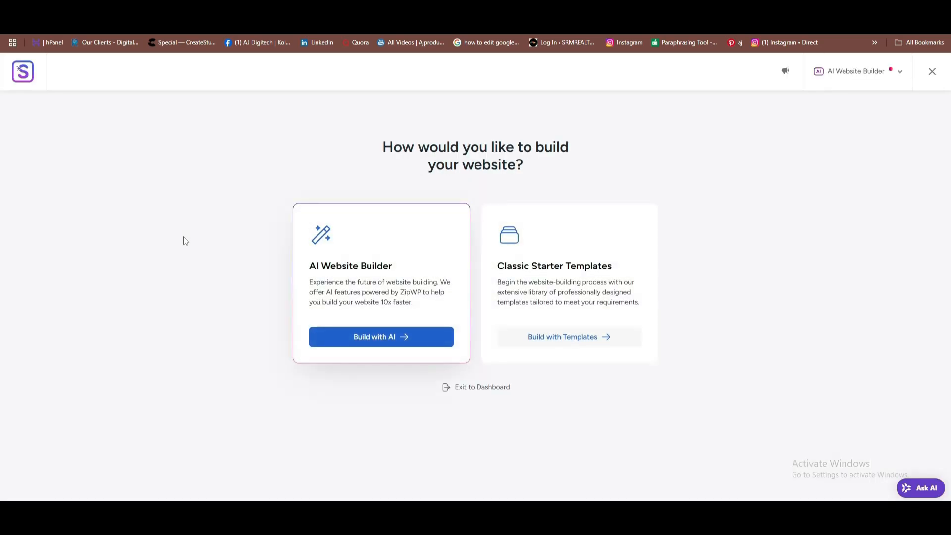
click(399, 333)
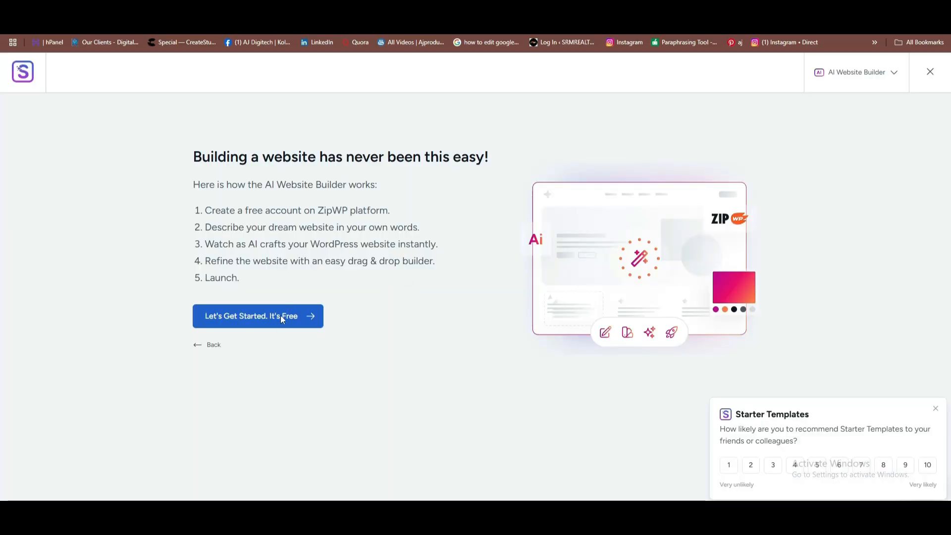
click(289, 309)
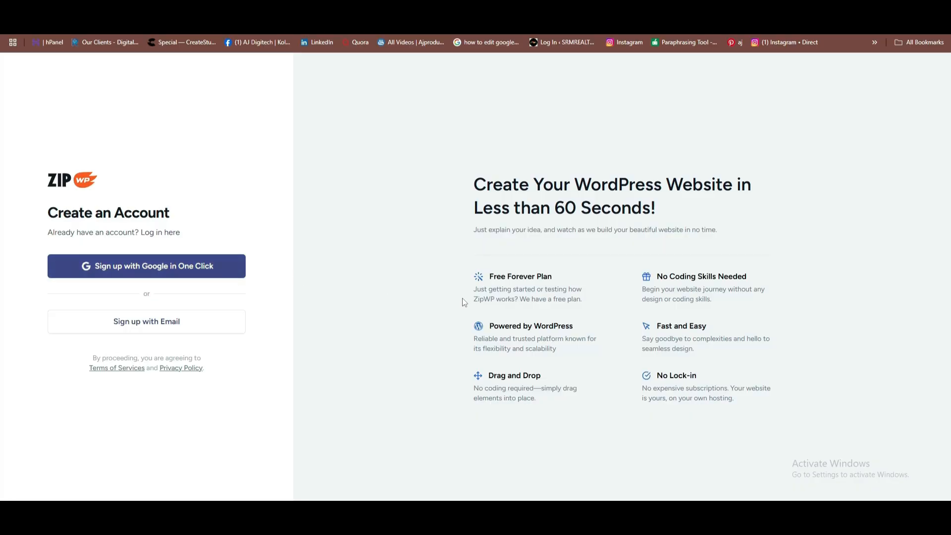
click(185, 267)
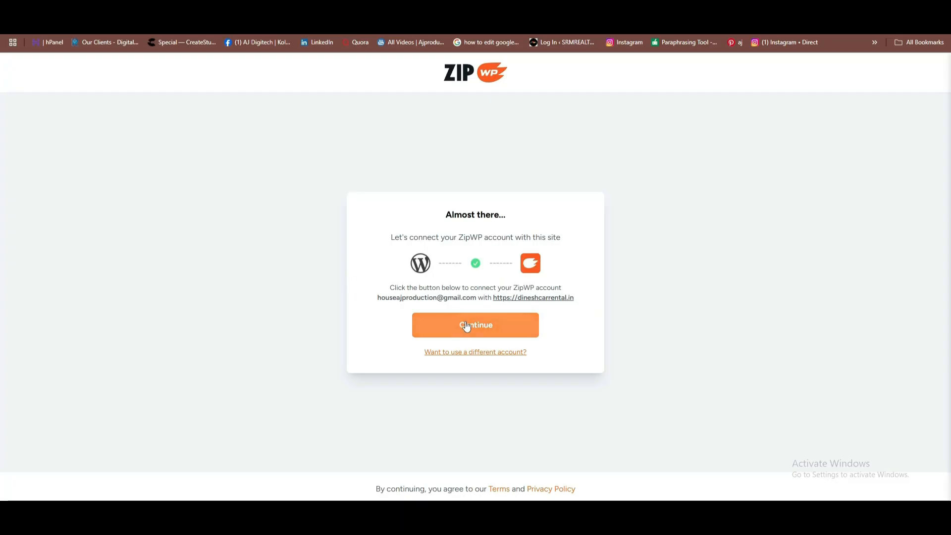
click(468, 331)
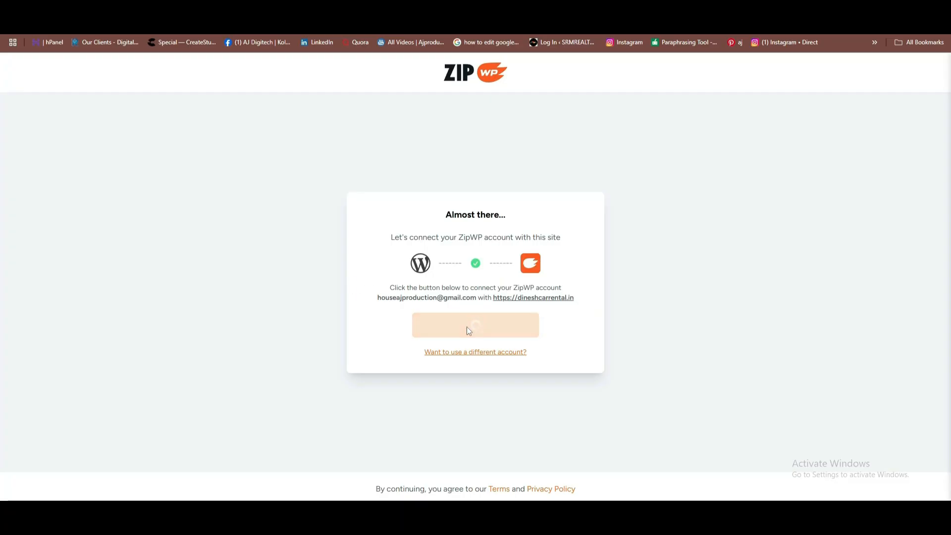
text(d)
text(inesh)
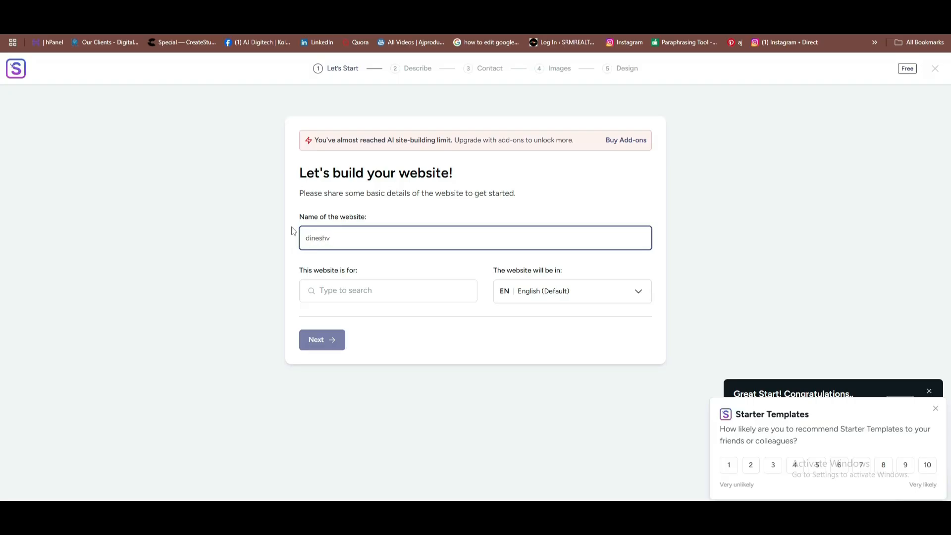
text(carren)
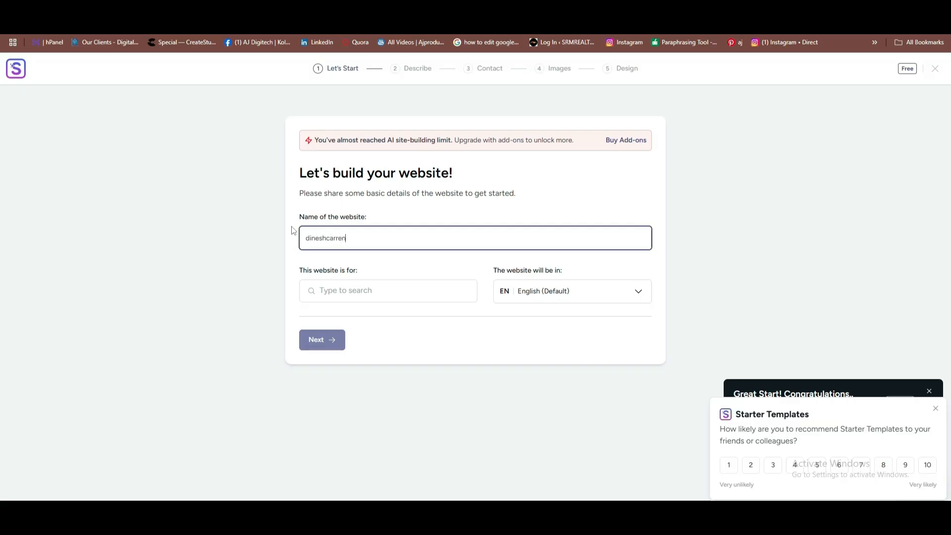
text(tal)
Set the website category to Agency and copy the welcome paragraph from ChatGPT.
click(343, 290)
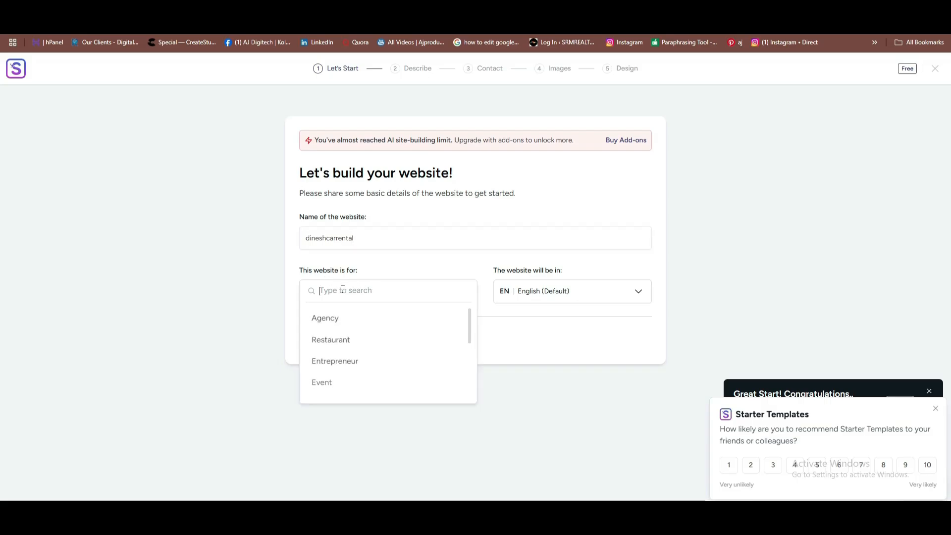
click(325, 320)
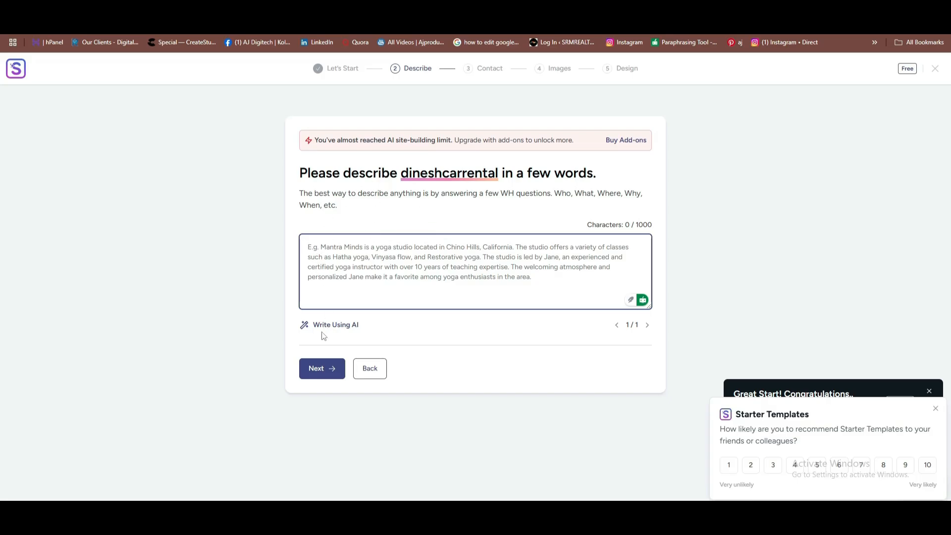
click(530, 10)
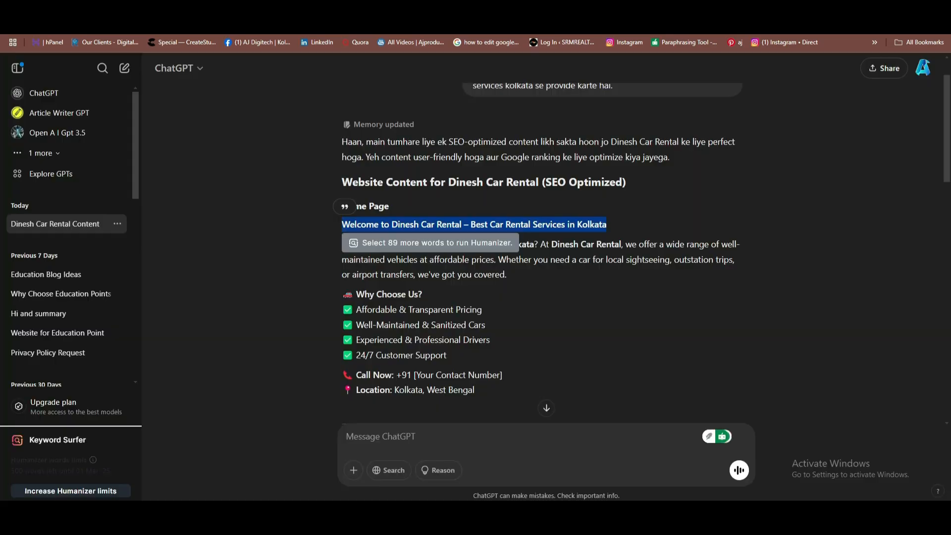
drag(342, 245, 508, 276)
right_click(485, 263)
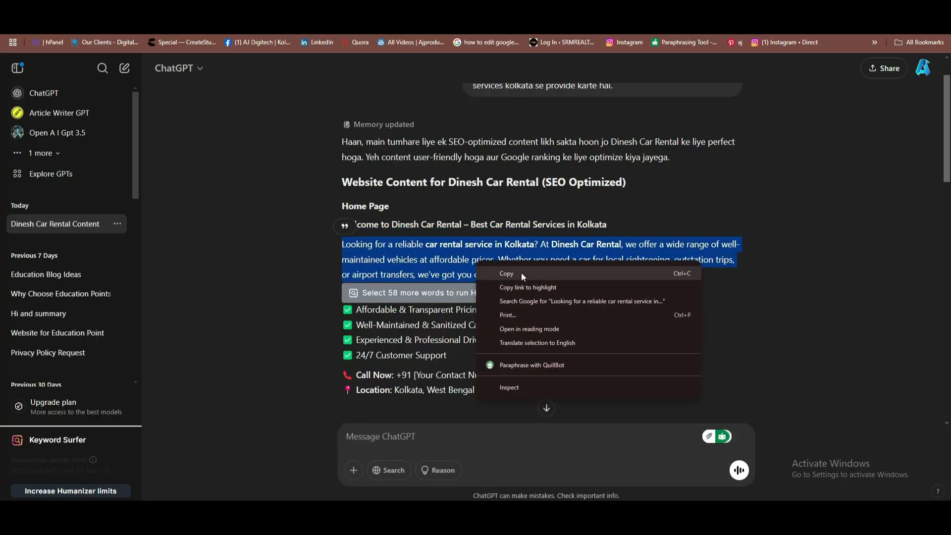
click(522, 274)
Paste the ChatGPT welcome paragraph and its heading into the description box.
click(426, 9)
click(314, 241)
key(ctrl+v)
click(530, 9)
drag(347, 224, 610, 223)
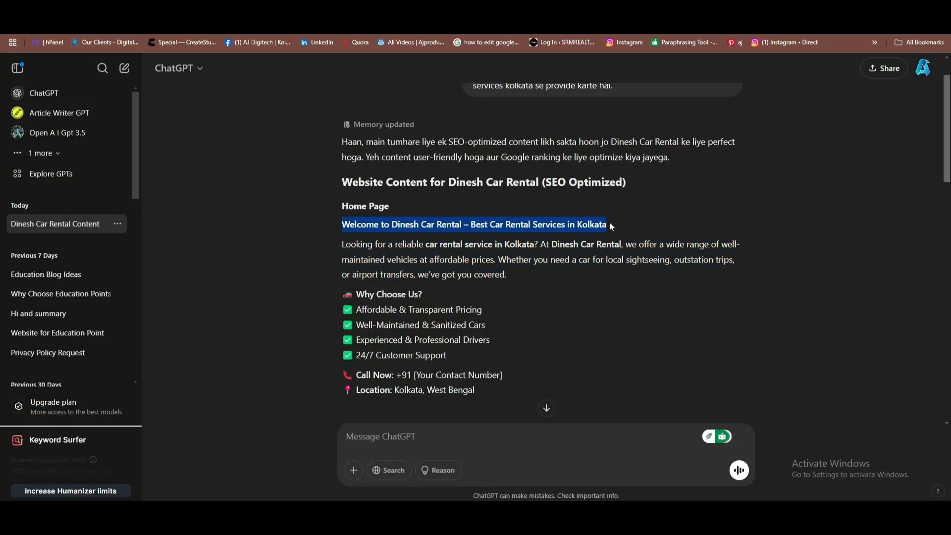
click(426, 10)
key(ctrl+v)
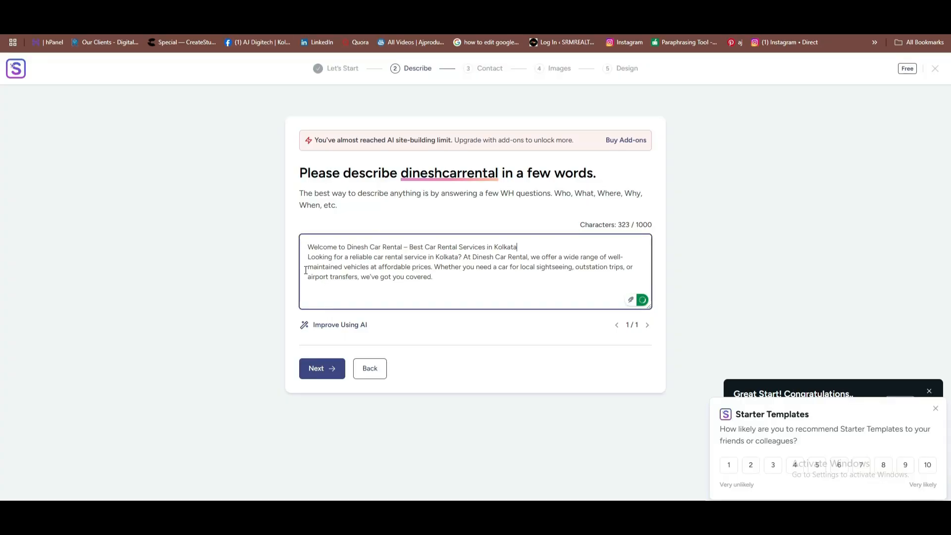
Submit the description and fill in the business e-mail, phone number and street address.
click(323, 368)
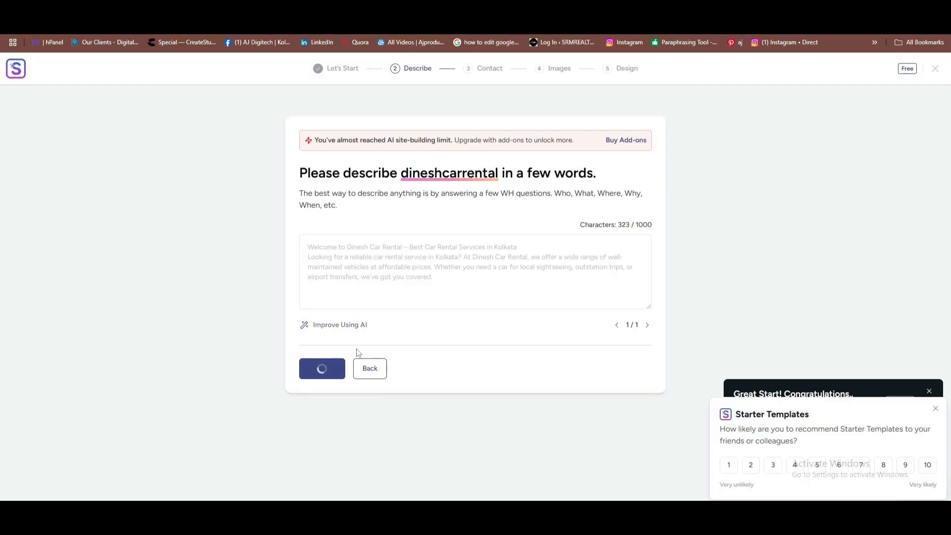
click(344, 235)
click(498, 236)
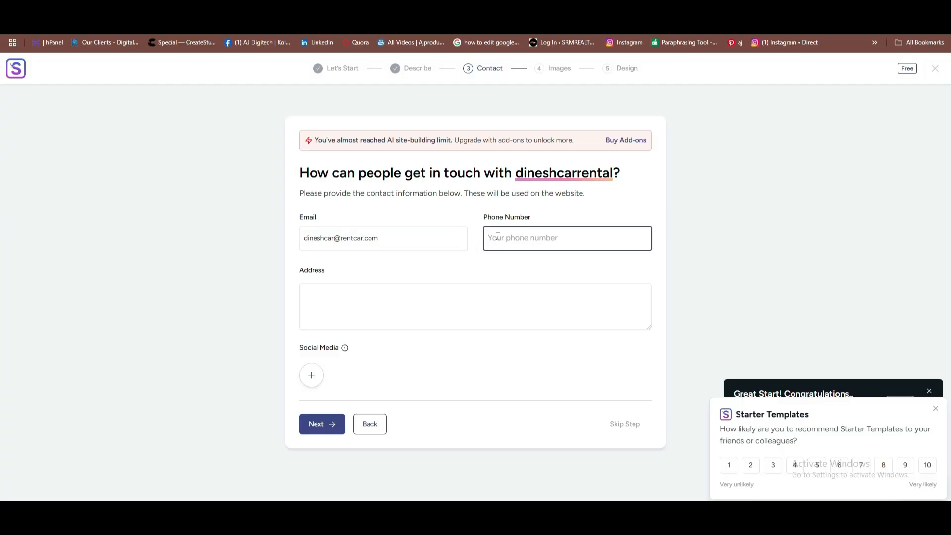
click(354, 321)
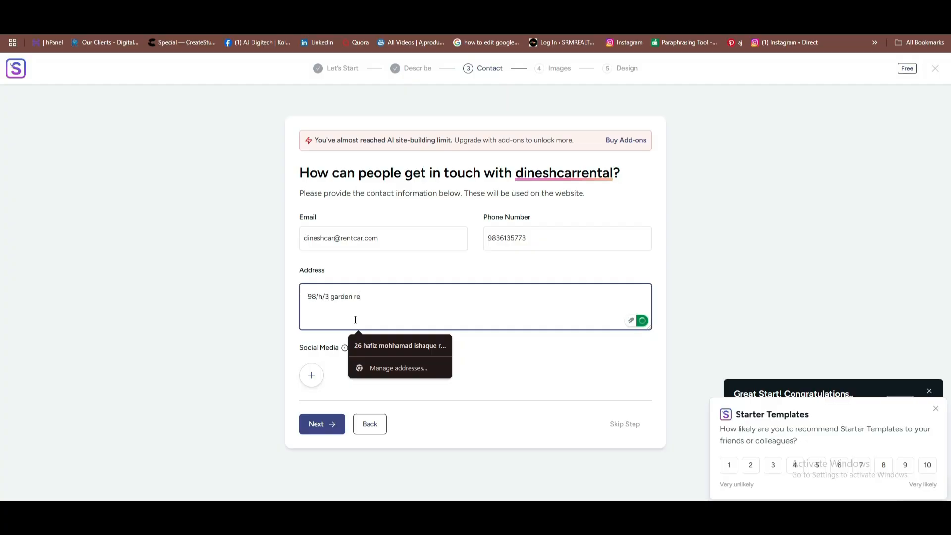
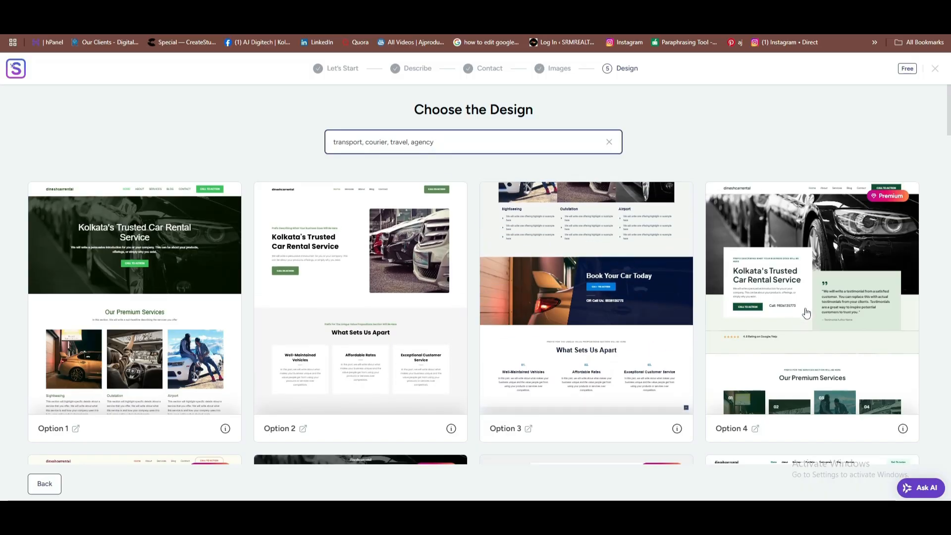
Select the third design option from the generated layouts.
scroll(630, 197, down, 10)
scroll(629, 197, up, 9)
scroll(629, 197, up, 1)
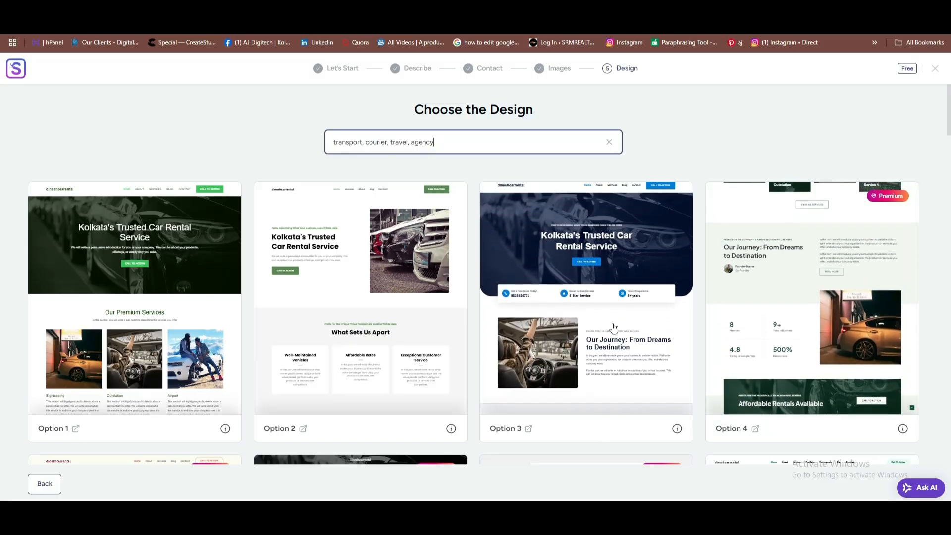
click(611, 259)
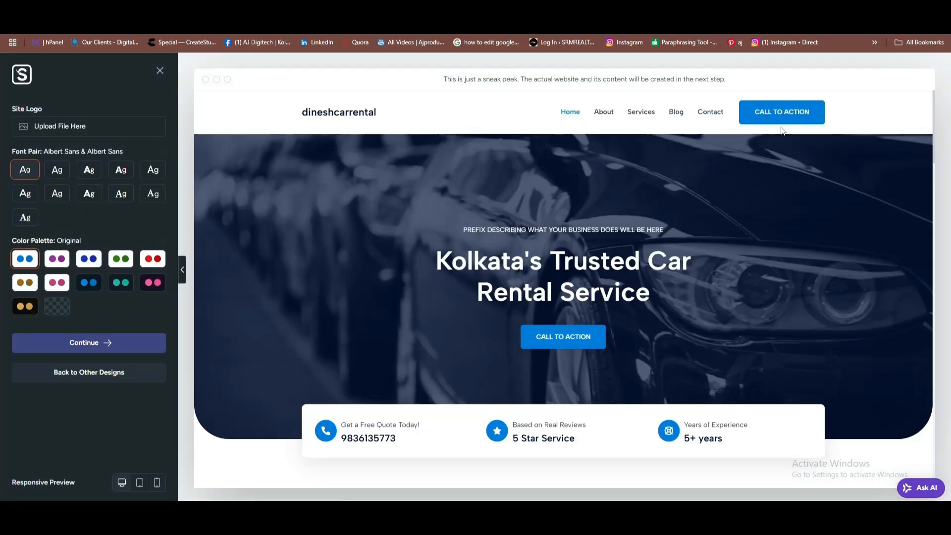
Set the fonts to Lexend & DM Sans and the colour palette to purple Style 1.
scroll(658, 274, down, 5)
scroll(432, 243, down, 8)
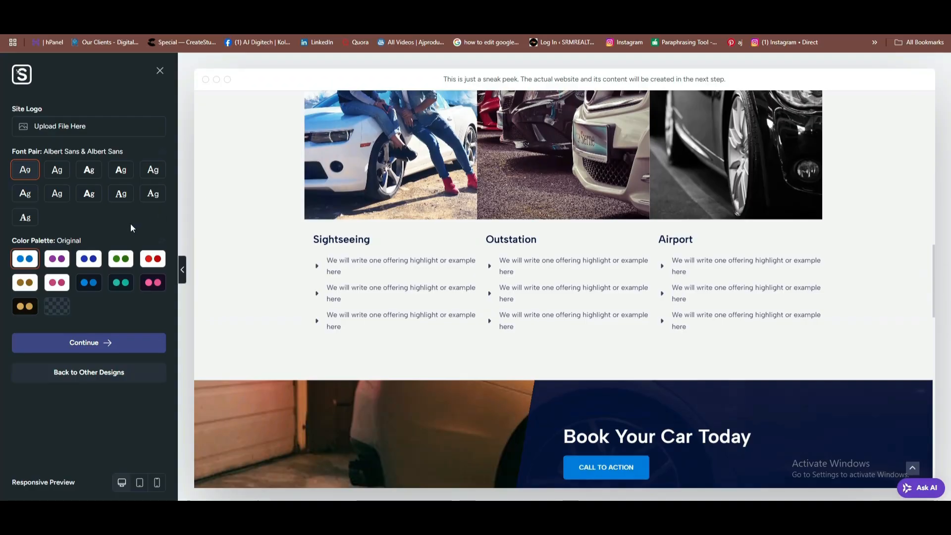
scroll(378, 188, up, 4)
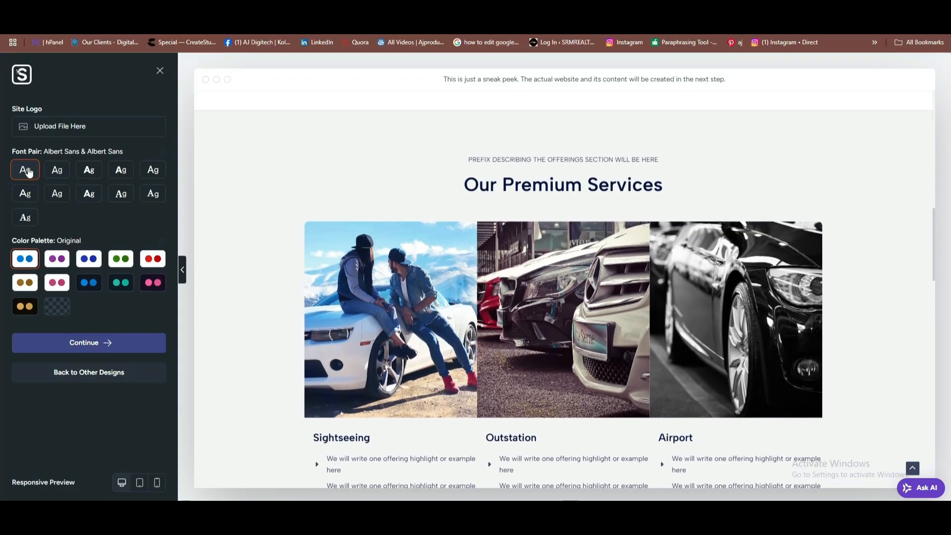
click(56, 173)
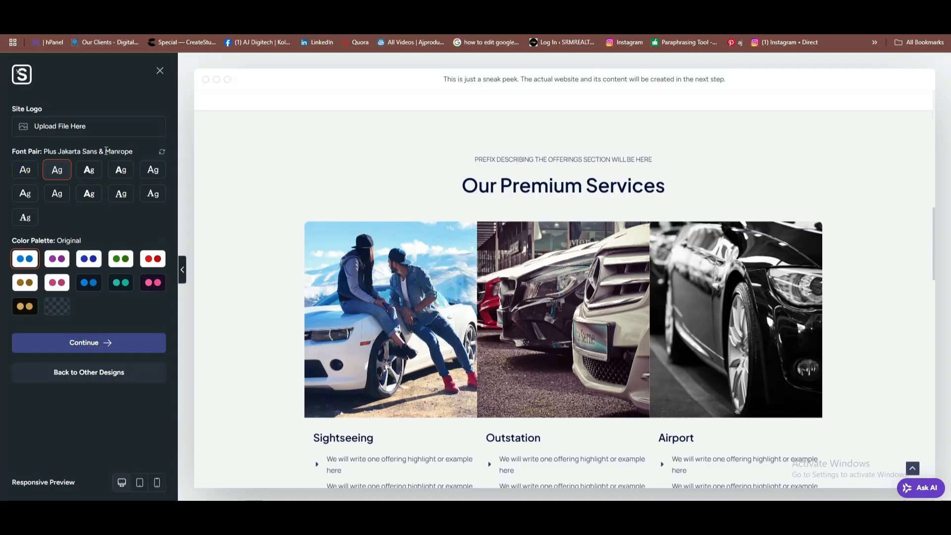
click(90, 177)
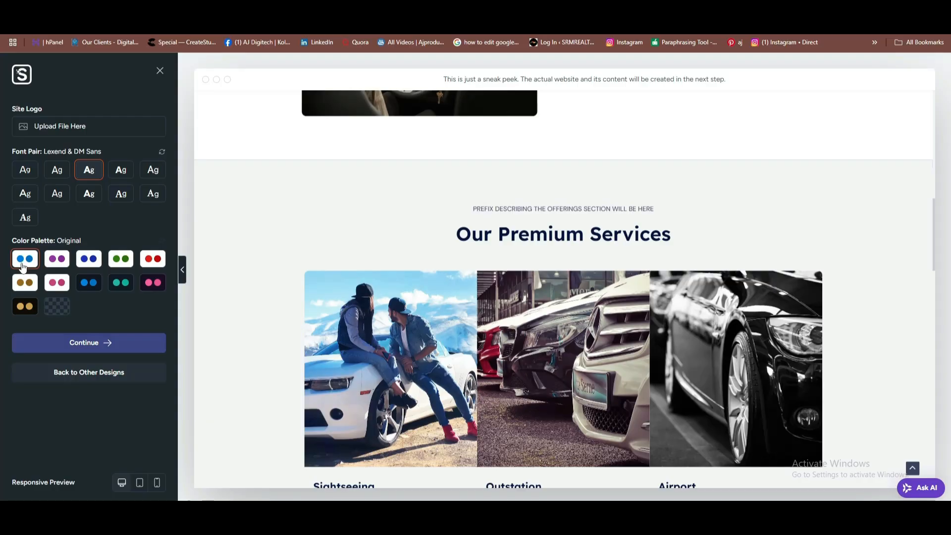
click(57, 259)
scroll(274, 227, up, 9)
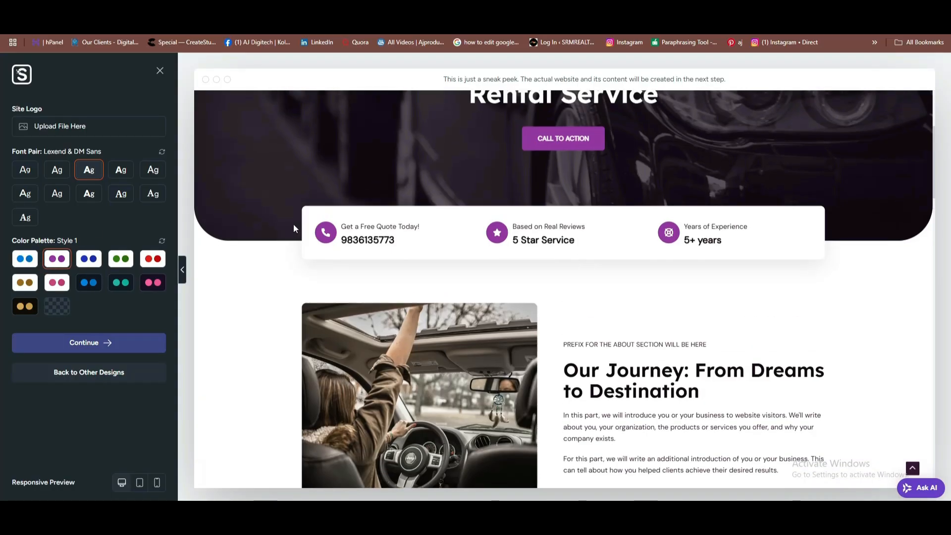
scroll(297, 223, up, 4)
scroll(254, 321, down, 1)
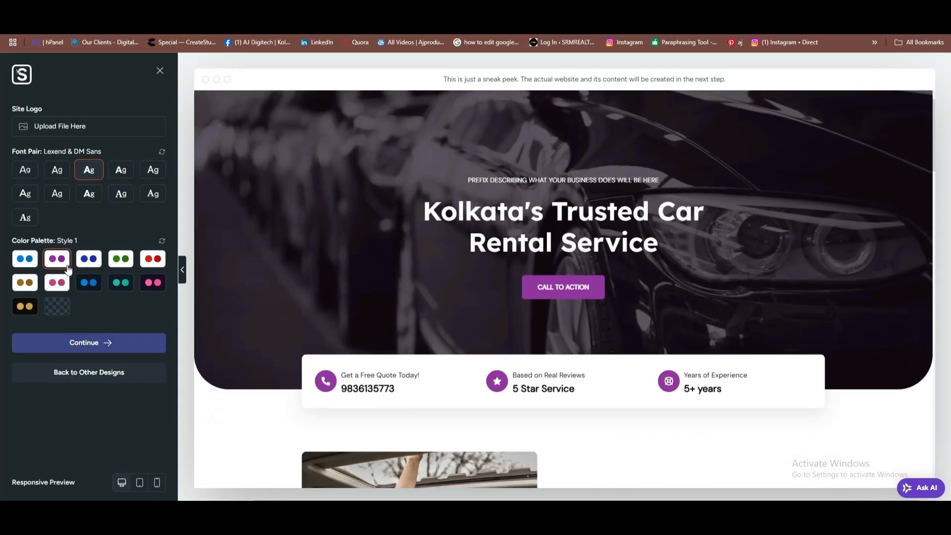
click(84, 343)
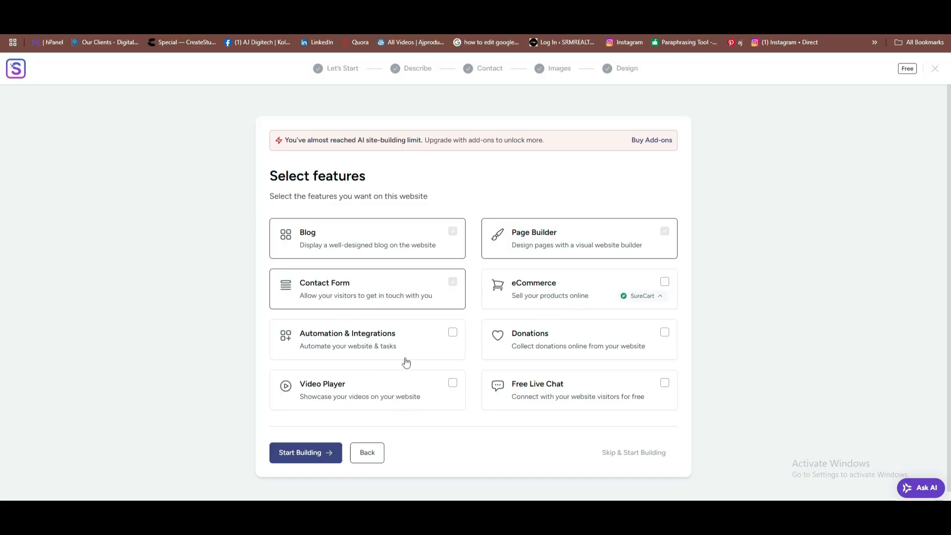
Start building the site with Blog, Page Builder and Contact Form features selected.
click(302, 457)
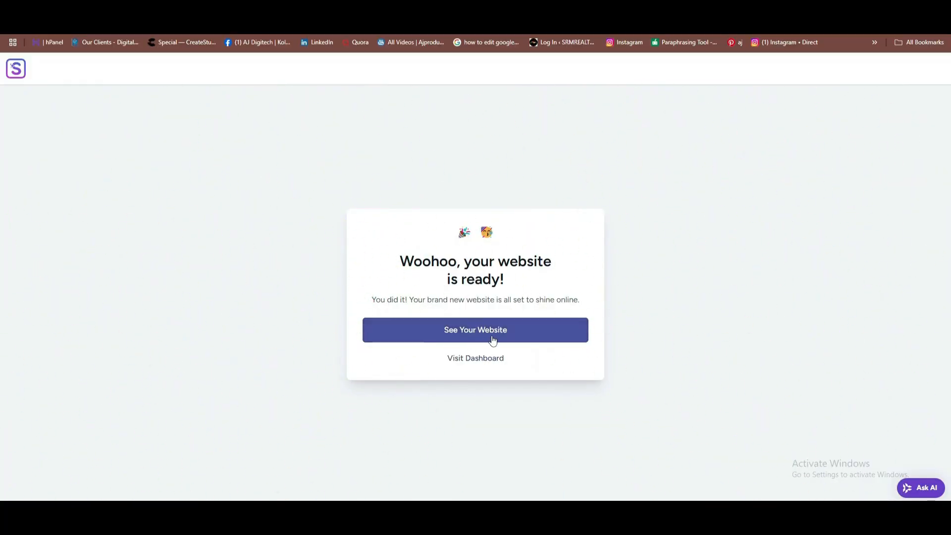
View the newly built car rental website and scroll through its sections.
click(492, 339)
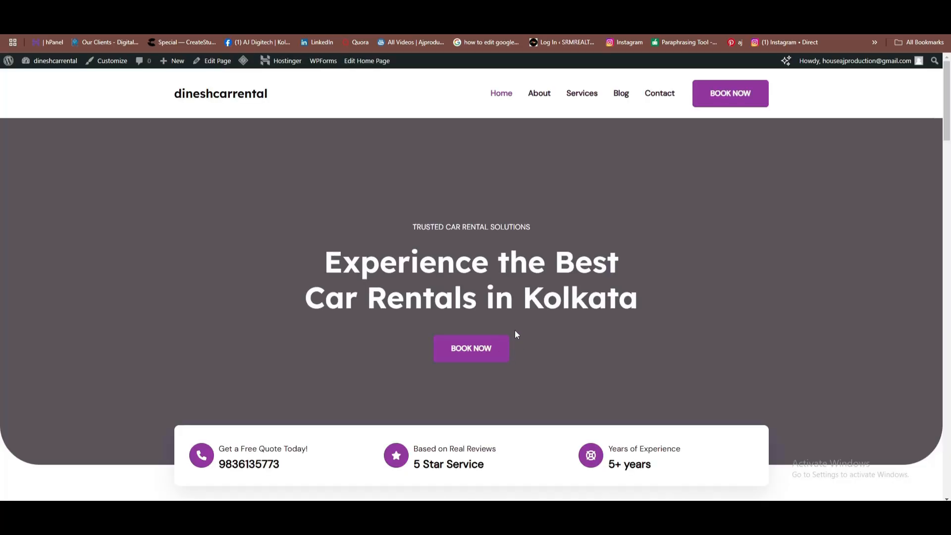
scroll(308, 156, down, 10)
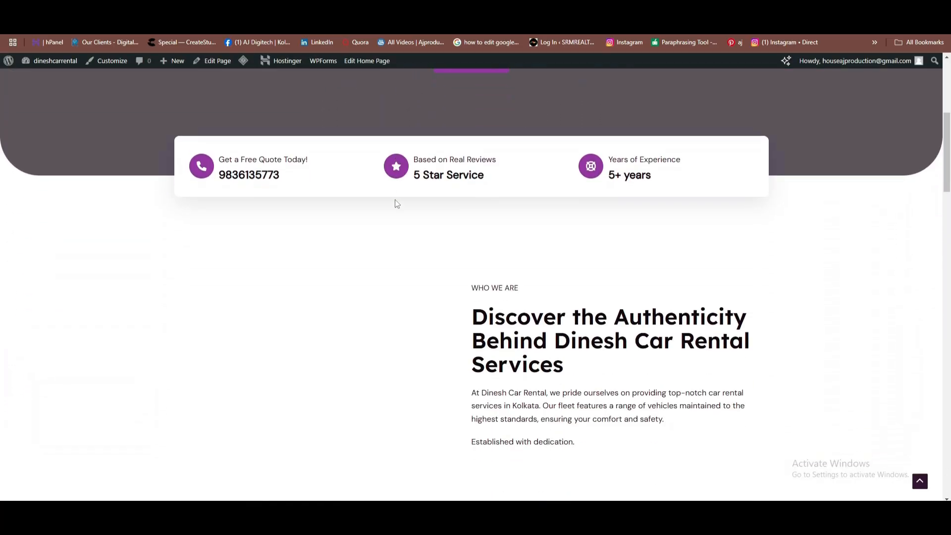
scroll(401, 205, down, 4)
scroll(431, 214, up, 9)
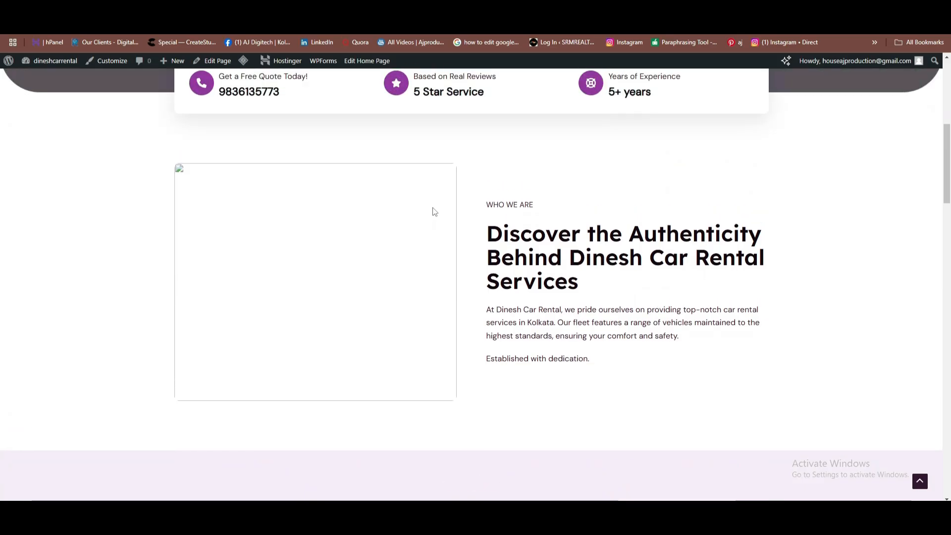
scroll(370, 197, up, 4)
scroll(393, 225, down, 11)
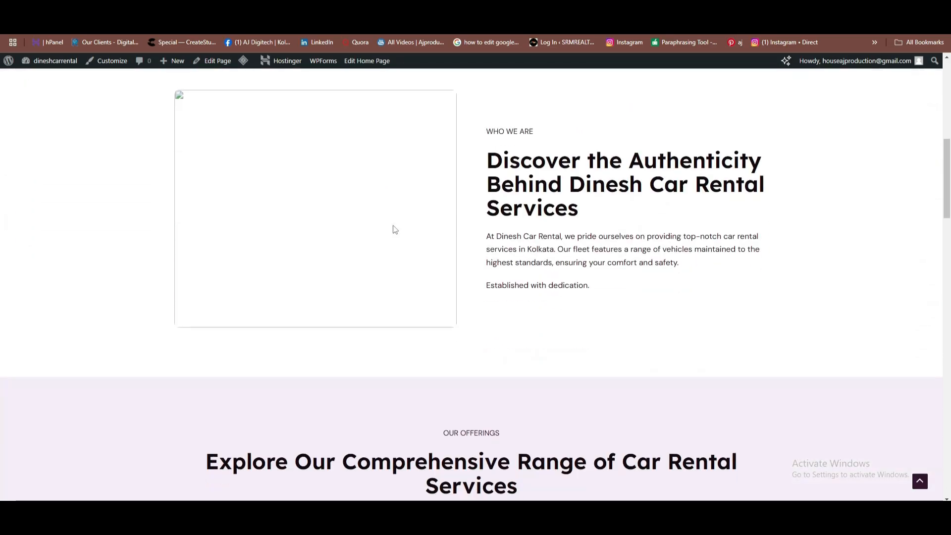
scroll(405, 247, down, 14)
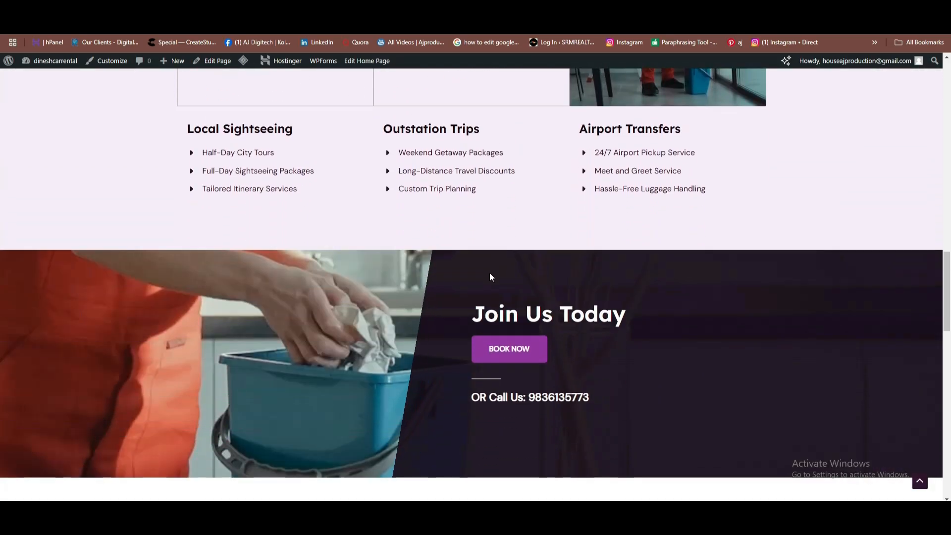
scroll(477, 288, down, 2)
scroll(399, 215, up, 8)
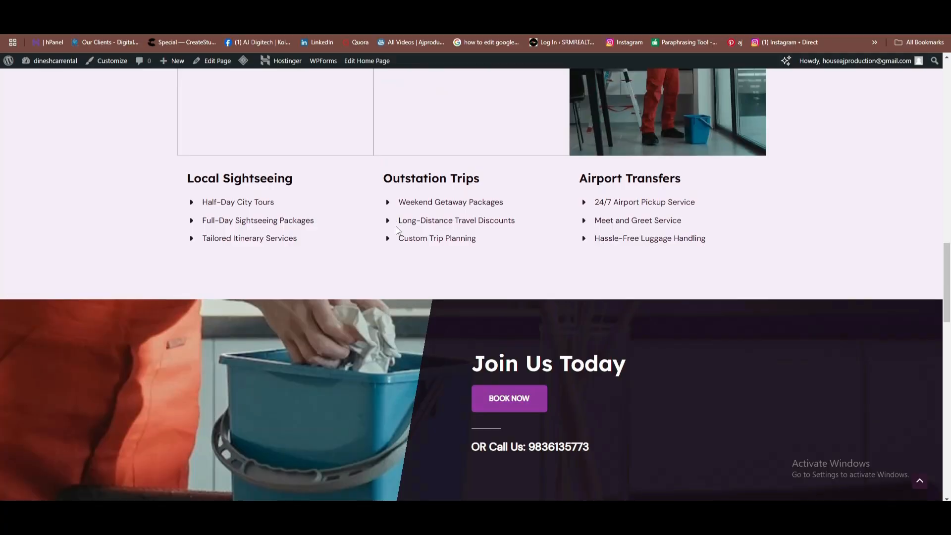
scroll(416, 237, down, 3)
scroll(446, 248, down, 18)
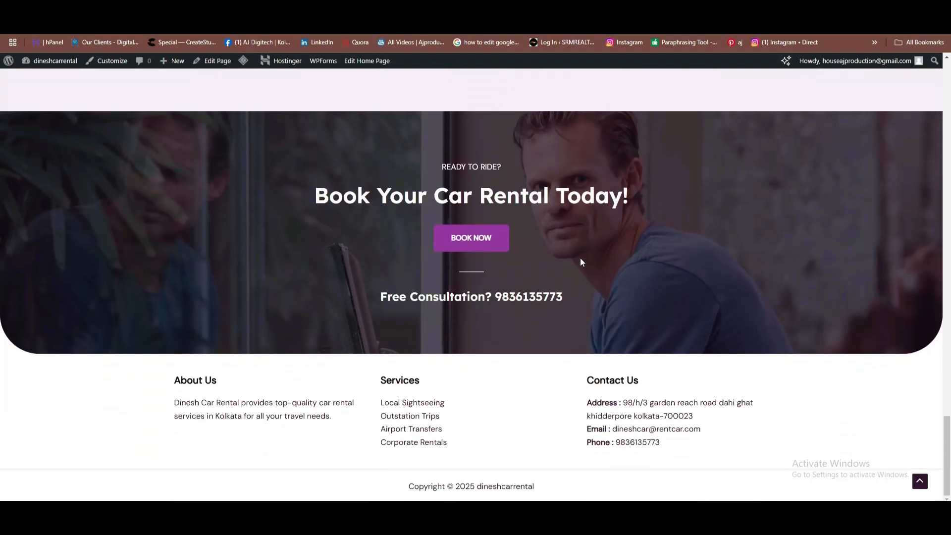
scroll(582, 262, up, 20)
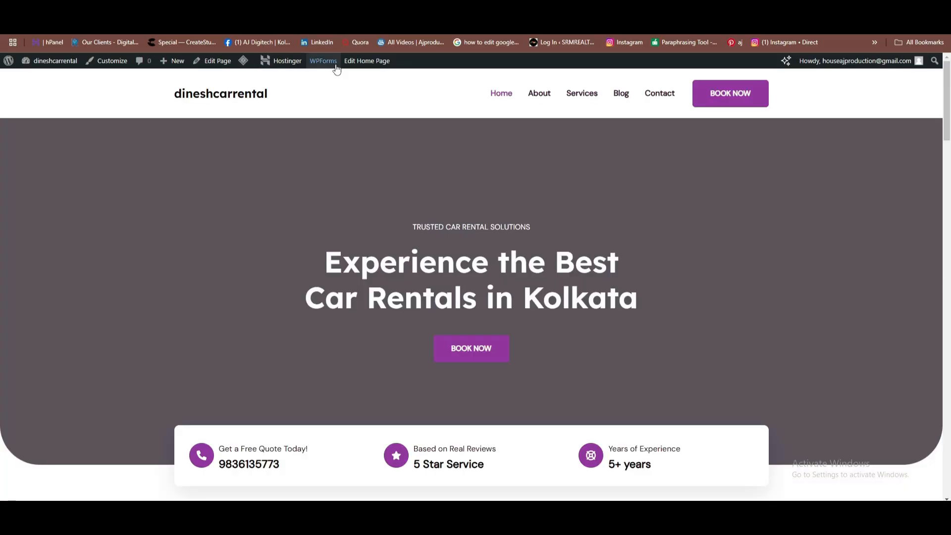
Open the home page for editing from the admin bar and scroll through it.
click(366, 61)
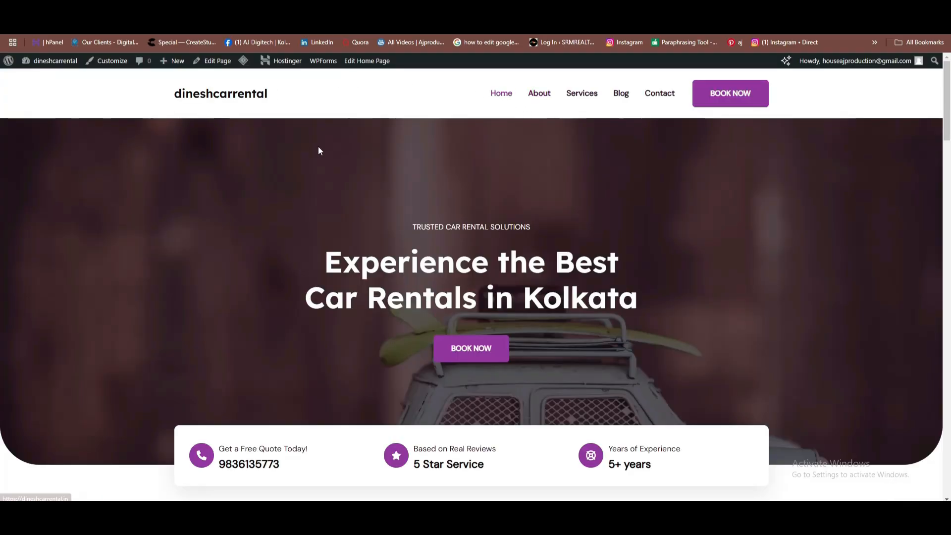
scroll(509, 185, down, 3)
scroll(441, 198, down, 7)
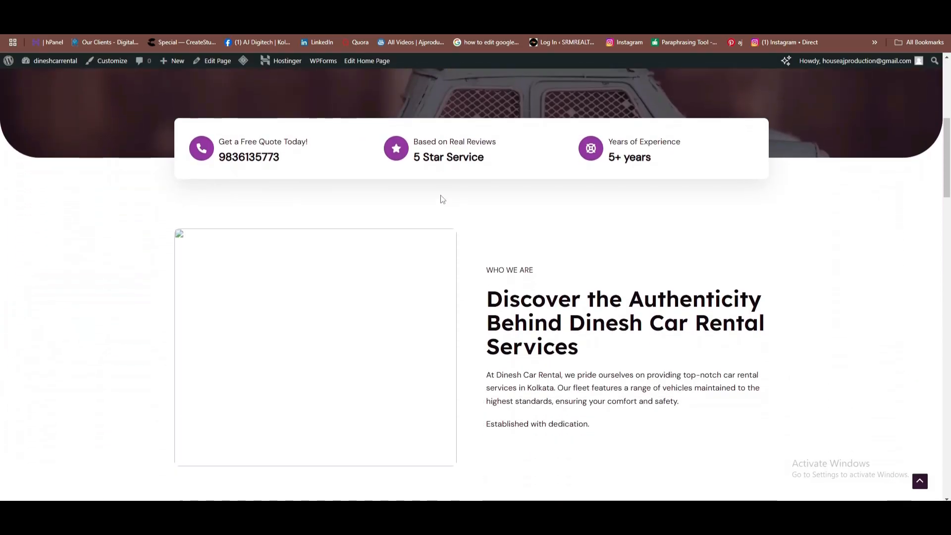
scroll(478, 247, up, 6)
scroll(482, 237, up, 4)
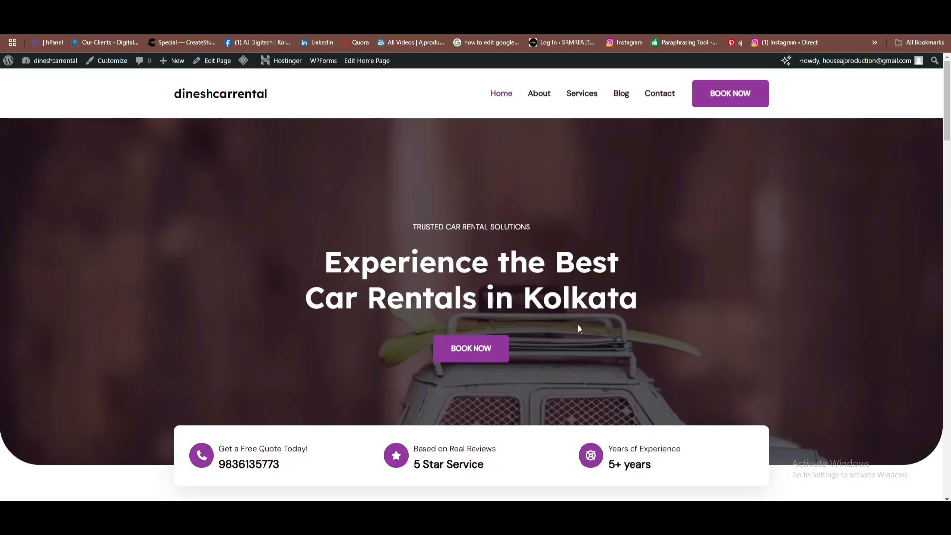
scroll(578, 325, down, 2)
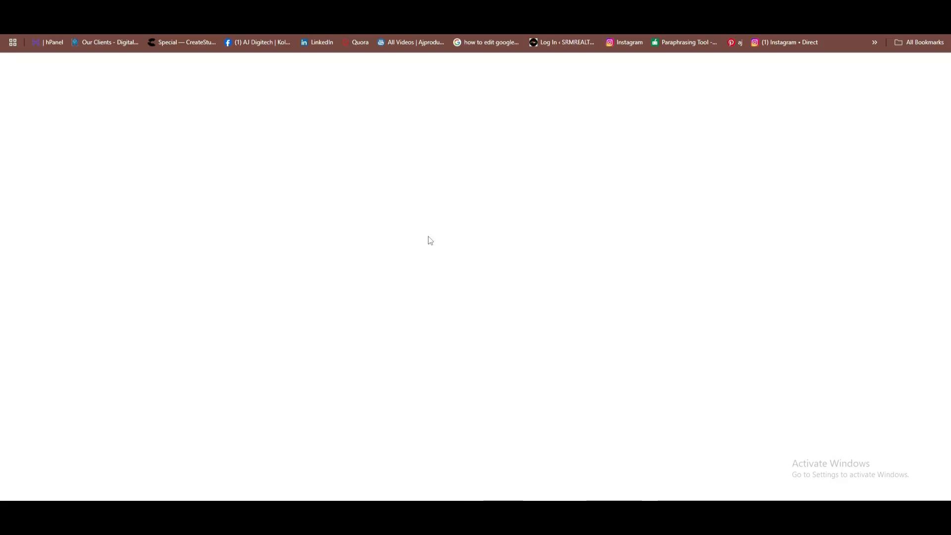
Upload 10815854.png as the replacement for the empty Who We Are image.
scroll(361, 237, down, 6)
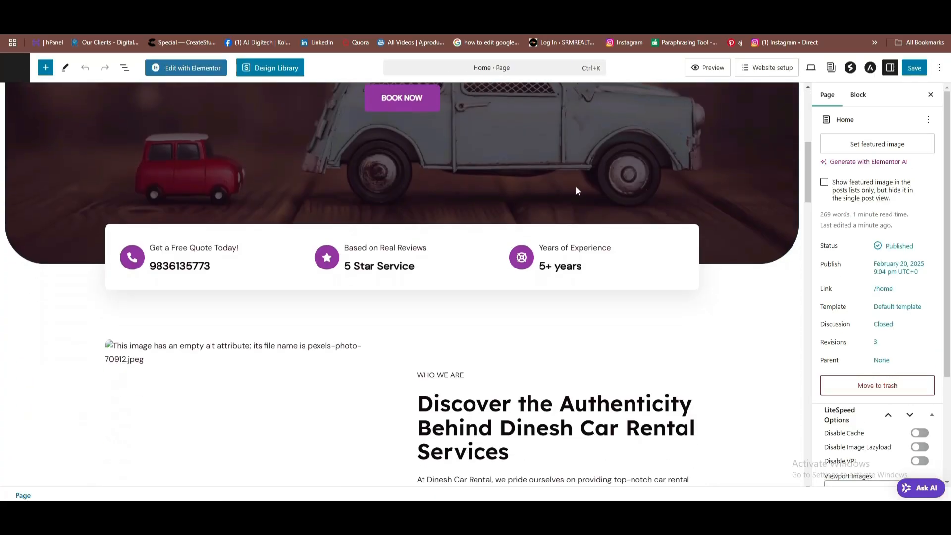
scroll(252, 217, down, 5)
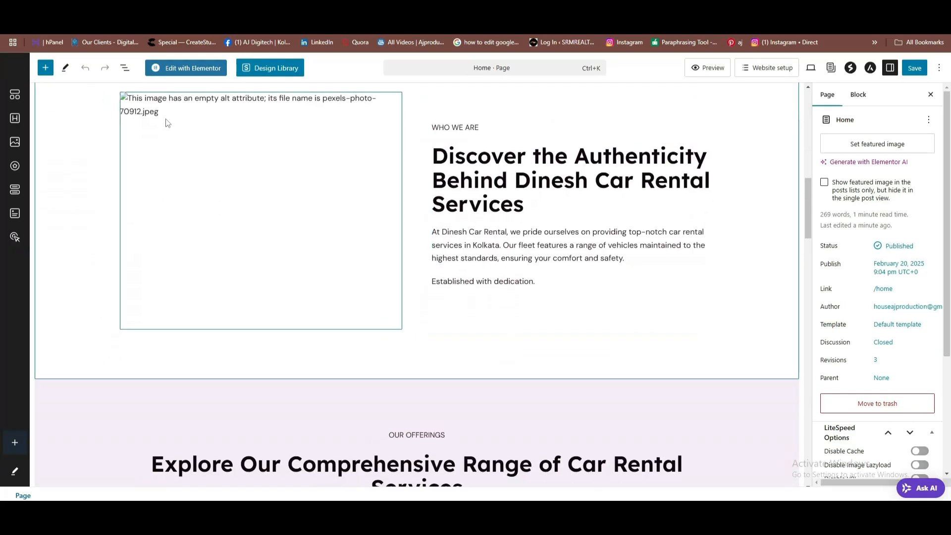
click(179, 123)
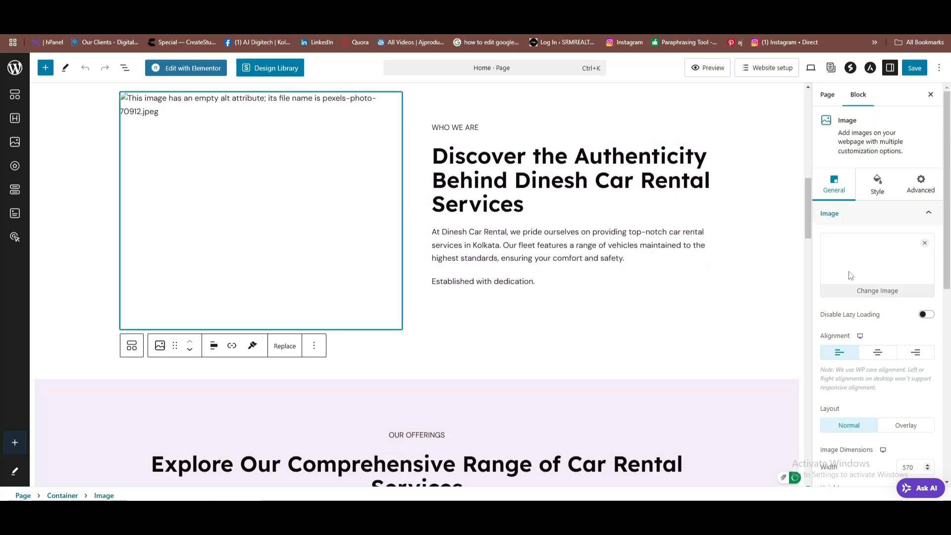
click(874, 288)
click(42, 102)
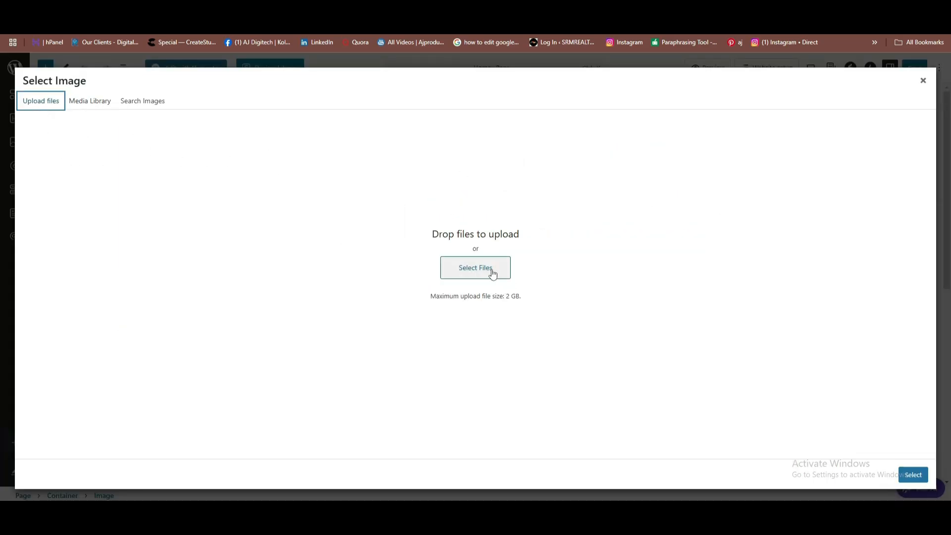
click(476, 268)
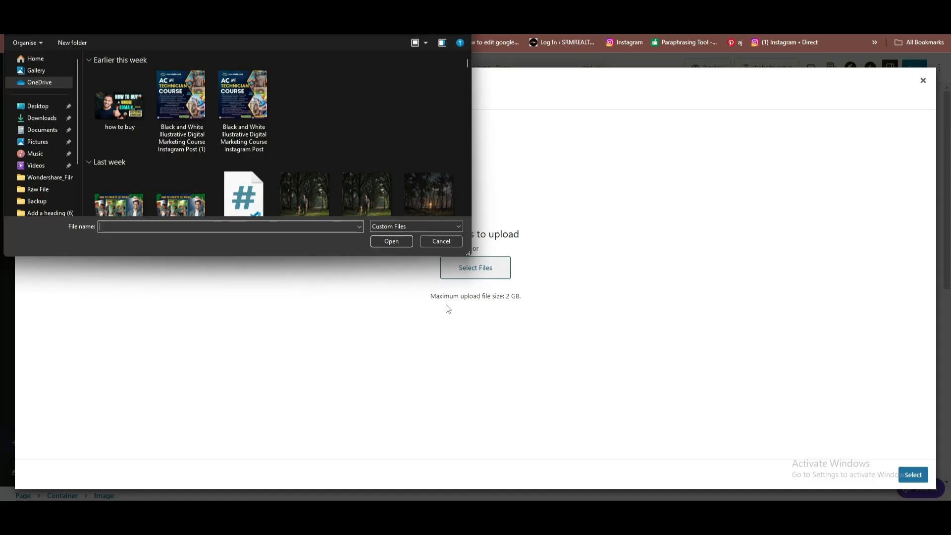
scroll(367, 133, down, 20)
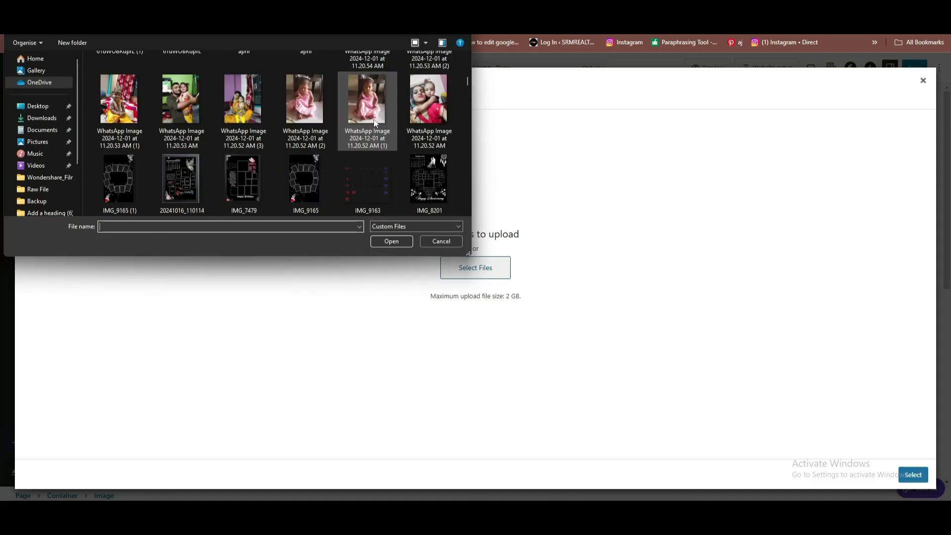
scroll(376, 115, down, 10)
scroll(377, 114, down, 15)
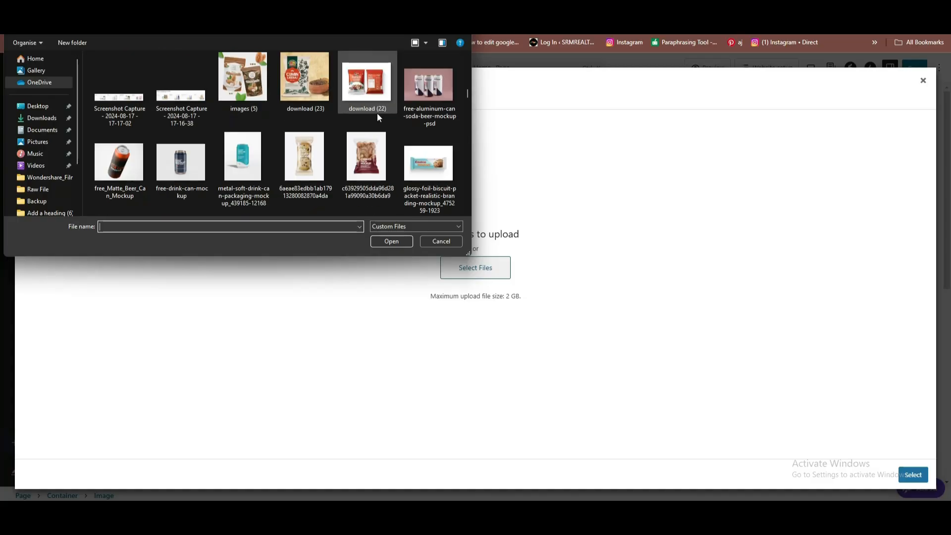
click(445, 95)
click(391, 242)
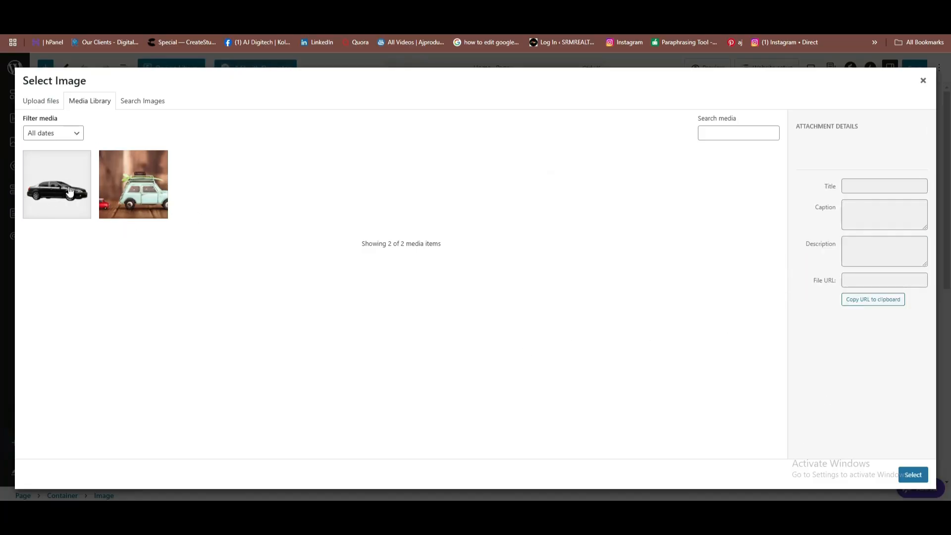
Insert the uploaded black car photo into the image block from the media library.
click(73, 200)
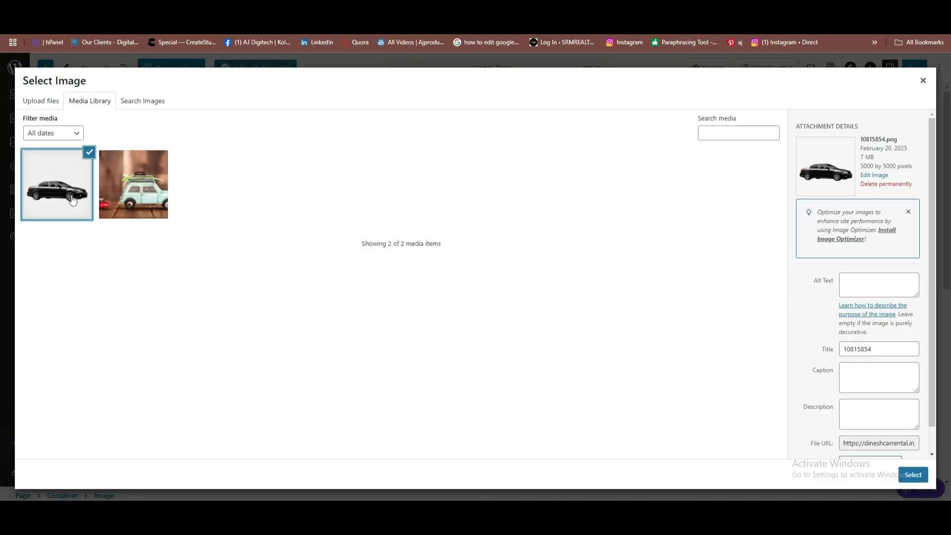
click(913, 474)
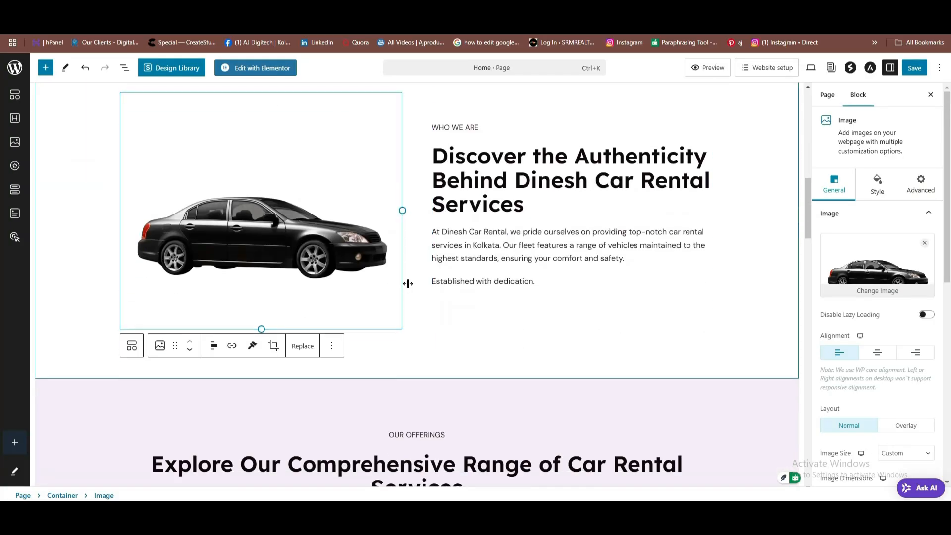
scroll(425, 333, down, 5)
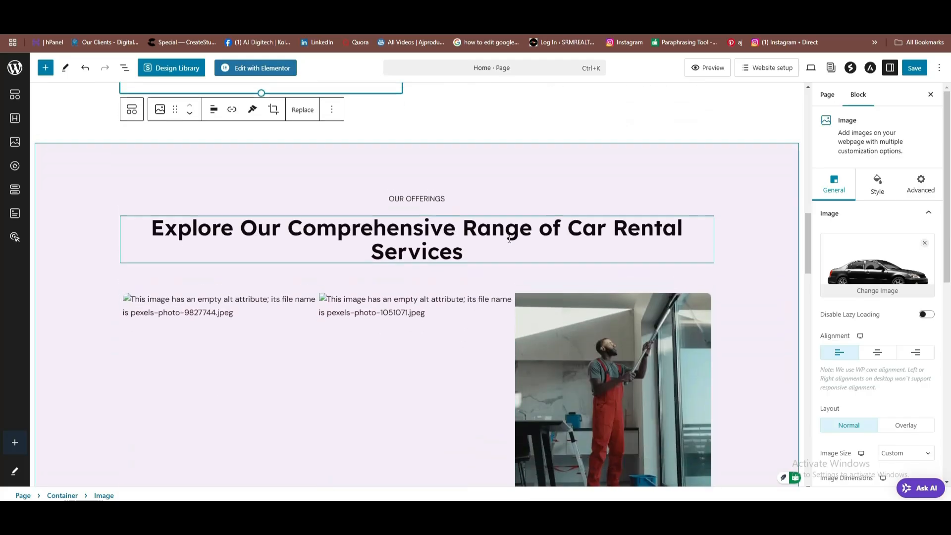
scroll(544, 361, down, 2)
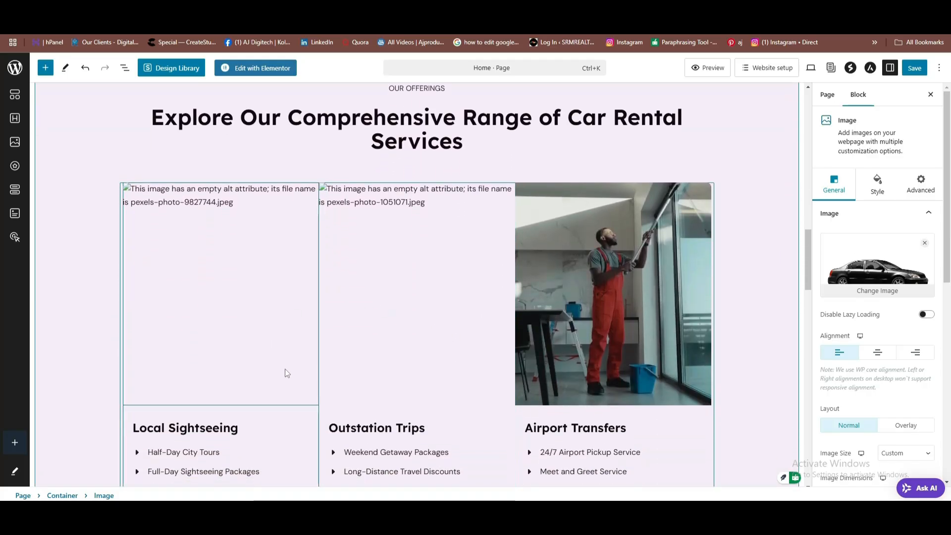
scroll(281, 373, down, 1)
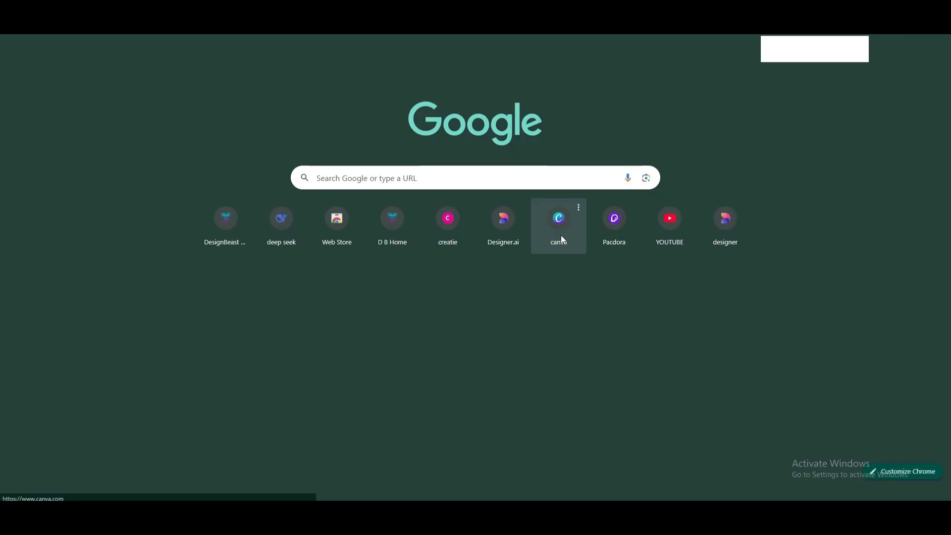
Open Canva from the Canva shortcut on the new tab page.
click(561, 238)
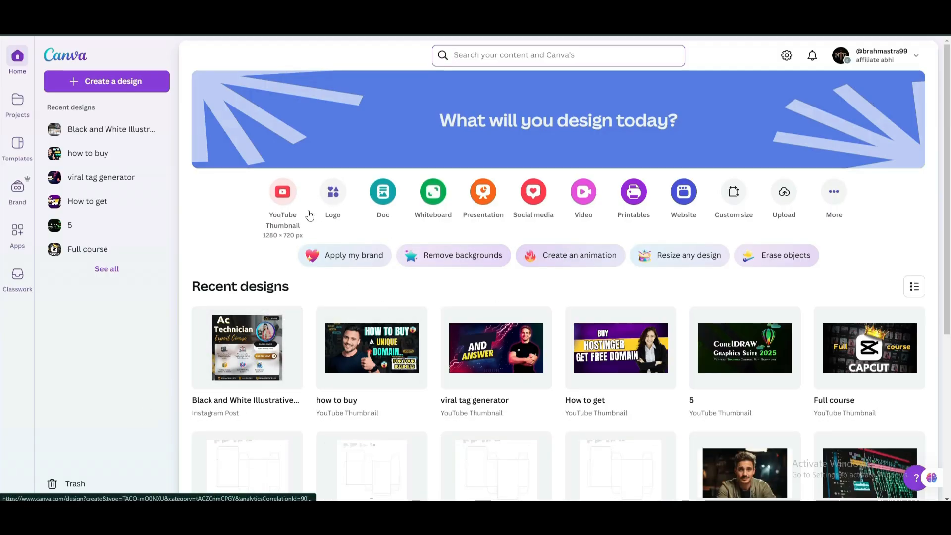
Start a blank 500 × 500 logo design and search Elements for 'car photo'.
click(333, 197)
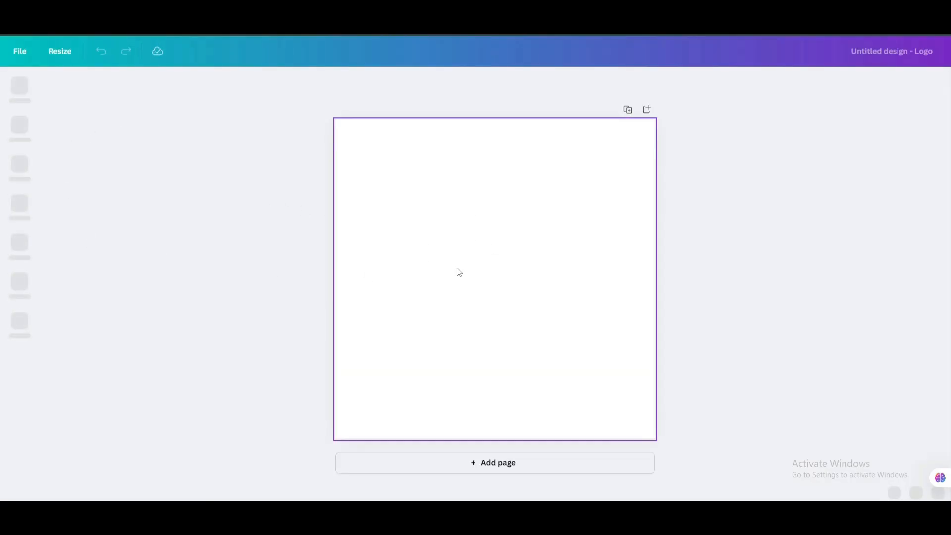
click(25, 138)
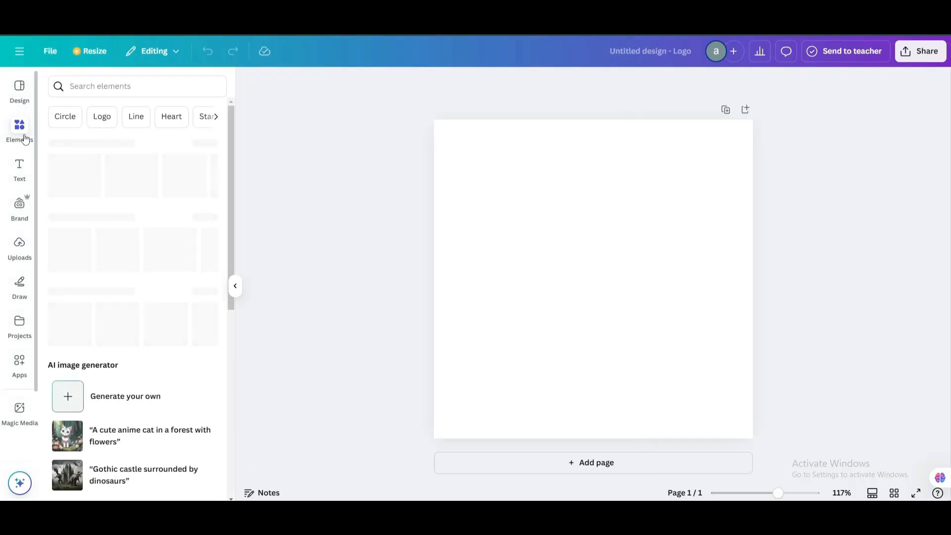
click(104, 87)
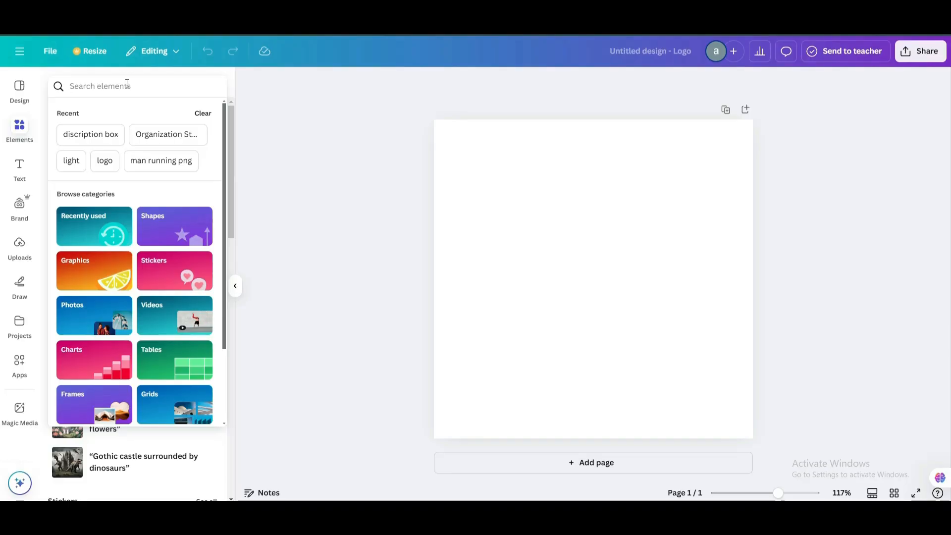
text(car photo)
key(Return)
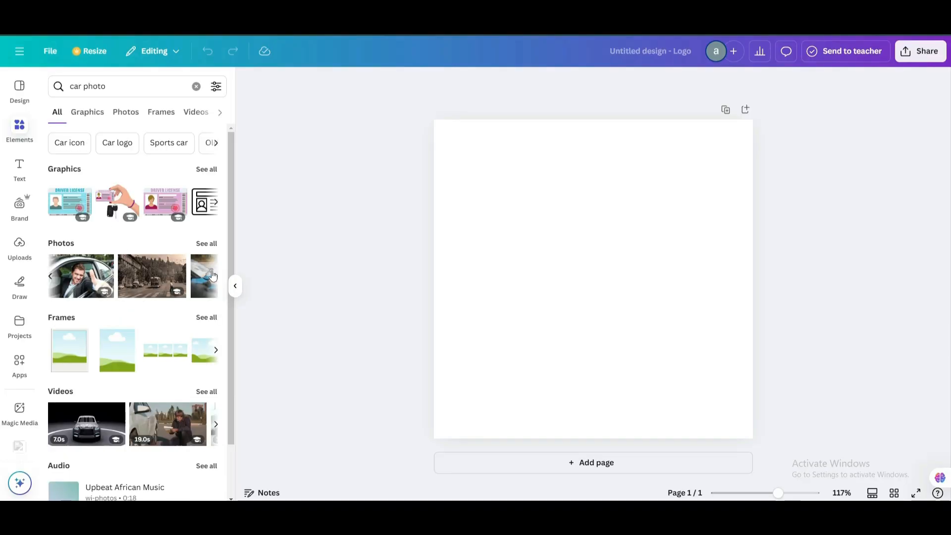
scroll(183, 277, right, 3)
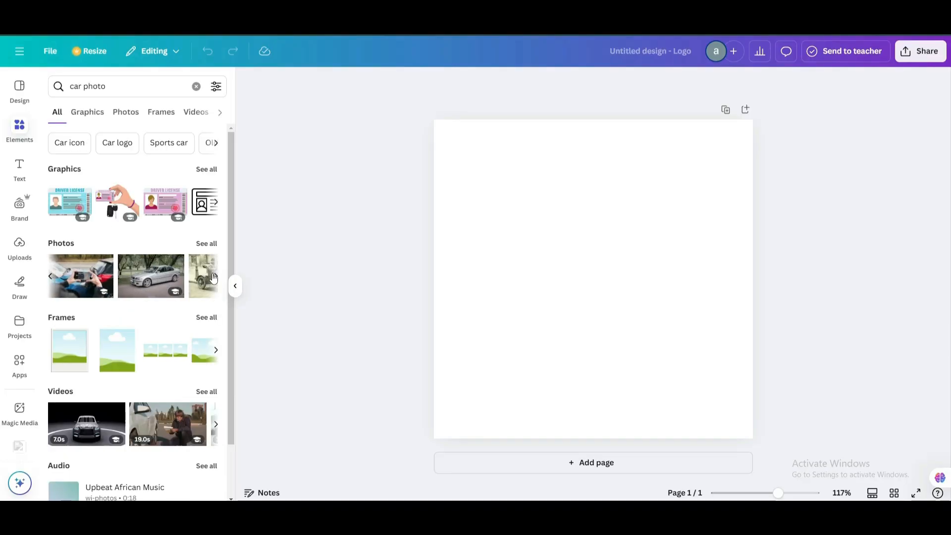
scroll(179, 284, right, 2)
scroll(164, 289, left, 3)
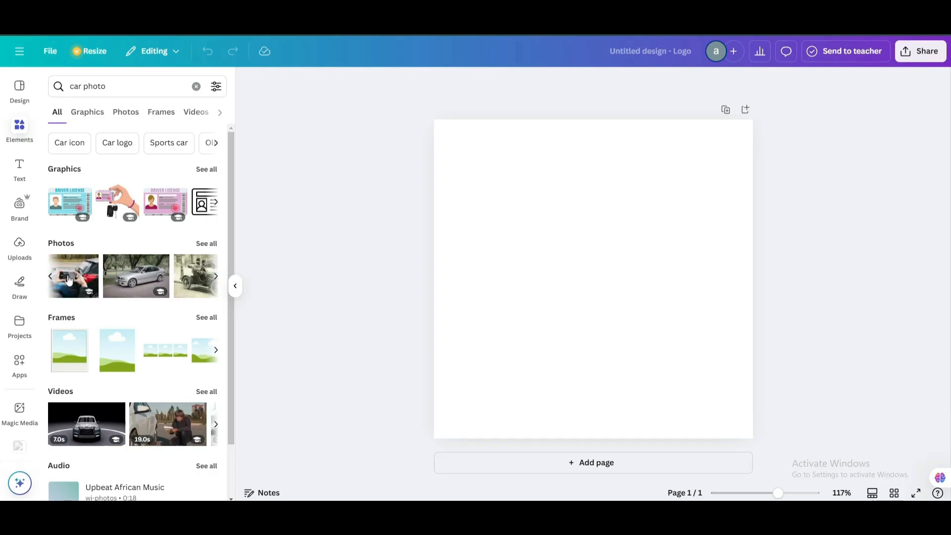
Add the silver BMW photo to the page and enlarge it toward the top-left.
click(160, 294)
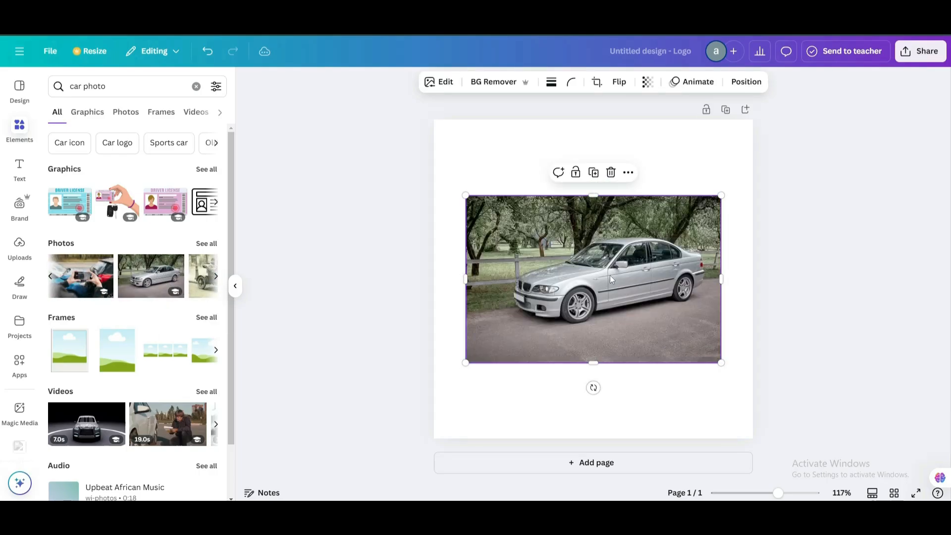
drag(720, 196, 760, 167)
drag(681, 204, 639, 152)
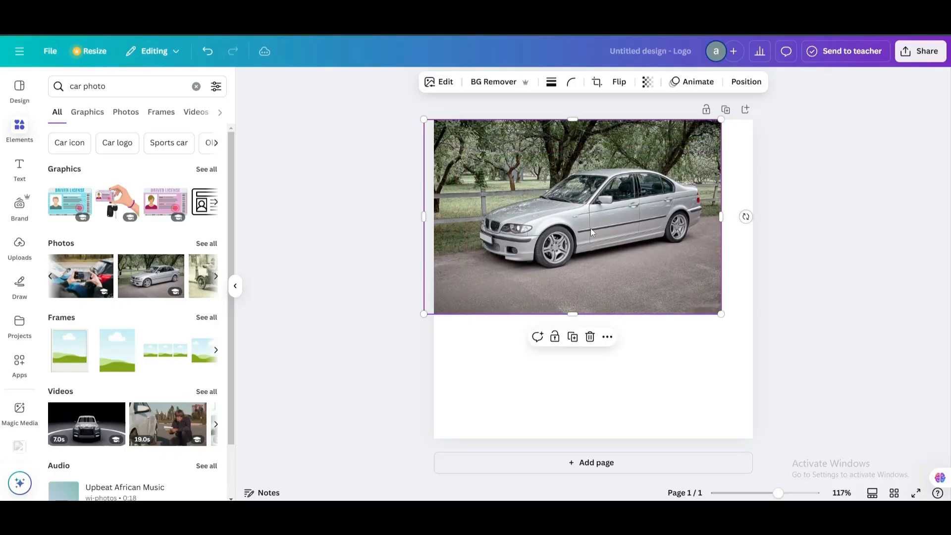
drag(573, 315, 572, 336)
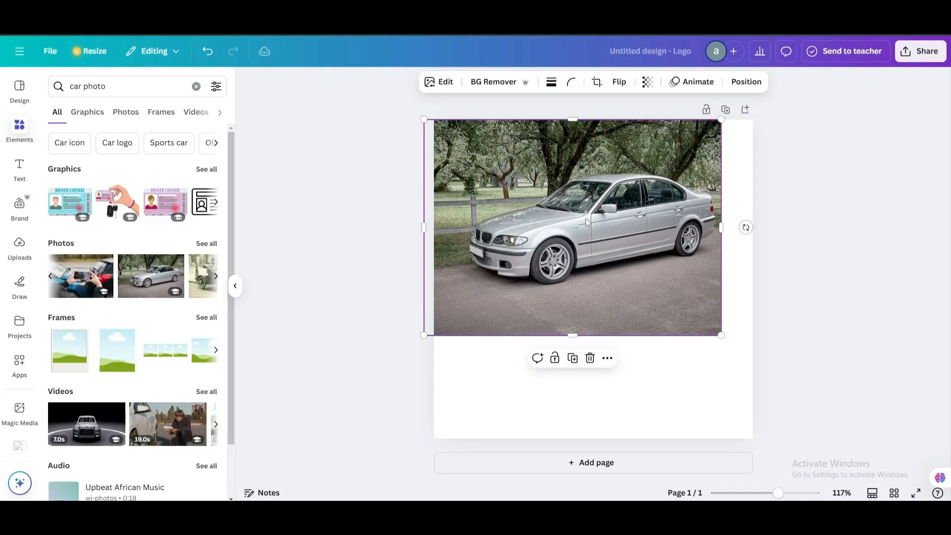
Remove the photo's background, enlarge and reposition the cut-out car, then add a blank page.
click(488, 86)
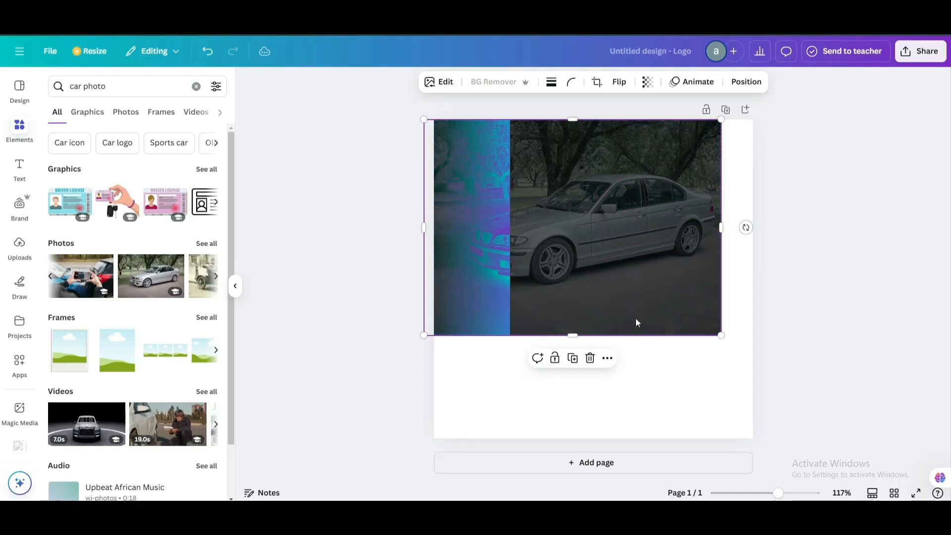
drag(574, 292, 567, 330)
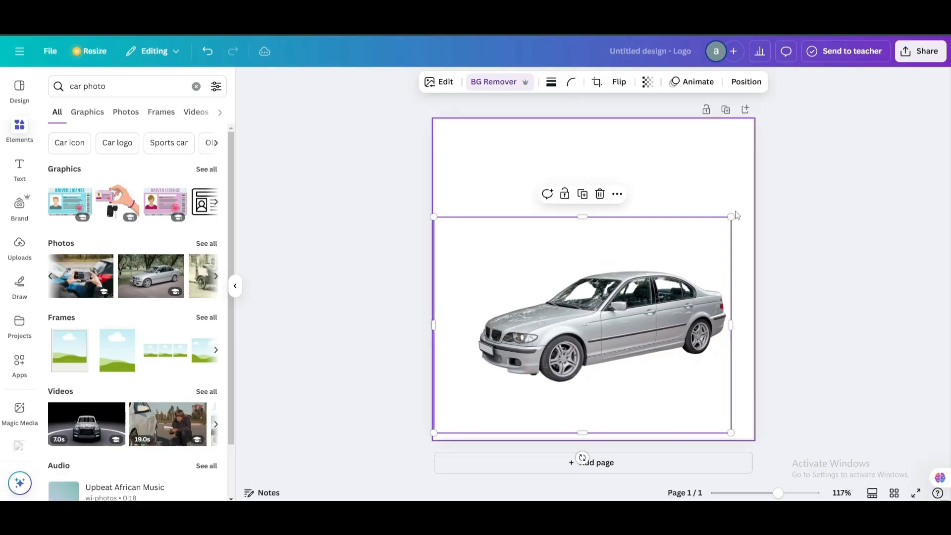
drag(736, 215, 754, 202)
drag(680, 231, 675, 210)
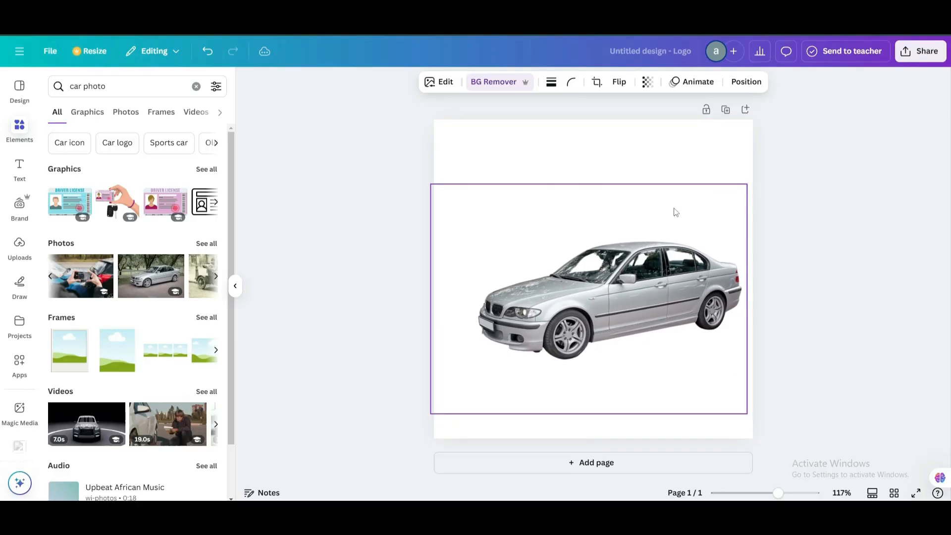
click(790, 225)
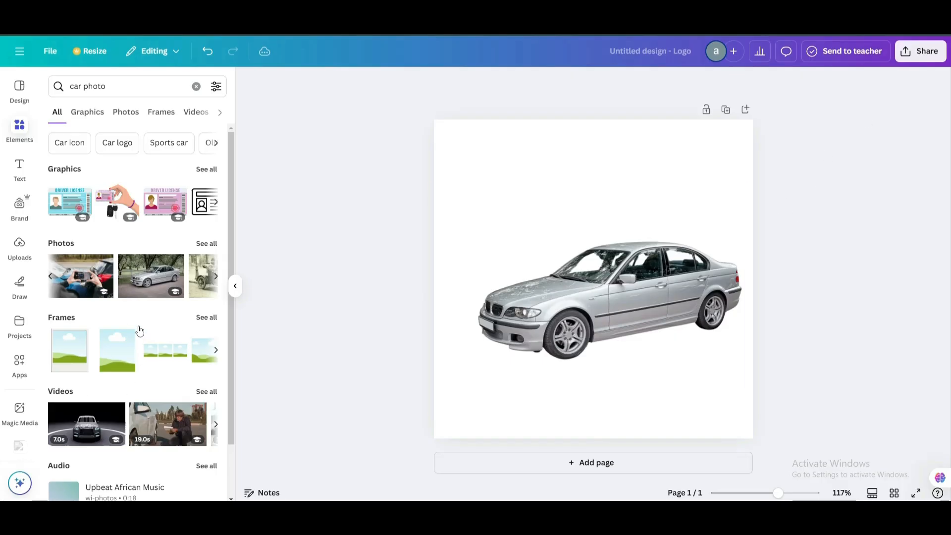
click(585, 464)
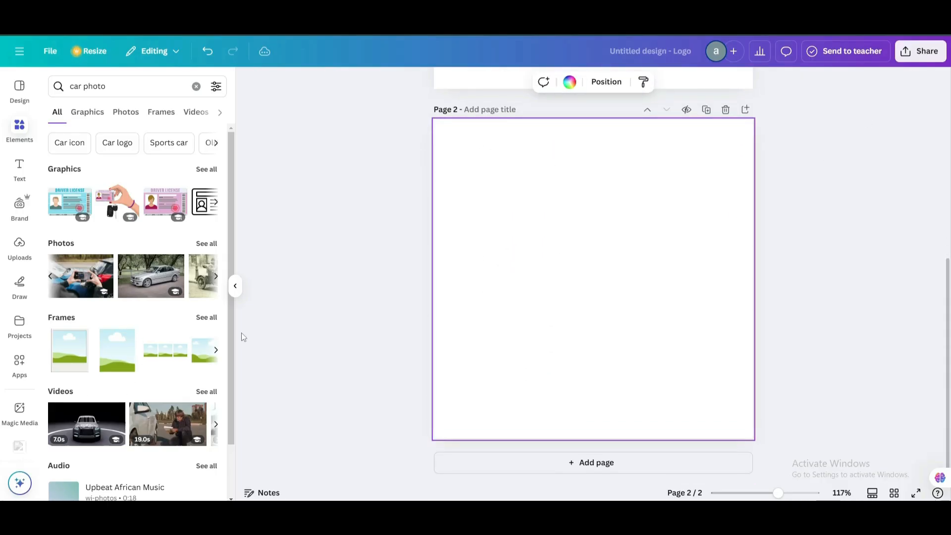
Browse the car photo results, then refine the search to 'car photo in airport'.
click(215, 276)
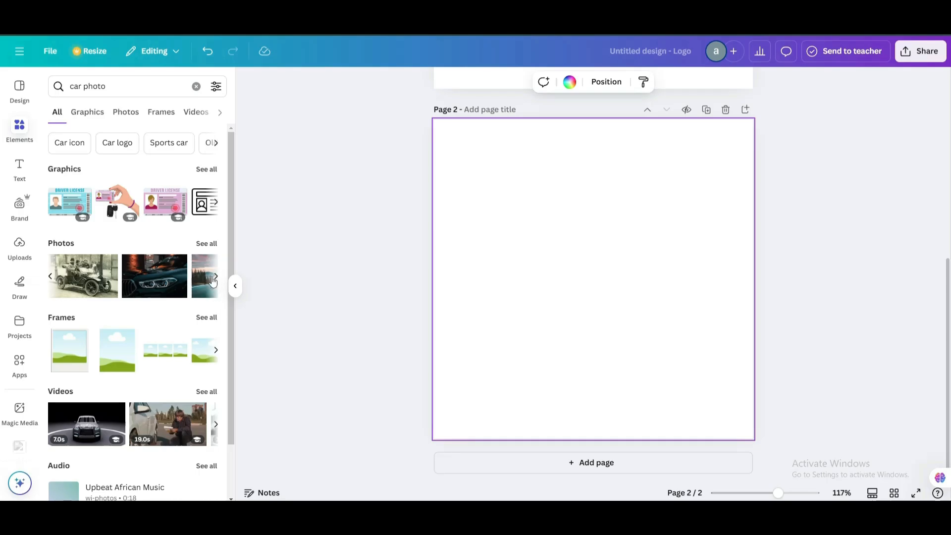
click(214, 276)
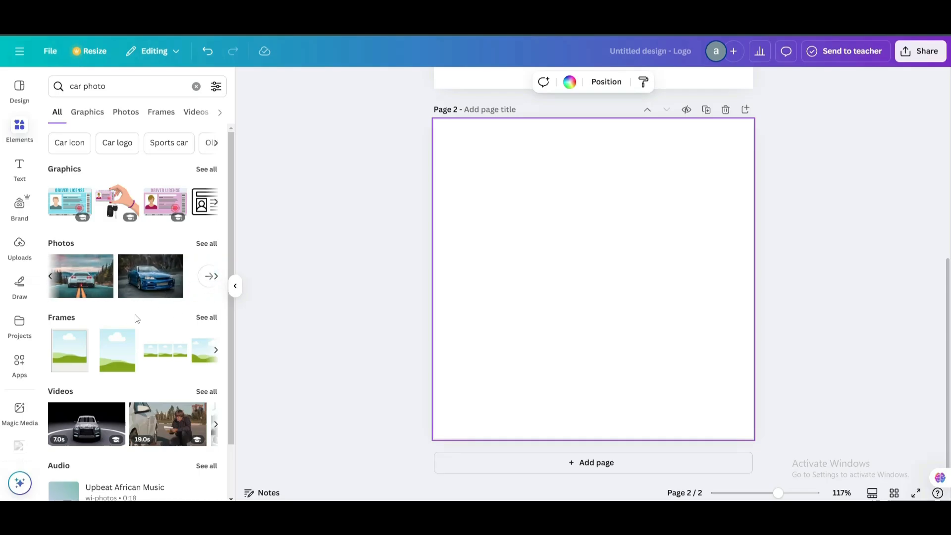
click(211, 277)
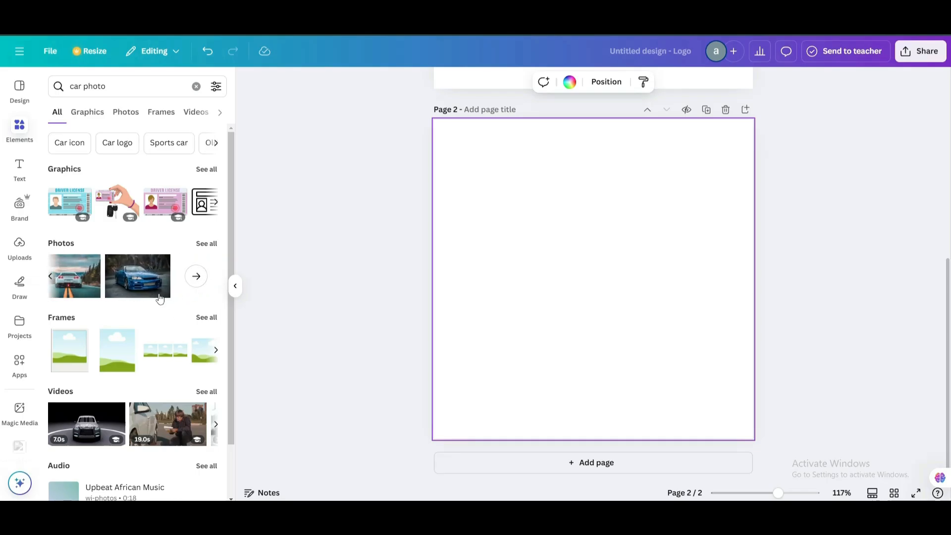
click(114, 84)
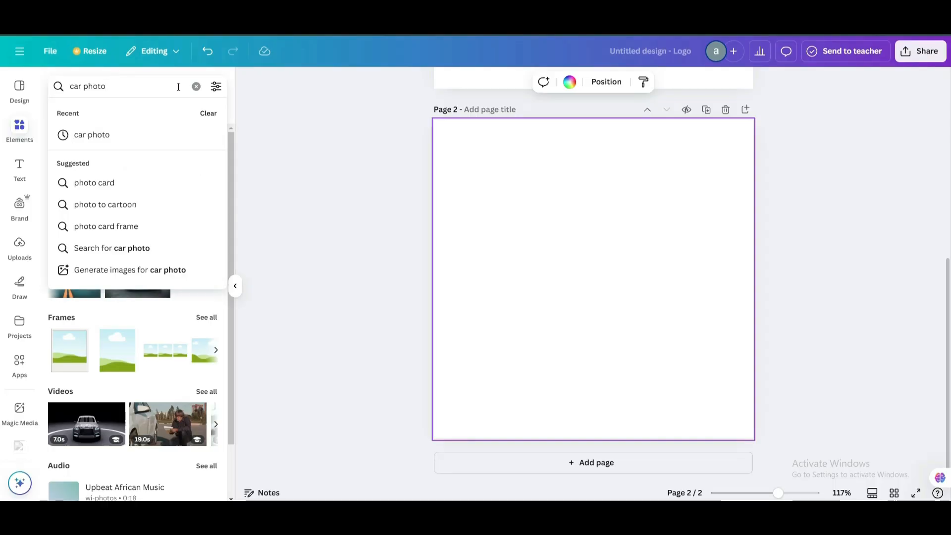
key(Return)
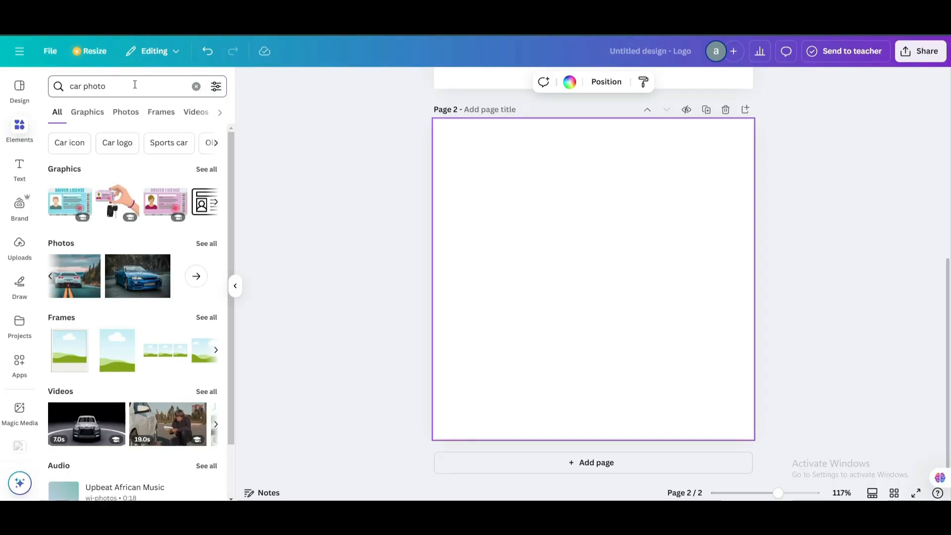
click(135, 84)
text(in airport)
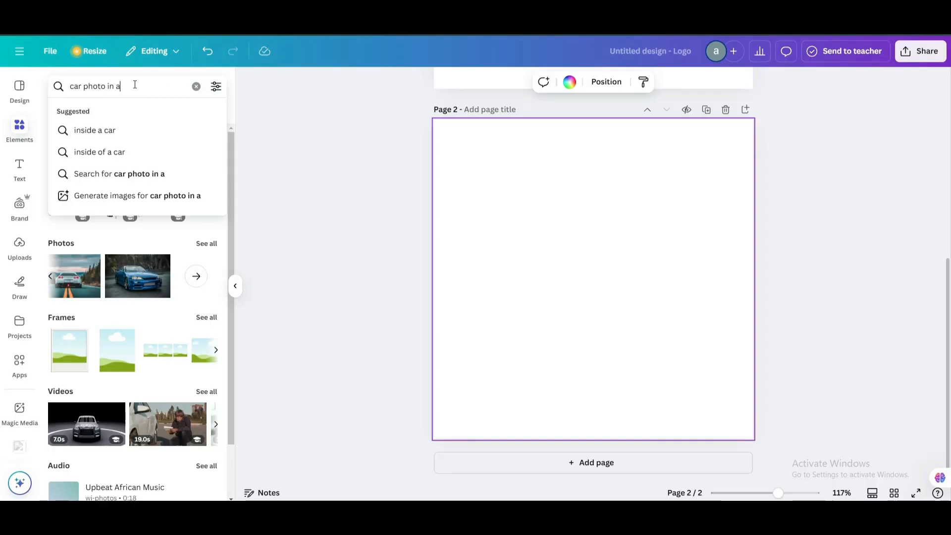
key(Return)
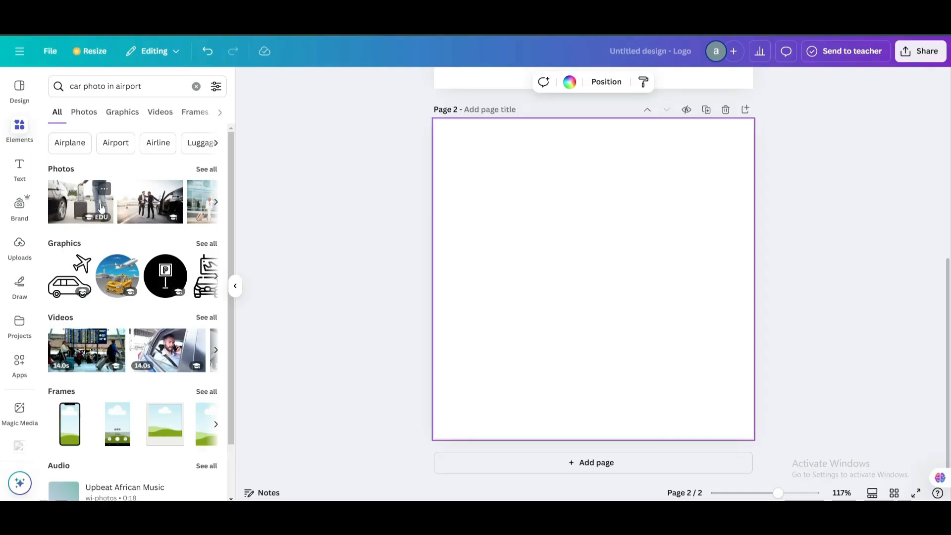
Place the airplane-in-clouds photo at page 2's top-left and add a third page.
click(216, 202)
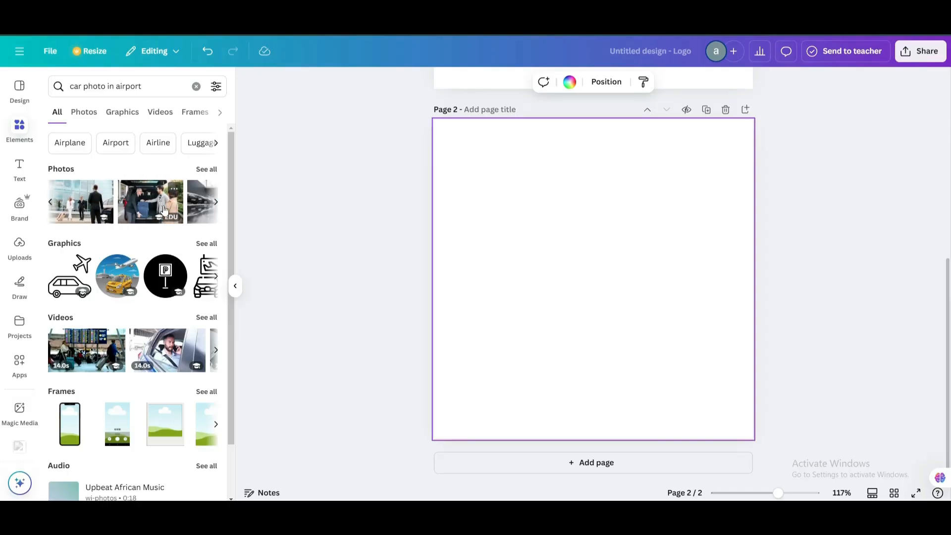
click(216, 202)
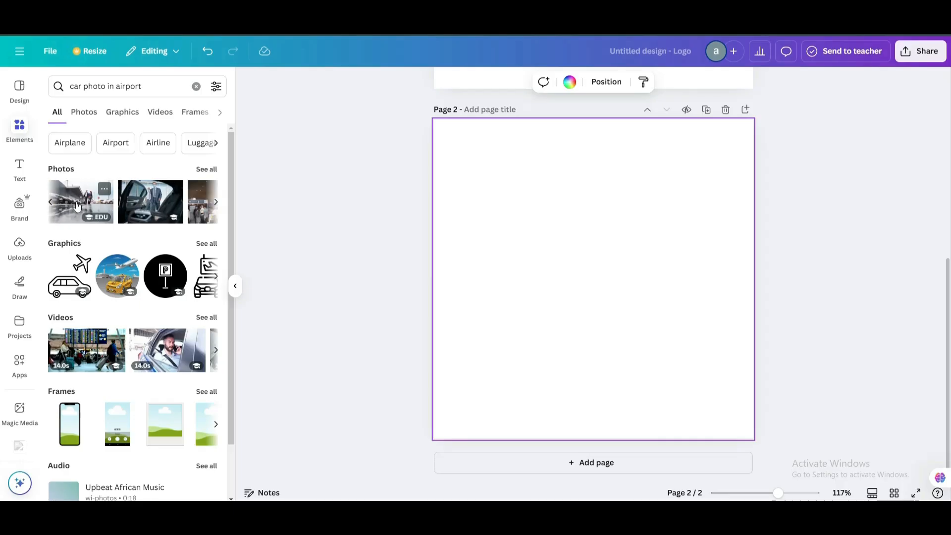
click(216, 201)
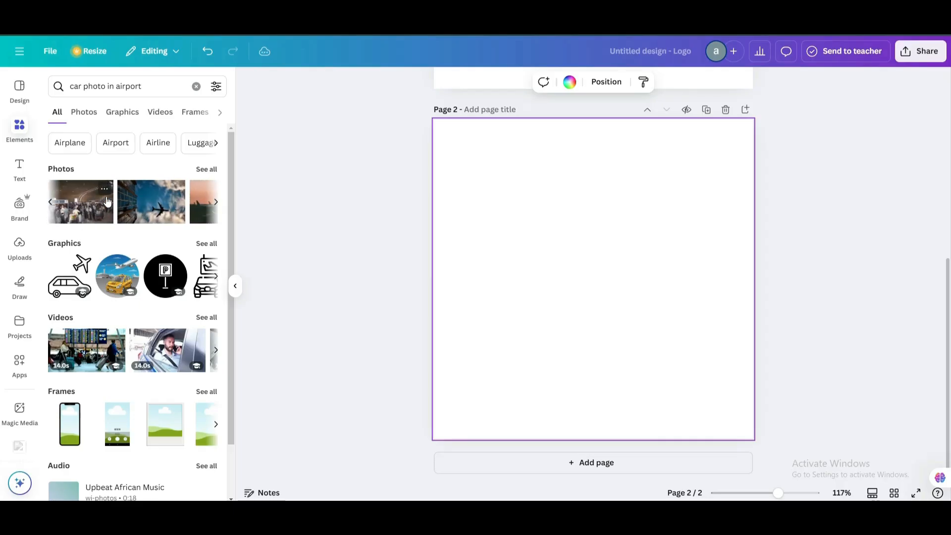
click(156, 209)
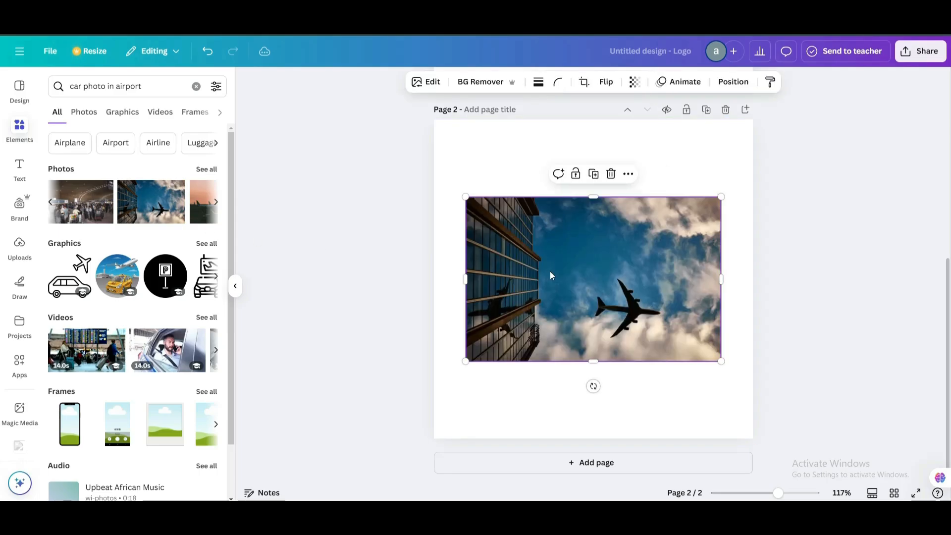
drag(534, 279, 504, 201)
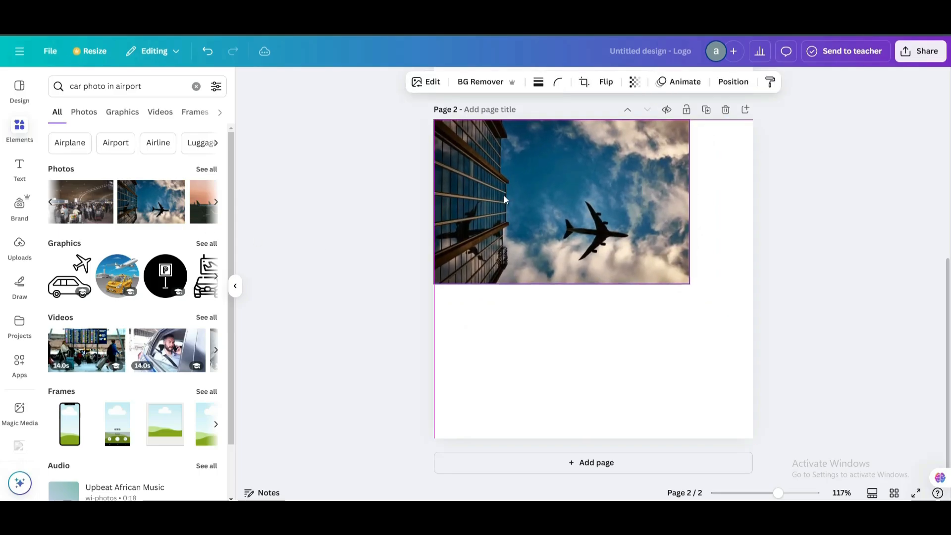
click(609, 464)
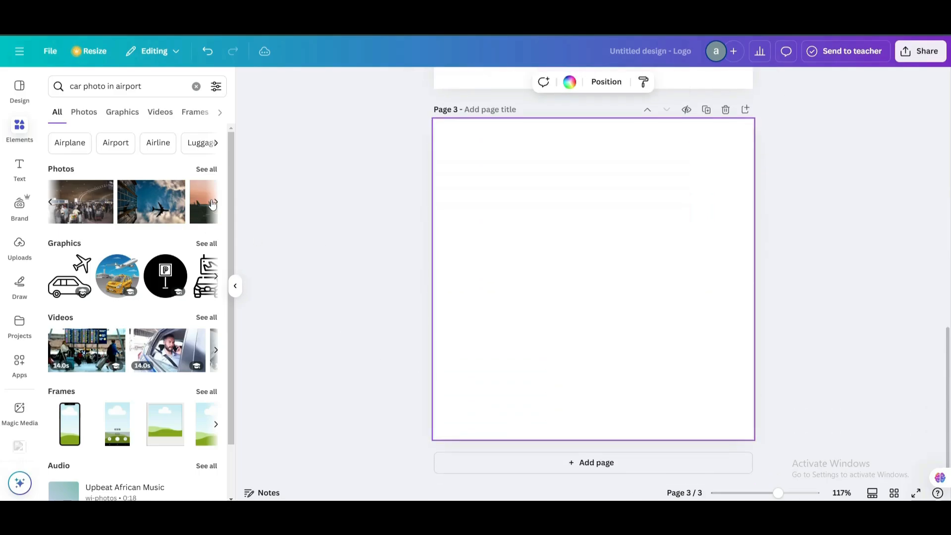
Add the crowded airport terminal photo to page 3, aligned to its top-left corner.
click(214, 202)
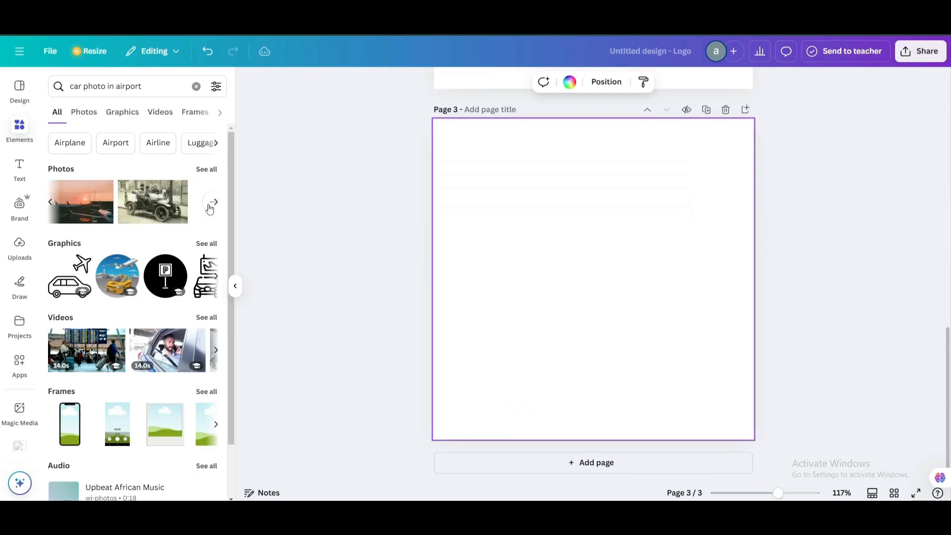
click(45, 201)
click(76, 220)
drag(614, 330, 572, 235)
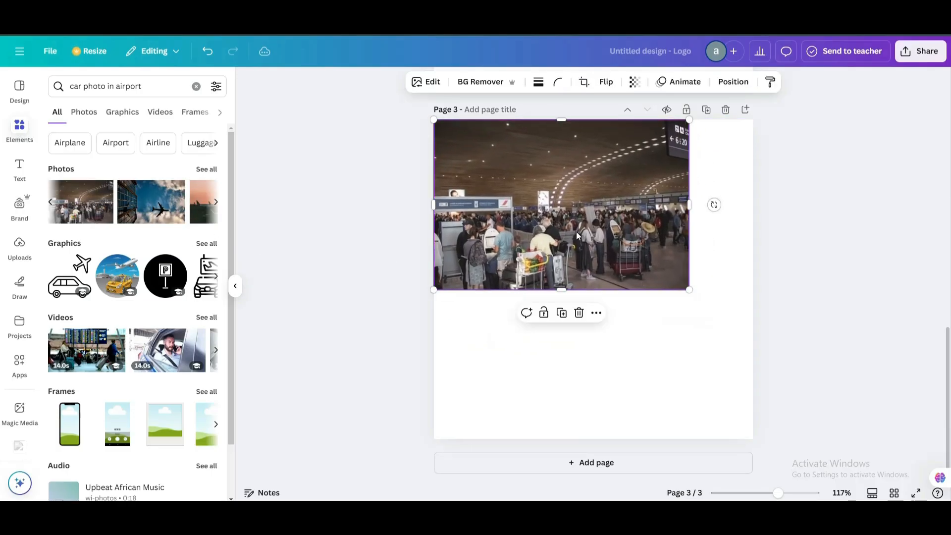
Check the Services section in WordPress, then switch back to Canva.
scroll(669, 178, up, 2)
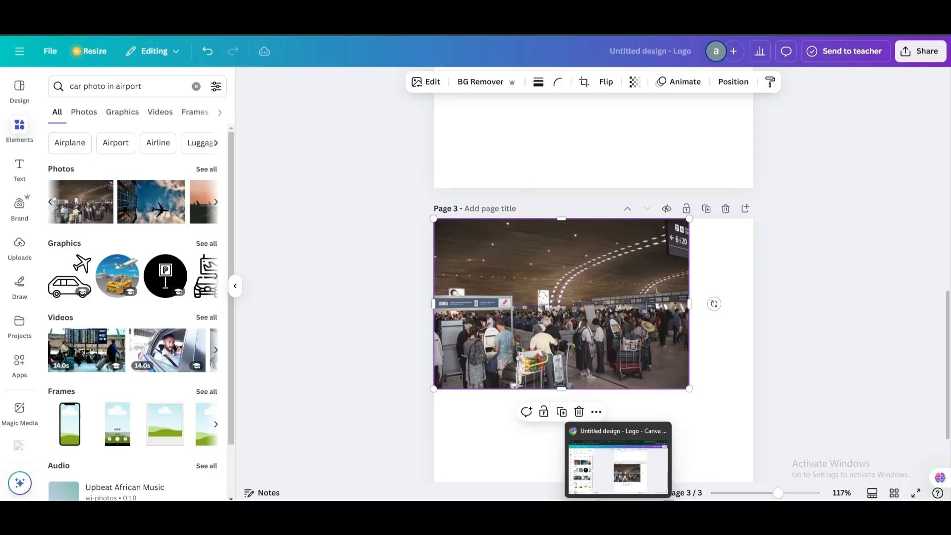
click(618, 520)
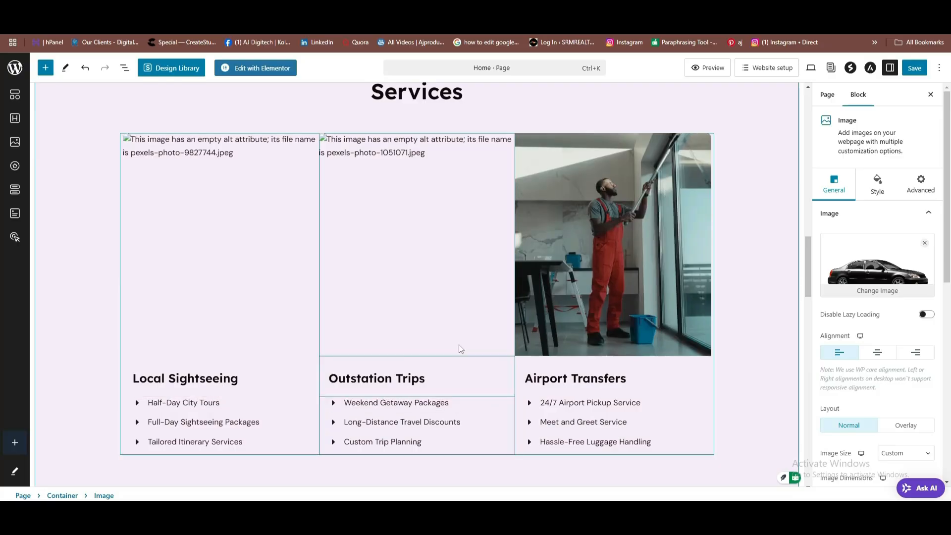
key(alt+Tab)
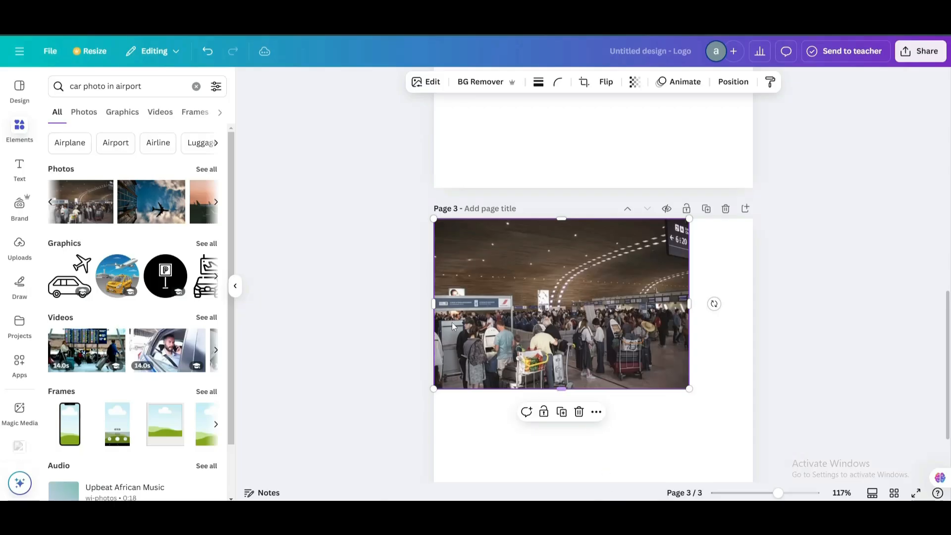
click(56, 87)
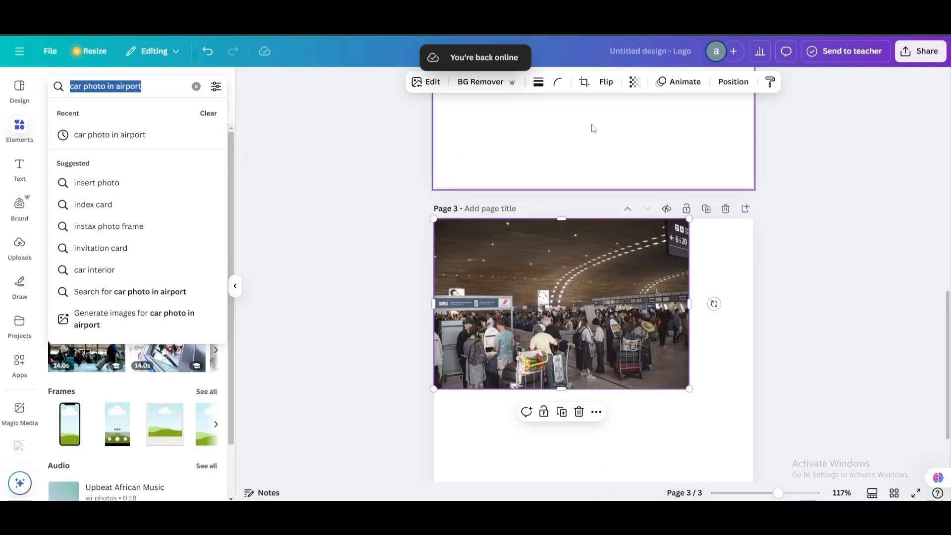
Search Elements for 'local side seeing on car' and drag the black SUV photo onto the canvas.
text(local side seeing on car)
key(Return)
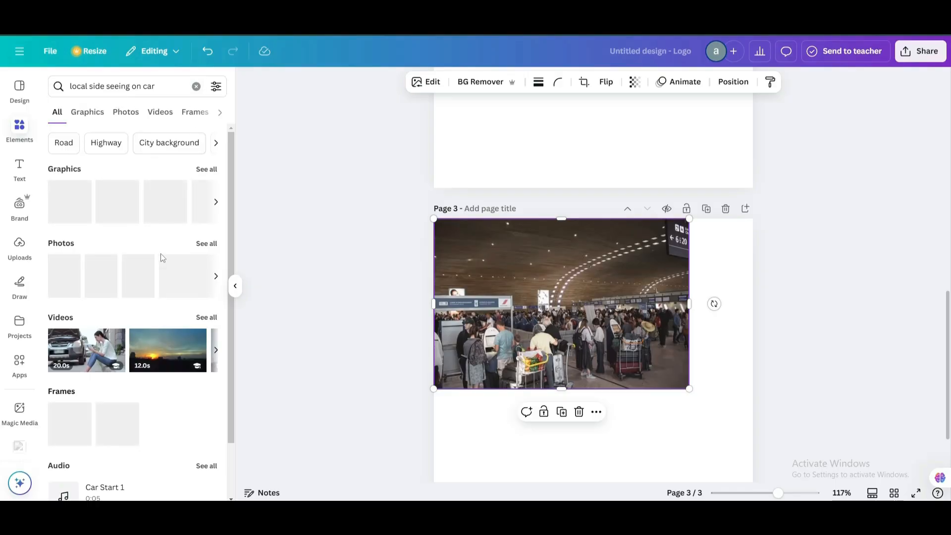
scroll(155, 211, down, 2)
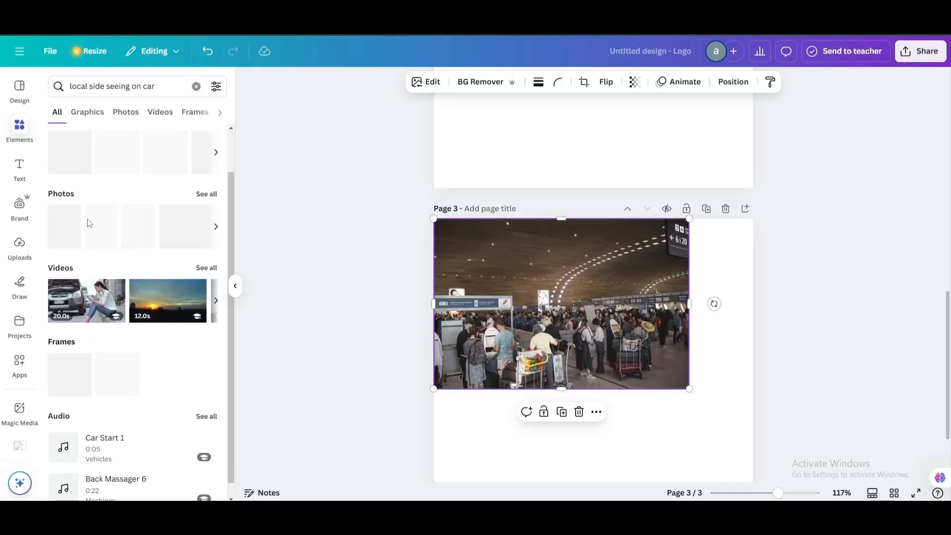
scroll(124, 228, up, 2)
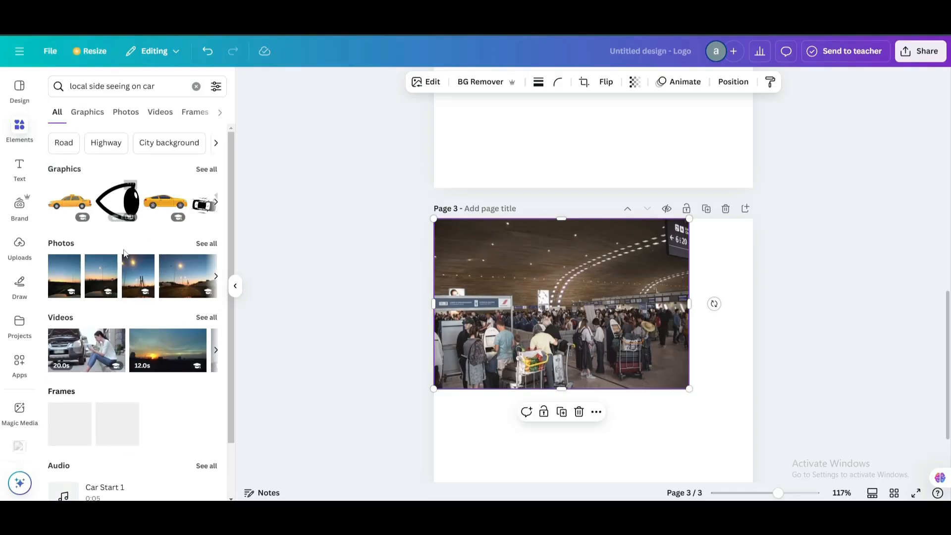
click(214, 277)
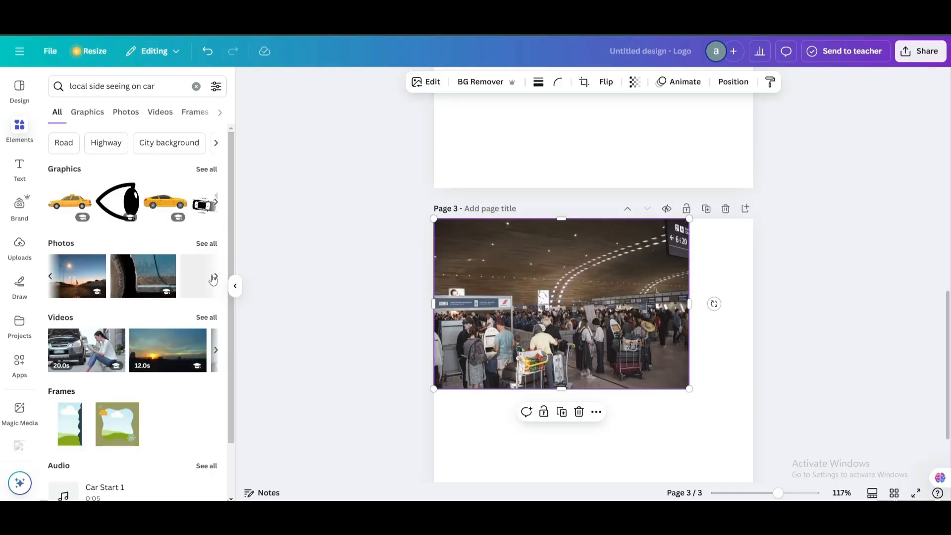
click(216, 284)
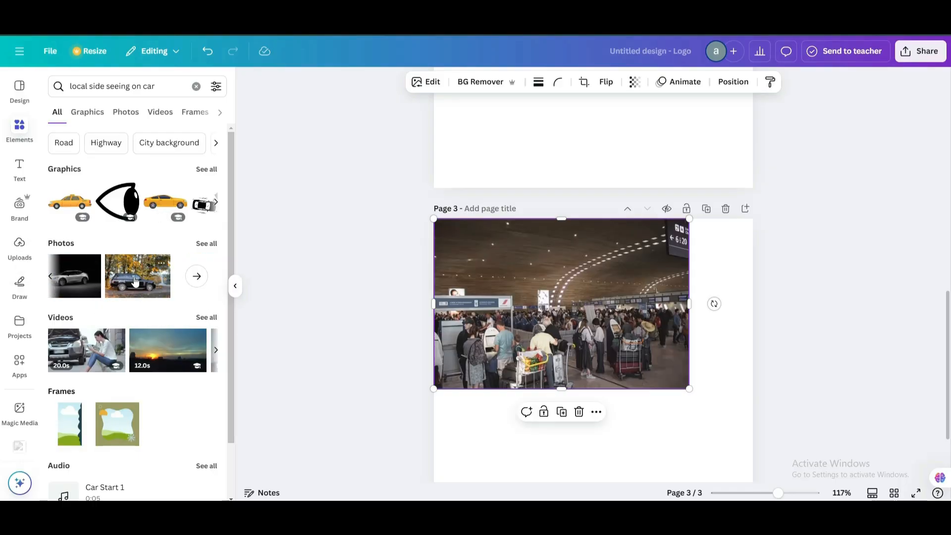
drag(137, 280, 581, 350)
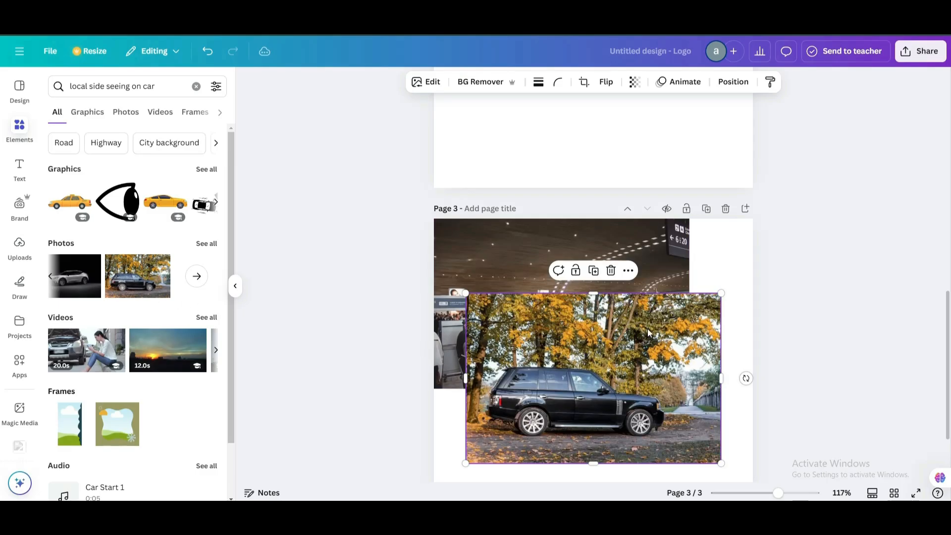
Add a fourth page and move the SUV photo there, enlarged to page width at the top.
scroll(601, 287, down, 2)
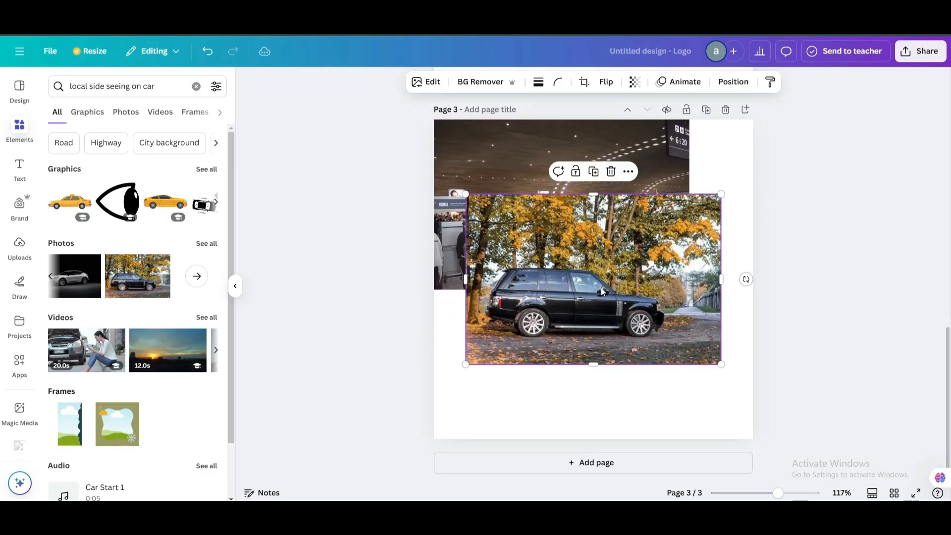
click(591, 464)
scroll(603, 343, up, 4)
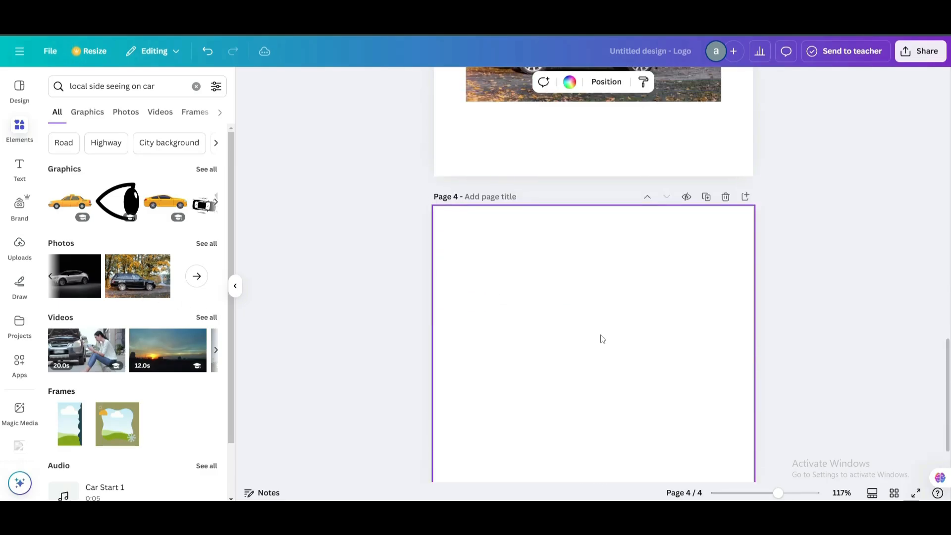
drag(604, 141, 603, 396)
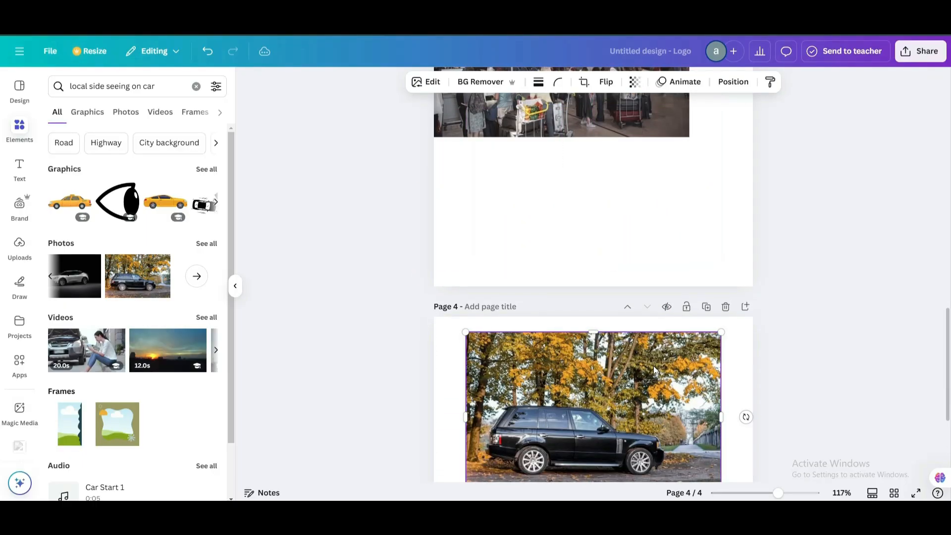
scroll(615, 377, down, 3)
drag(467, 354, 445, 404)
drag(509, 325, 515, 313)
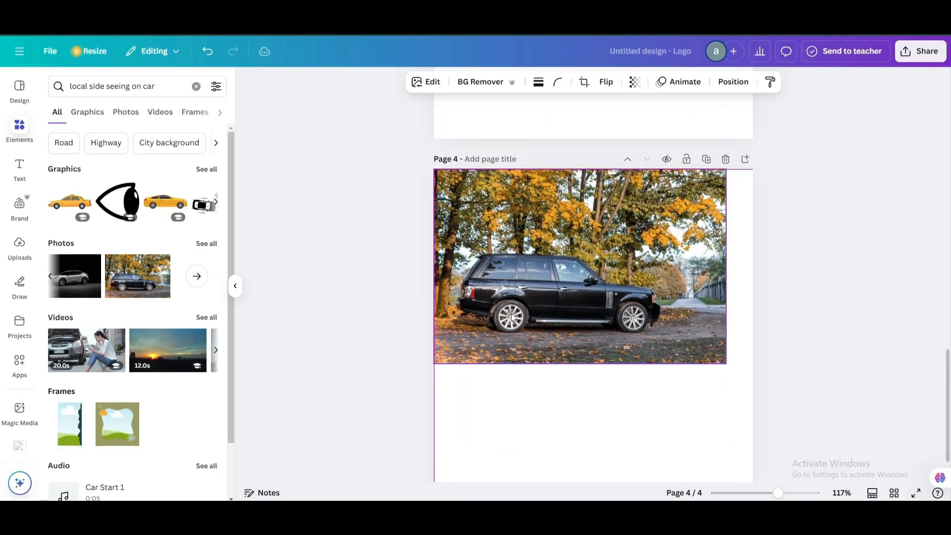
Enlarge the airport photo on page 3 to span the full page width.
scroll(545, 297, up, 5)
click(684, 328)
drag(689, 337, 735, 444)
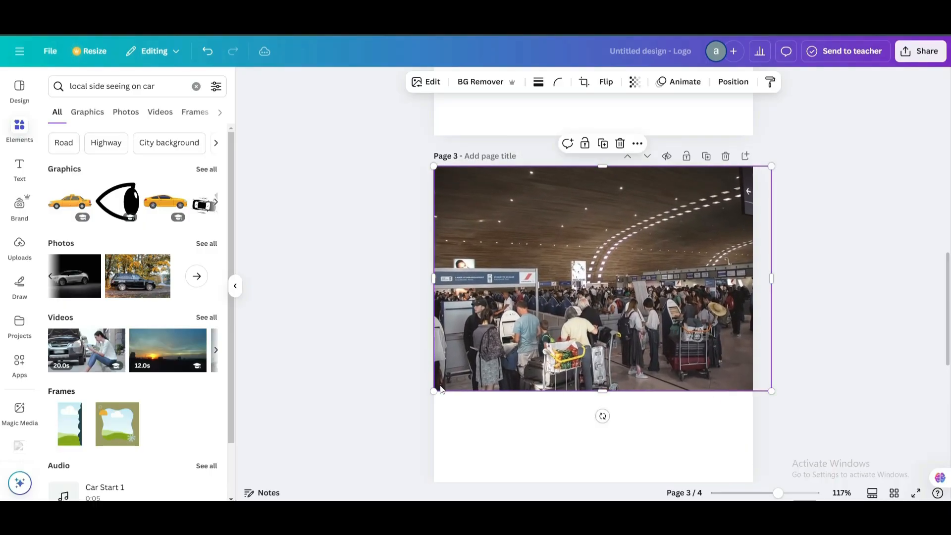
scroll(581, 208, up, 10)
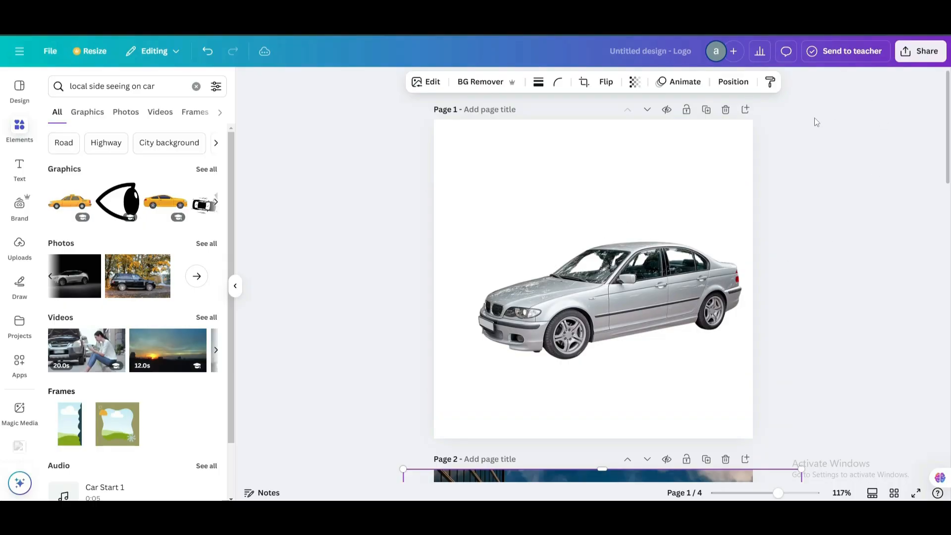
Download pages 1–4 of the logo design as PNG images.
click(917, 54)
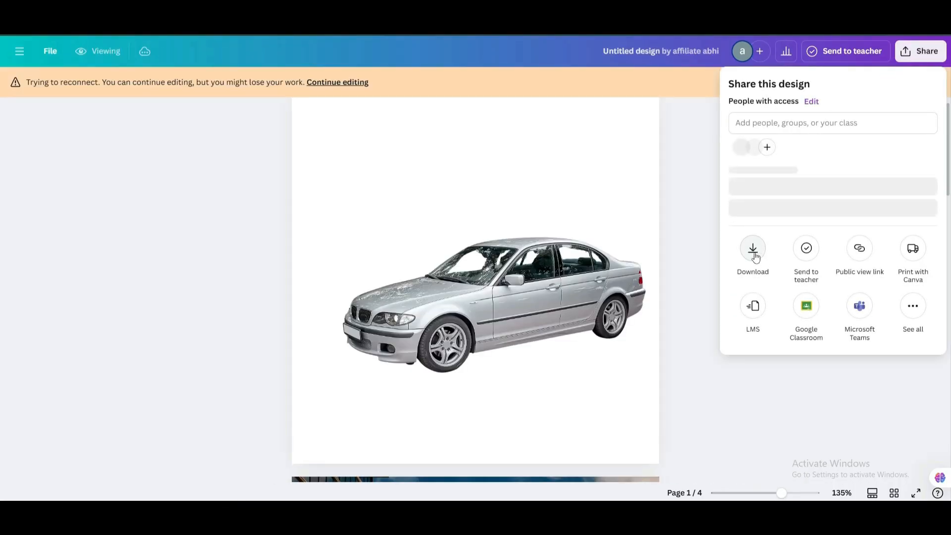
click(753, 249)
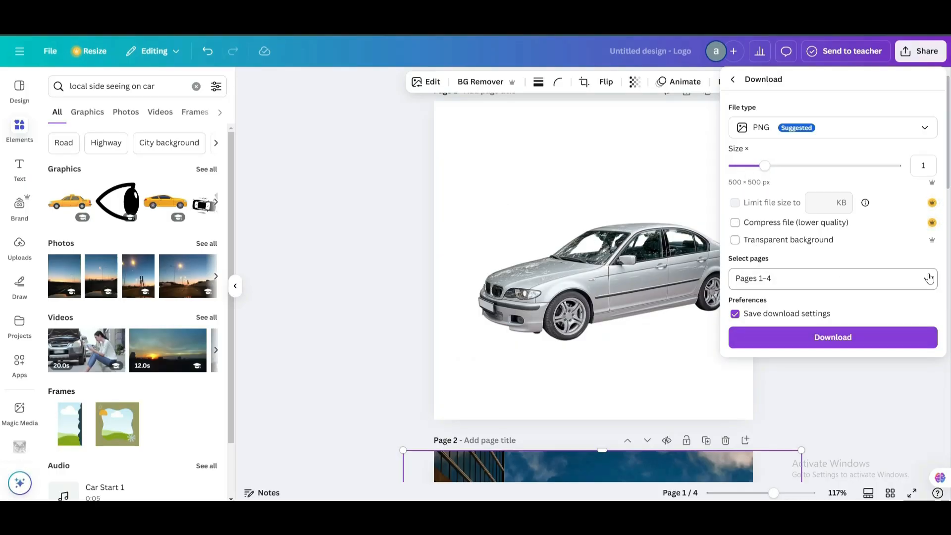
click(926, 286)
scroll(813, 378, down, 2)
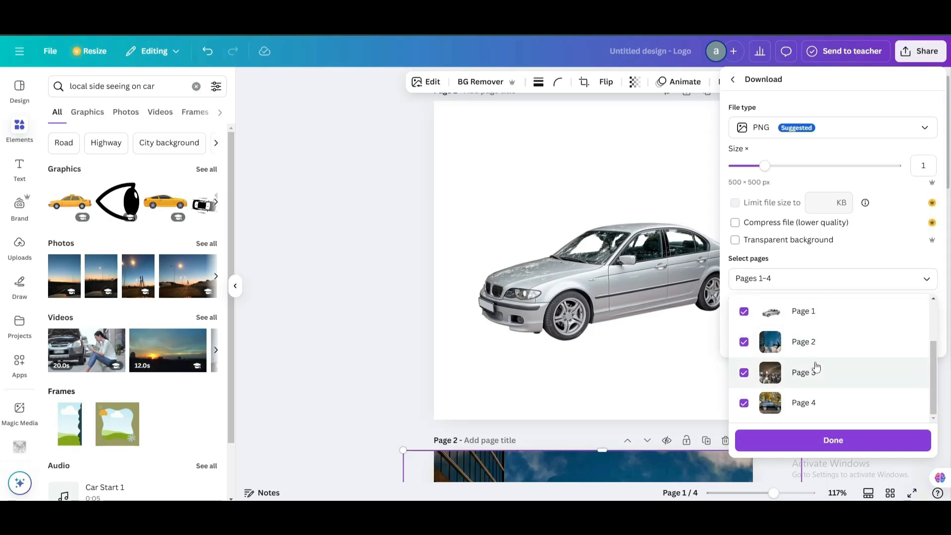
click(848, 290)
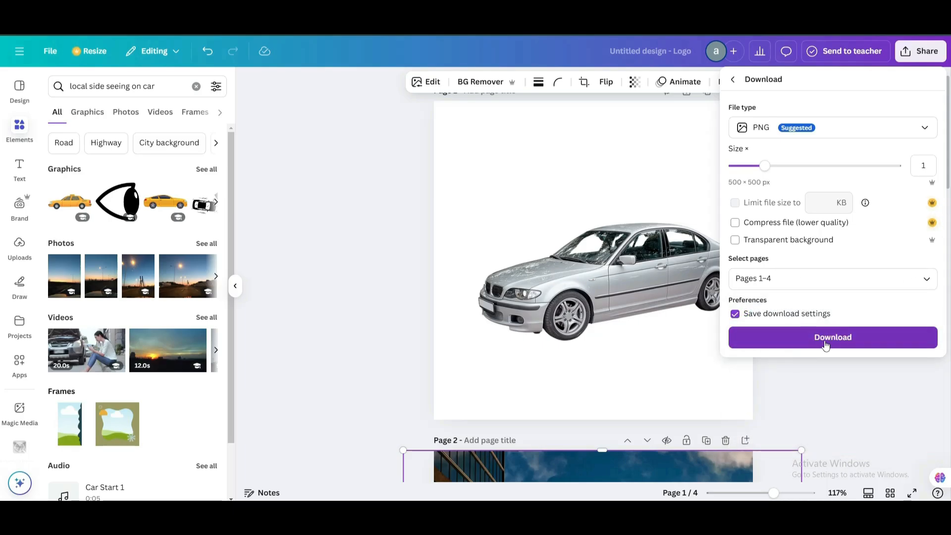
click(825, 345)
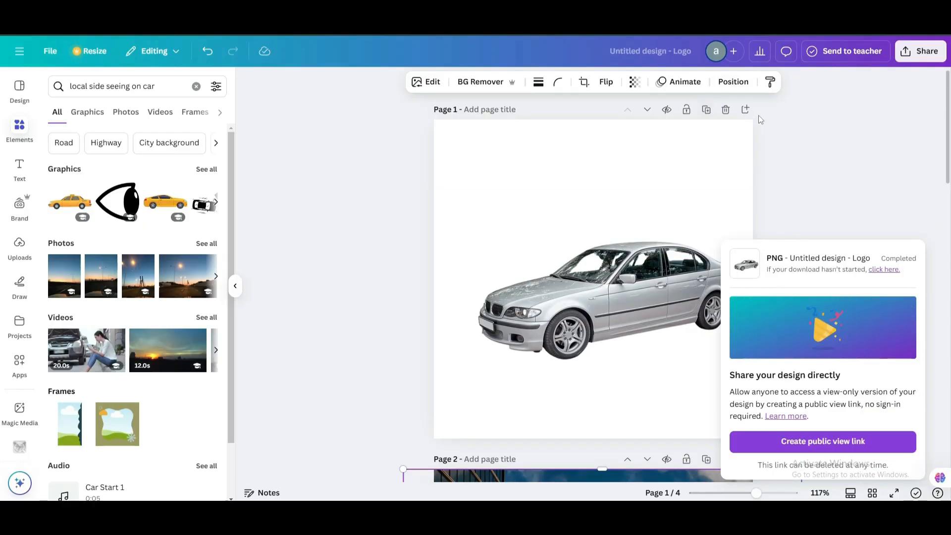
In a new tab, search Google for 'pexels' and open the Pexels website.
key(ctrl+t)
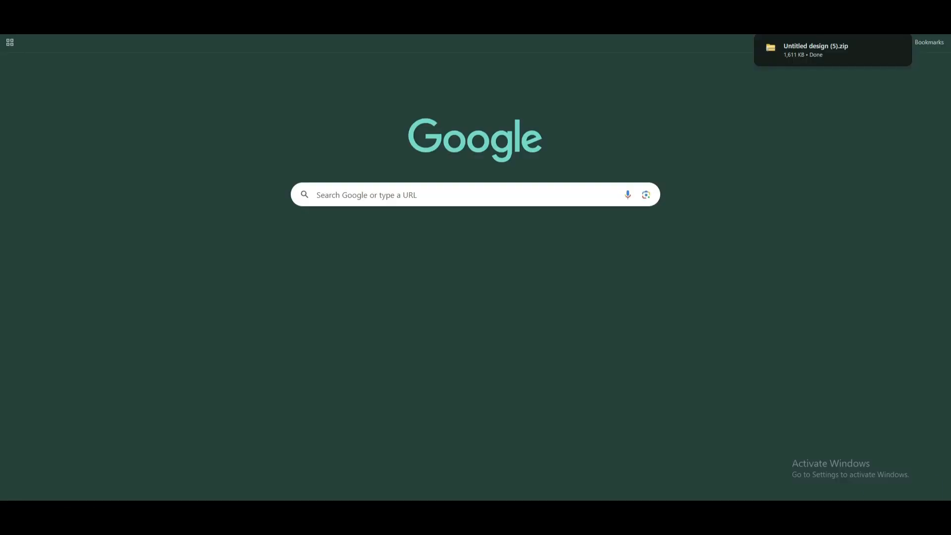
click(385, 192)
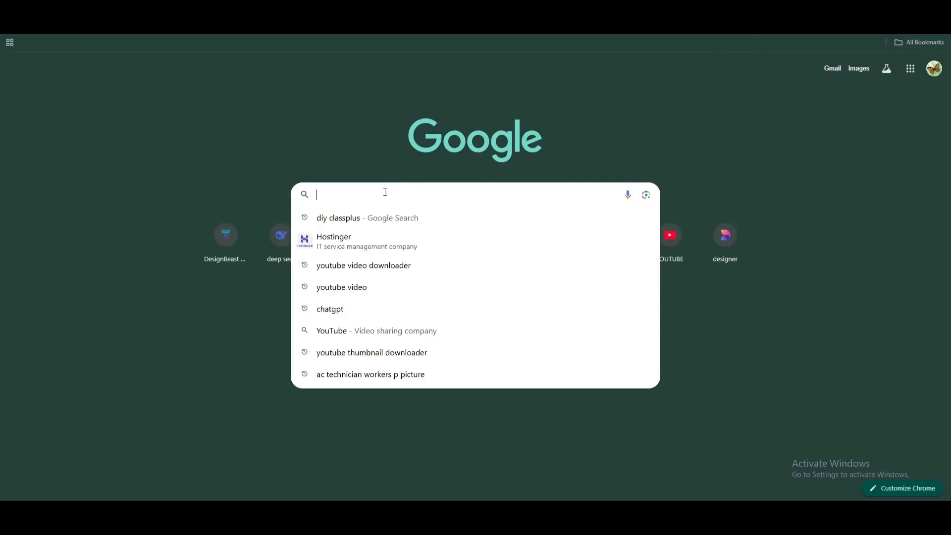
text(pexels)
key(Return)
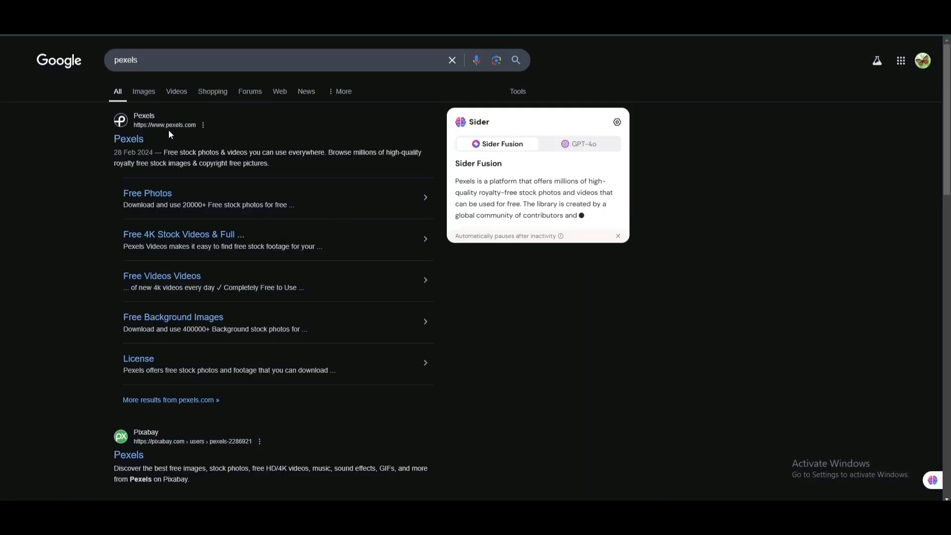
click(157, 134)
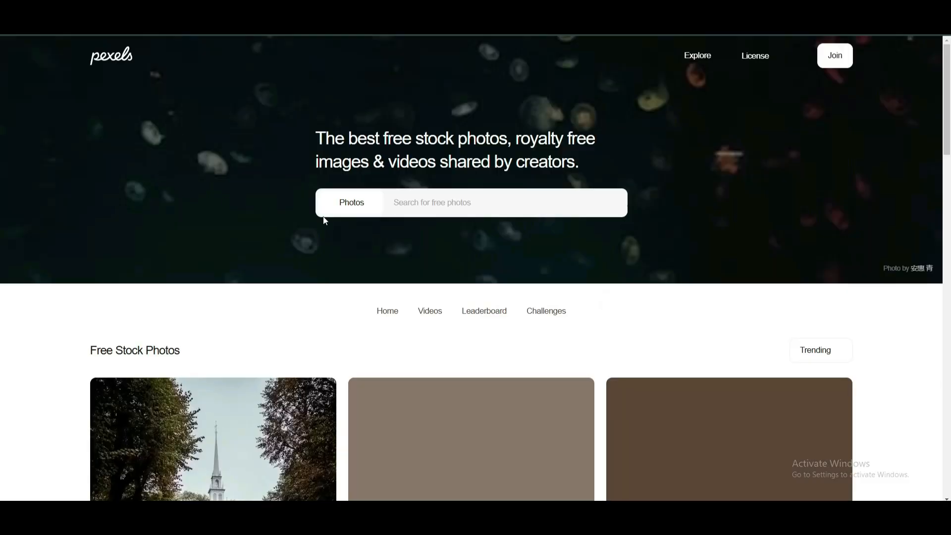
scroll(426, 278, down, 7)
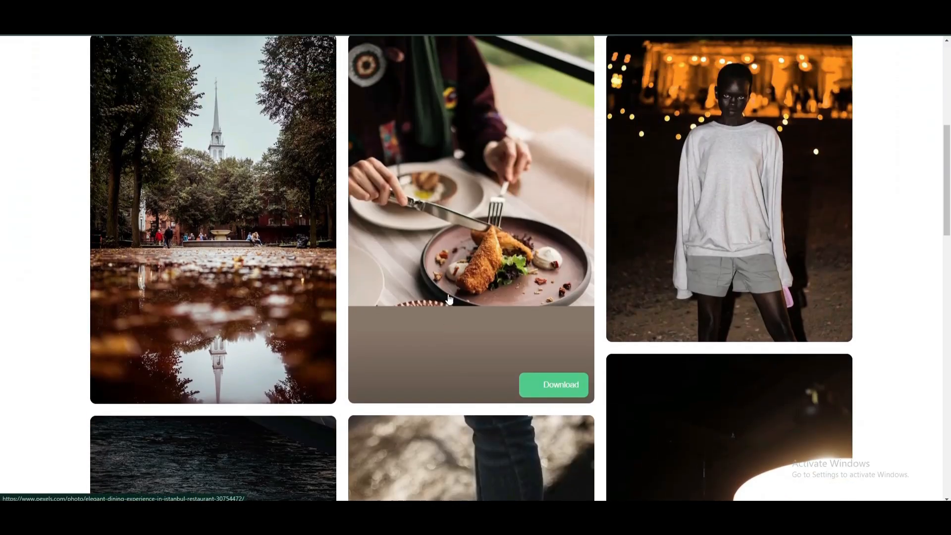
scroll(453, 282, up, 8)
Search Pexels for 'howrah bridze' and download the photo of taxis on Howrah Bridge.
click(412, 163)
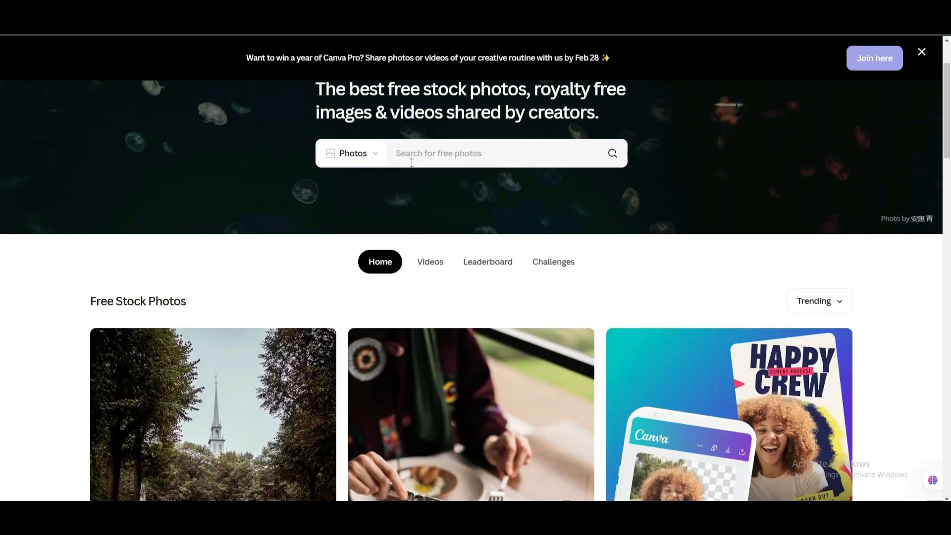
text(howrah bridze)
key(Return)
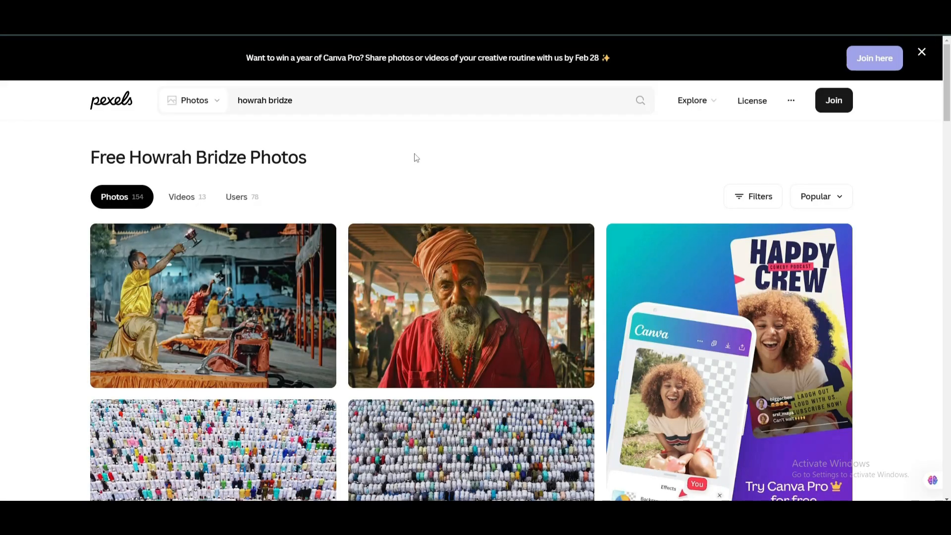
scroll(450, 286, down, 12)
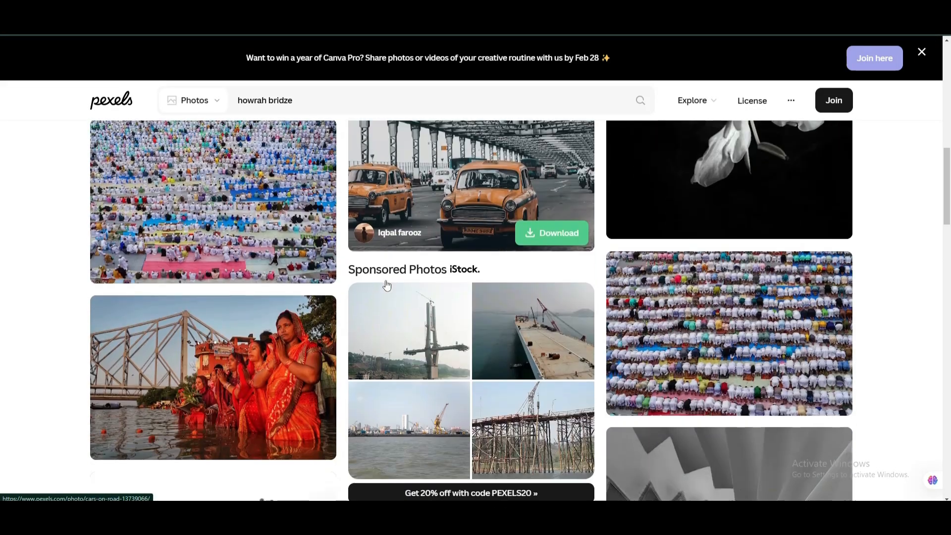
scroll(421, 267, up, 5)
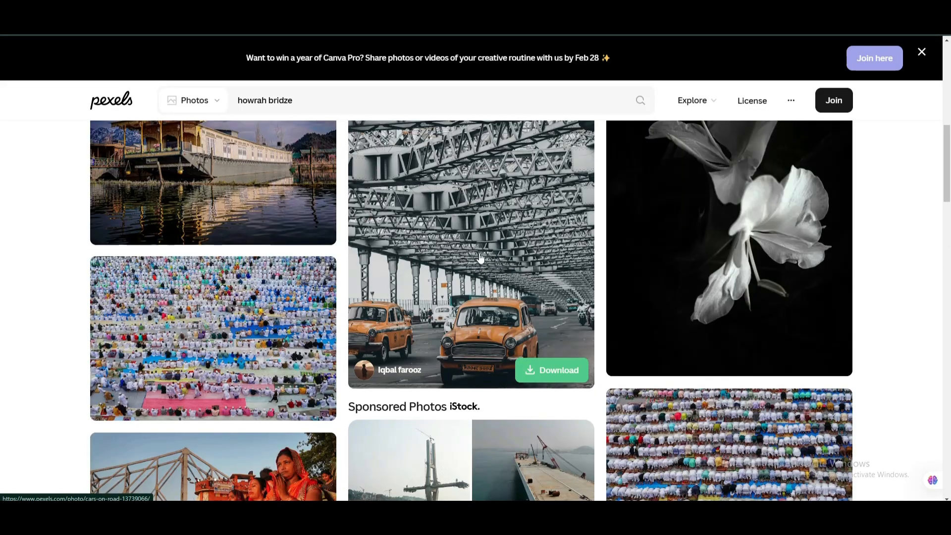
scroll(481, 259, up, 1)
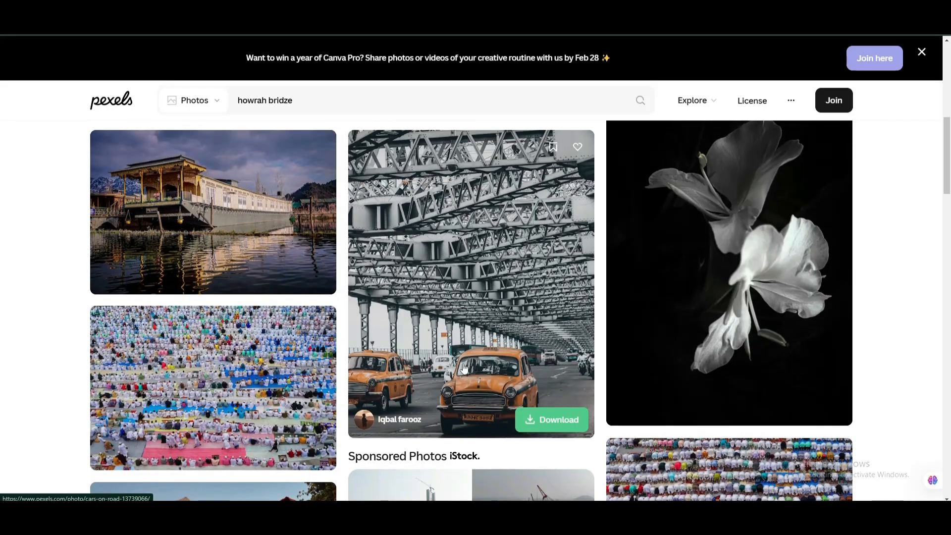
click(538, 424)
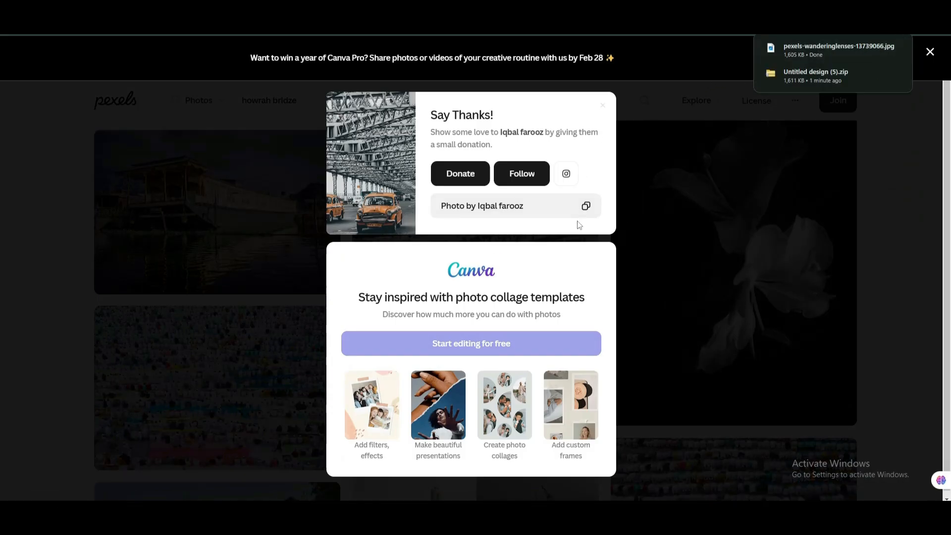
click(638, 217)
scroll(506, 171, up, 5)
scroll(506, 171, up, 10)
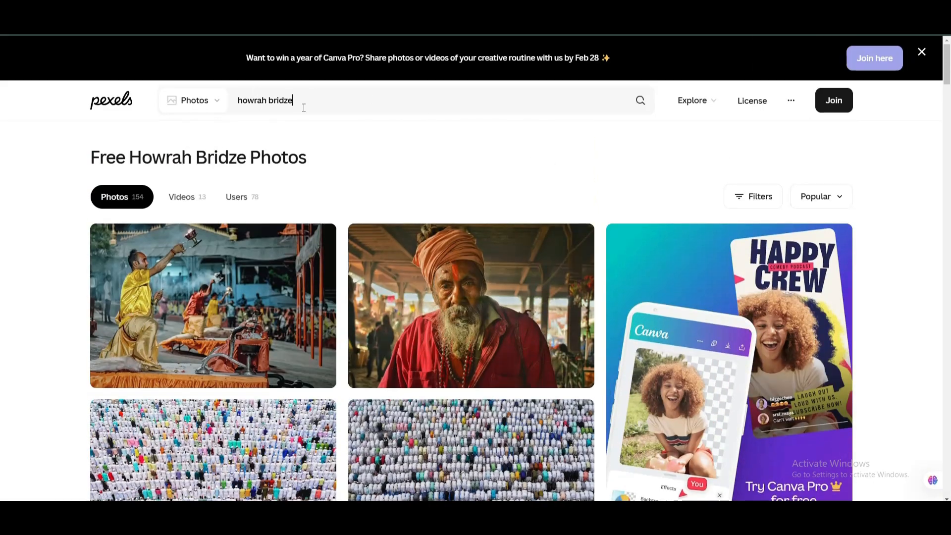
Search Pexels for 'car' and download the green Mini car photo.
click(304, 107)
key(BackSpace)
key(BackSpace)
key(BackSpace)
key(BackSpace)
key(BackSpace)
key(BackSpace)
key(BackSpace)
key(BackSpace)
key(BackSpace)
key(BackSpace)
key(BackSpace)
key(BackSpace)
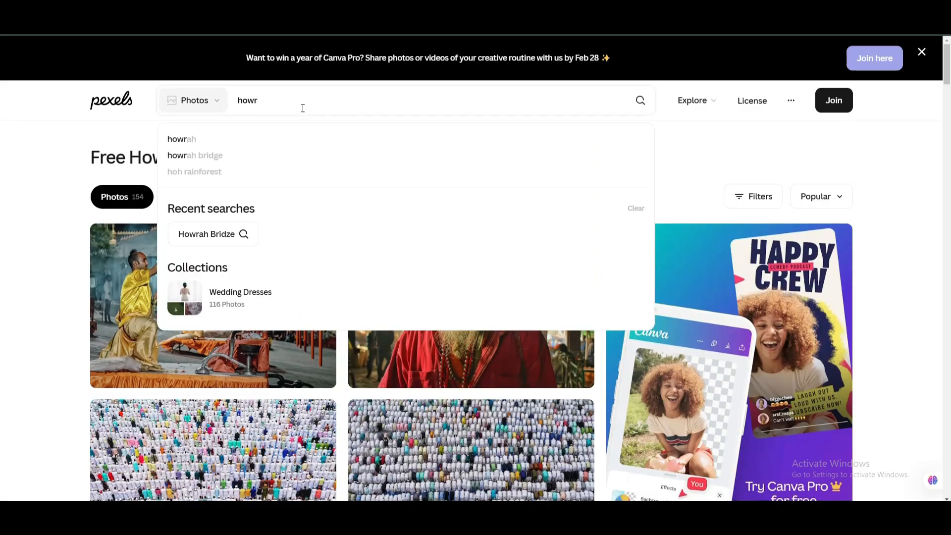
text(car)
key(Return)
scroll(395, 218, down, 3)
scroll(377, 223, down, 3)
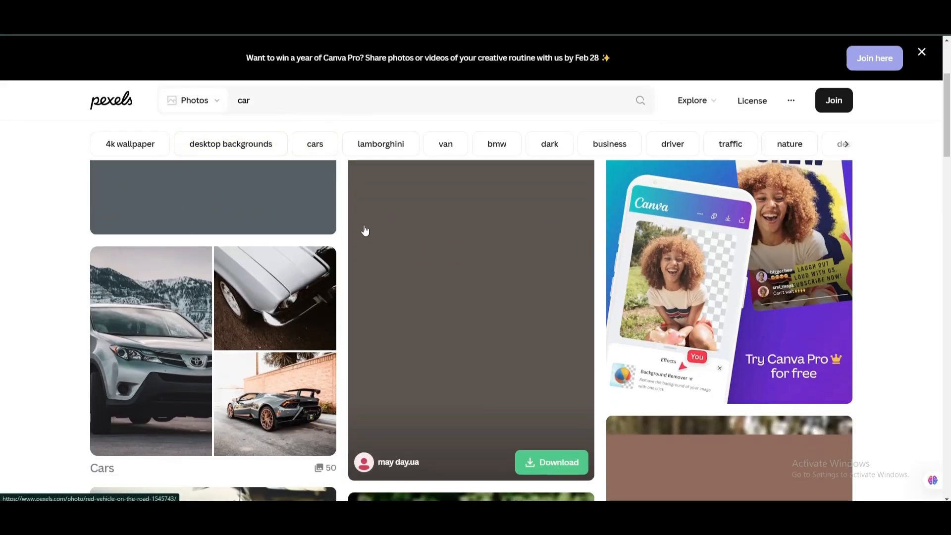
scroll(431, 268, up, 4)
scroll(436, 259, up, 2)
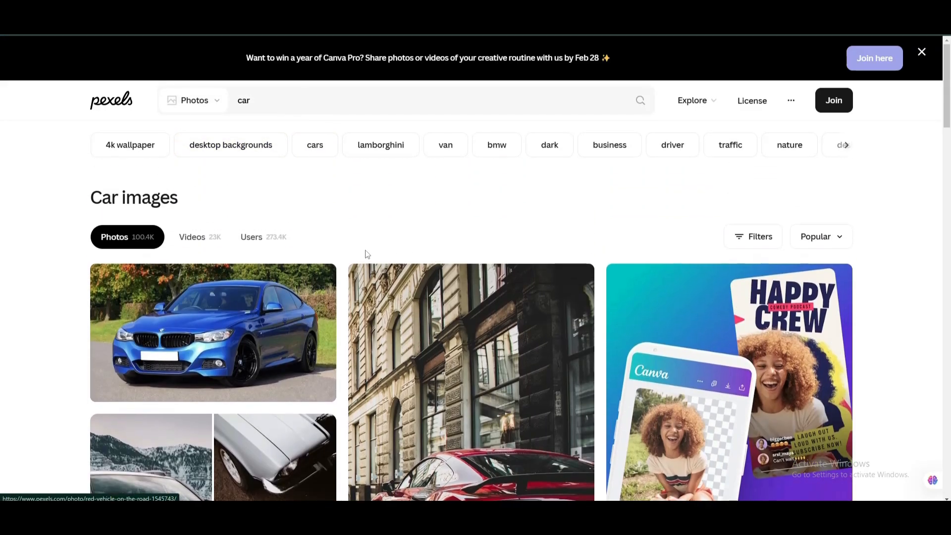
scroll(496, 297, down, 8)
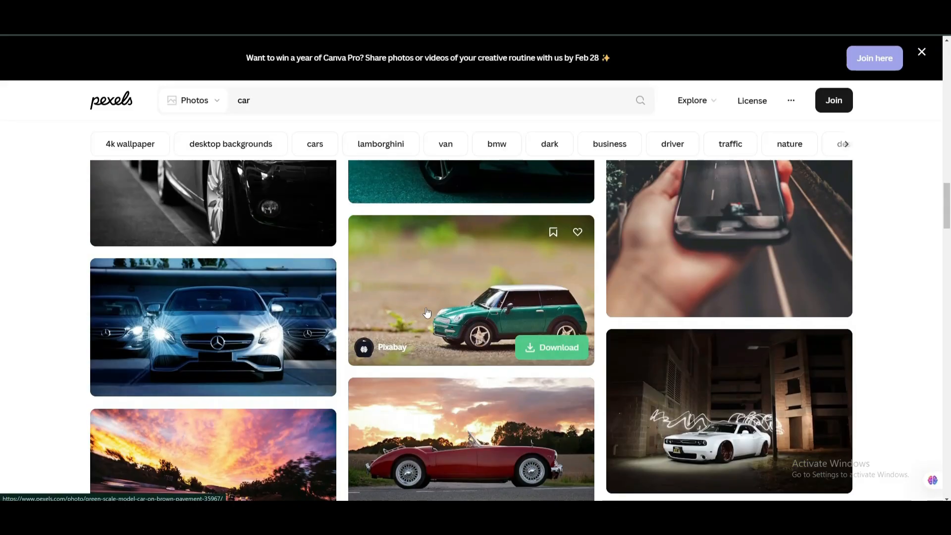
click(549, 356)
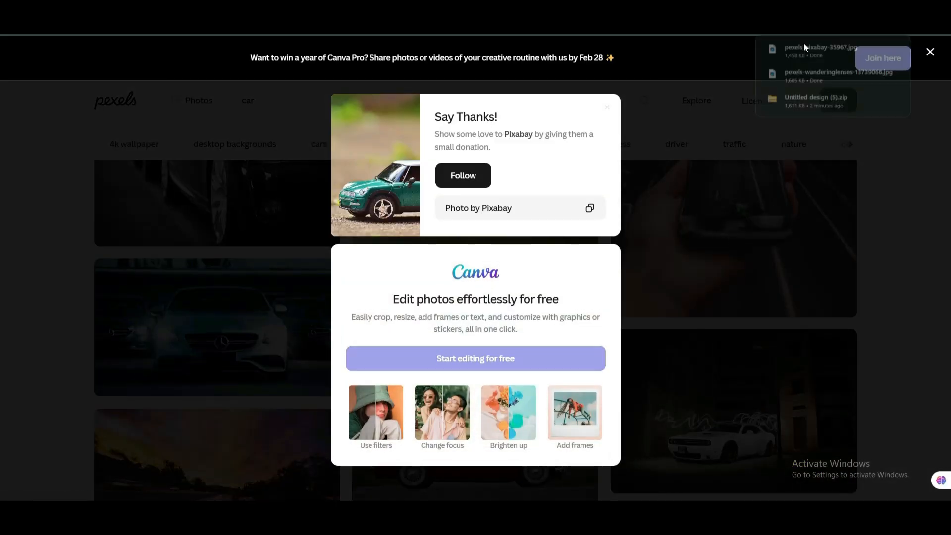
Search Pexels for 'car taxi', then replace the query with 'rental car'.
click(269, 95)
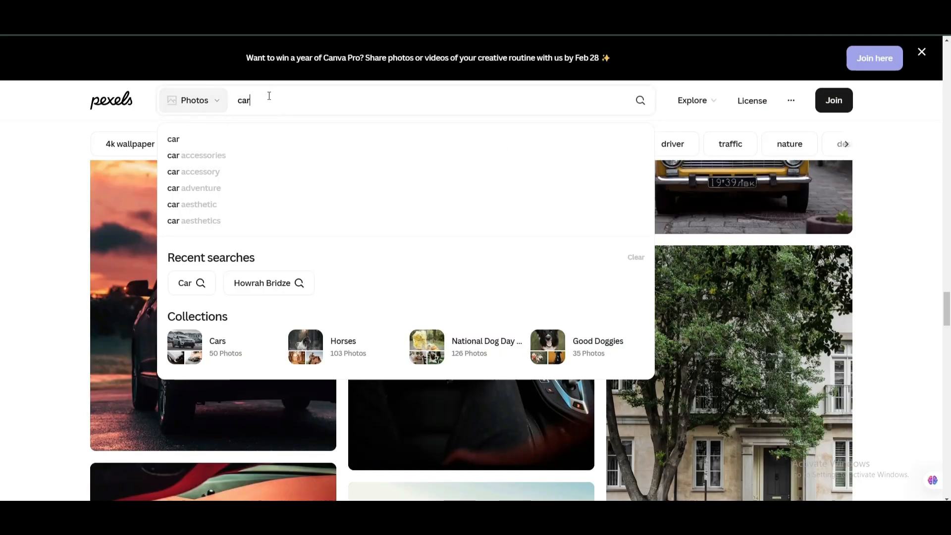
text(taxi)
key(Return)
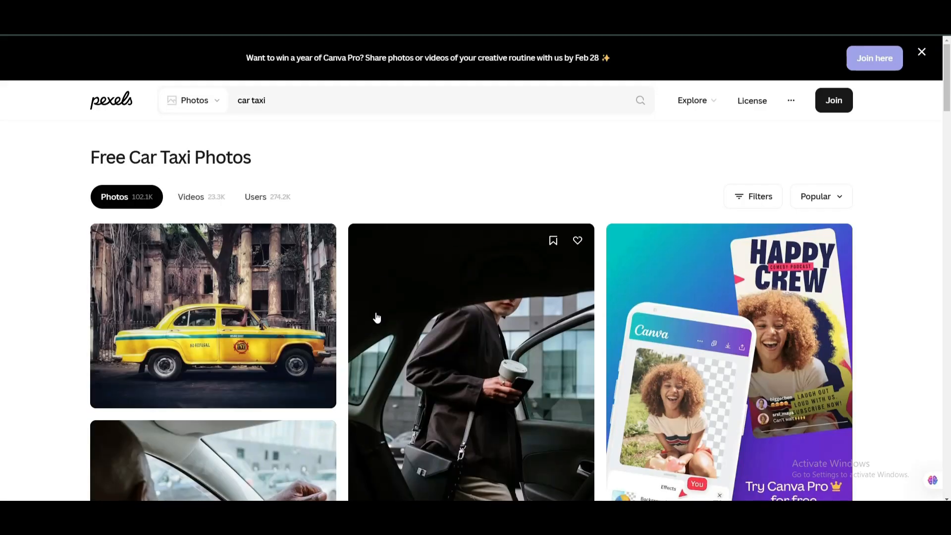
scroll(419, 243, down, 15)
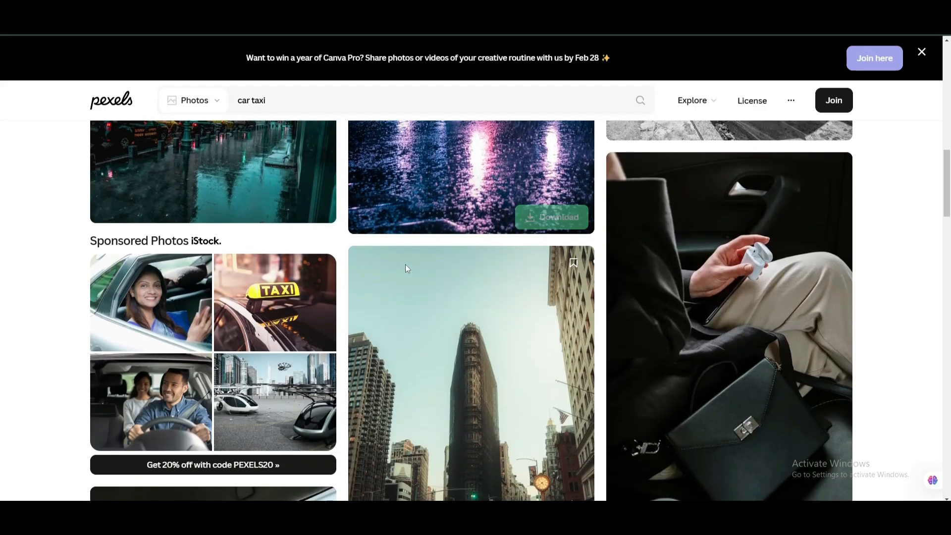
scroll(406, 268, down, 6)
triple_click(283, 94)
text(r)
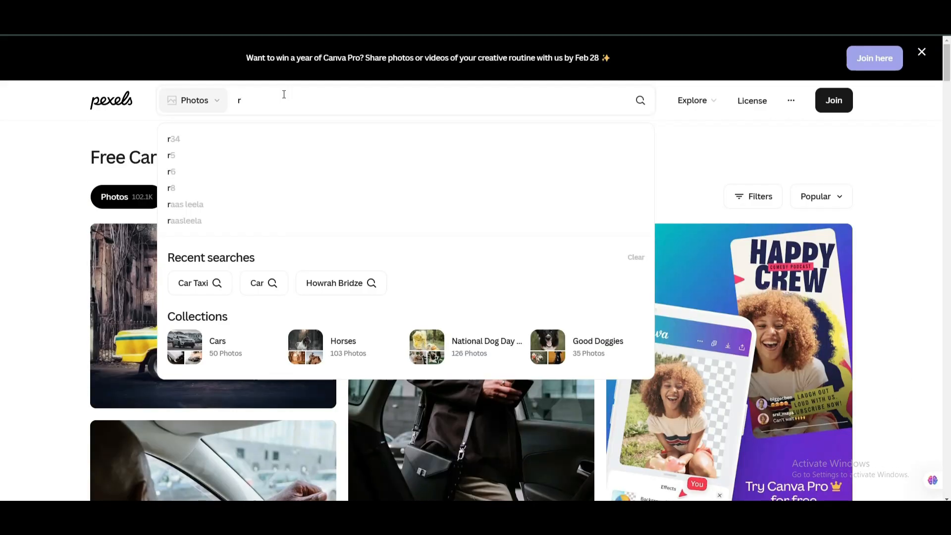
text(ental car)
key(Return)
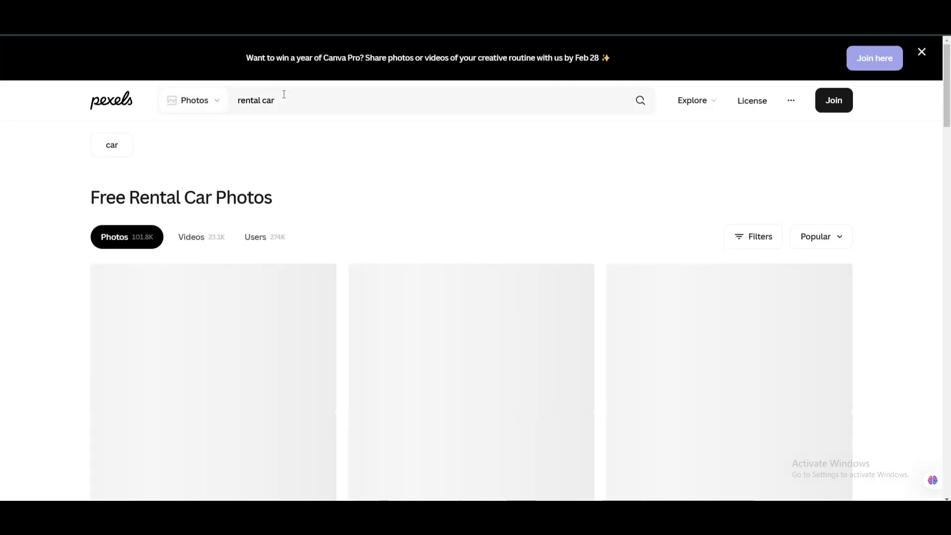
Browse the rental car results, preview the sponsored car-keys handover photo, and return to the top.
scroll(367, 442, down, 12)
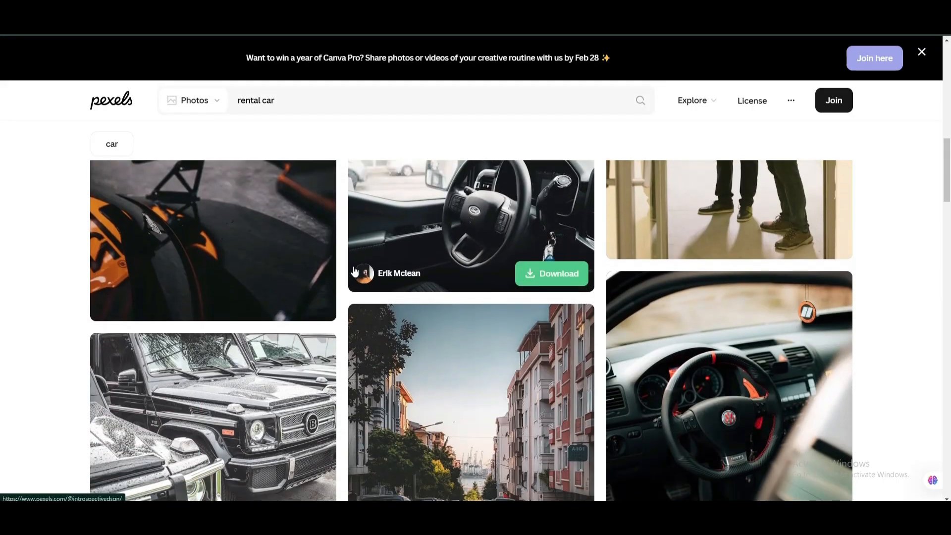
scroll(377, 315, down, 1)
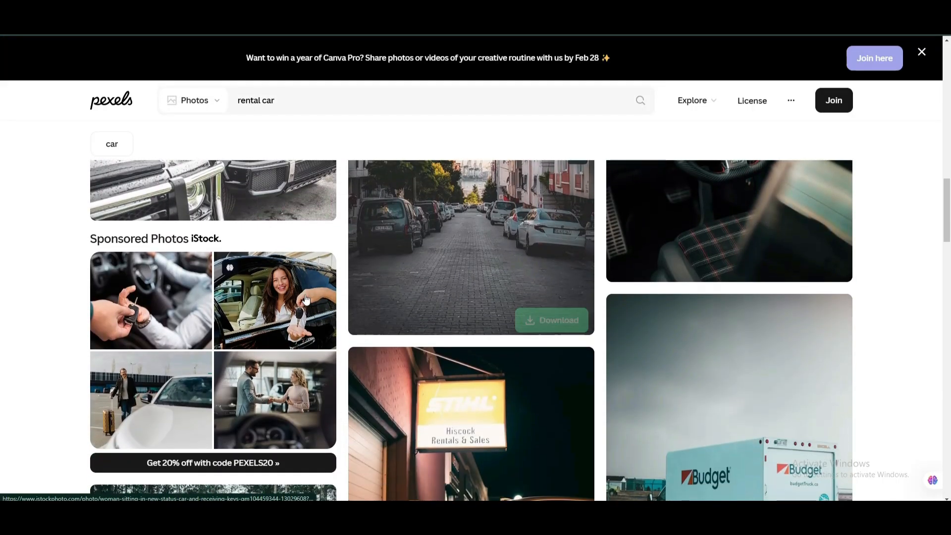
scroll(272, 310, down, 2)
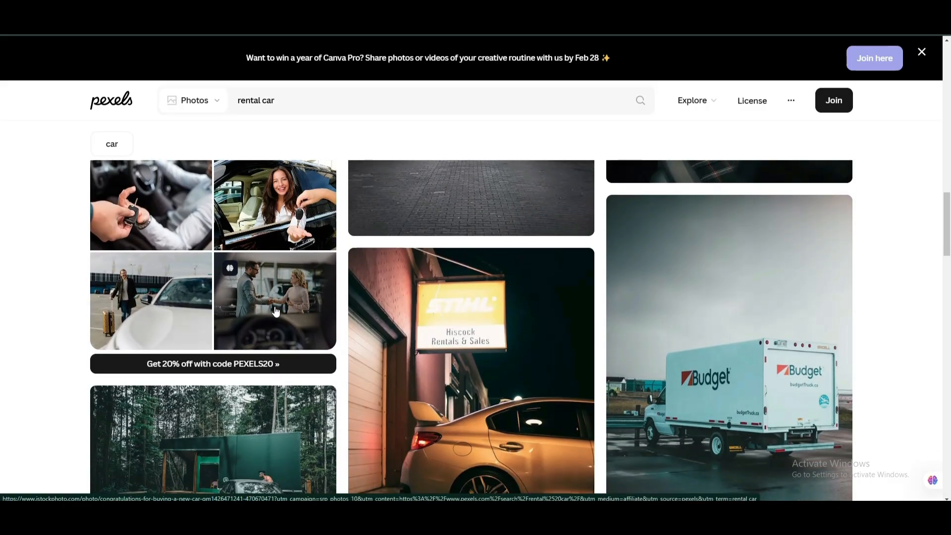
click(152, 229)
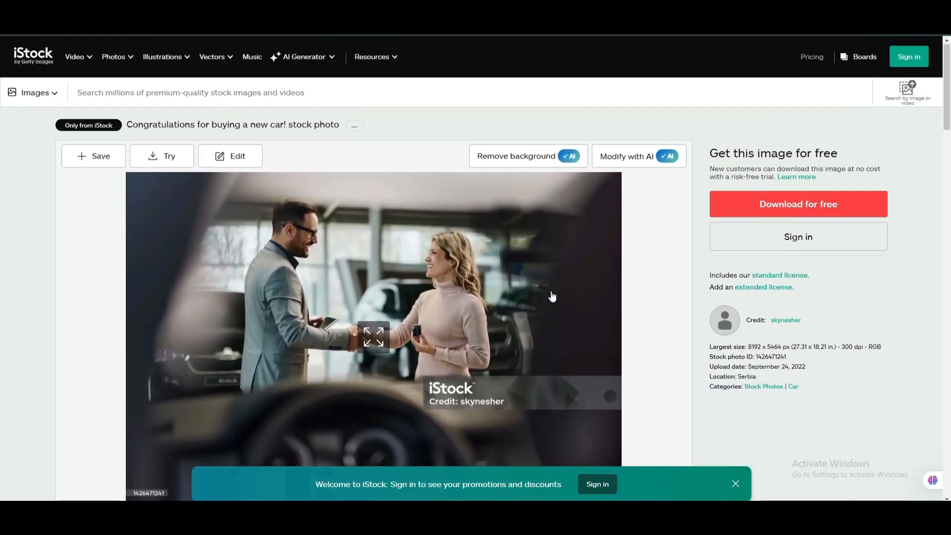
scroll(496, 331, down, 1)
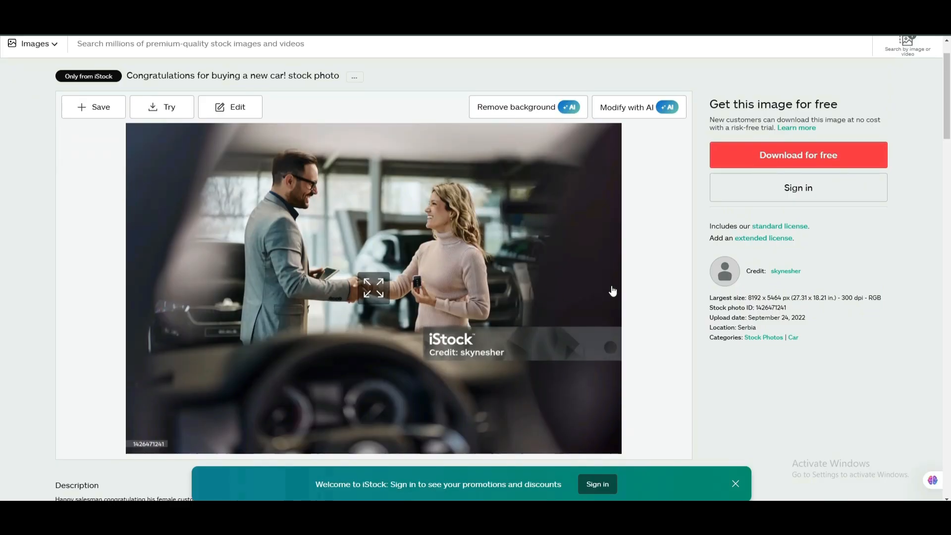
key(alt+Left)
scroll(312, 347, down, 10)
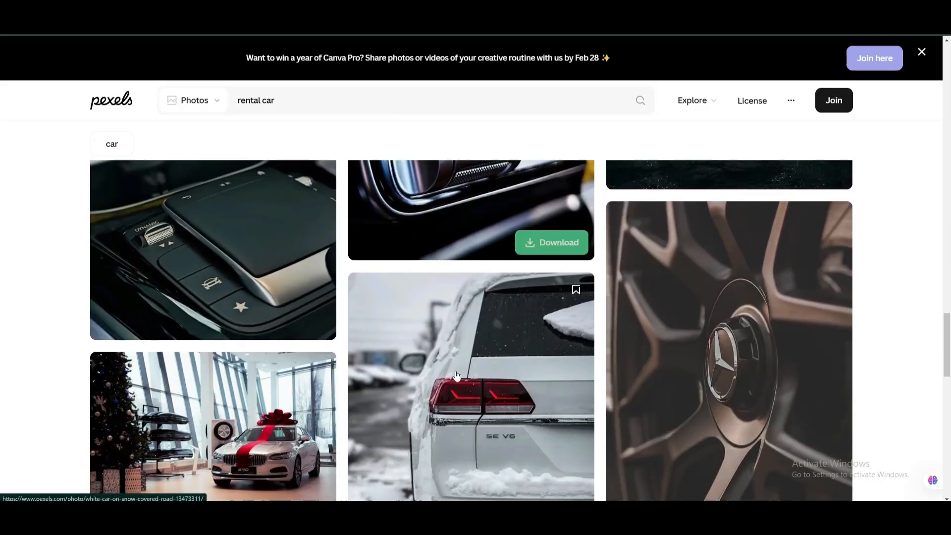
scroll(456, 375, down, 15)
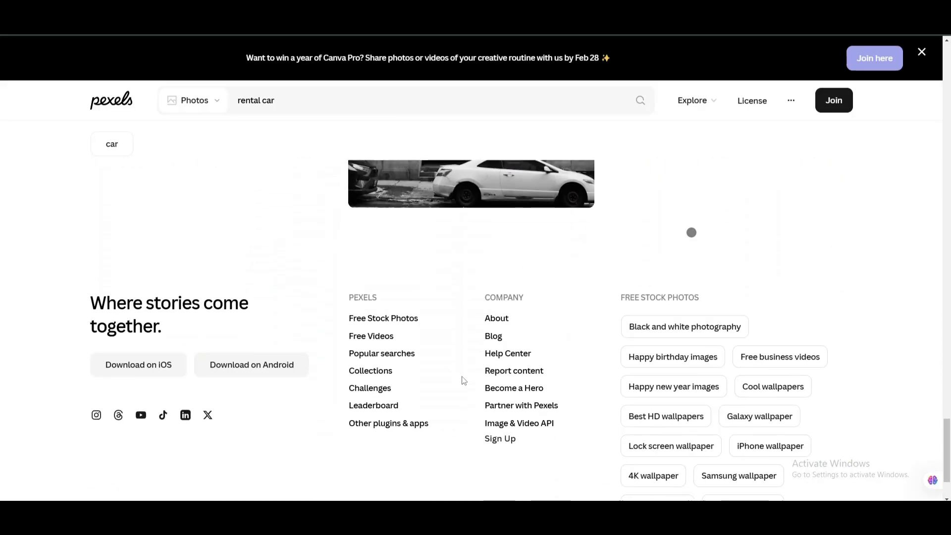
key(Home)
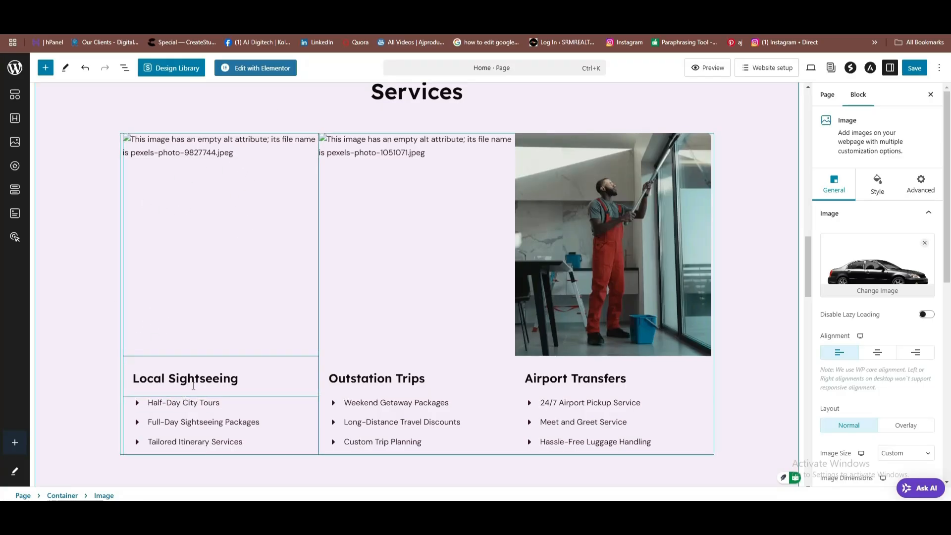
Swap the Local Sightseeing card's image for a new upload from the computer.
click(218, 263)
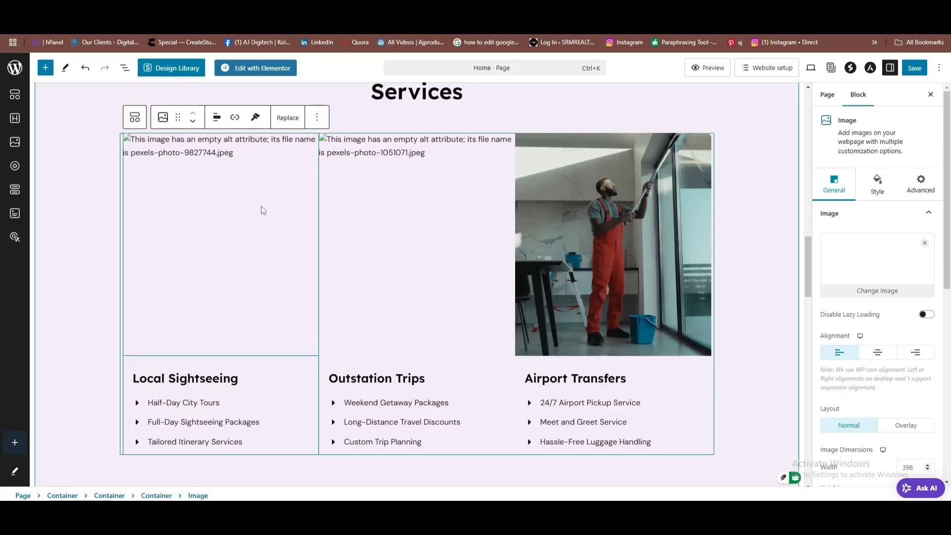
click(871, 295)
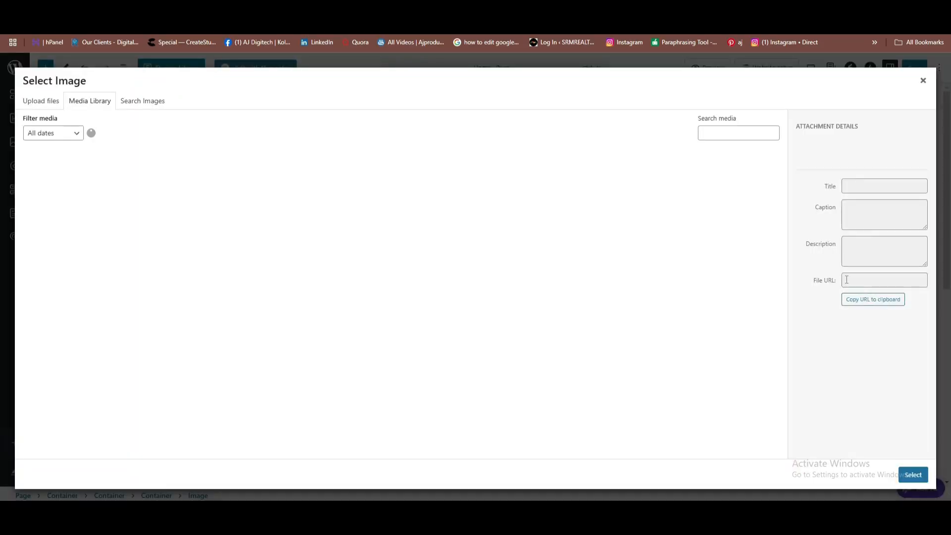
click(42, 102)
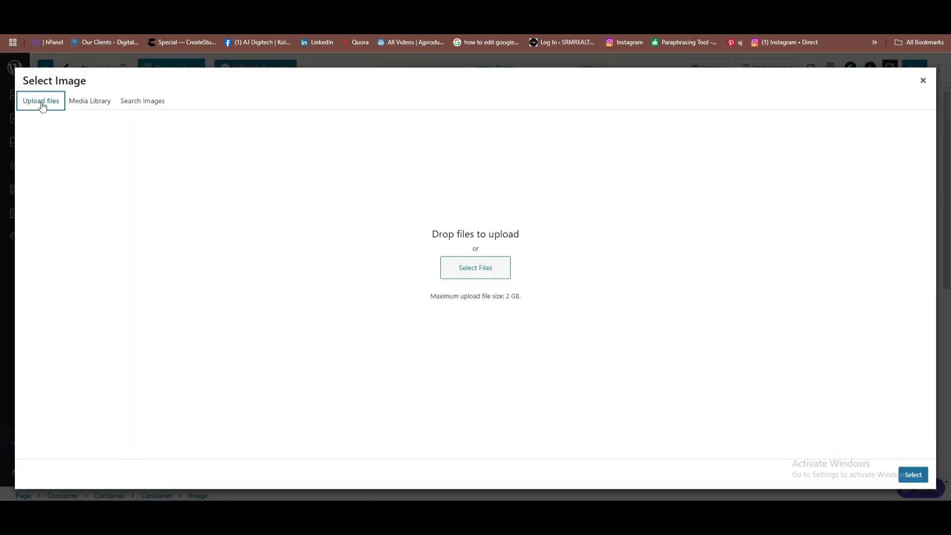
click(475, 270)
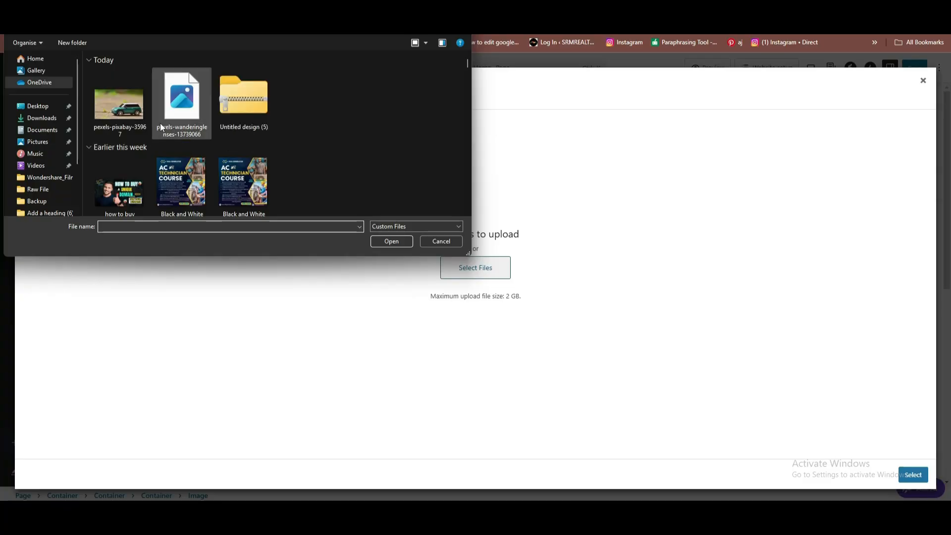
Extract the zipped Untitled design (5) download to its suggested folder.
scroll(236, 90, down, 10)
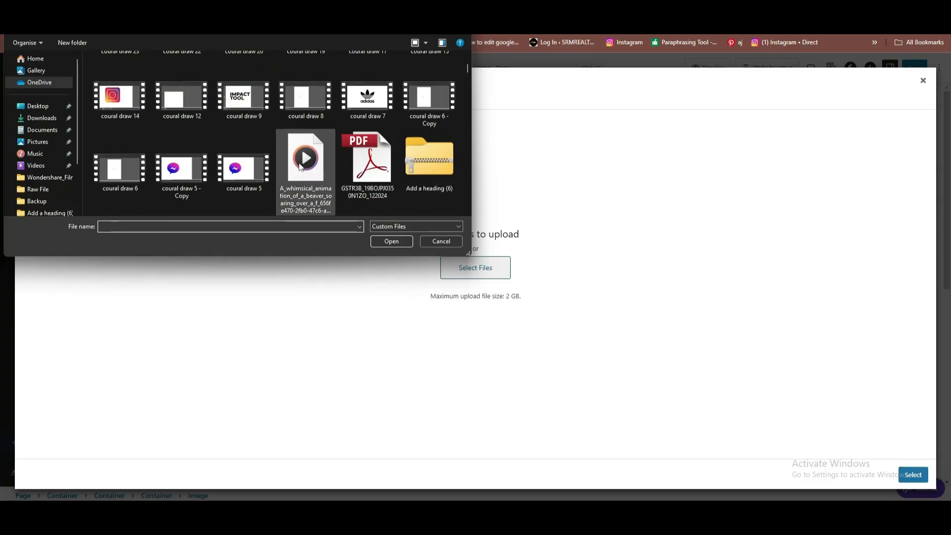
scroll(305, 163, up, 10)
click(245, 102)
right_click(256, 108)
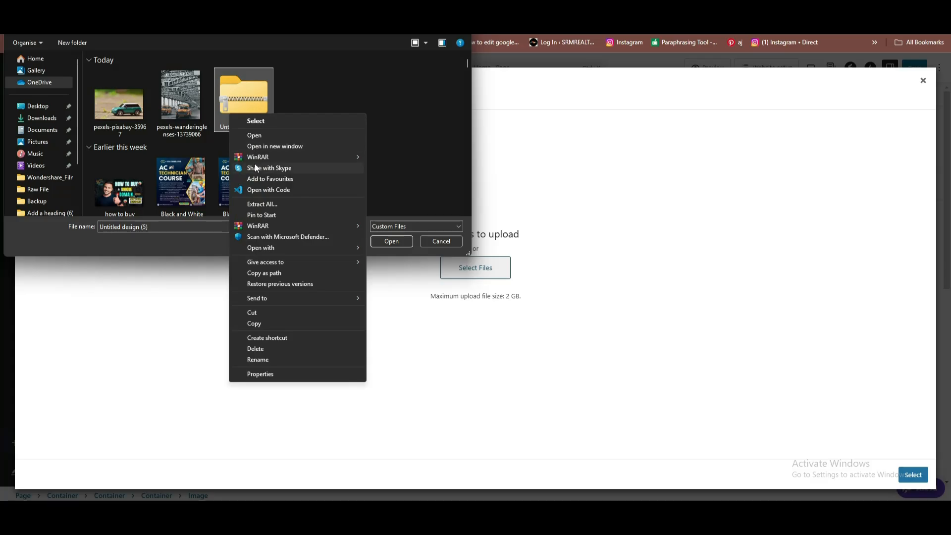
click(263, 204)
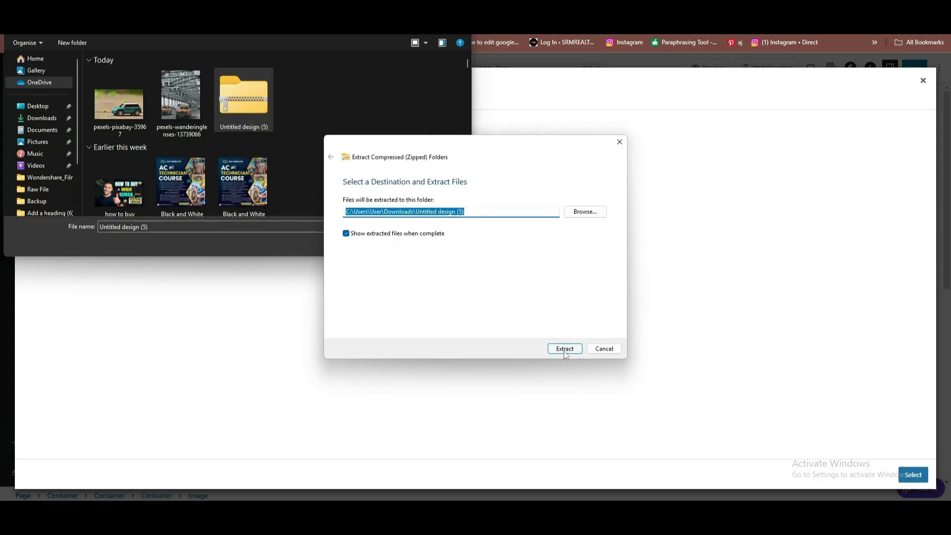
click(564, 349)
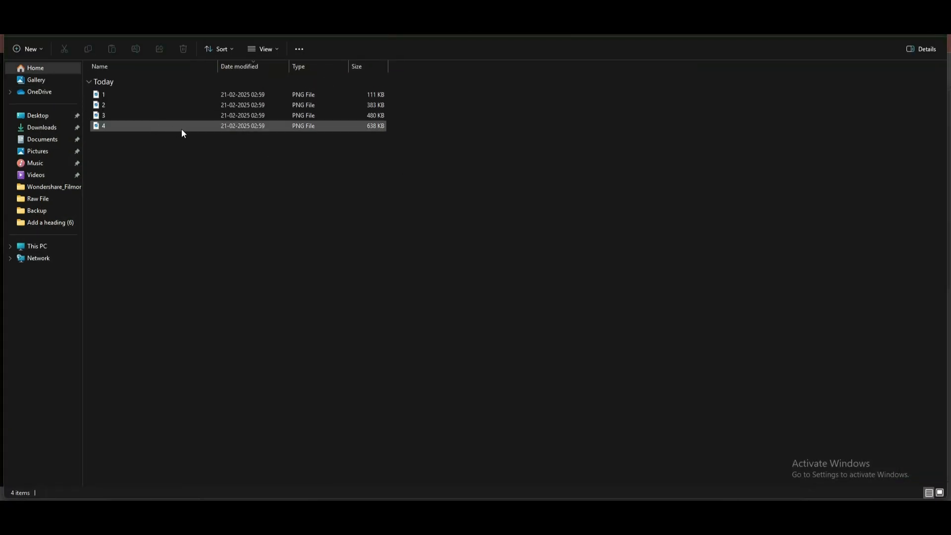
Select image 4, the black SUV photo, for upload.
scroll(352, 215, up, 5)
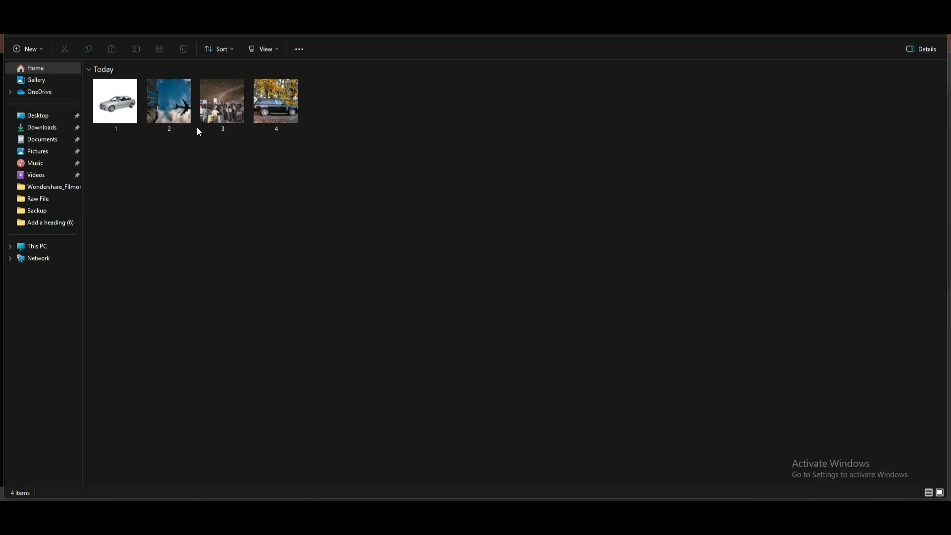
click(293, 121)
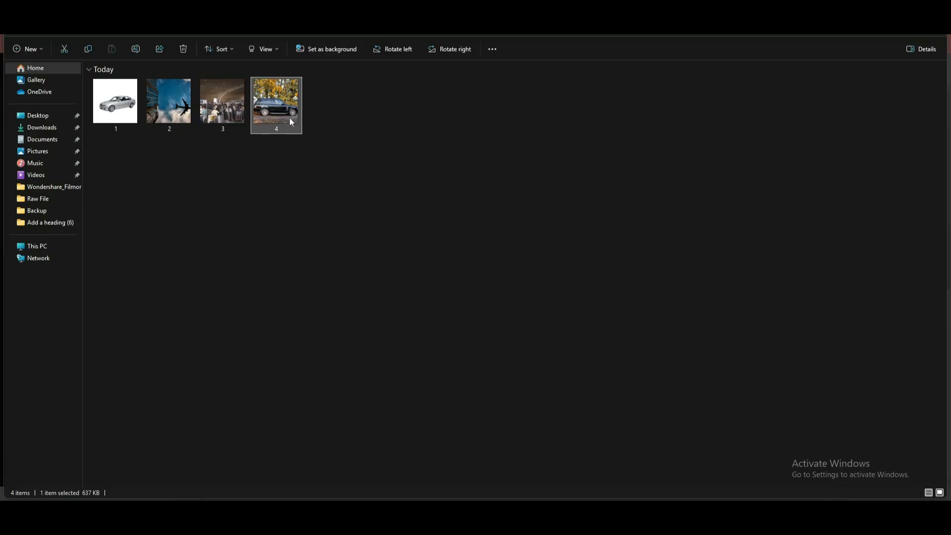
mouse_move(281, 118)
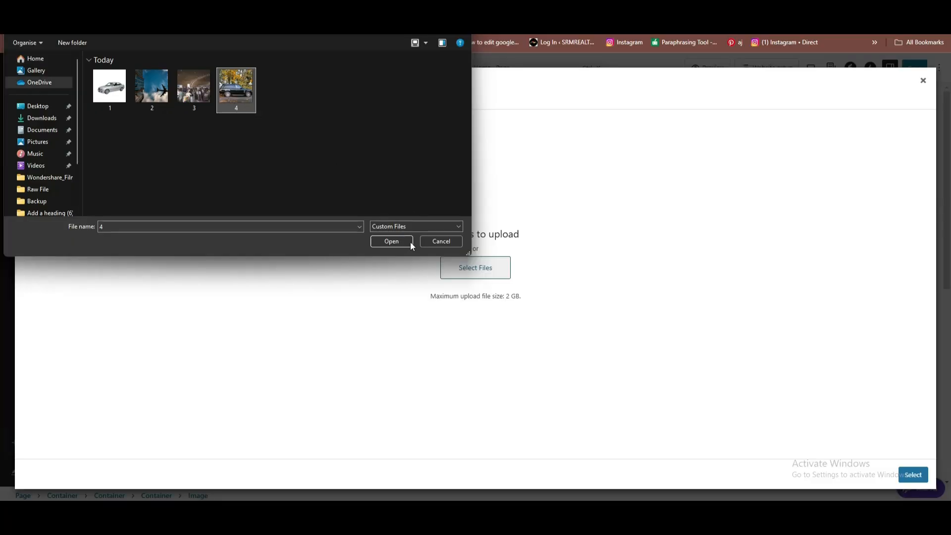
Upload 4.png and insert the black SUV photo into the Local Sightseeing card.
click(403, 243)
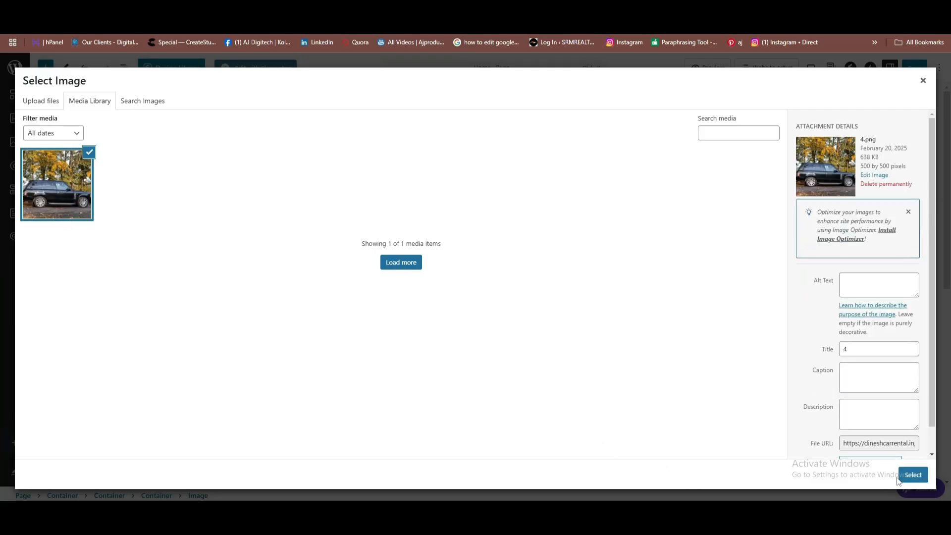
click(913, 475)
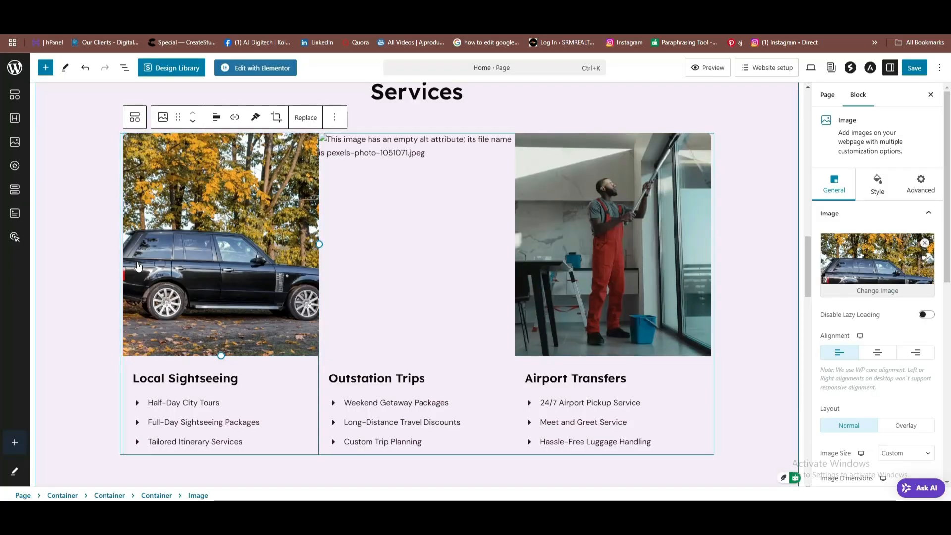
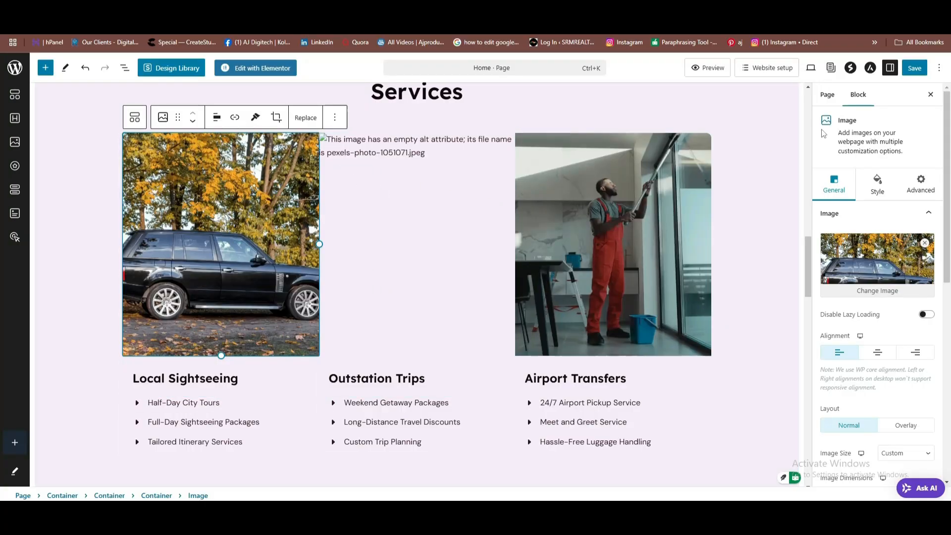
Upload 3.png and place the airport crowd photo in the empty Outstation Trips image.
click(442, 283)
click(879, 291)
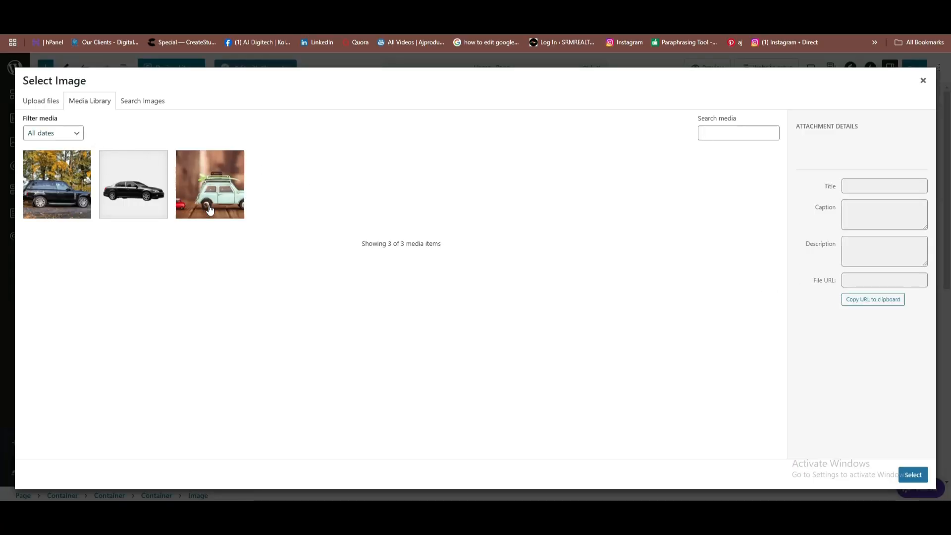
click(29, 102)
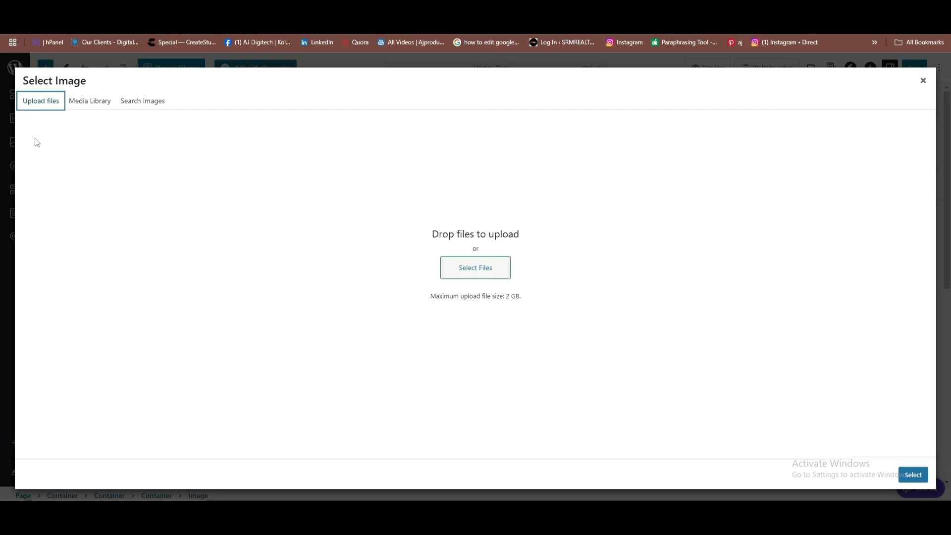
click(475, 267)
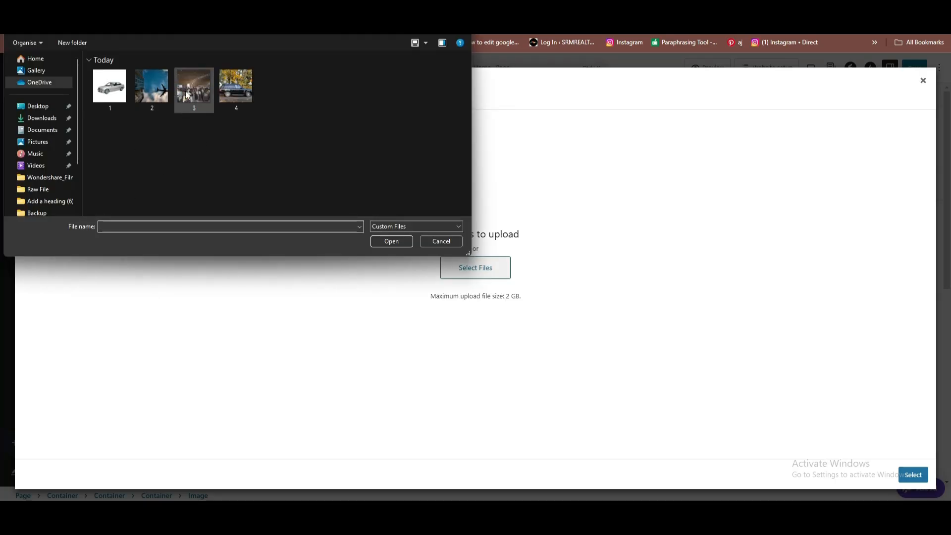
click(188, 94)
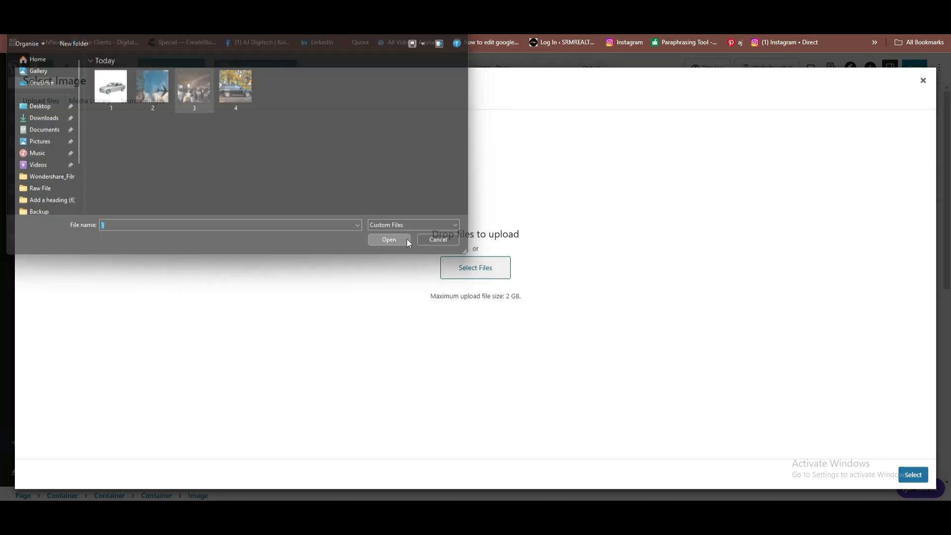
click(406, 240)
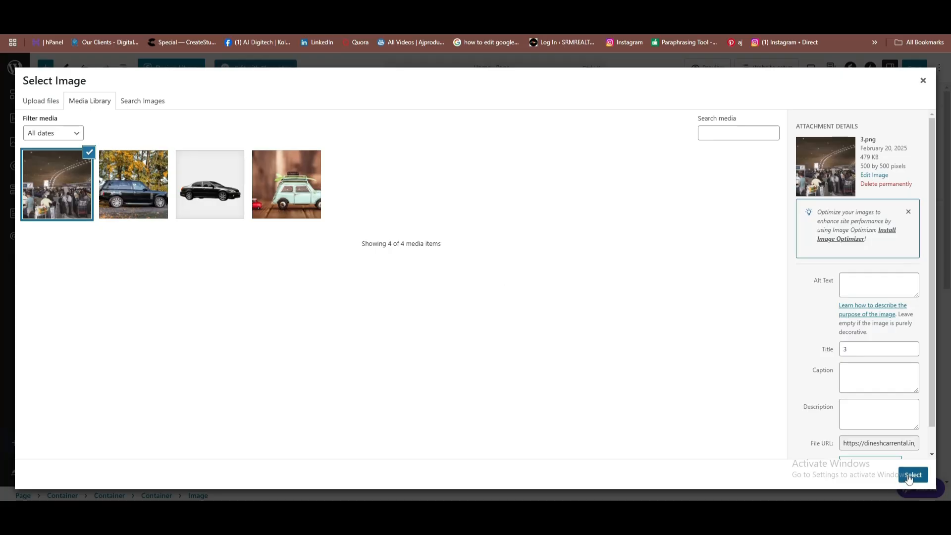
click(909, 477)
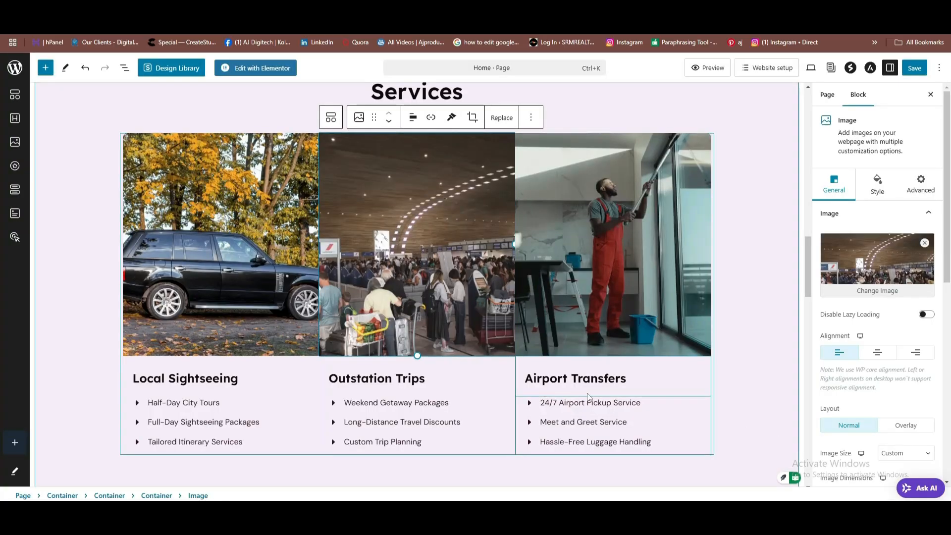
Replace the Airport Transfers image with the uploaded airplane photo 2.png.
click(646, 283)
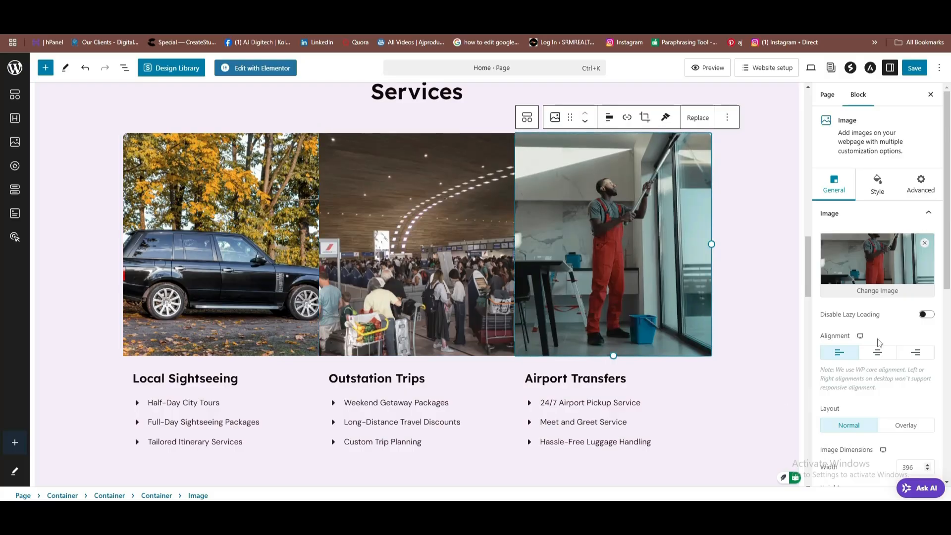
click(886, 294)
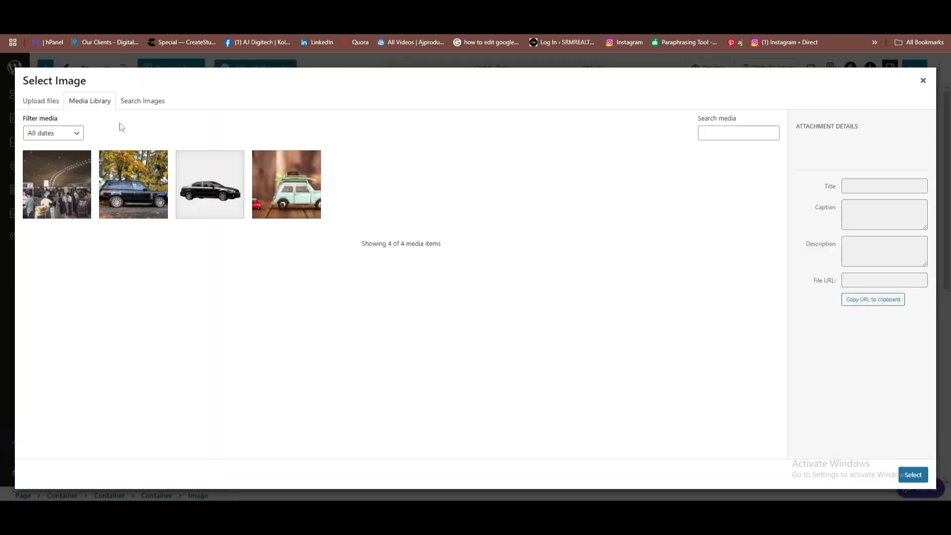
click(37, 102)
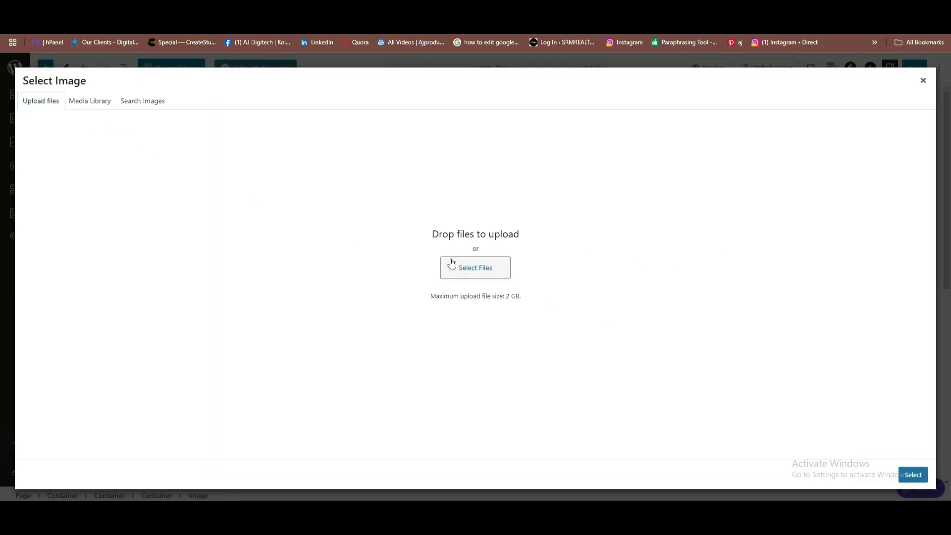
click(453, 263)
click(149, 94)
click(391, 241)
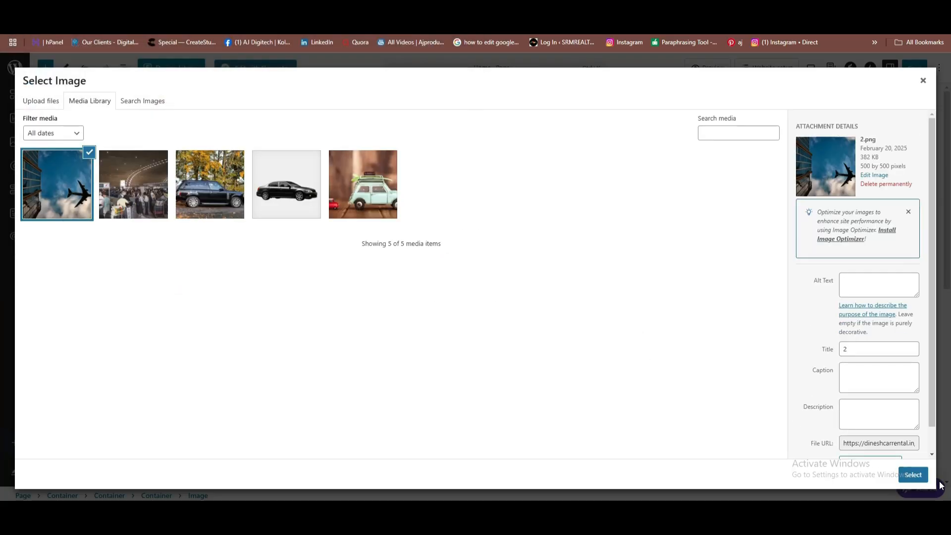
click(914, 476)
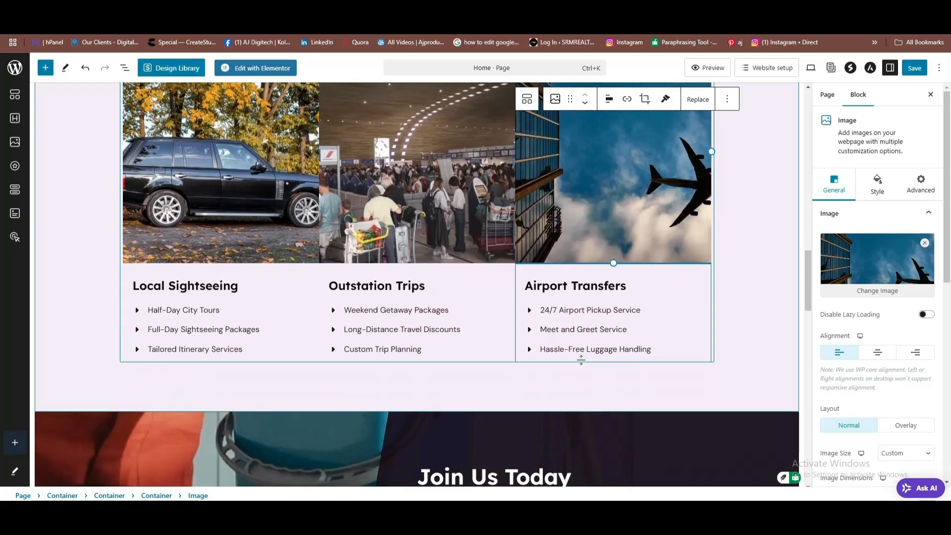
scroll(581, 359, down, 5)
scroll(400, 259, up, 6)
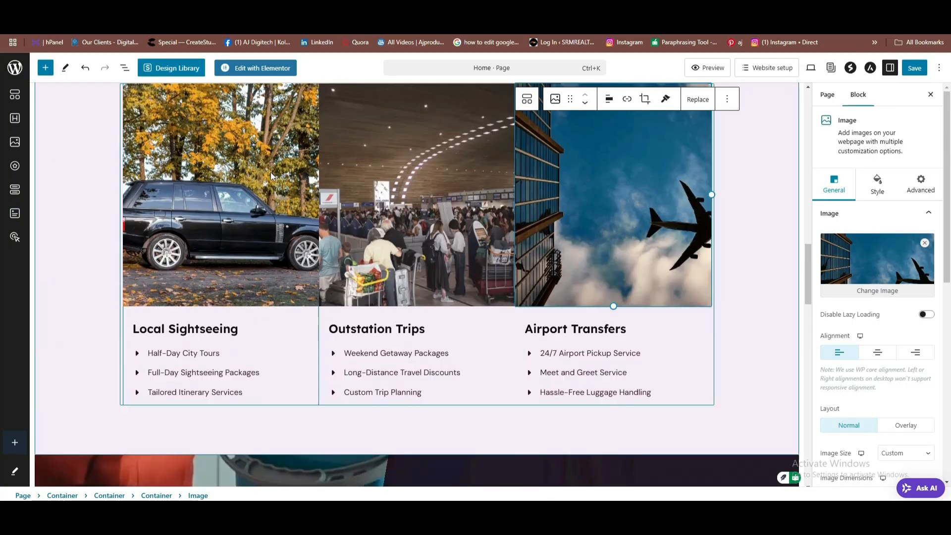
scroll(590, 297, down, 1)
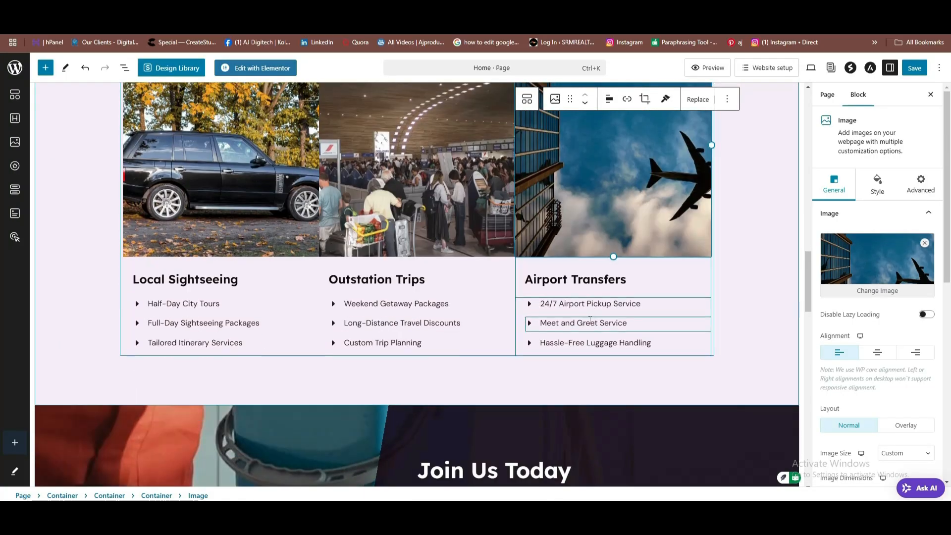
scroll(545, 297, down, 2)
scroll(510, 292, up, 3)
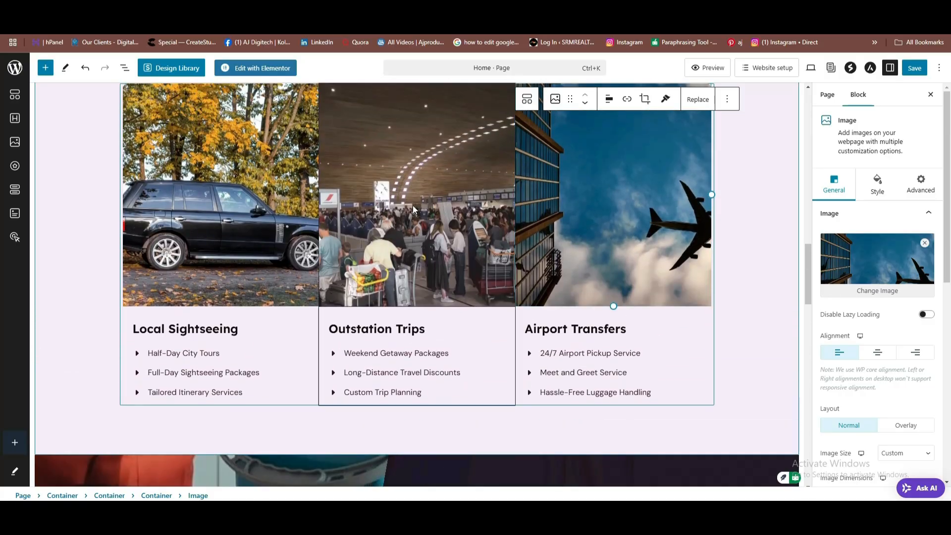
scroll(515, 310, up, 20)
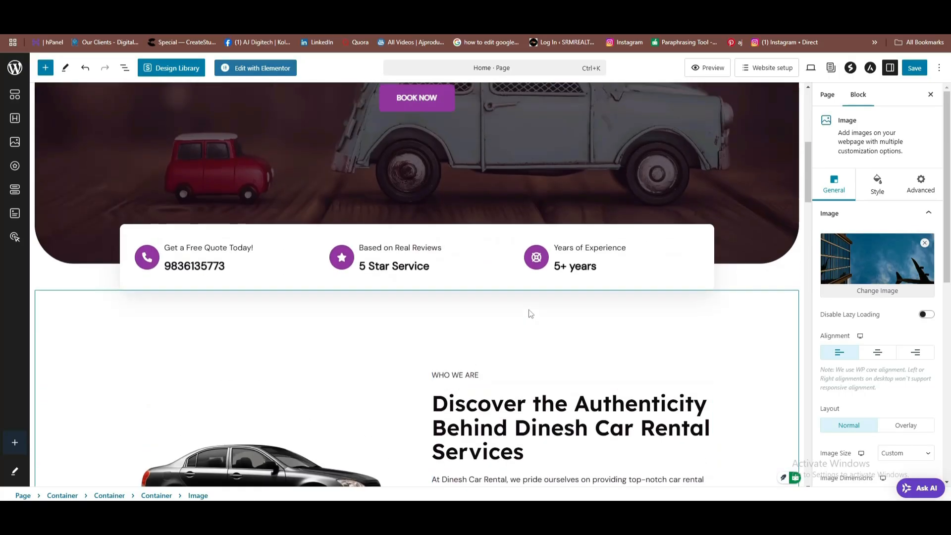
scroll(528, 308, down, 5)
scroll(529, 307, up, 5)
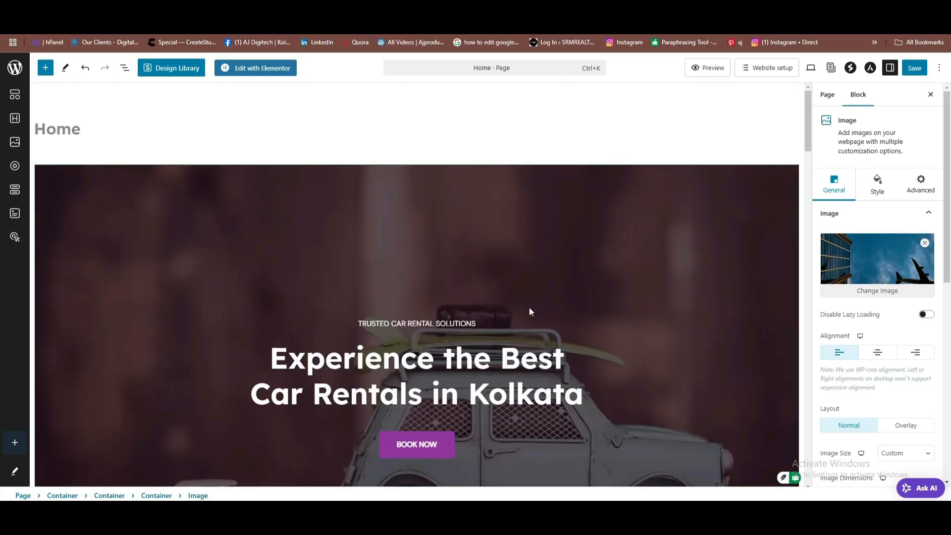
scroll(529, 311, down, 20)
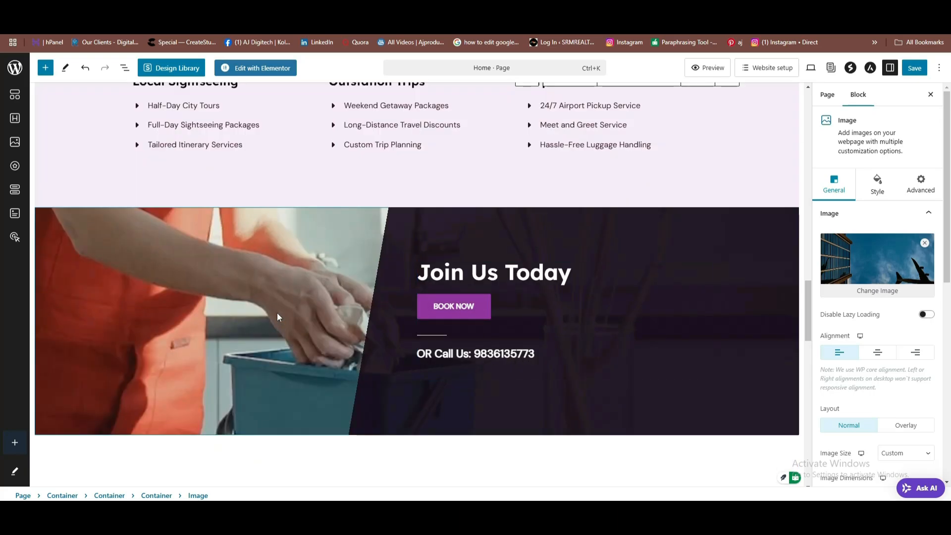
Upload pexels-pixabay-35967 and set the green mini car photo as the Join Us Today background.
click(176, 314)
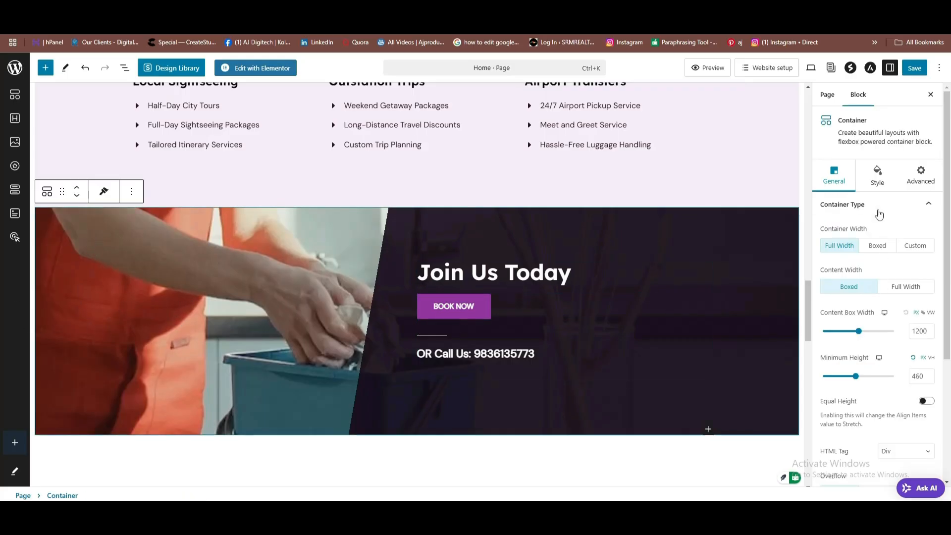
scroll(872, 257, down, 4)
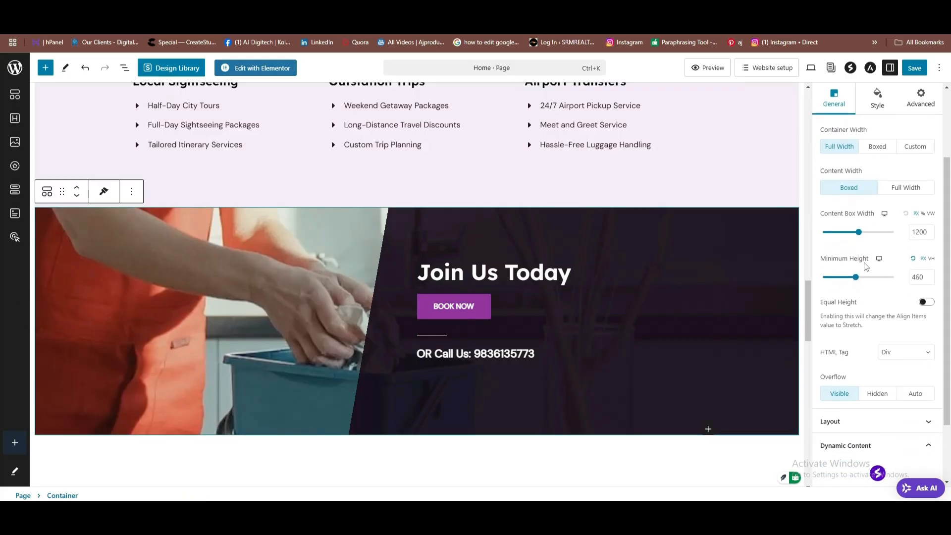
scroll(866, 269, up, 5)
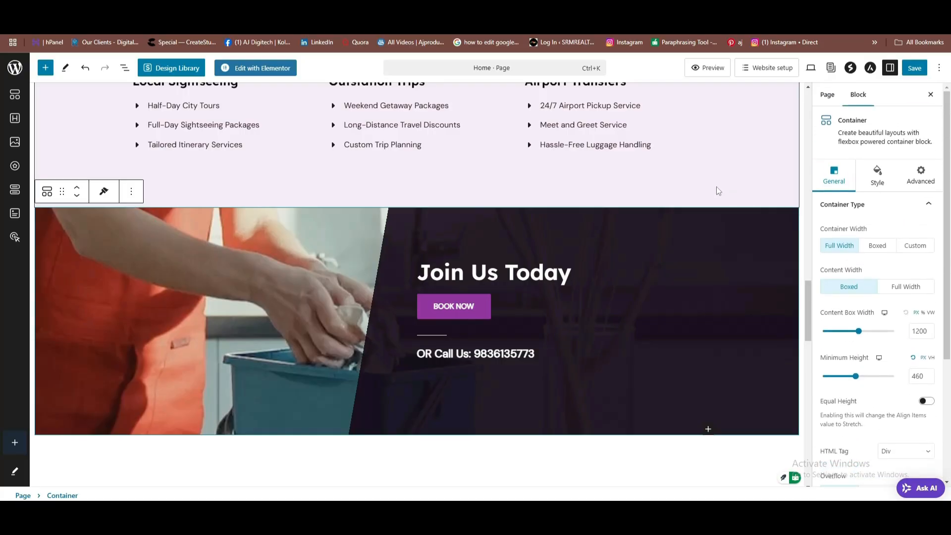
click(869, 182)
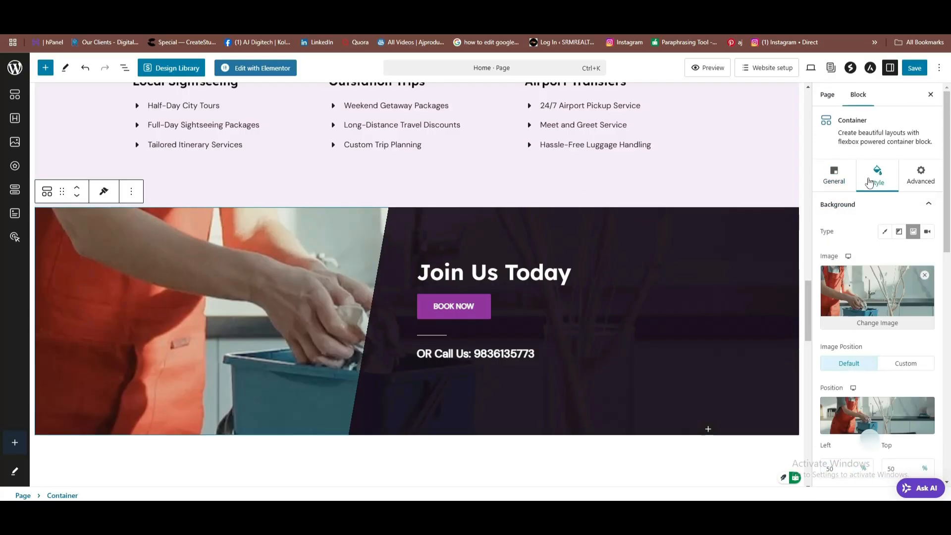
click(878, 325)
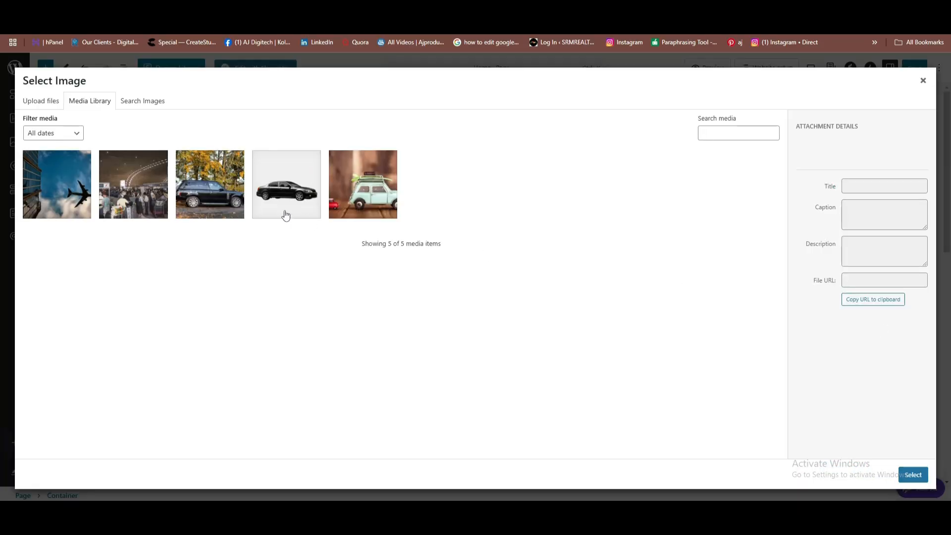
click(33, 104)
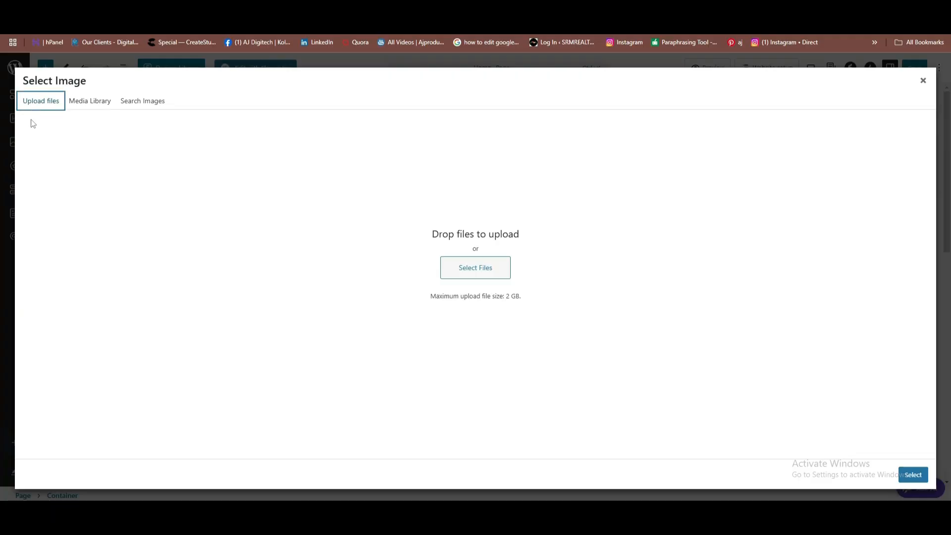
click(502, 277)
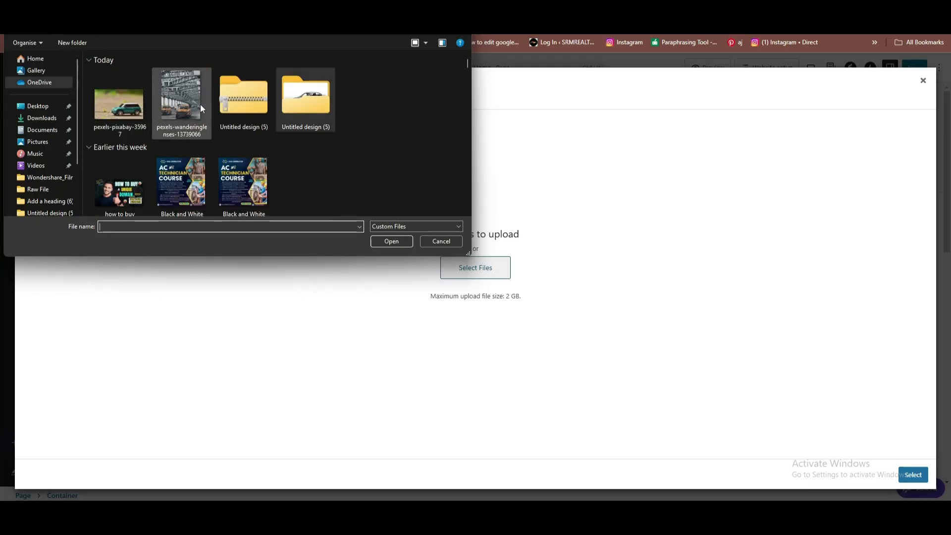
scroll(313, 138, down, 5)
scroll(313, 138, up, 5)
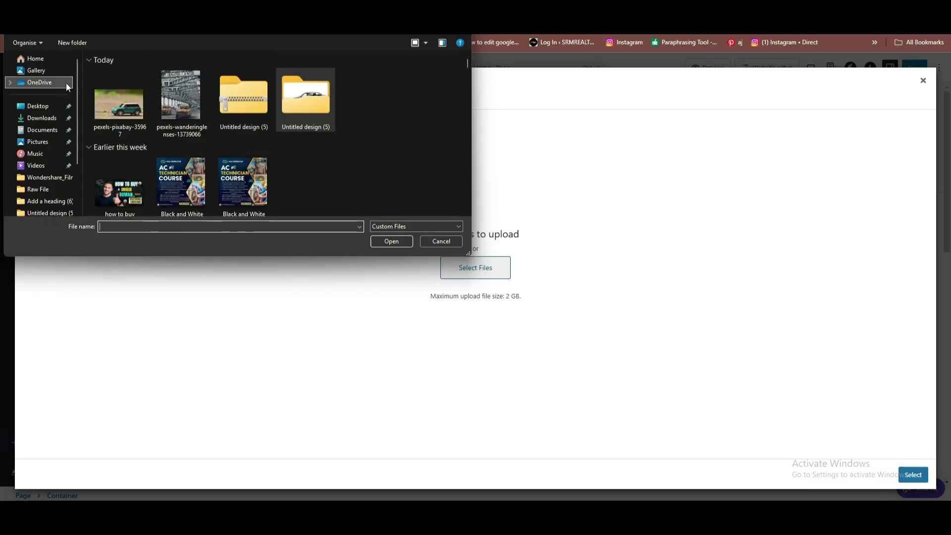
click(127, 111)
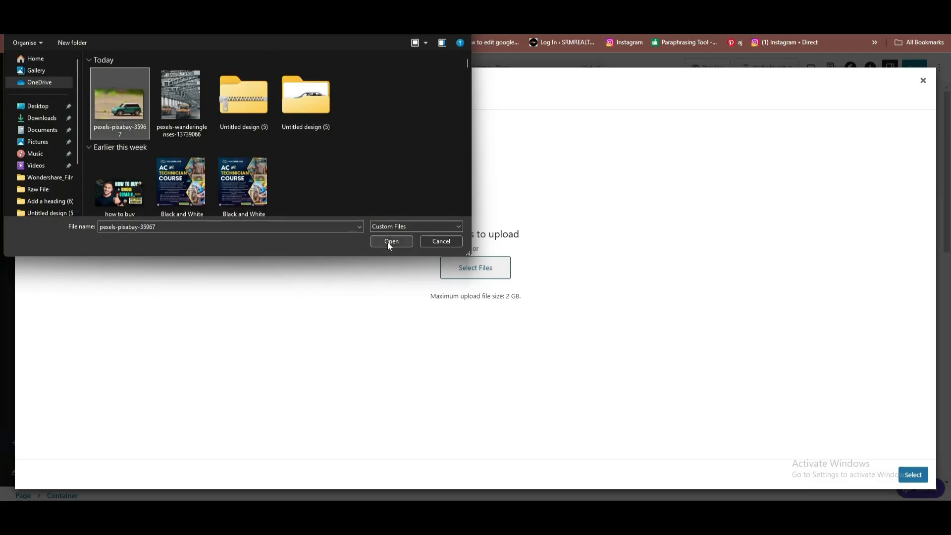
click(390, 242)
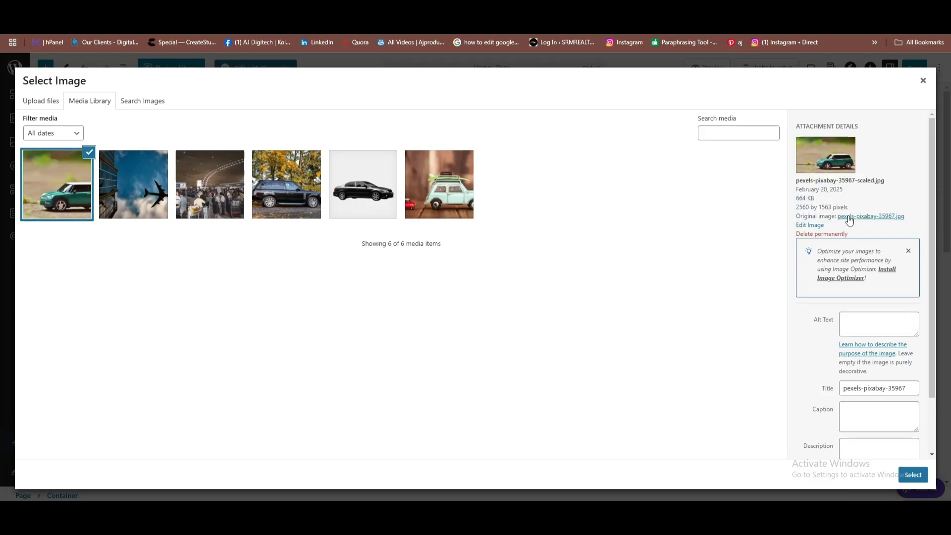
click(914, 473)
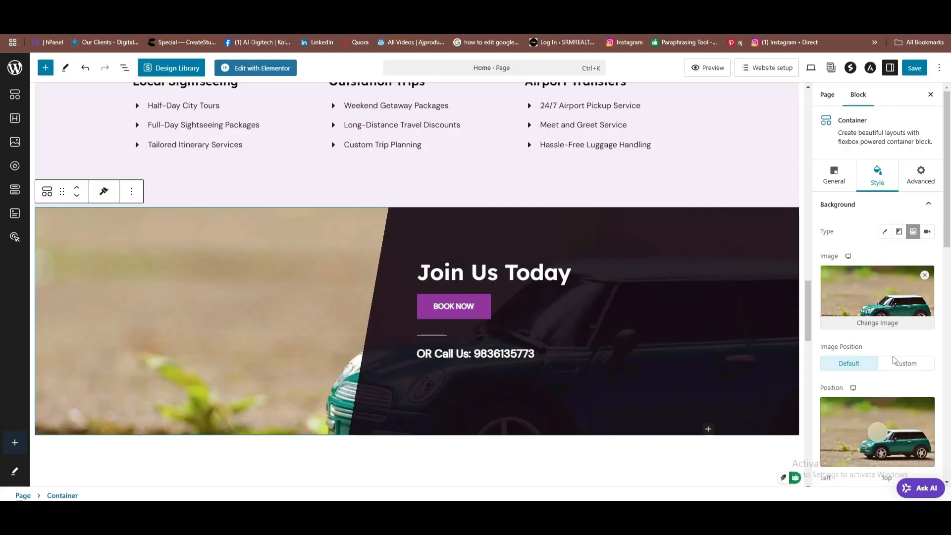
Try Auto and Contain background sizes, then settle on Custom with a 100% width.
scroll(885, 351, down, 3)
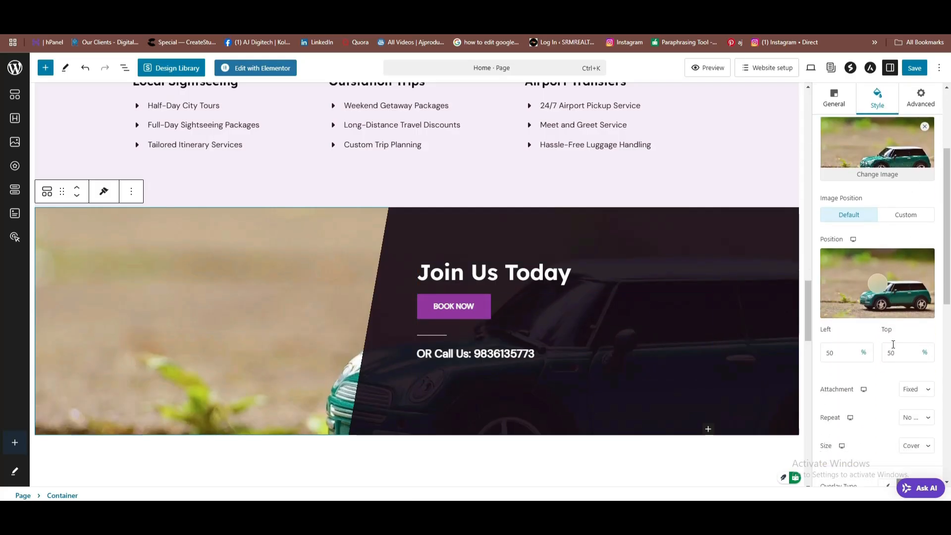
scroll(892, 334, down, 1)
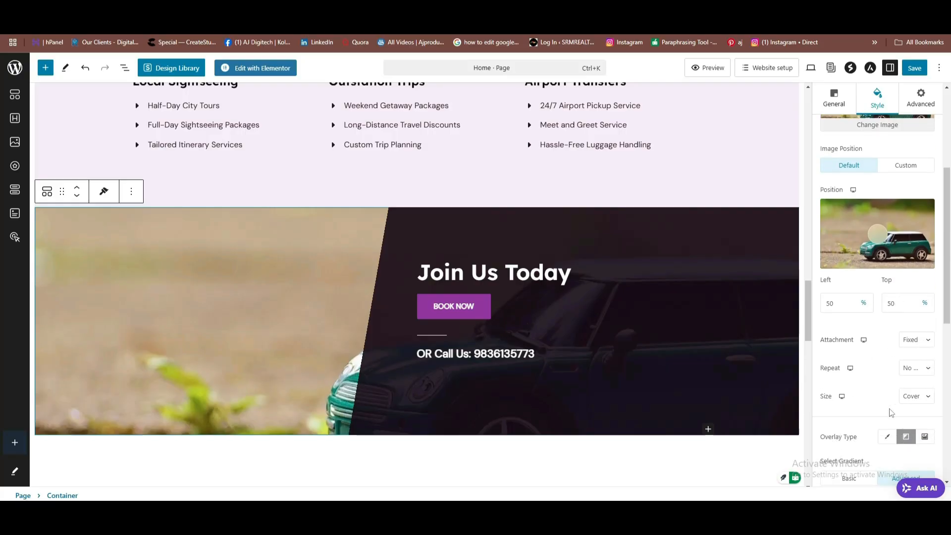
click(929, 399)
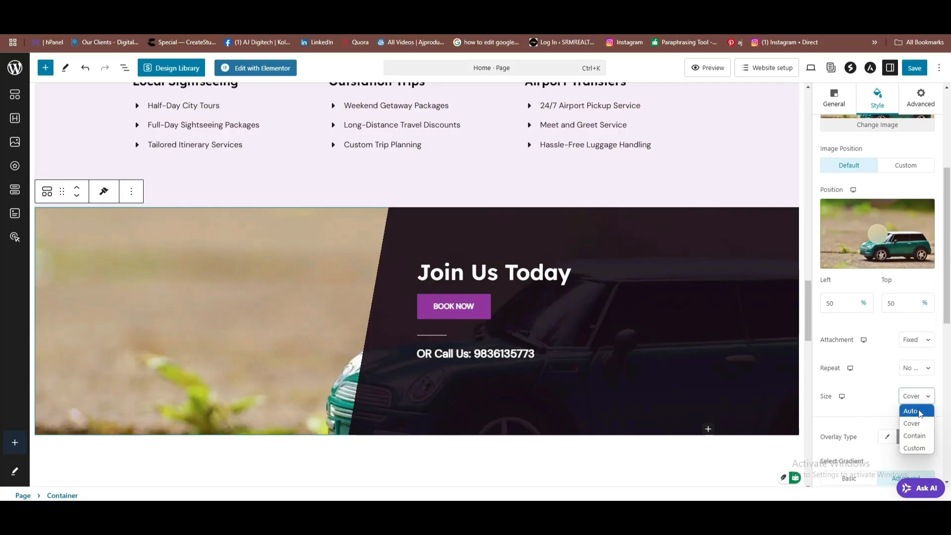
click(917, 411)
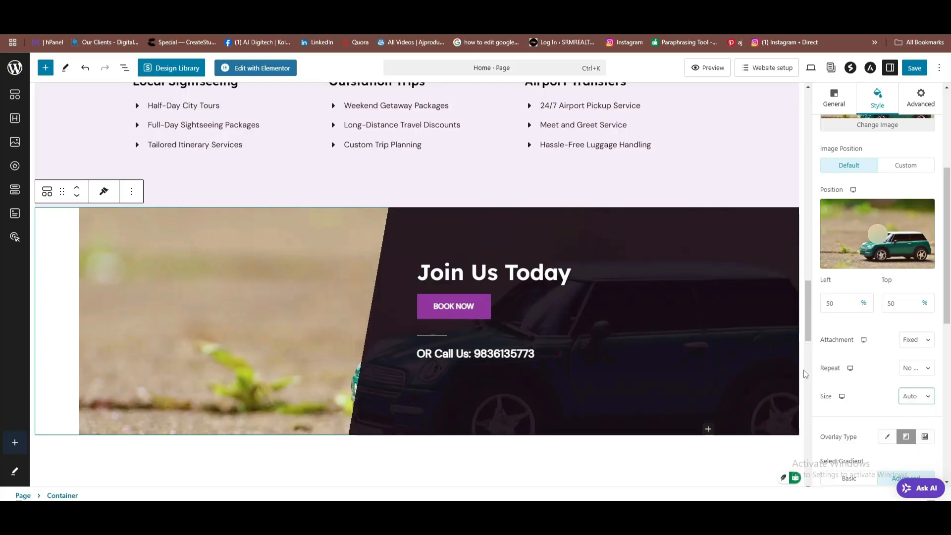
click(929, 401)
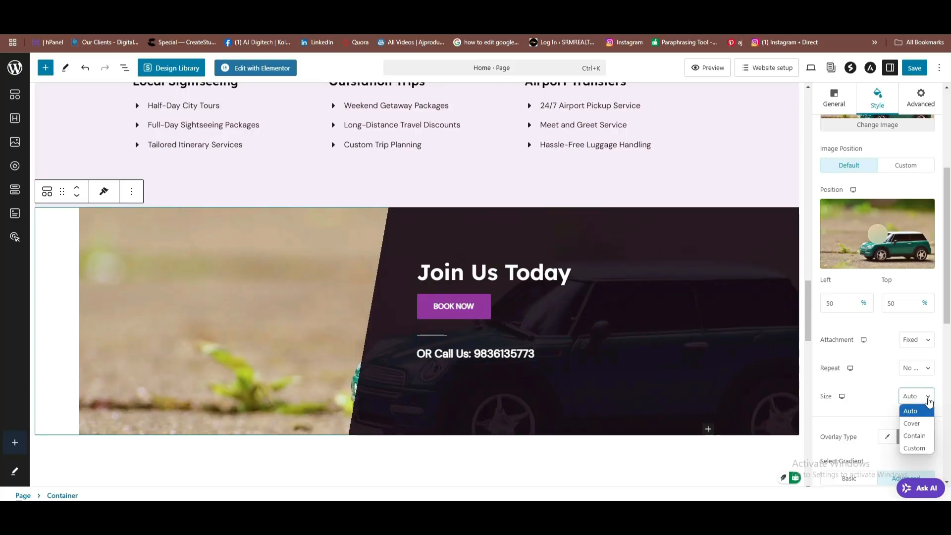
click(917, 433)
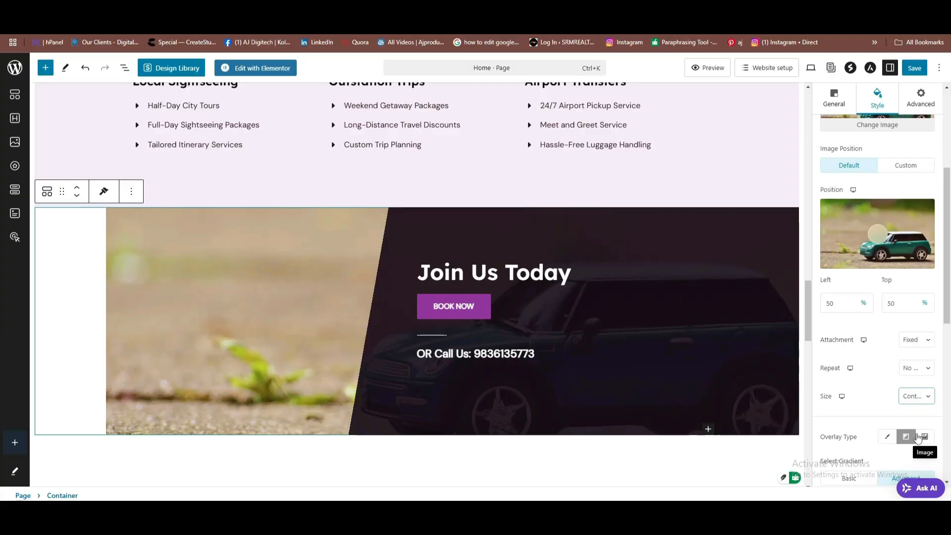
click(929, 397)
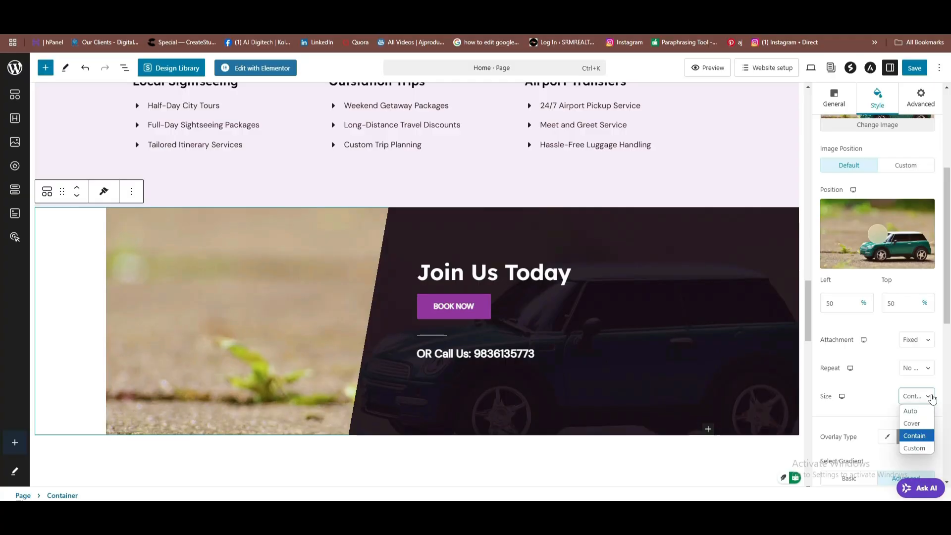
click(915, 449)
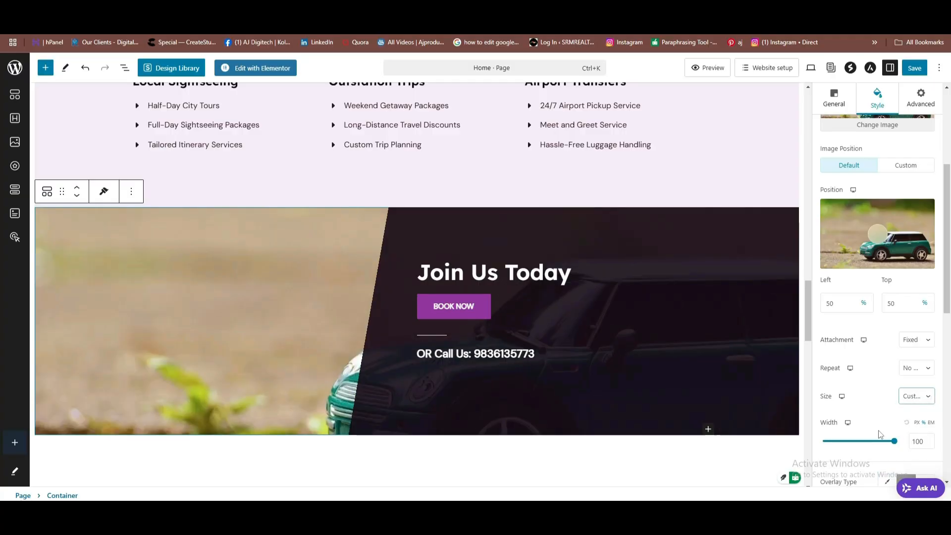
drag(894, 440, 916, 439)
Set the Join Us Today background attachment to Scroll and its size to Cover.
scroll(916, 439, down, 3)
scroll(808, 300, down, 2)
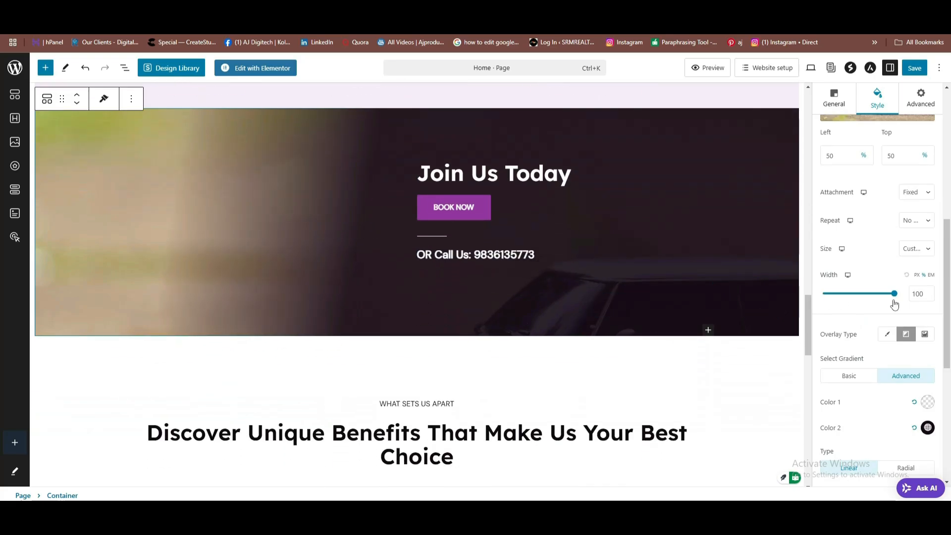
scroll(894, 304, up, 2)
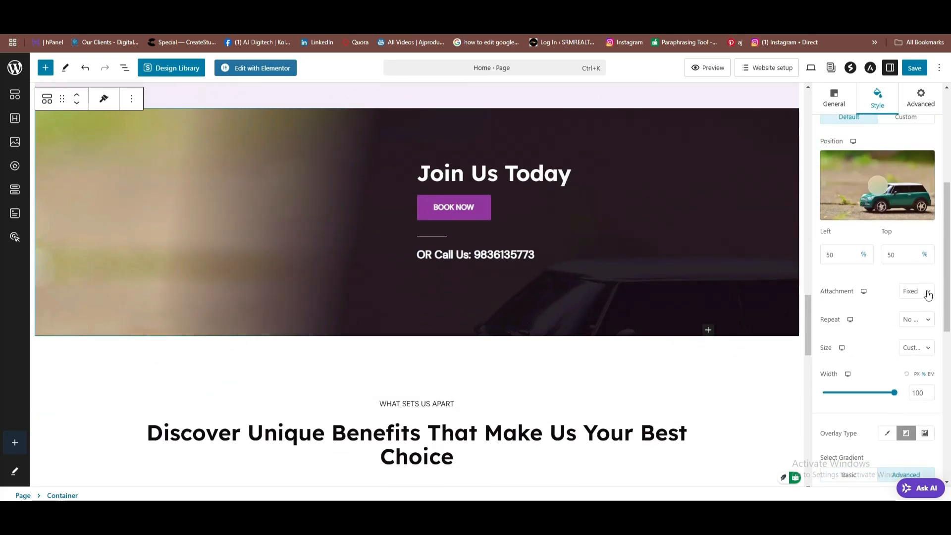
click(928, 293)
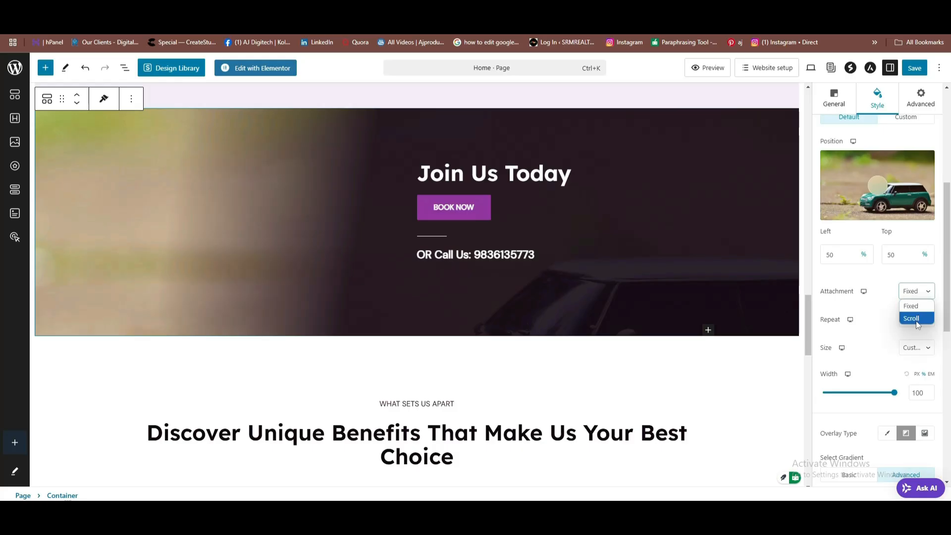
click(917, 320)
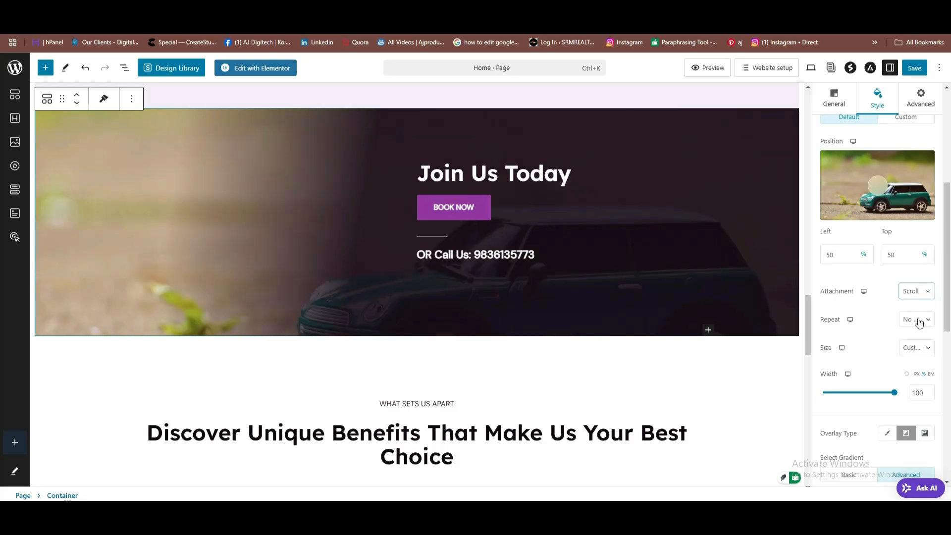
scroll(597, 248, down, 3)
scroll(598, 235, up, 5)
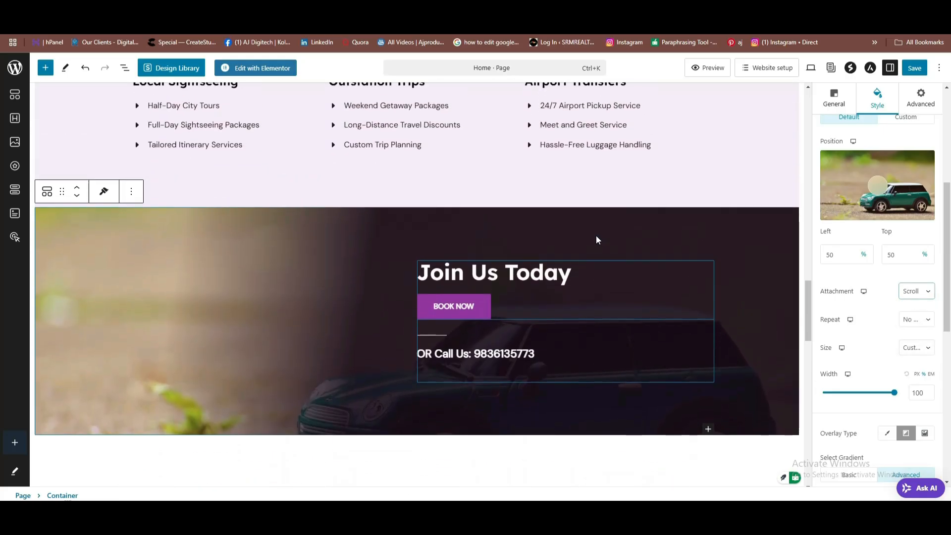
scroll(593, 242, down, 4)
scroll(593, 243, up, 2)
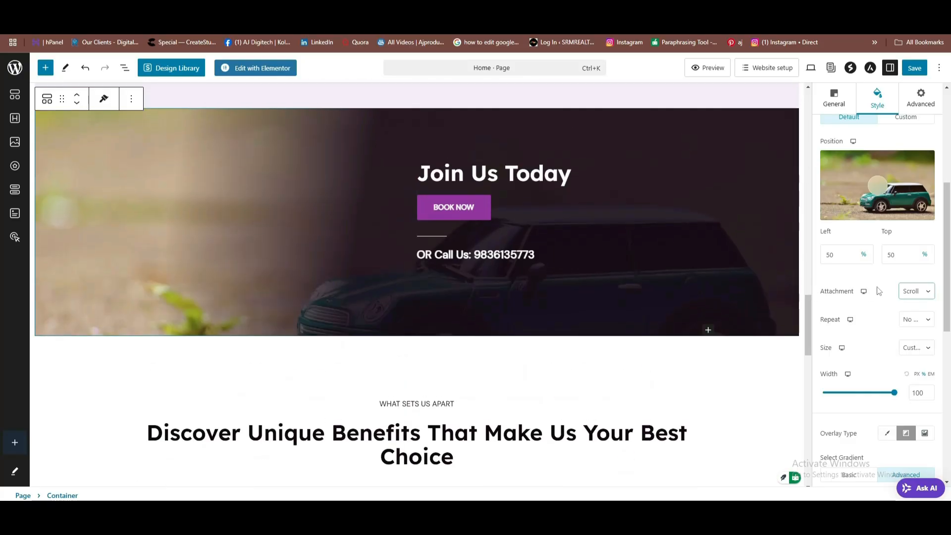
click(928, 291)
click(910, 306)
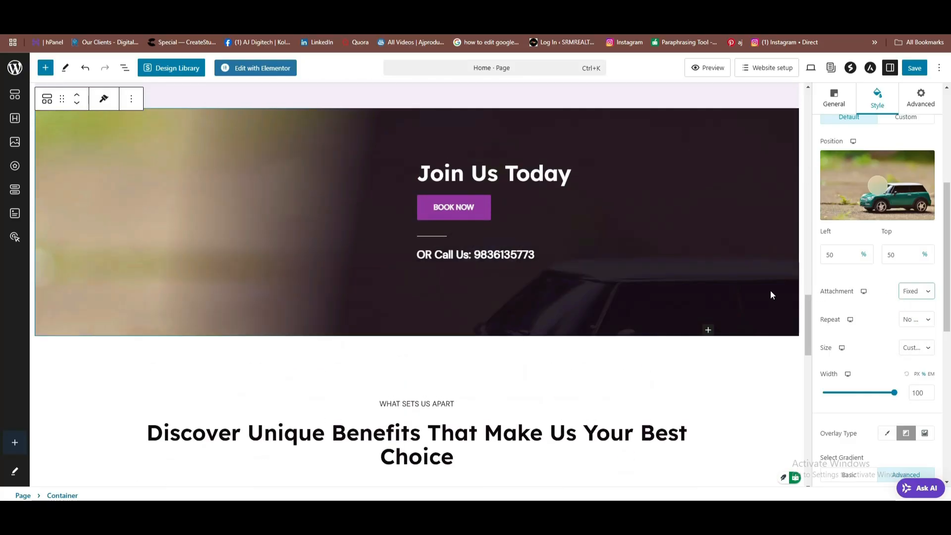
click(926, 292)
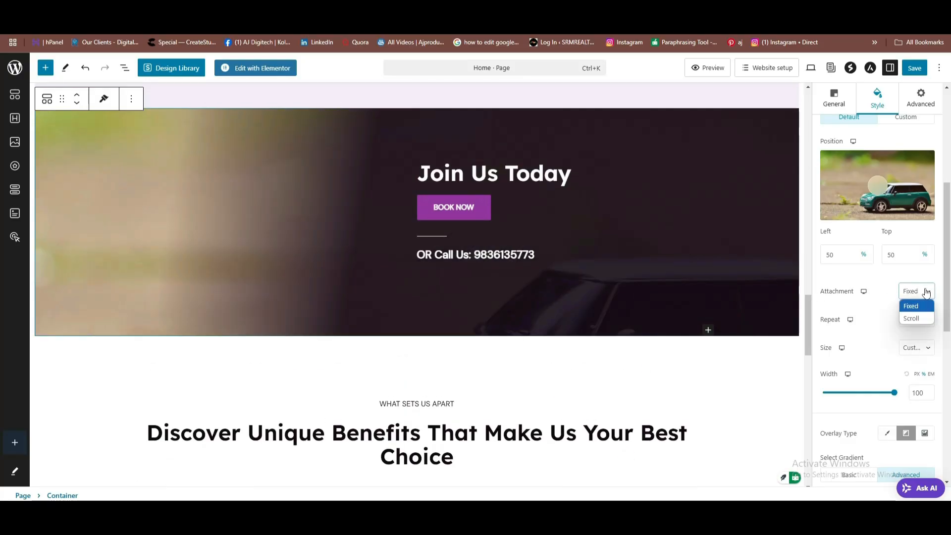
click(912, 319)
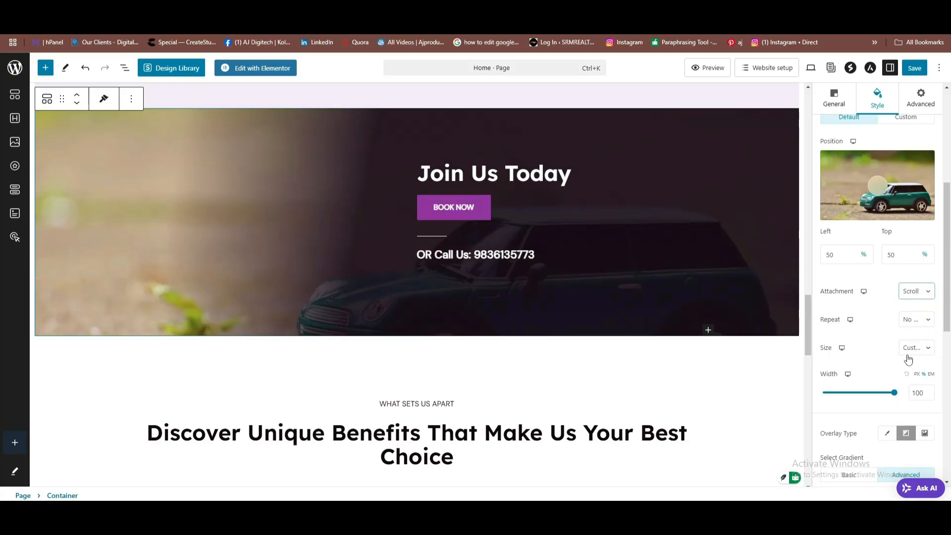
click(926, 349)
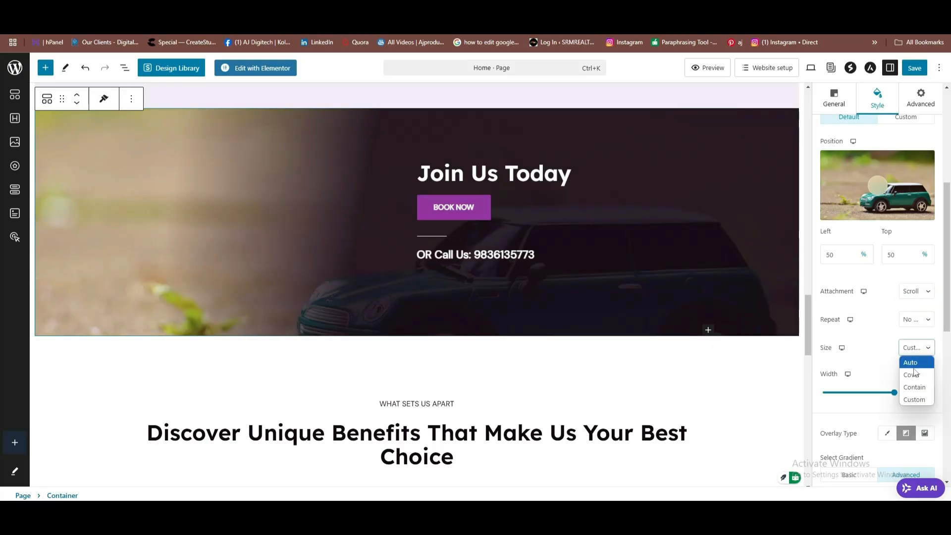
click(911, 376)
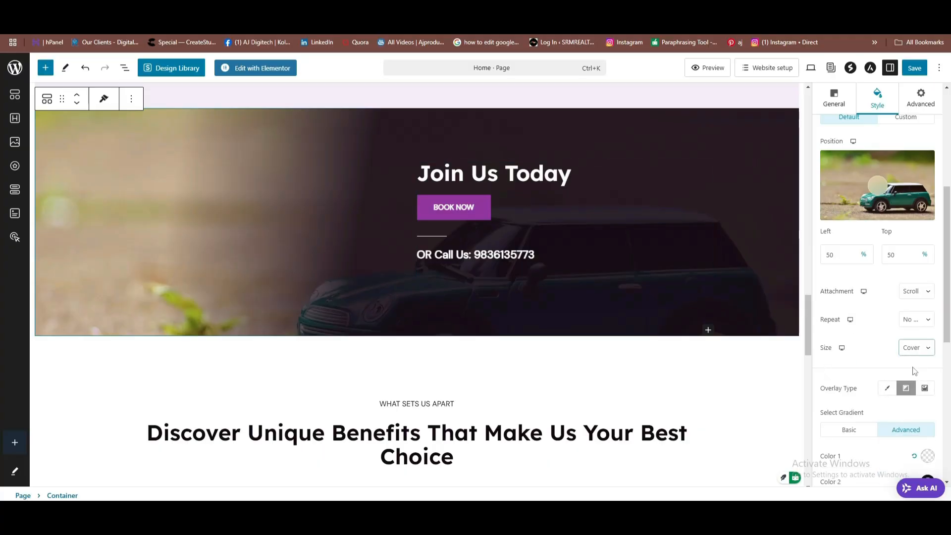
Try a radial overlay gradient, then switch the Join Us Today overlay back to linear.
scroll(914, 371, down, 3)
scroll(327, 225, down, 1)
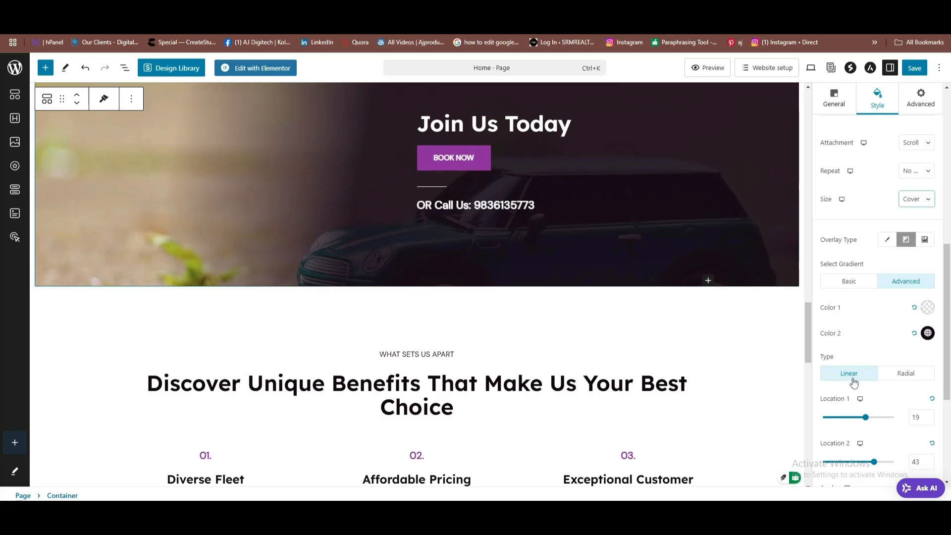
click(903, 378)
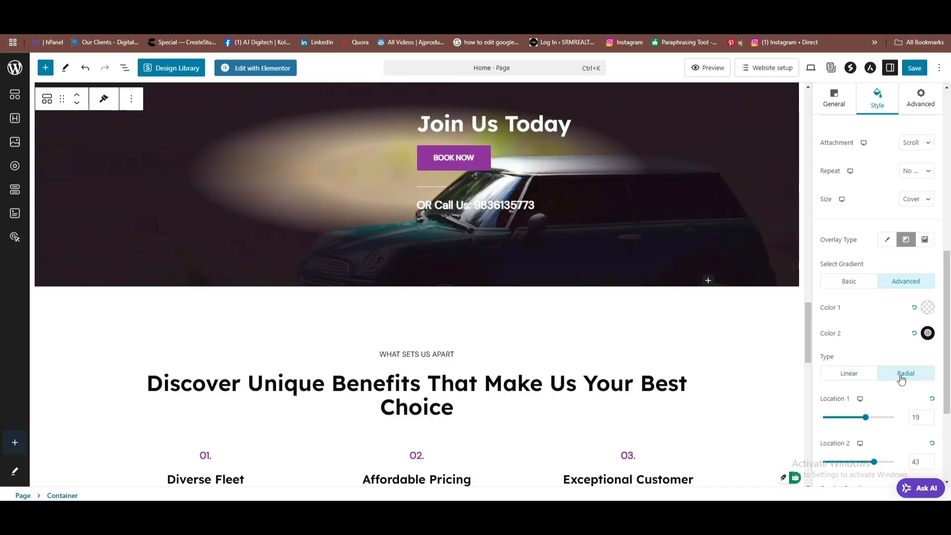
scroll(901, 378, up, 1)
click(850, 431)
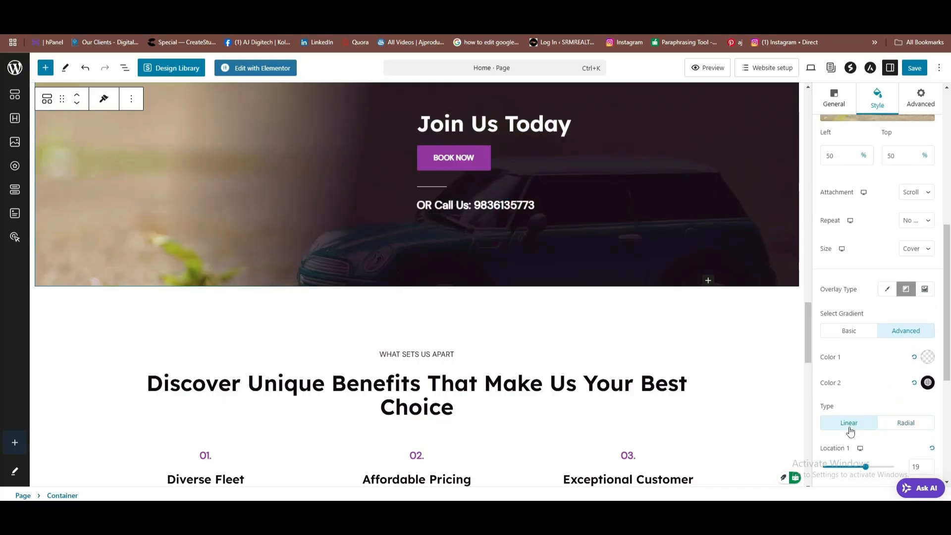
scroll(860, 411, down, 1)
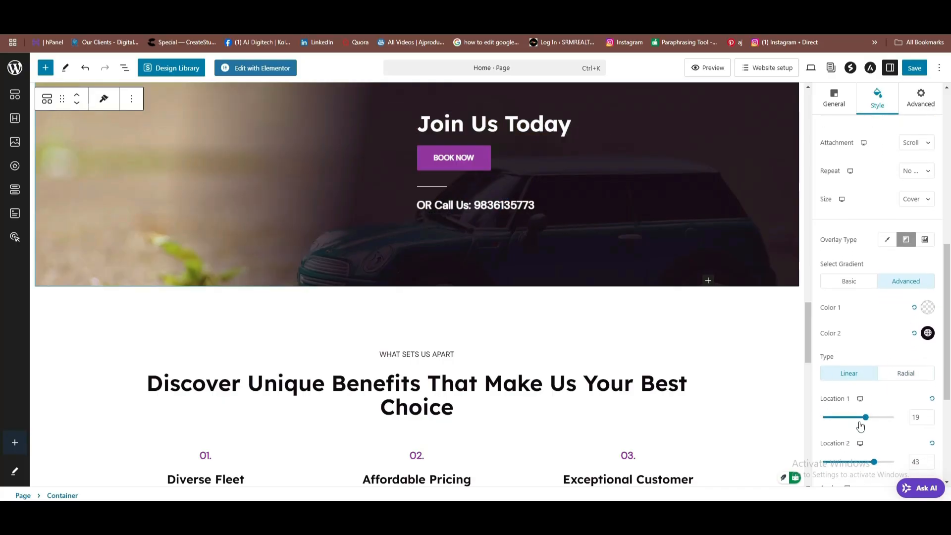
Set the overlay gradient stops to 52 and 53 and the angle to 229.
mouse_move(866, 418)
mouse_down()
mouse_move(850, 421)
mouse_move(884, 418)
mouse_up()
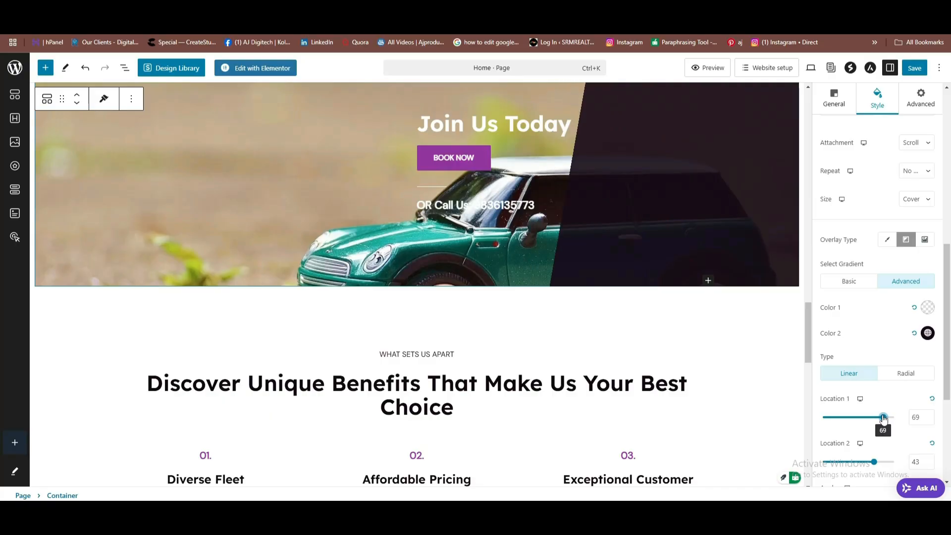
scroll(862, 423, down, 1)
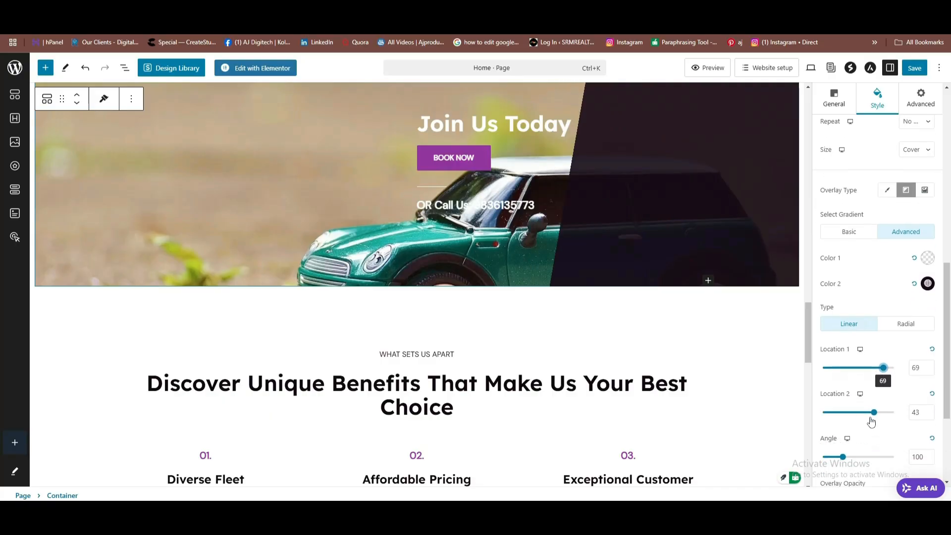
mouse_move(876, 419)
mouse_down()
mouse_move(837, 422)
mouse_move(861, 424)
mouse_up()
drag(843, 456, 868, 452)
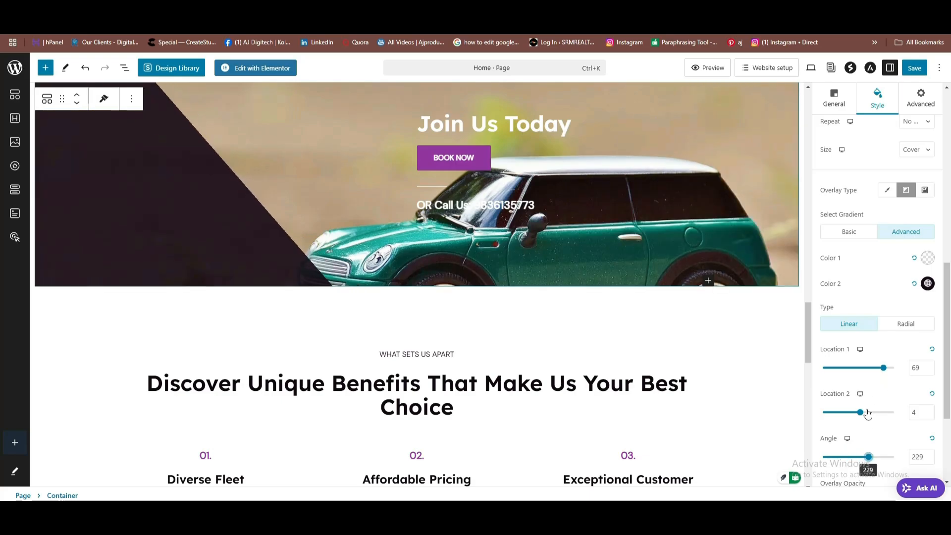
drag(884, 372, 877, 372)
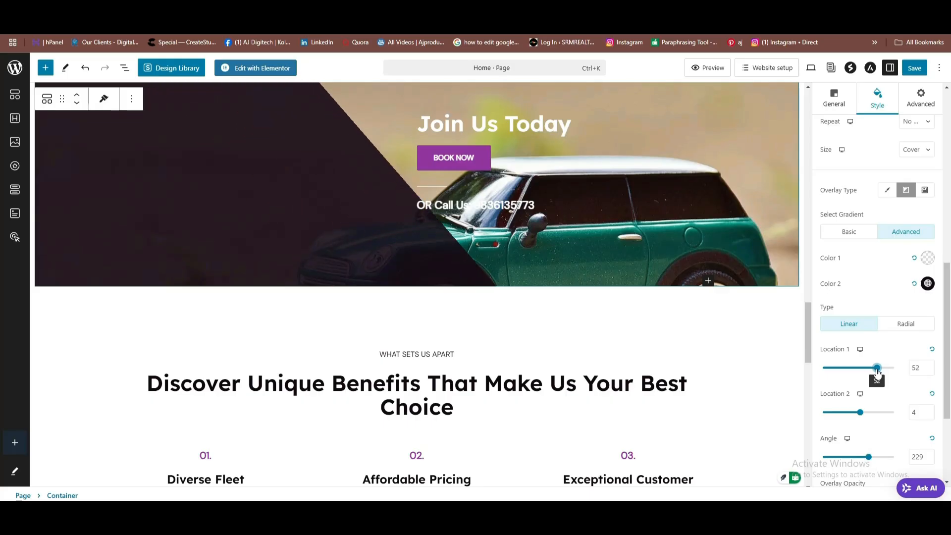
scroll(607, 294, up, 2)
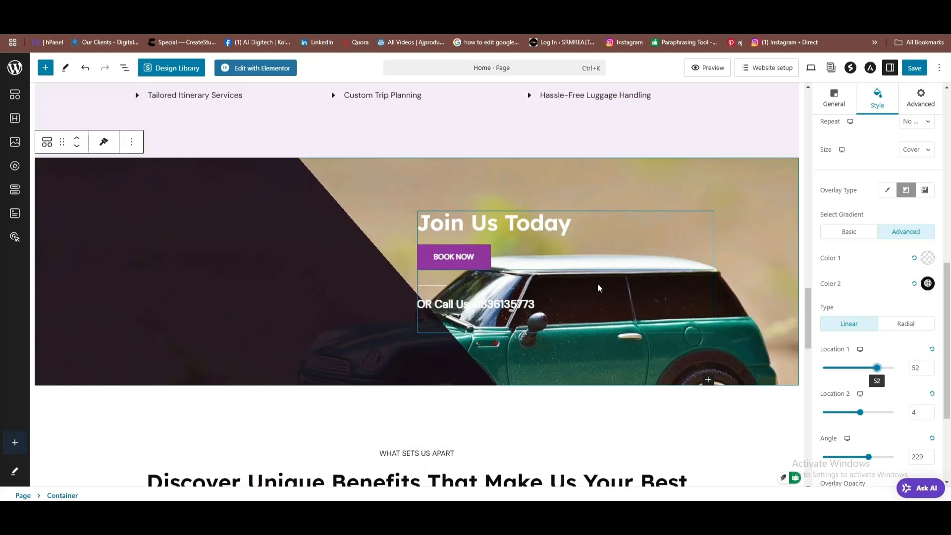
scroll(853, 378, down, 1)
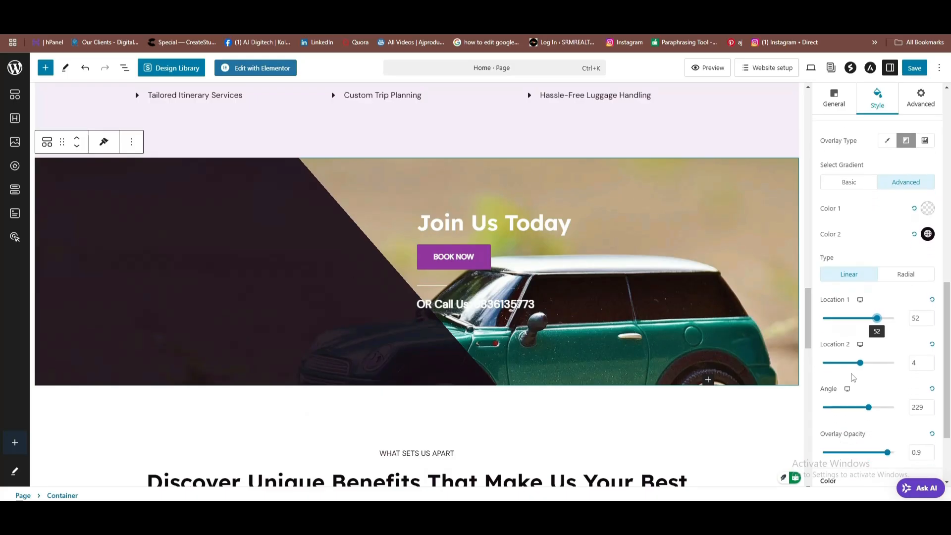
mouse_move(861, 366)
mouse_down()
mouse_move(849, 367)
mouse_move(878, 367)
mouse_up()
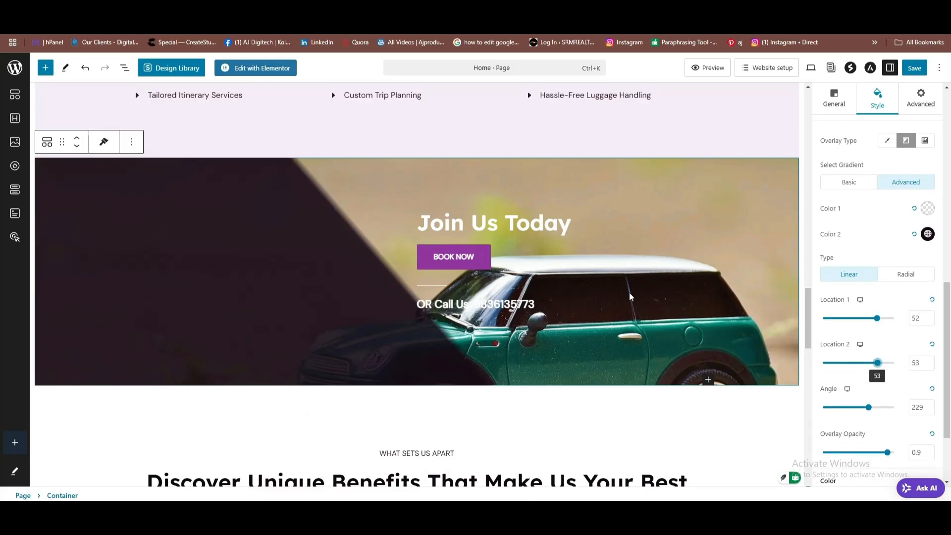
scroll(463, 274, up, 1)
scroll(462, 274, up, 1)
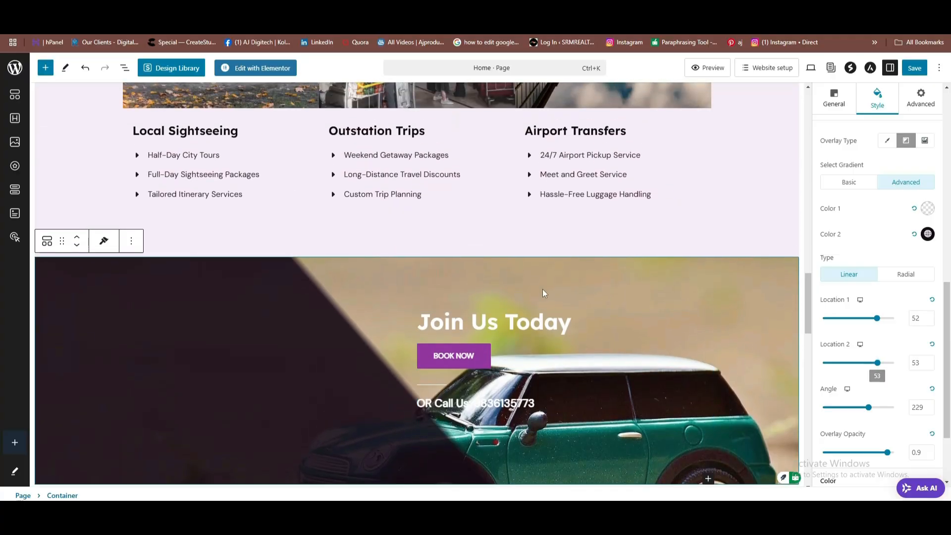
scroll(661, 346, down, 2)
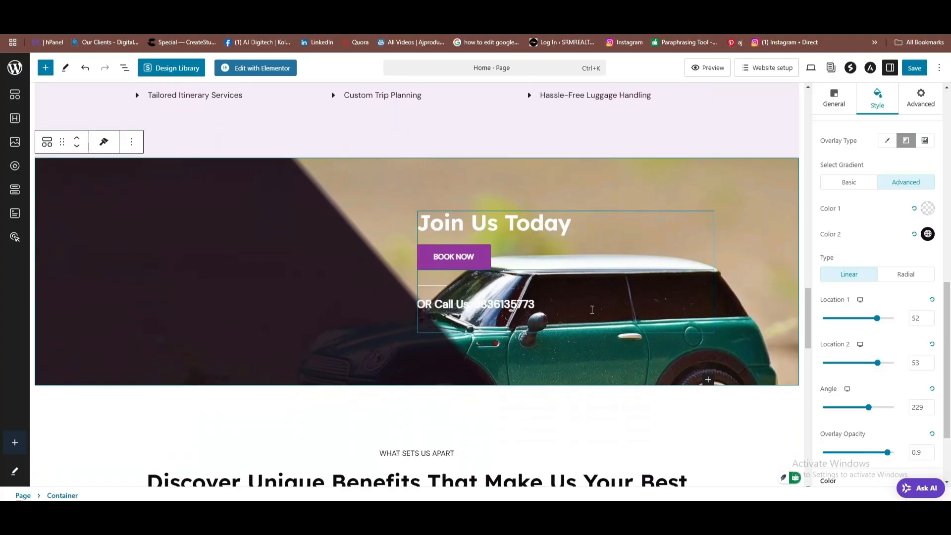
click(559, 301)
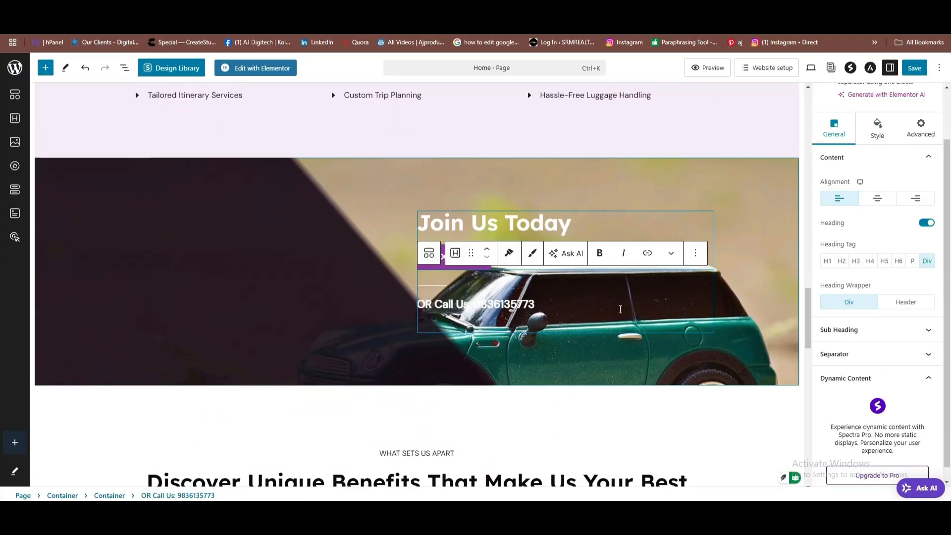
click(732, 255)
scroll(733, 255, down, 1)
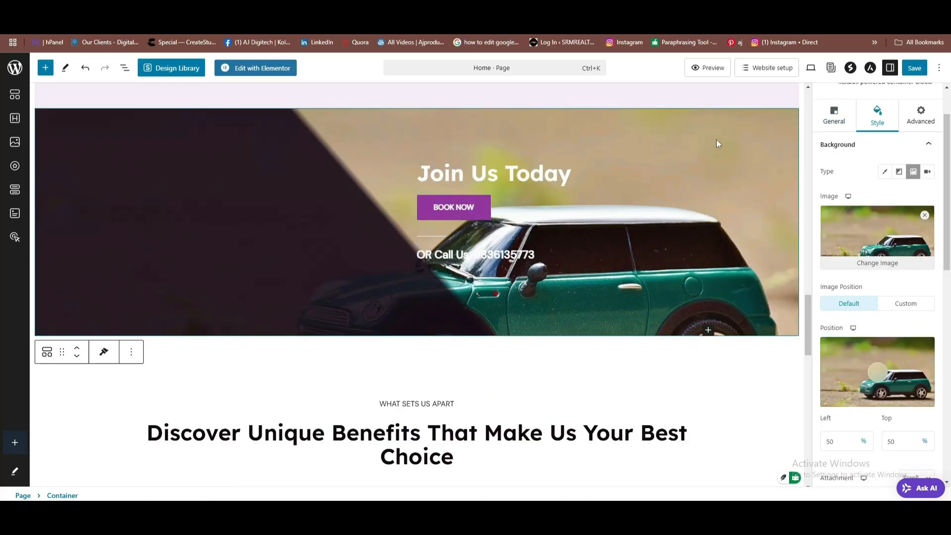
click(483, 253)
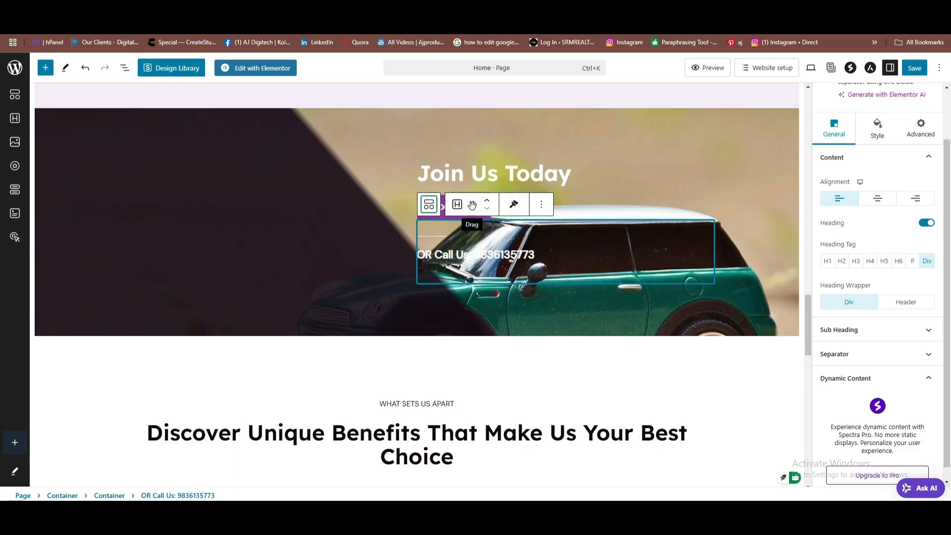
drag(472, 204, 82, 174)
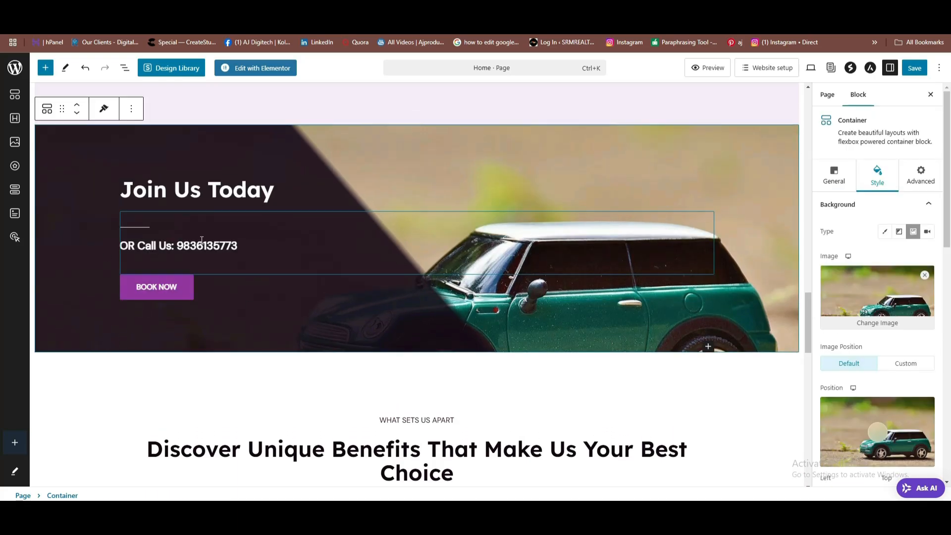
scroll(201, 240, down, 6)
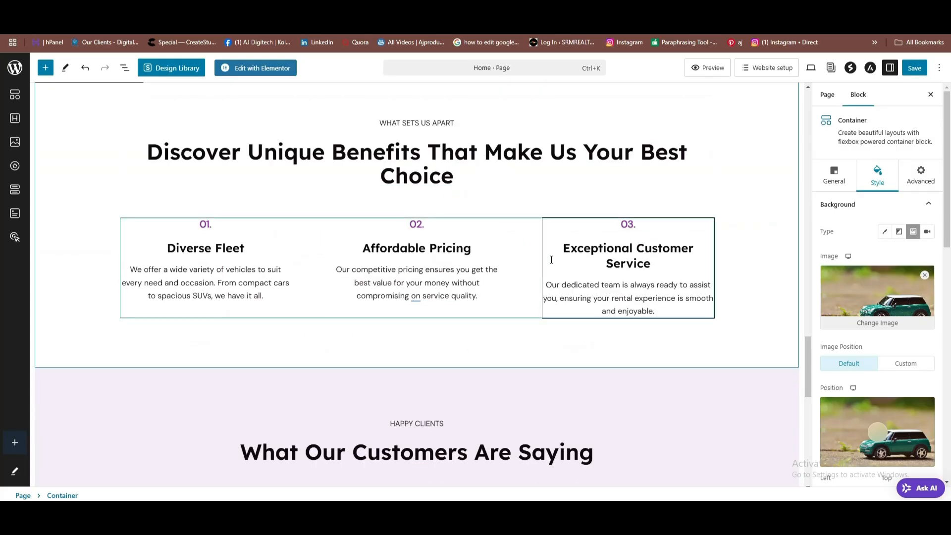
scroll(551, 260, down, 9)
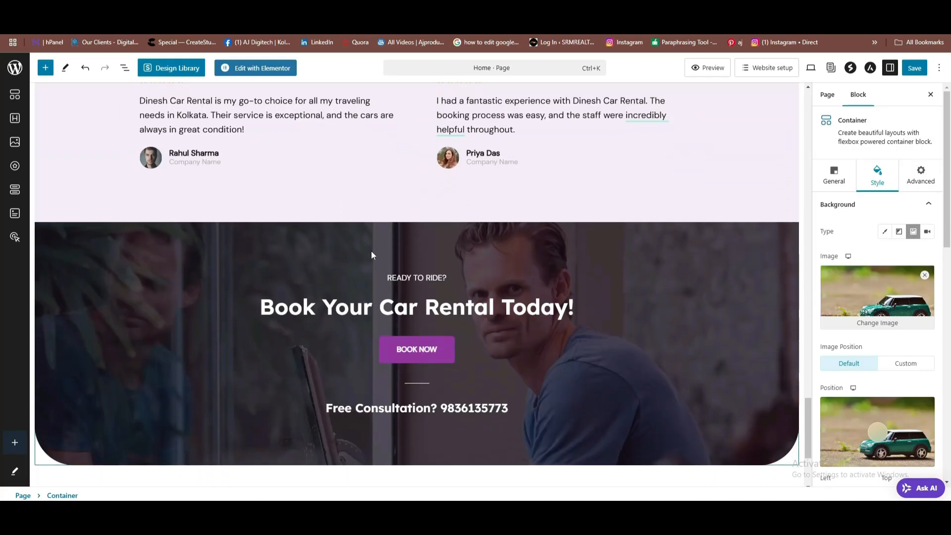
scroll(372, 255, down, 3)
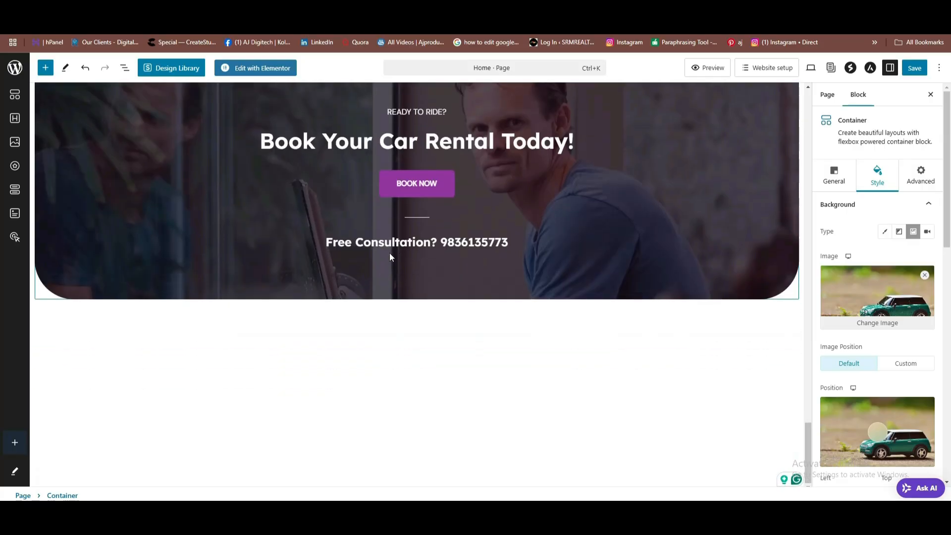
scroll(436, 237, up, 8)
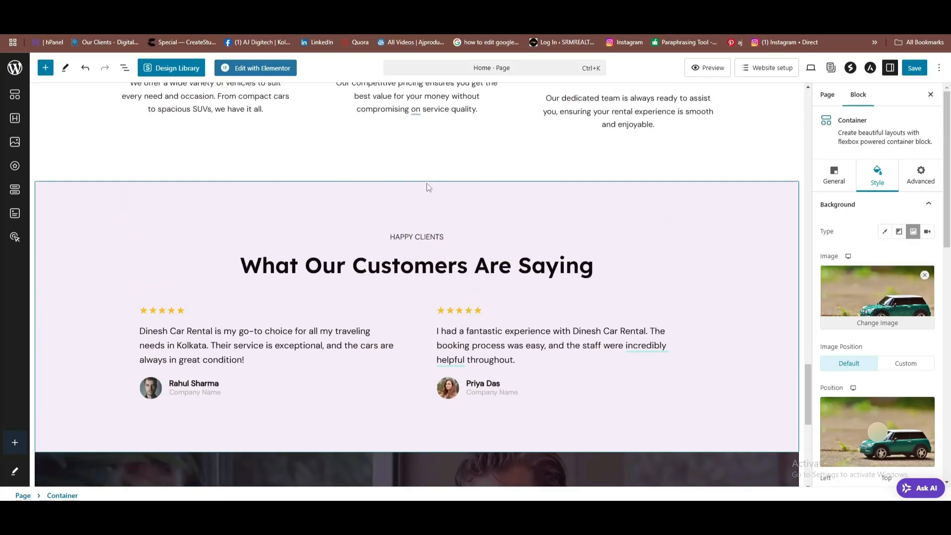
scroll(428, 190, down, 8)
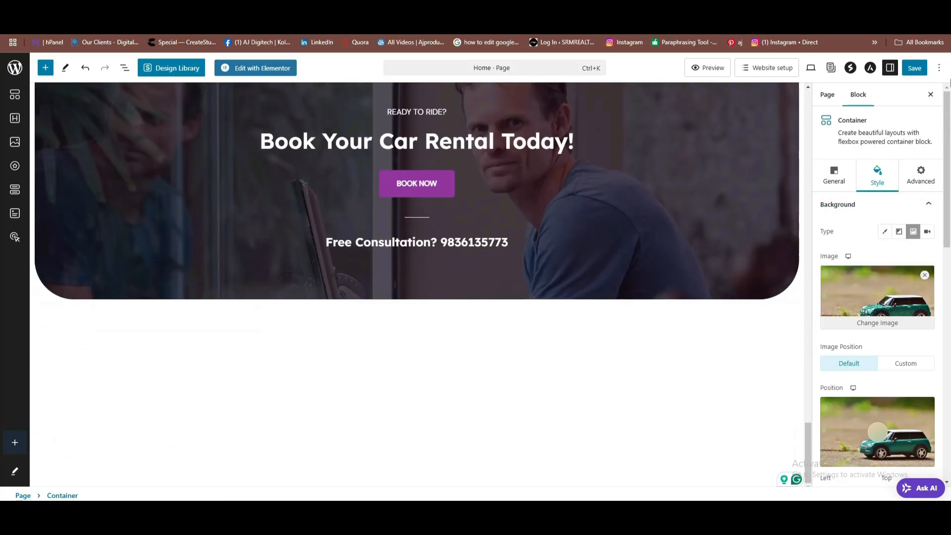
Save the homepage and return to the Hostinger websites list.
click(914, 68)
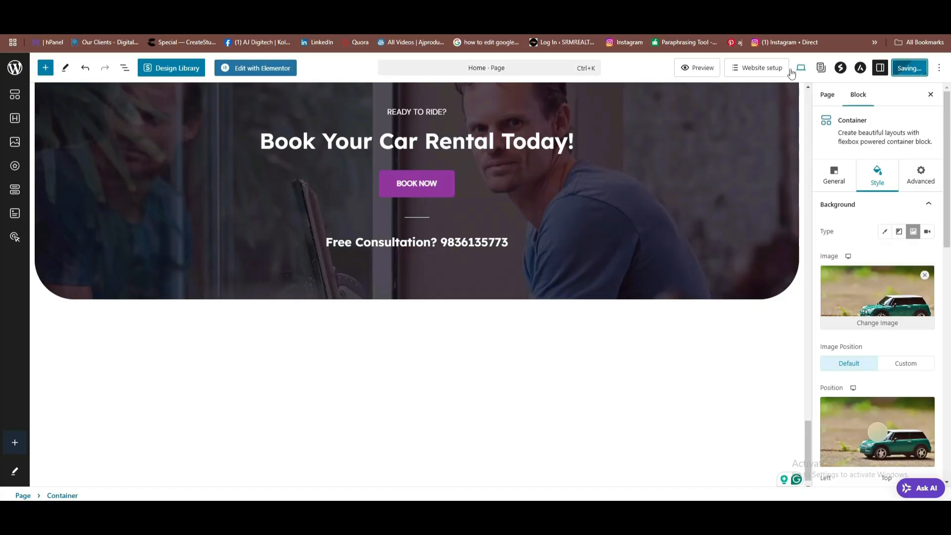
scroll(214, 112, up, 7)
scroll(213, 111, up, 7)
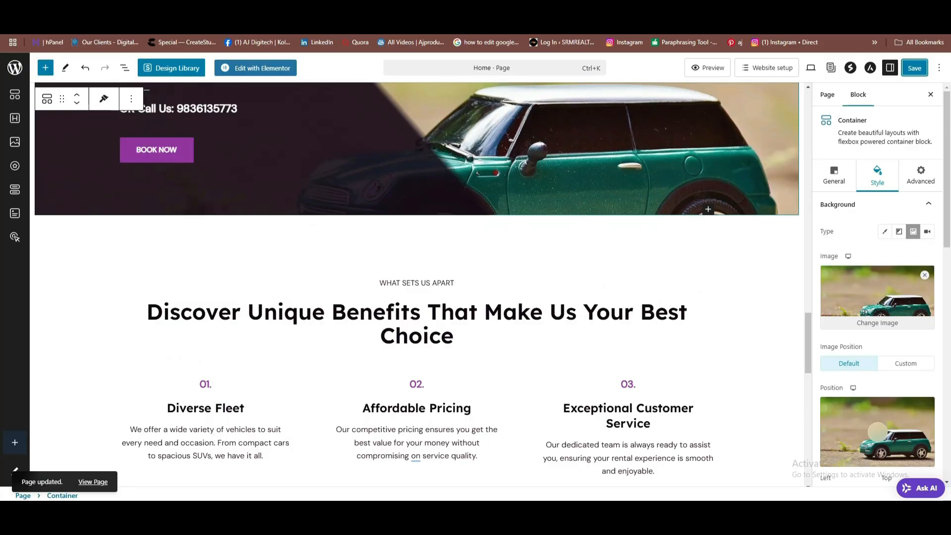
click(357, 20)
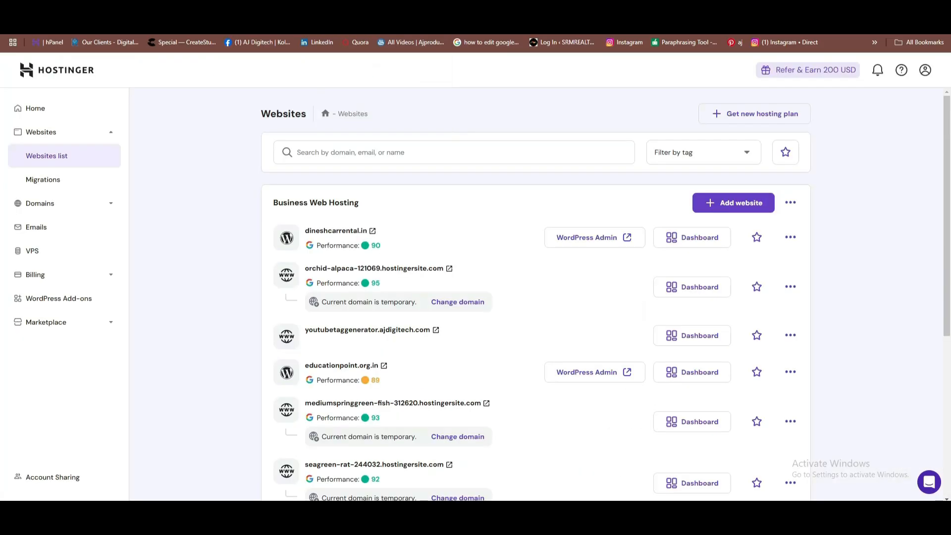
Open dineshcarrental.in and scroll through the live homepage down to the footer.
click(364, 235)
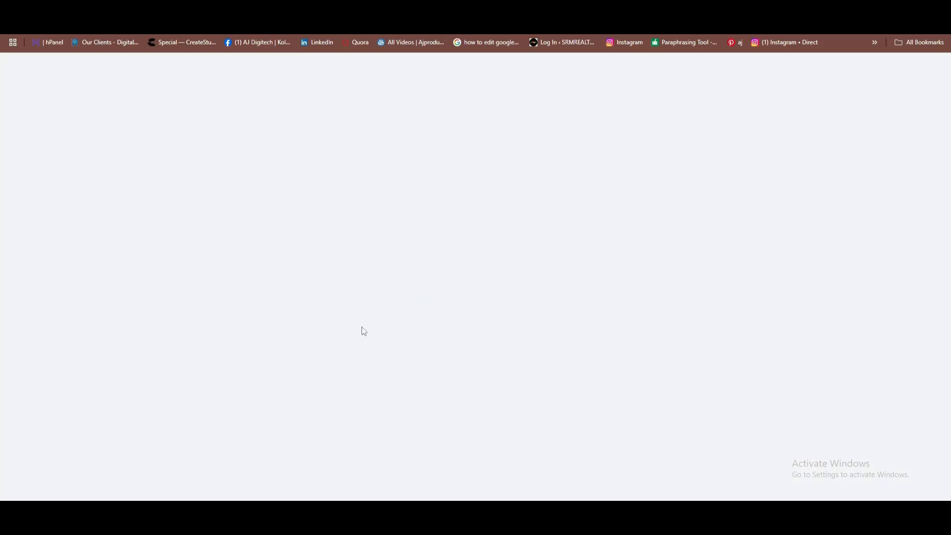
scroll(373, 206, down, 7)
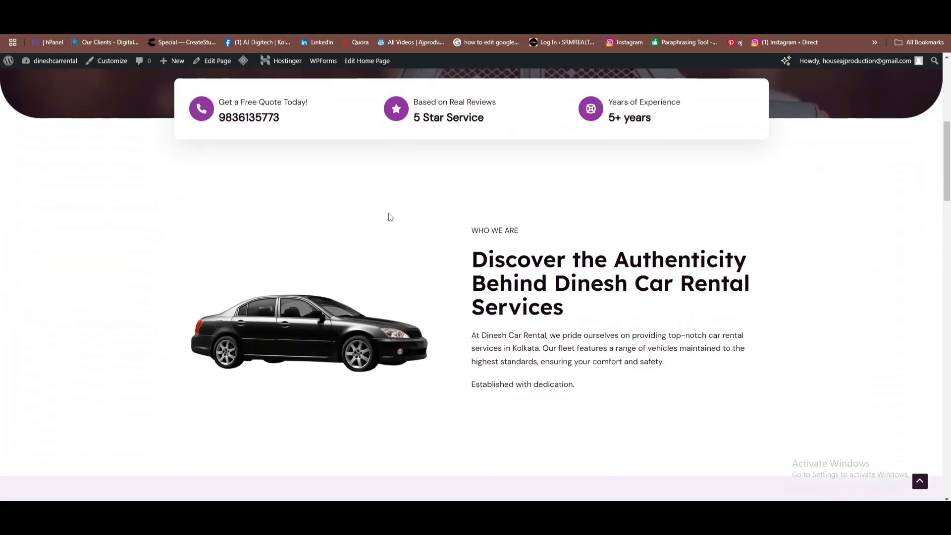
scroll(390, 217, down, 15)
scroll(453, 246, down, 12)
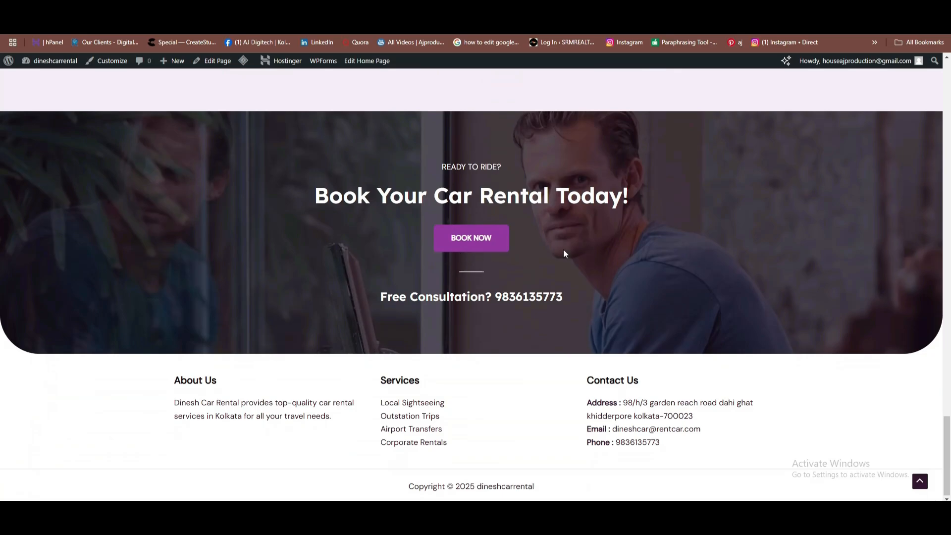
scroll(436, 282, up, 5)
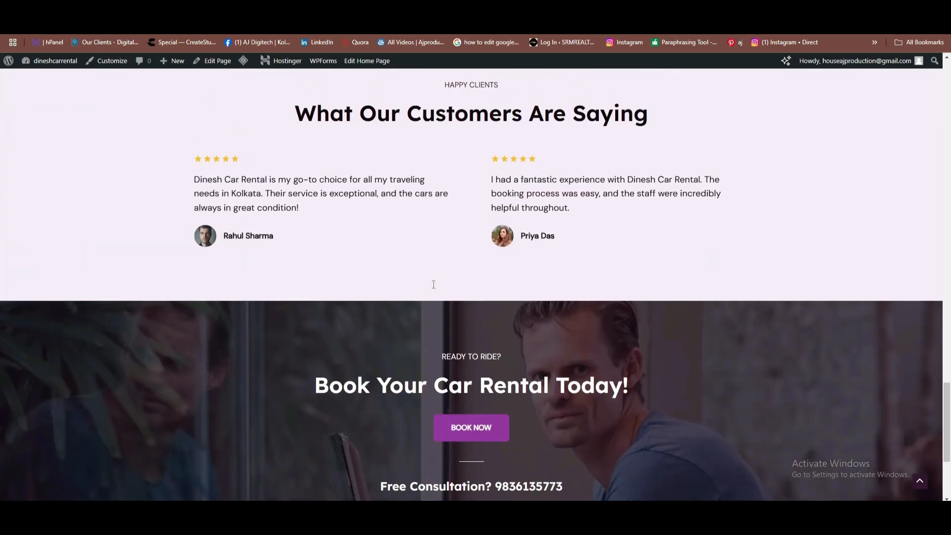
scroll(424, 259, down, 6)
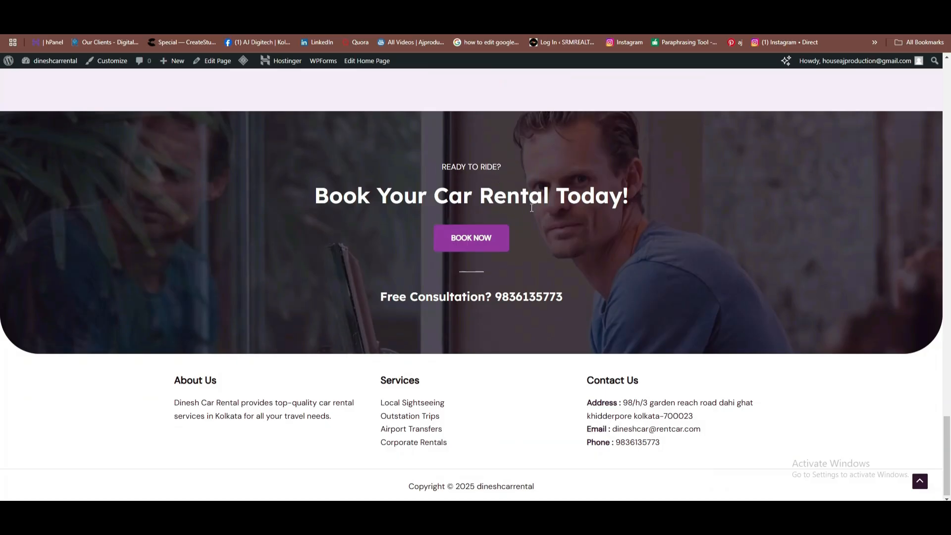
scroll(462, 333, up, 3)
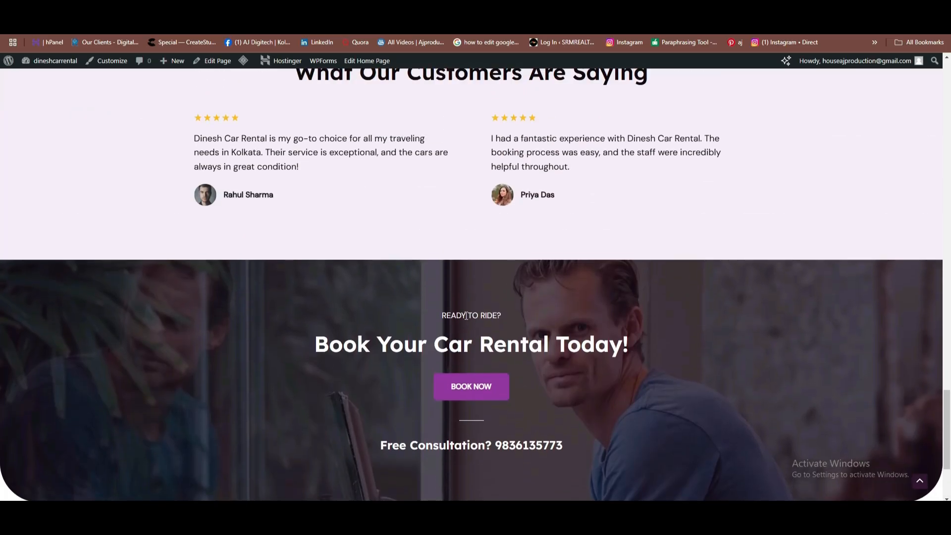
scroll(462, 324, up, 3)
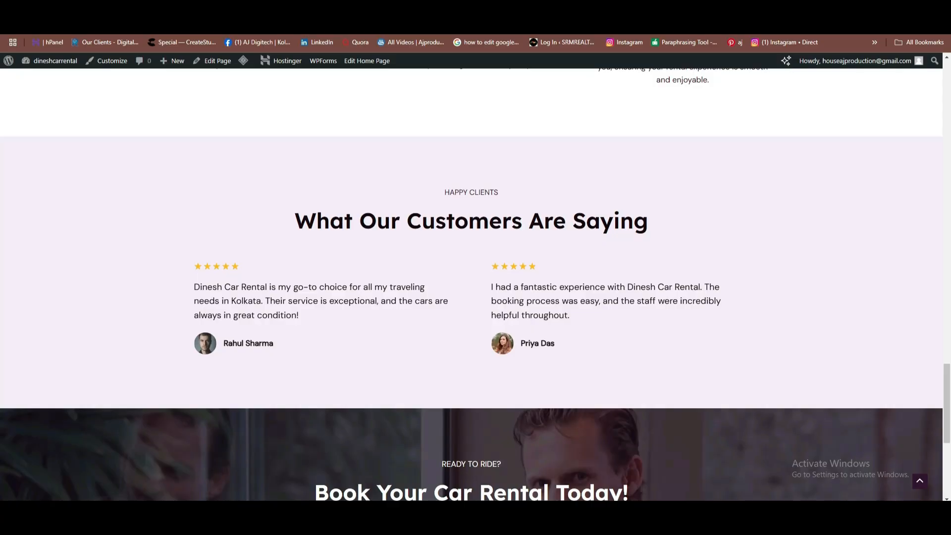
Return to the homepage editor and select the Book Your Car Rental Today! banner.
key(ctrl+Tab)
scroll(537, 195, down, 9)
scroll(545, 192, down, 6)
scroll(547, 178, up, 3)
click(557, 243)
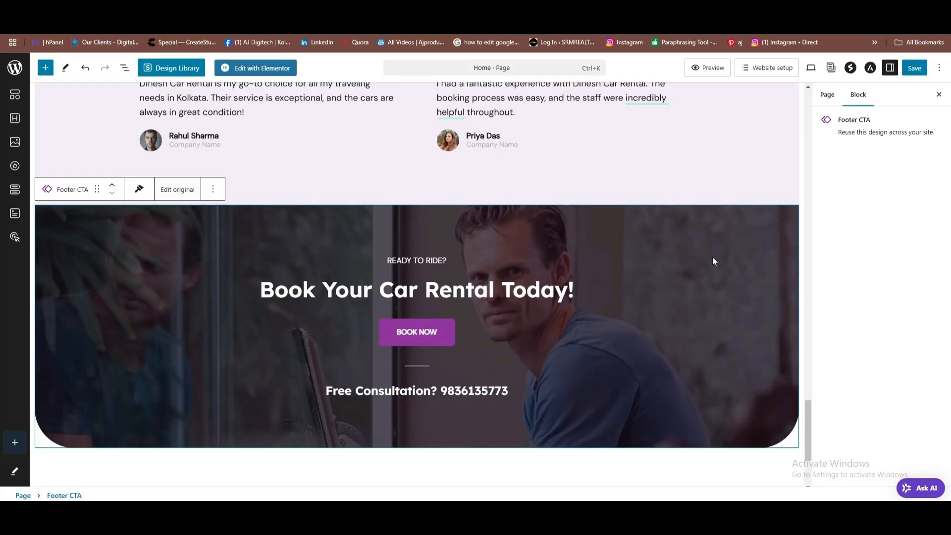
Edit the original Footer CTA pattern and bring up the image picker for its container background.
click(828, 95)
click(177, 190)
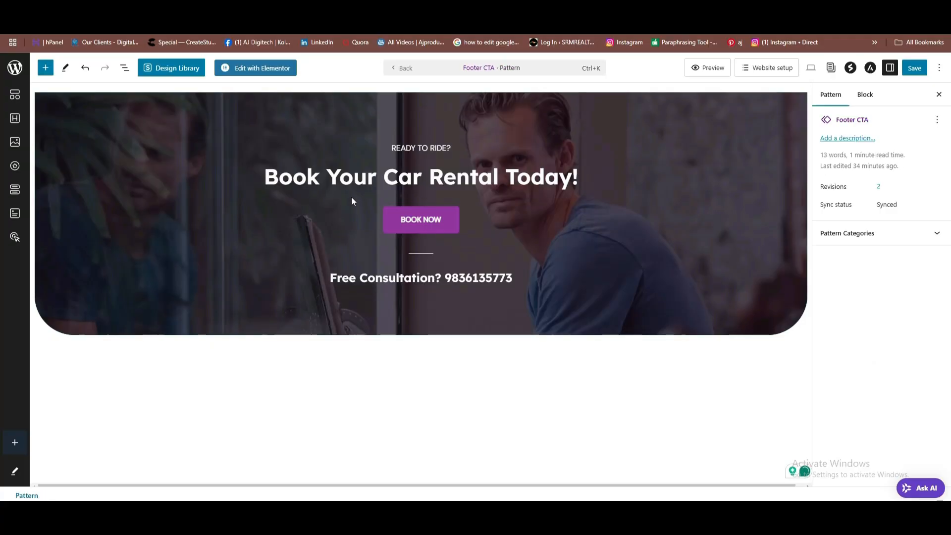
click(357, 218)
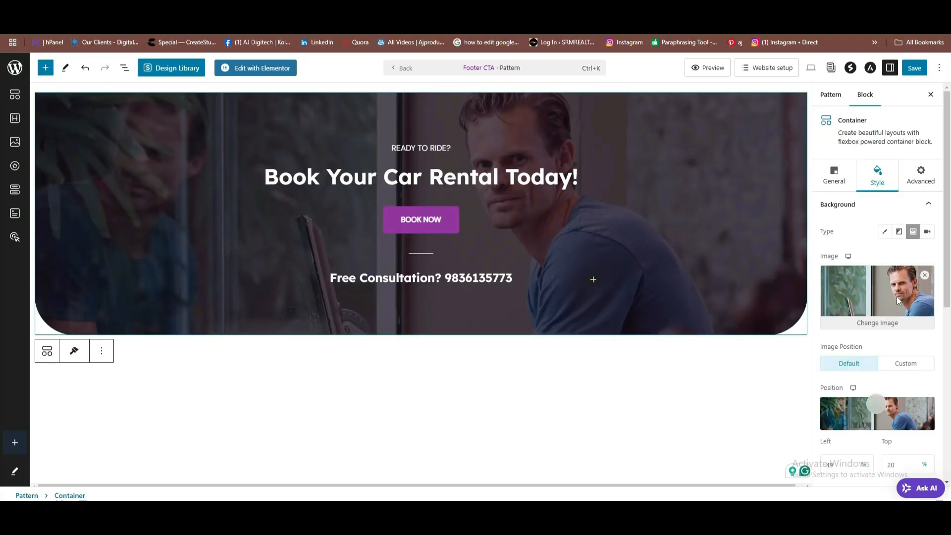
click(876, 324)
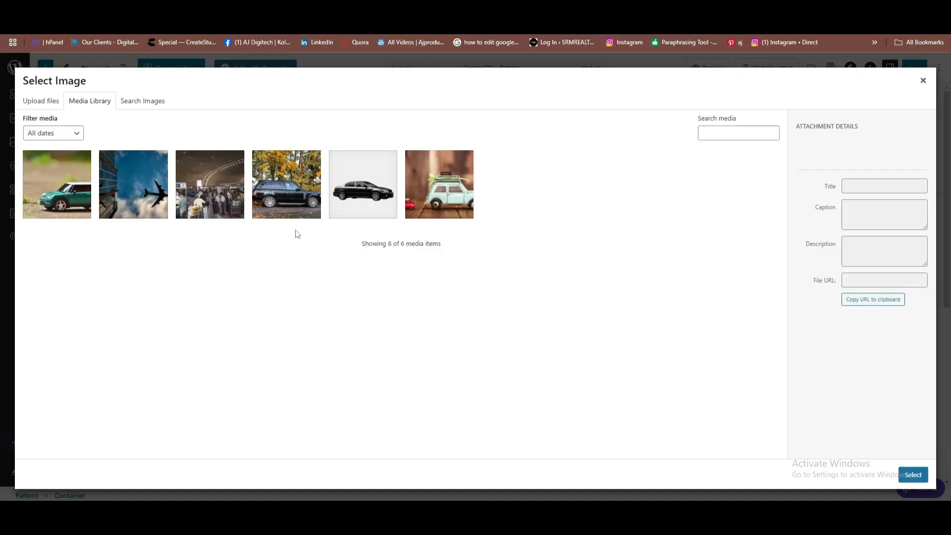
Upload Untitled design (34).png, the hand-and-yellow-taxi photo, as the Footer CTA background.
click(40, 108)
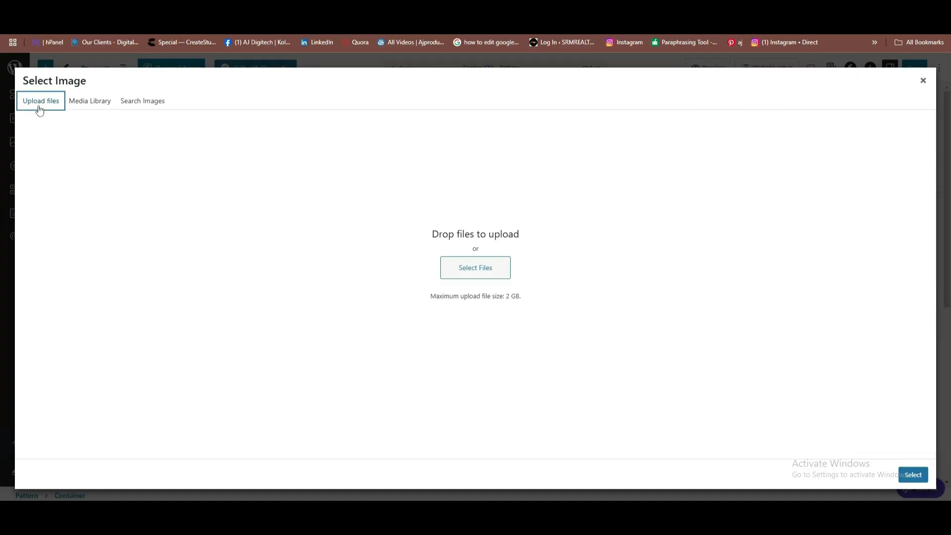
click(483, 270)
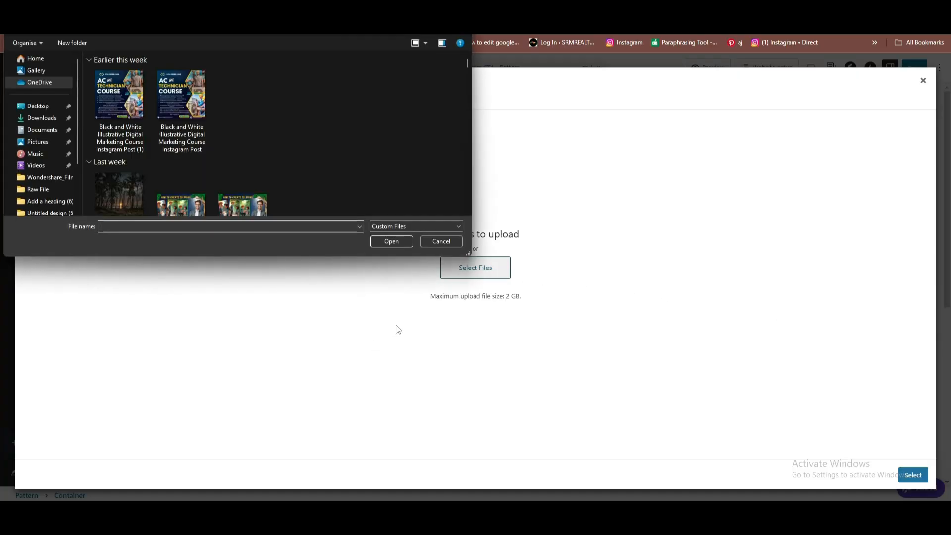
scroll(175, 124, down, 10)
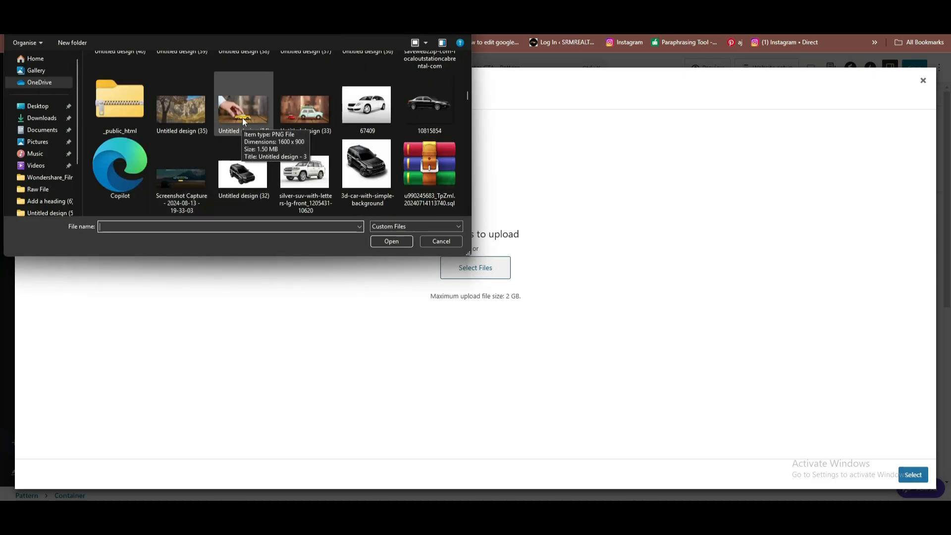
click(242, 118)
click(388, 240)
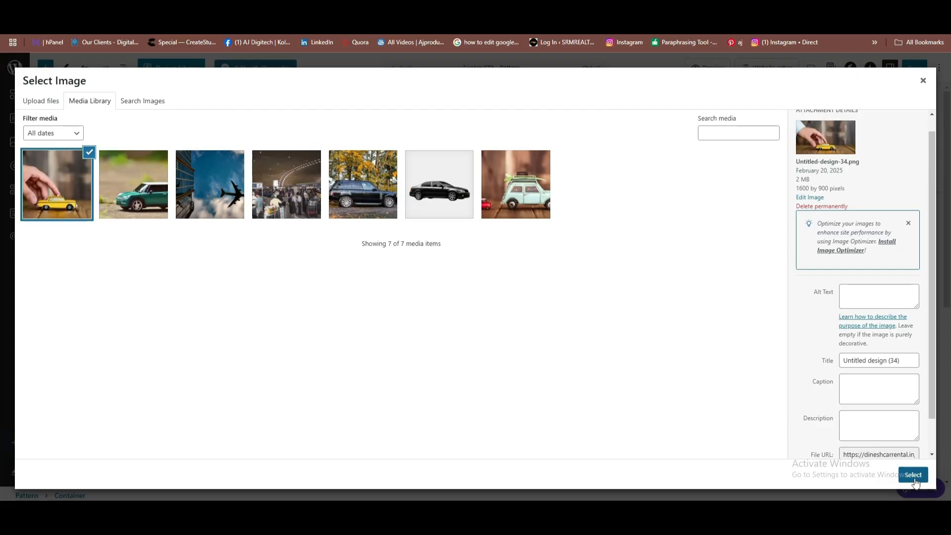
click(913, 475)
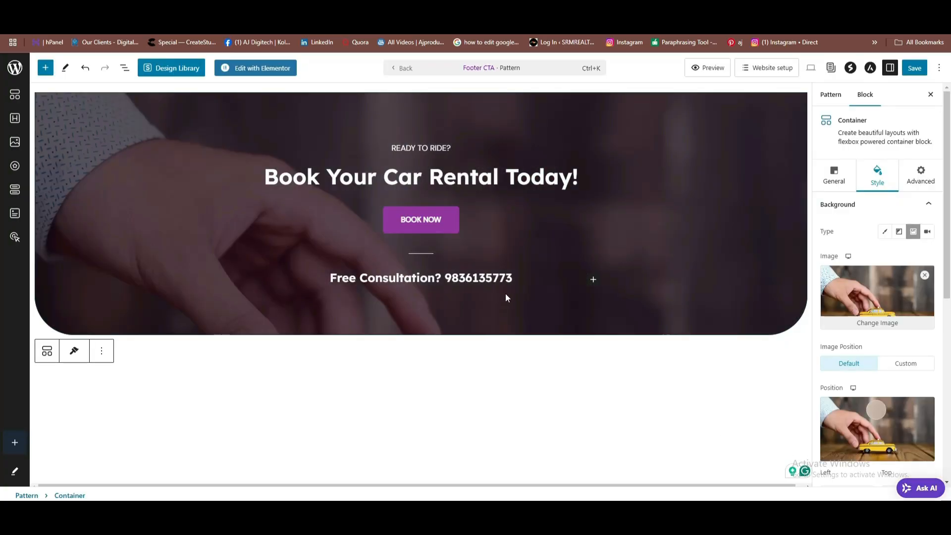
Change the background position Top value from 20 to 72%.
scroll(920, 346, down, 3)
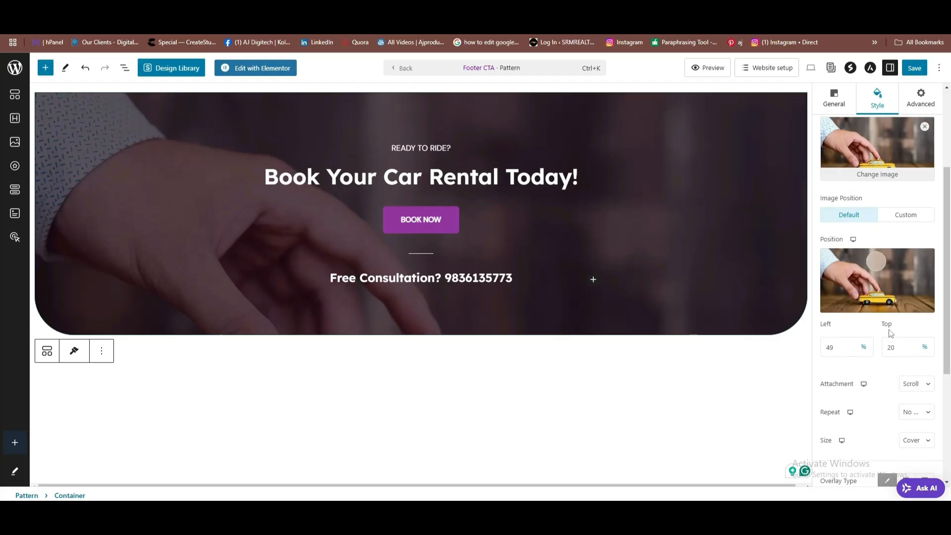
click(901, 349)
double_click(890, 350)
text(72)
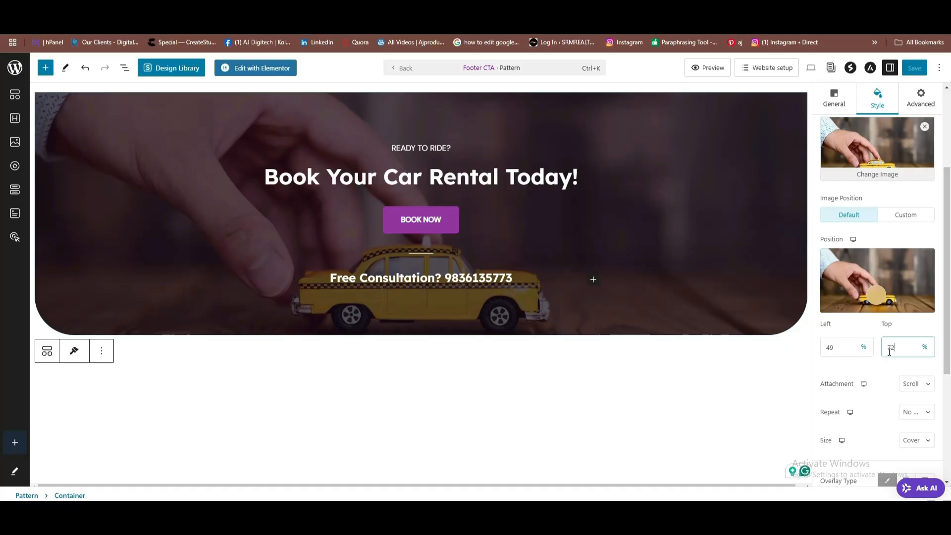
Save the Footer CTA pattern and check the banner on the live site.
click(913, 68)
click(914, 69)
click(436, 25)
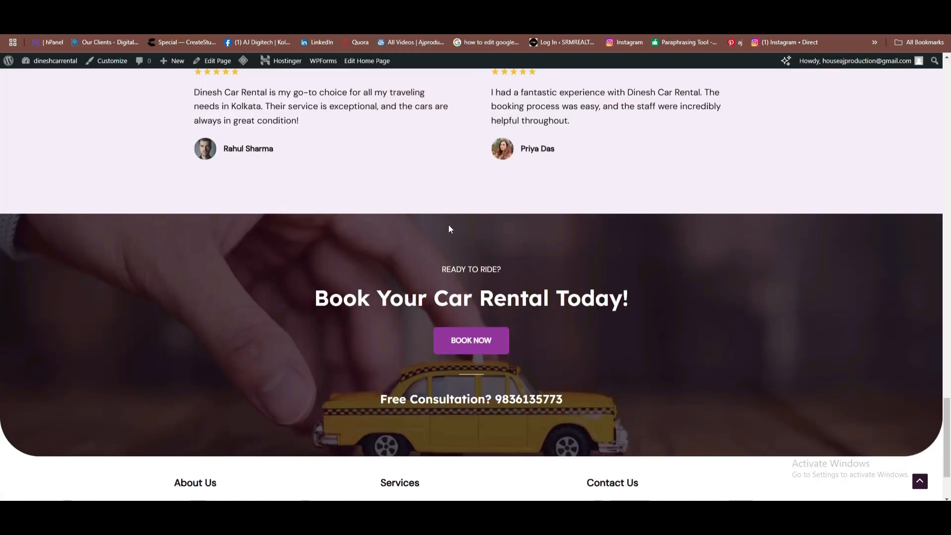
scroll(447, 225, down, 2)
scroll(454, 213, up, 5)
scroll(456, 218, up, 3)
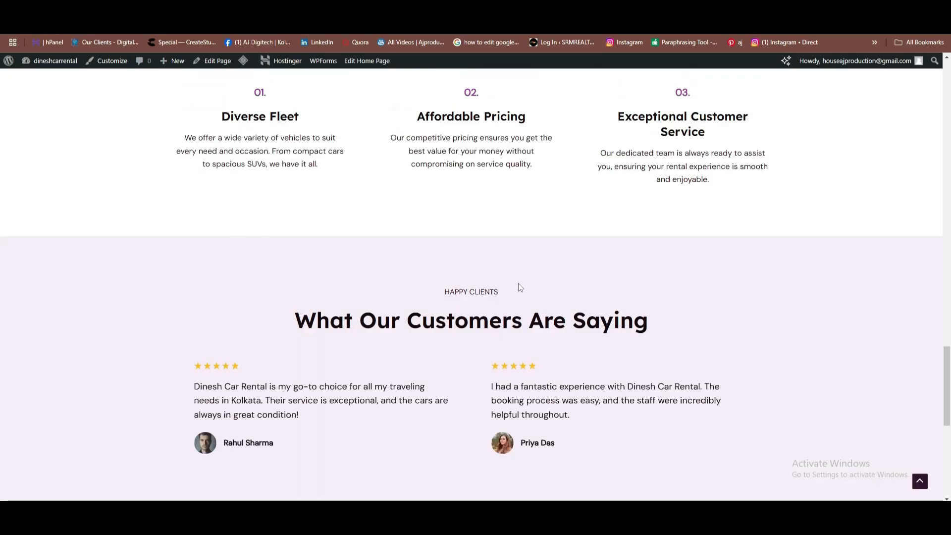
scroll(518, 283, up, 10)
scroll(521, 201, up, 15)
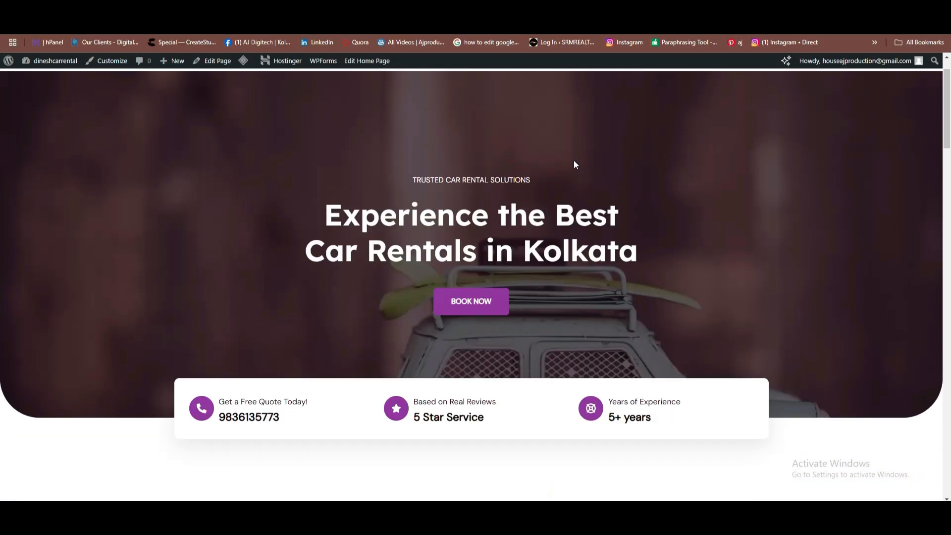
scroll(613, 117, down, 3)
scroll(614, 114, up, 3)
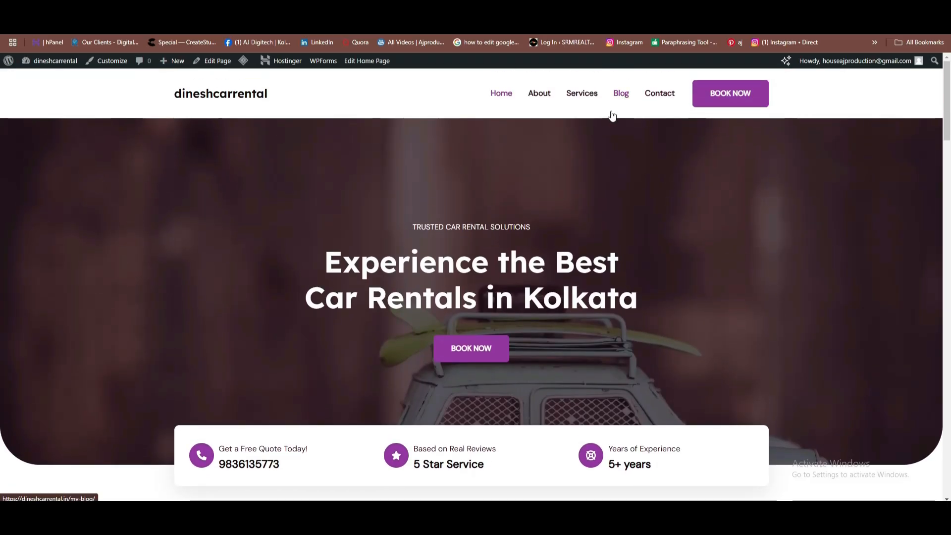
scroll(612, 115, down, 15)
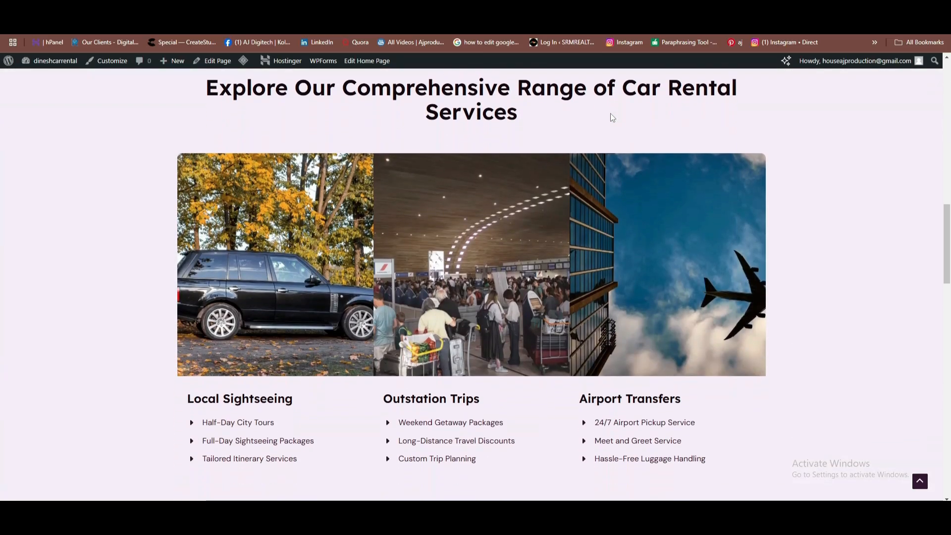
scroll(613, 117, down, 13)
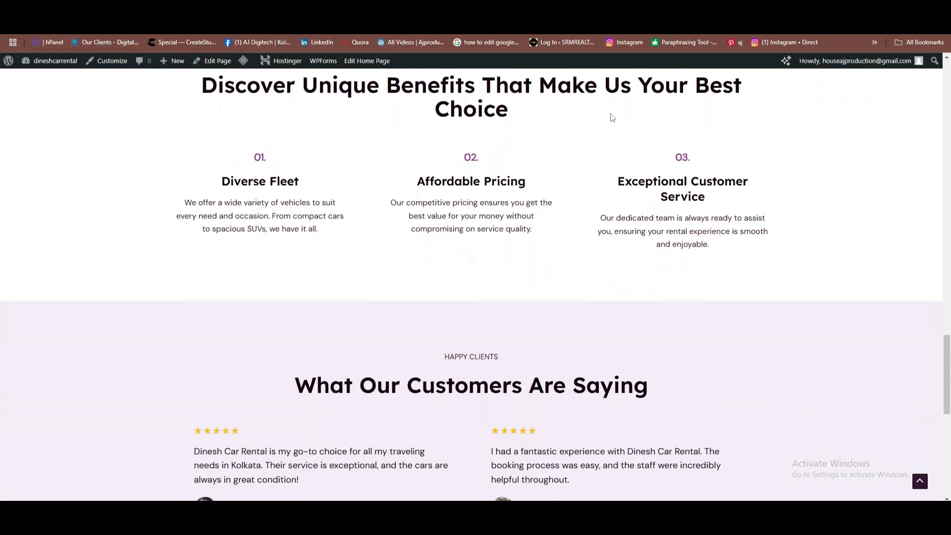
scroll(612, 117, down, 10)
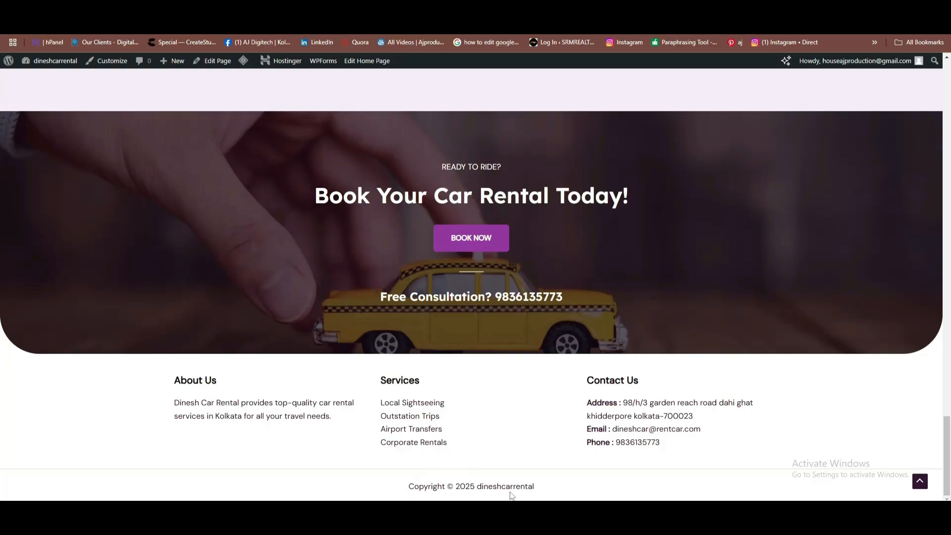
scroll(546, 331, up, 20)
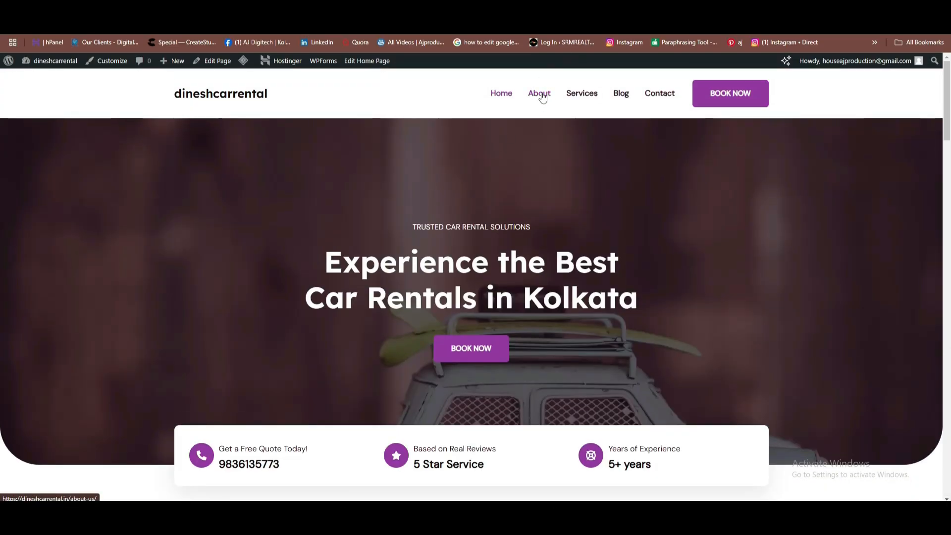
Go to the live About Us page and scroll through Who We Are and Our Principles and Commitments.
click(542, 99)
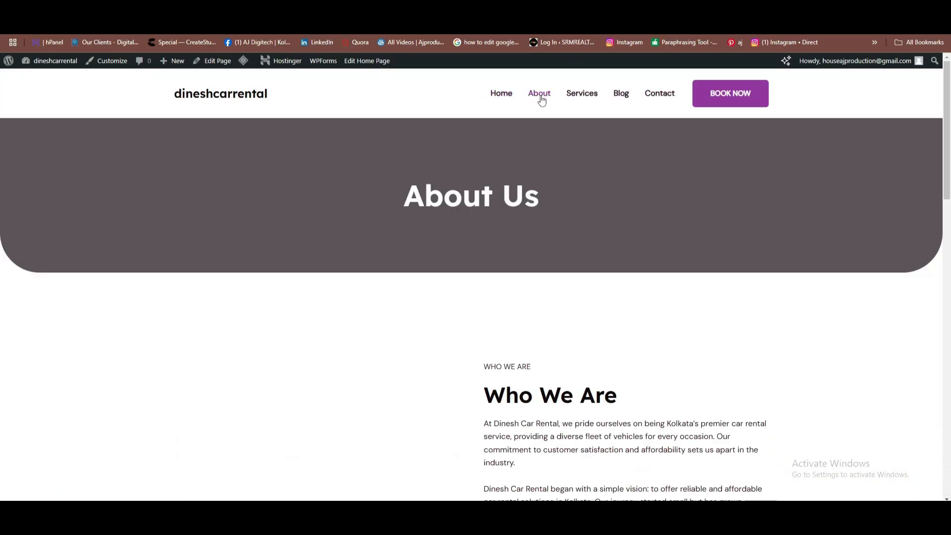
scroll(495, 203, down, 5)
scroll(495, 217, down, 3)
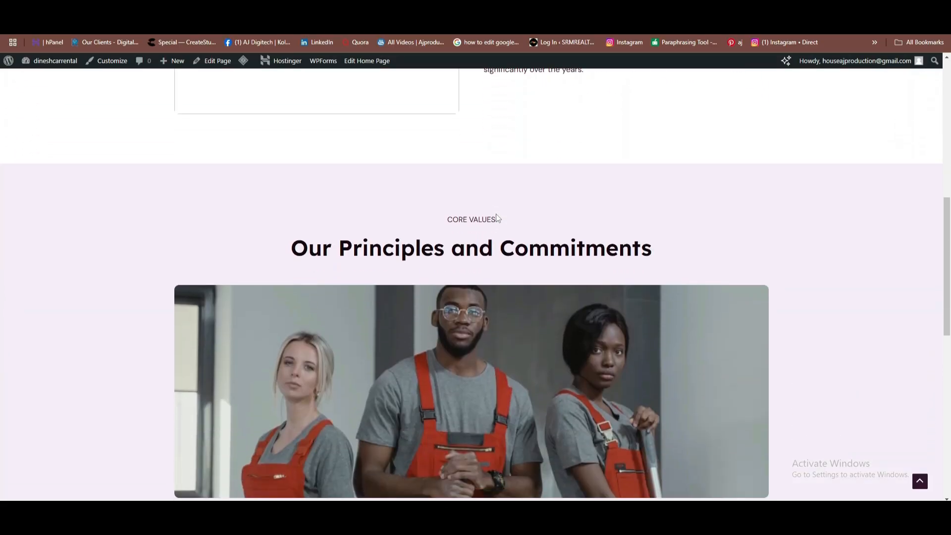
scroll(495, 213, up, 4)
scroll(372, 174, up, 2)
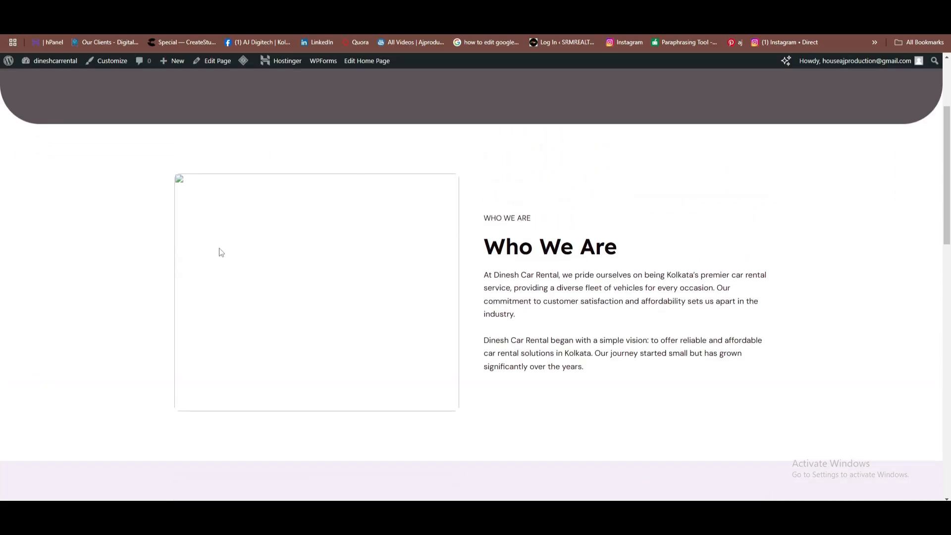
scroll(221, 252, down, 10)
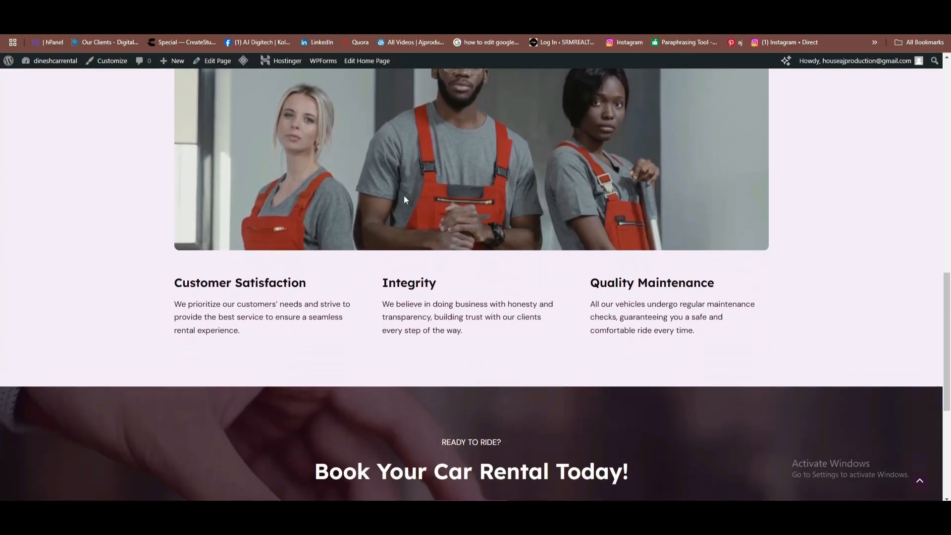
scroll(397, 190, down, 5)
scroll(541, 218, up, 10)
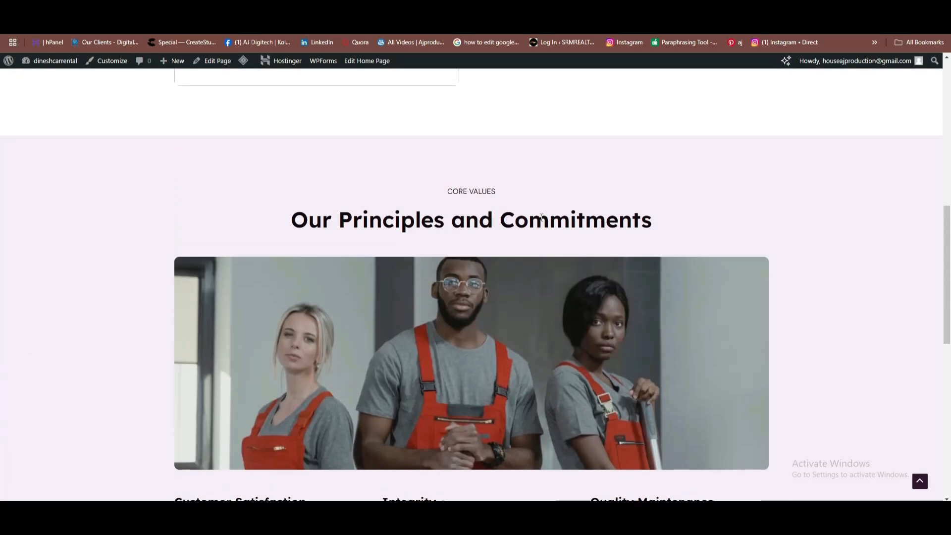
scroll(541, 218, up, 9)
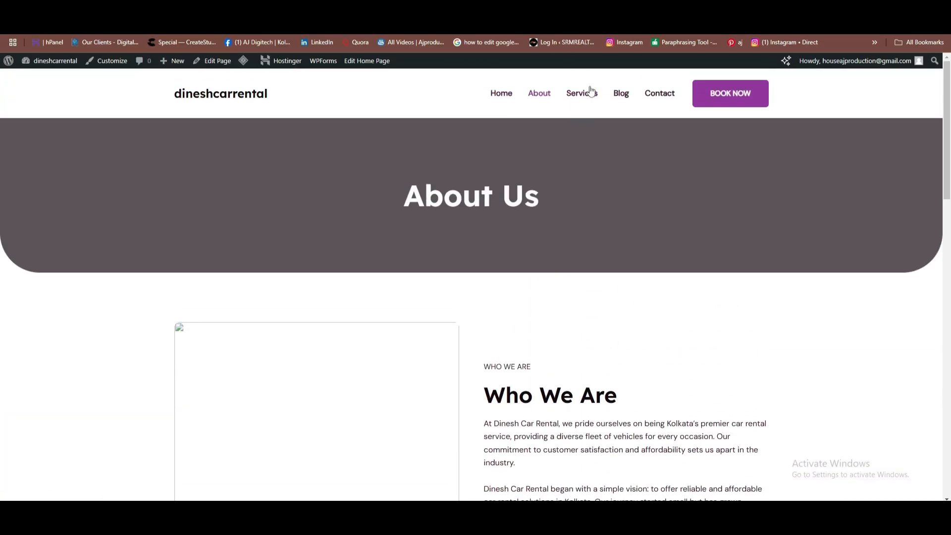
Go to the live Services page and scroll past the blank Local Sightseeing and Outstation Trips images.
click(586, 97)
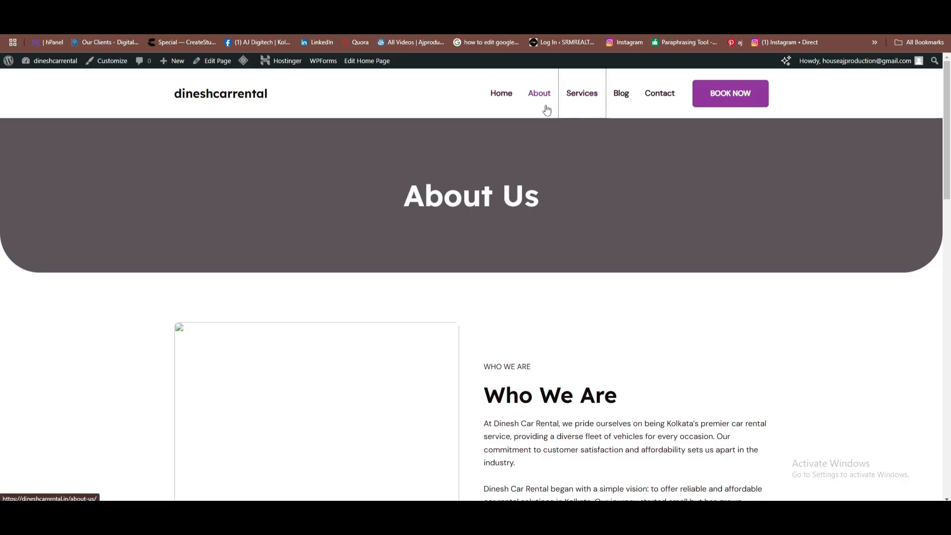
scroll(556, 392, down, 5)
scroll(475, 356, down, 4)
scroll(442, 263, up, 4)
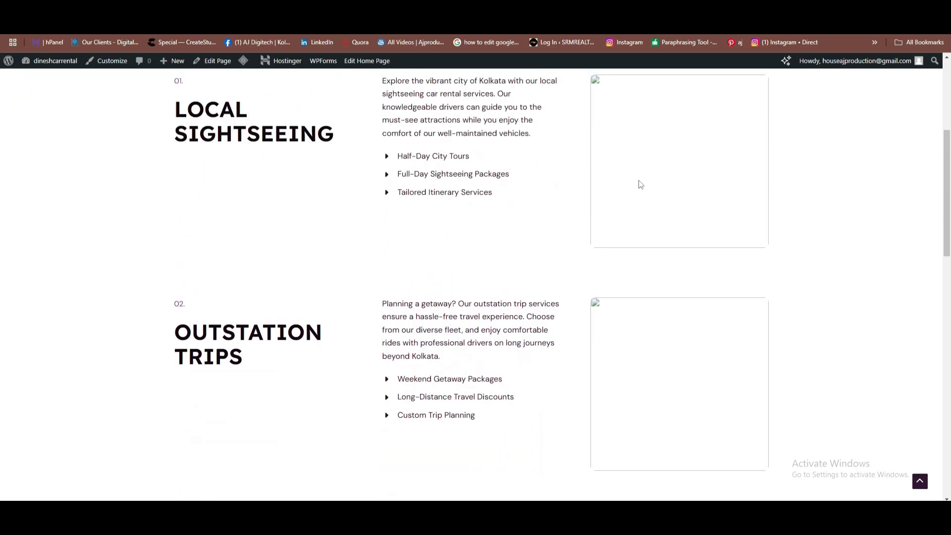
scroll(640, 184, down, 10)
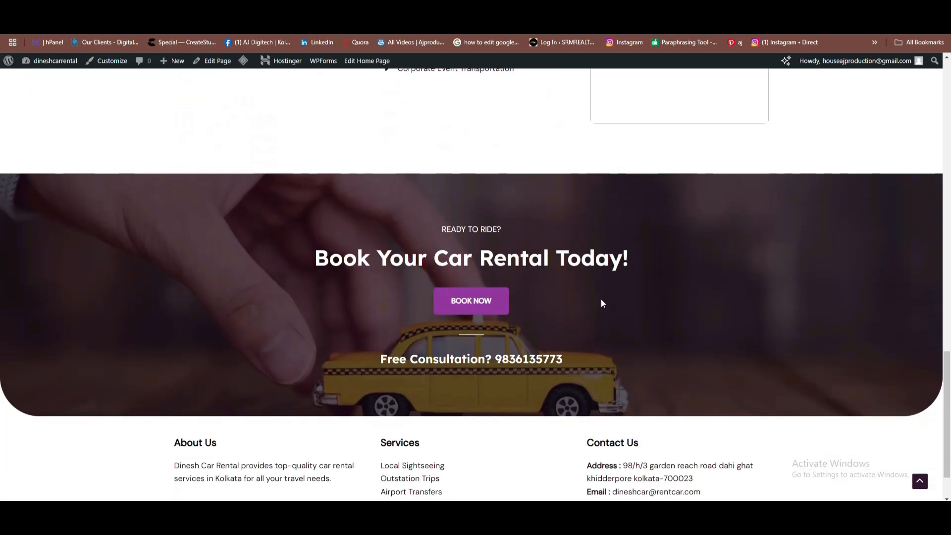
scroll(531, 303, up, 8)
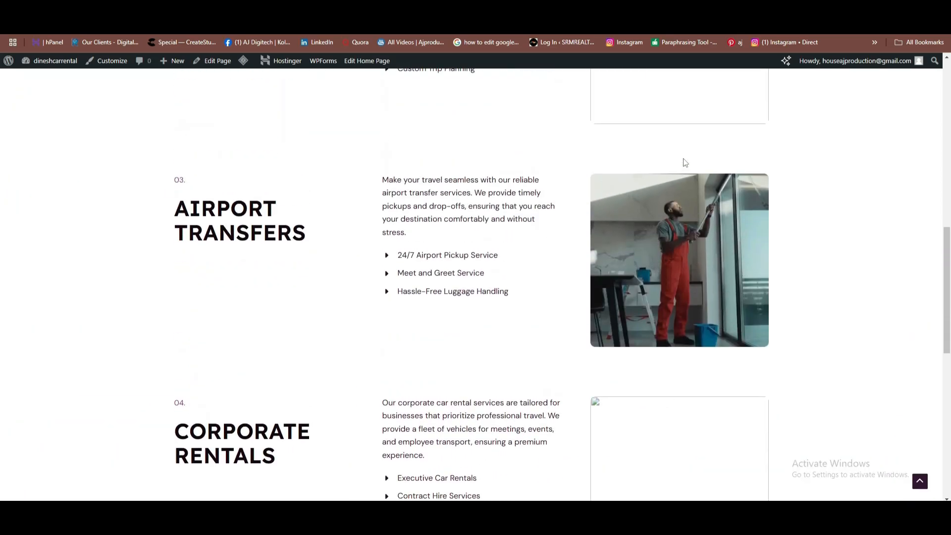
scroll(685, 163, up, 7)
scroll(459, 196, up, 1)
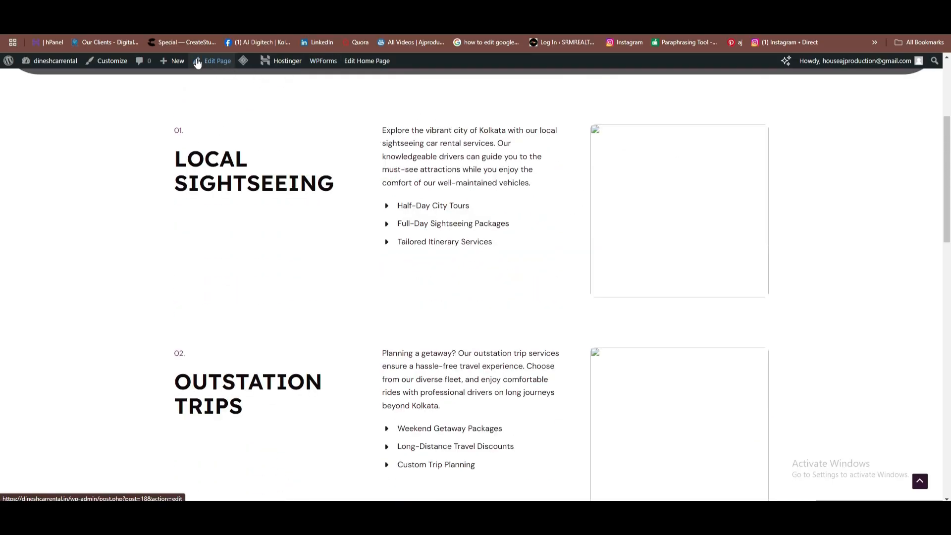
Edit the Services page and set the Local Sightseeing image to the black SUV photo (4.png).
click(213, 62)
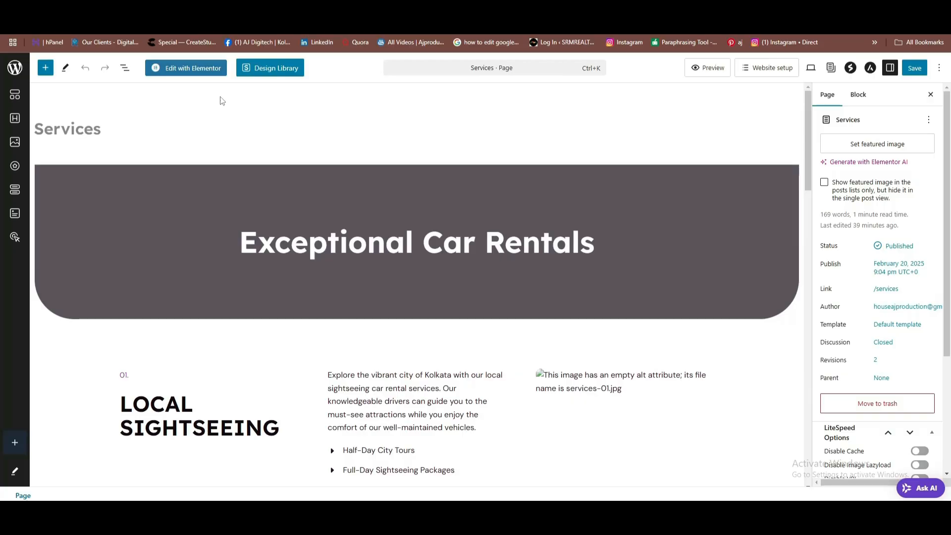
scroll(493, 272, down, 5)
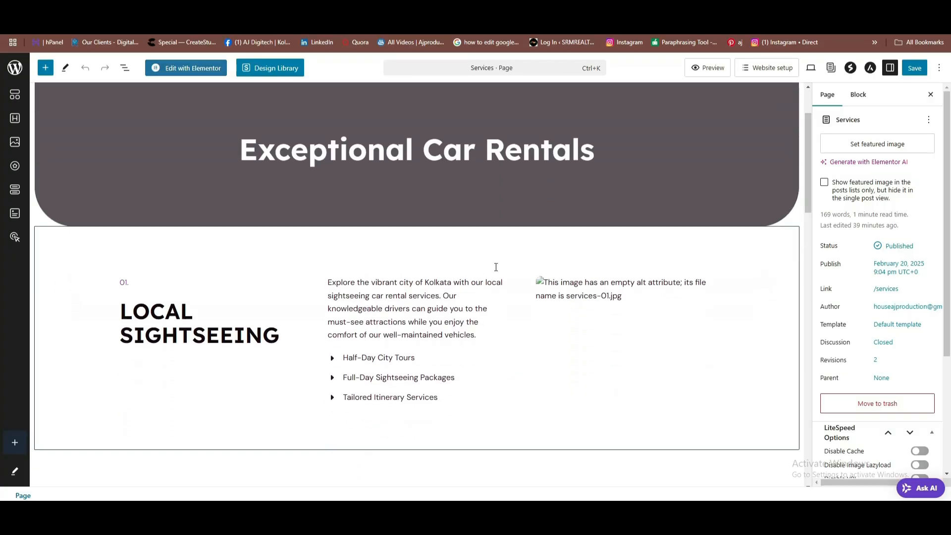
scroll(519, 223, down, 1)
scroll(520, 220, up, 2)
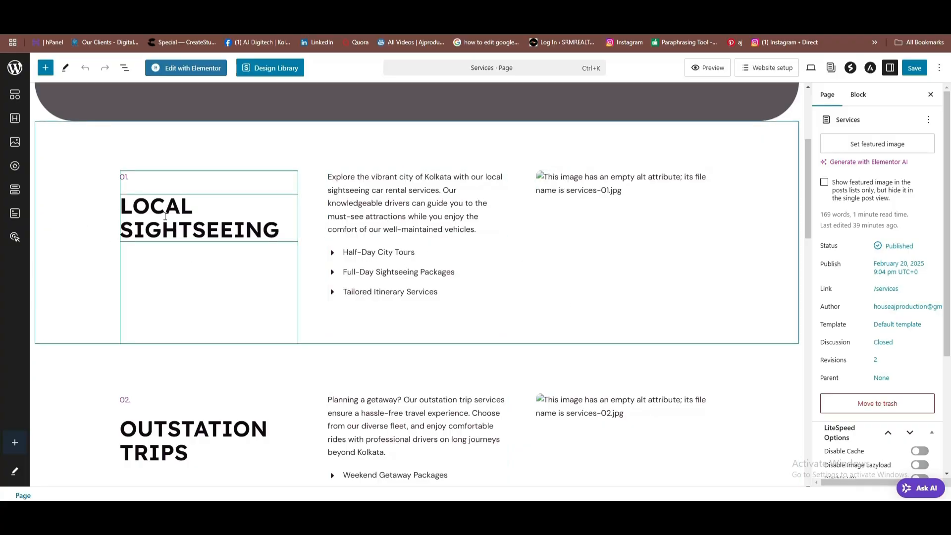
click(571, 181)
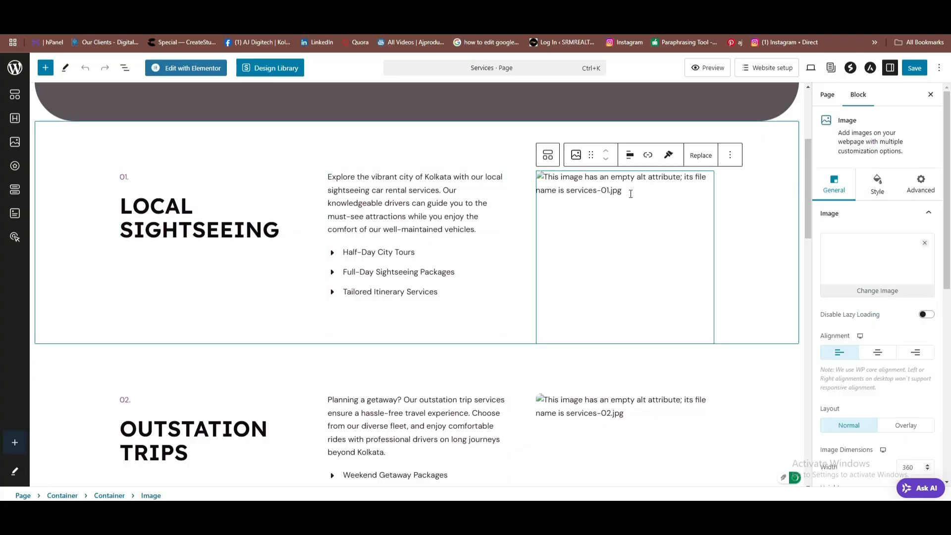
click(876, 296)
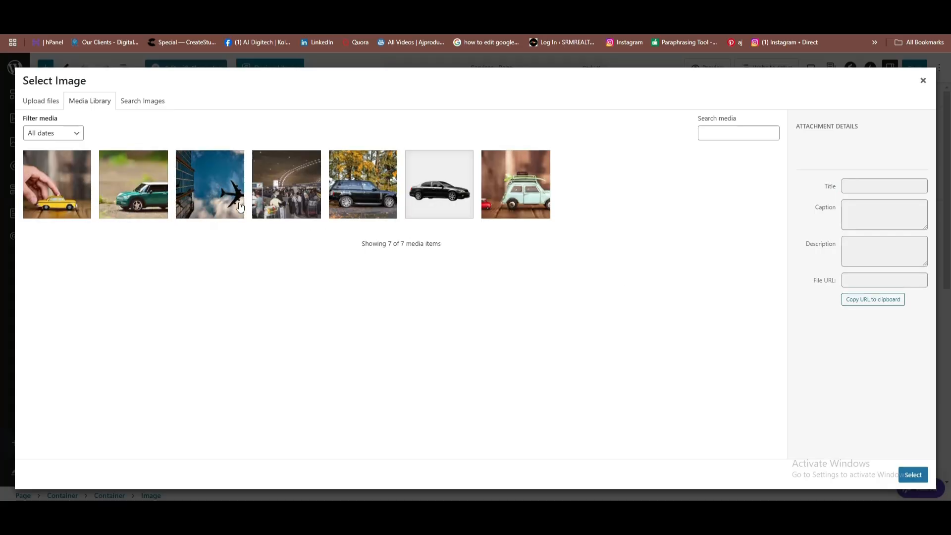
click(389, 218)
click(913, 475)
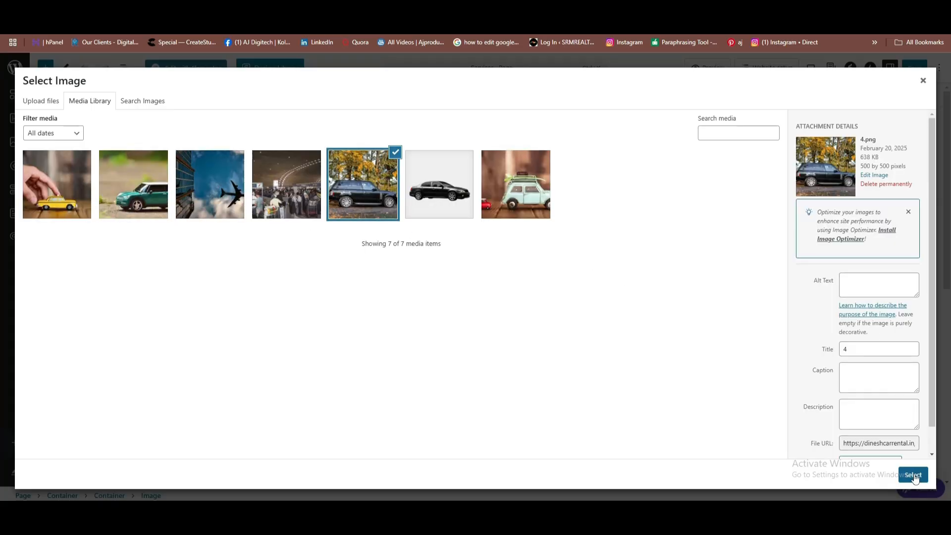
Set the Outstation Trips image to the airport crowd photo (3.png).
scroll(472, 432, down, 3)
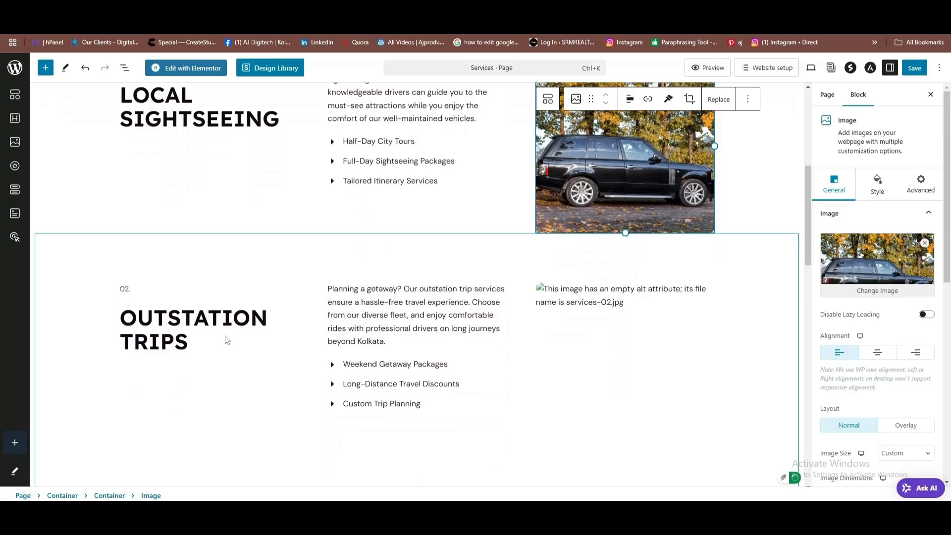
click(659, 303)
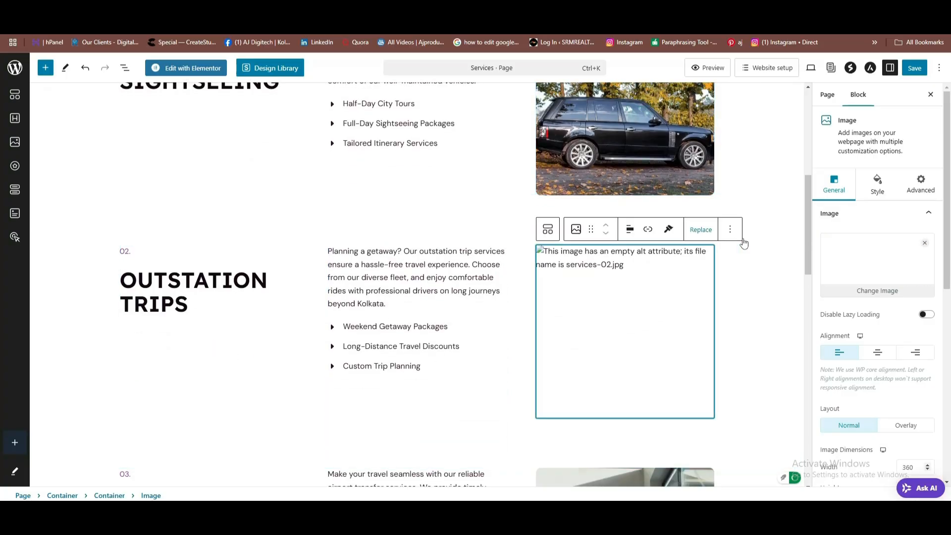
click(869, 286)
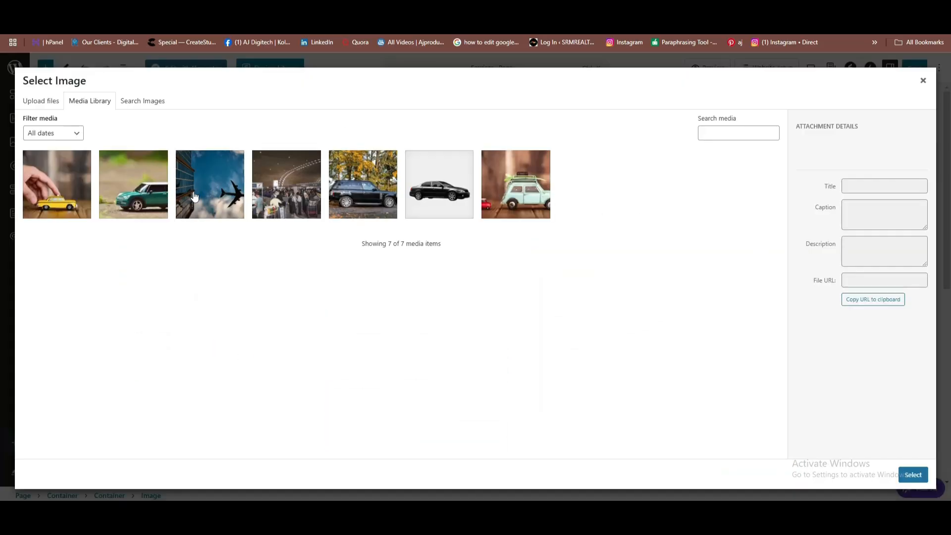
click(306, 211)
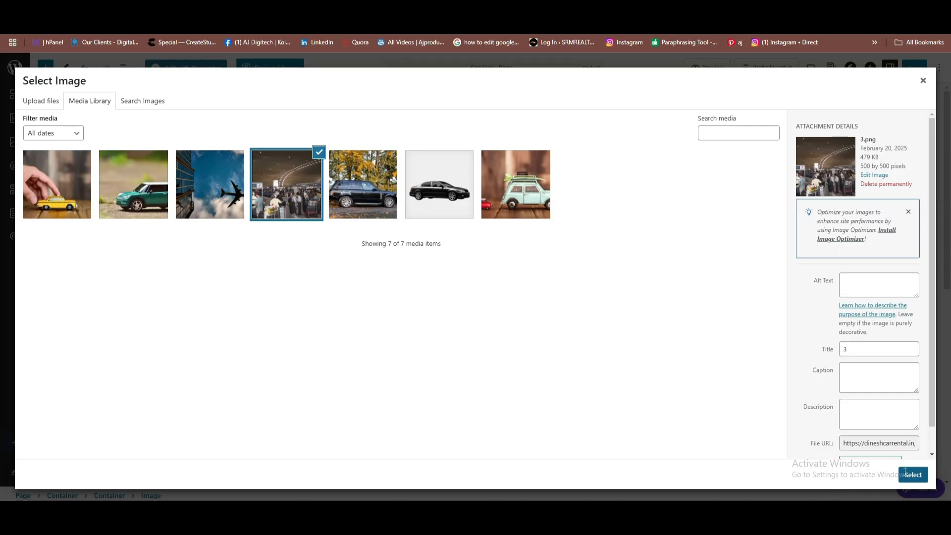
click(913, 475)
scroll(517, 333, down, 5)
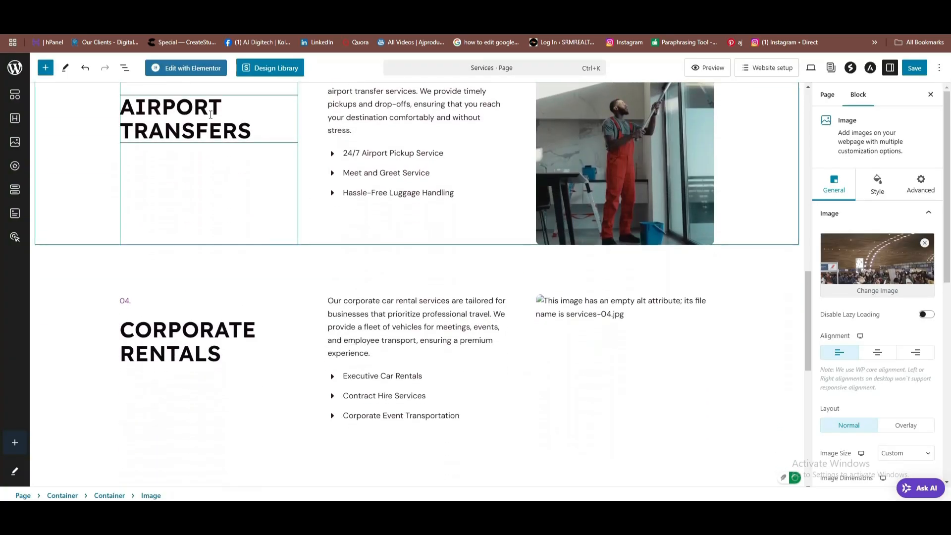
Replace the worker image in Airport Transfers with the airplane photo.
click(643, 156)
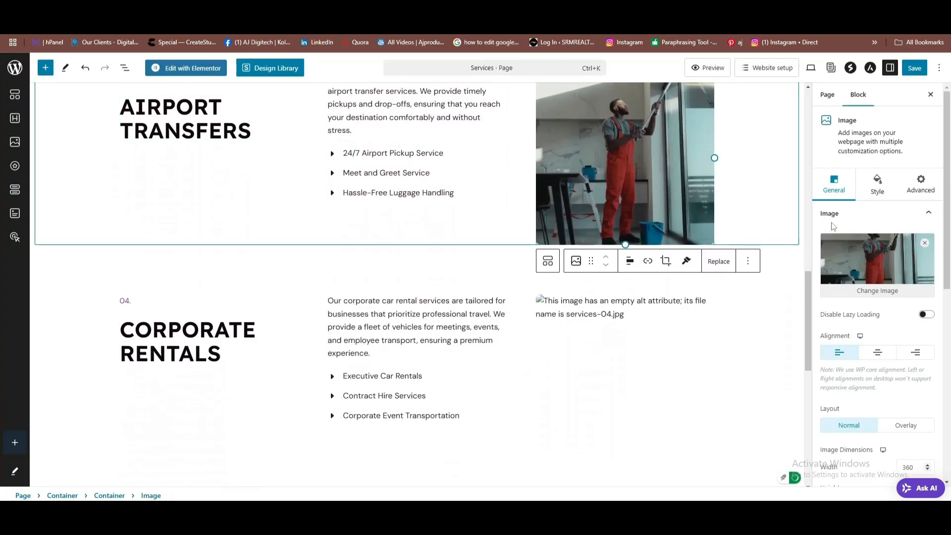
click(886, 297)
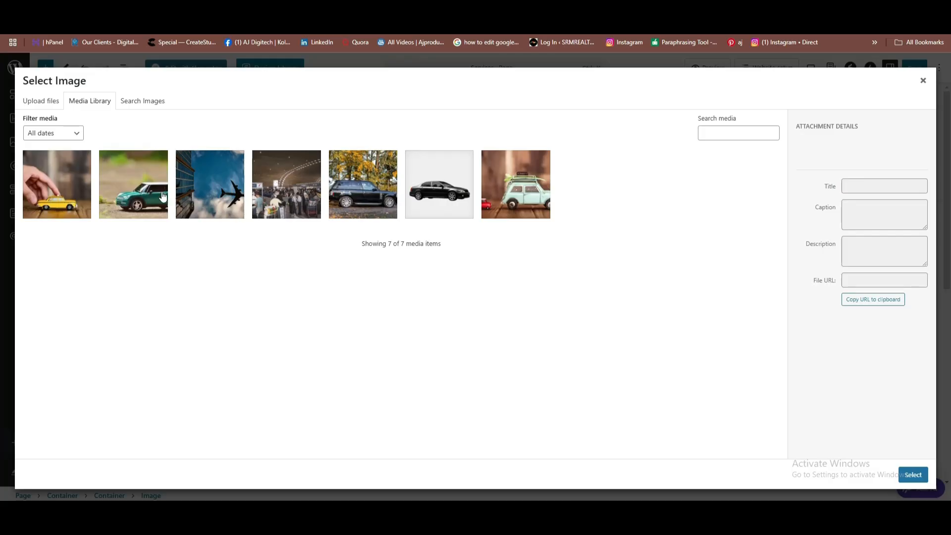
click(214, 197)
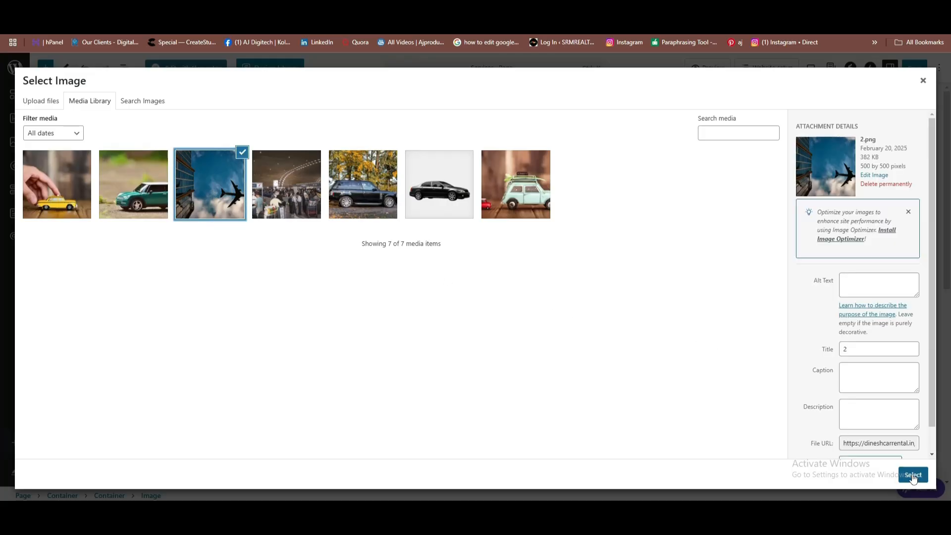
click(913, 475)
scroll(405, 287, down, 1)
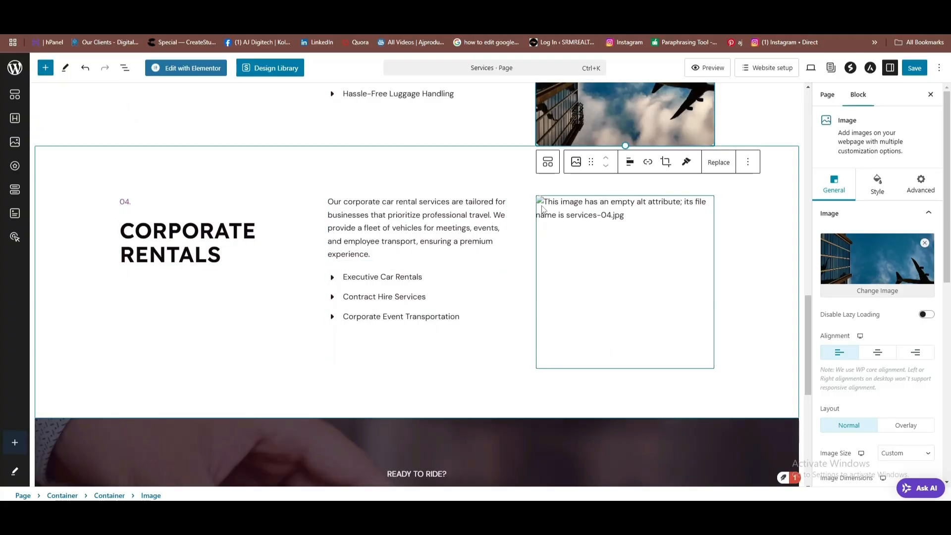
Put the black sedan photo in the broken Corporate Rentals image and save the Services page.
click(545, 213)
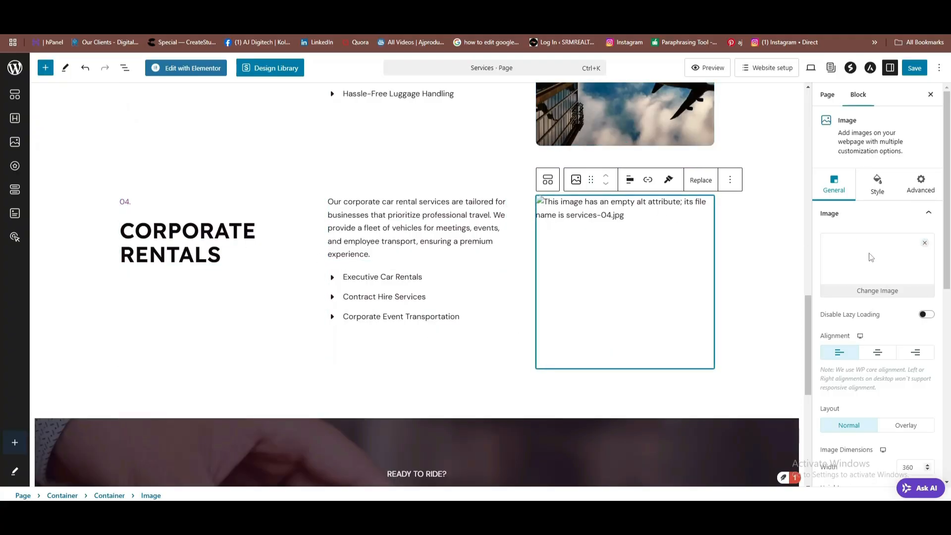
click(872, 292)
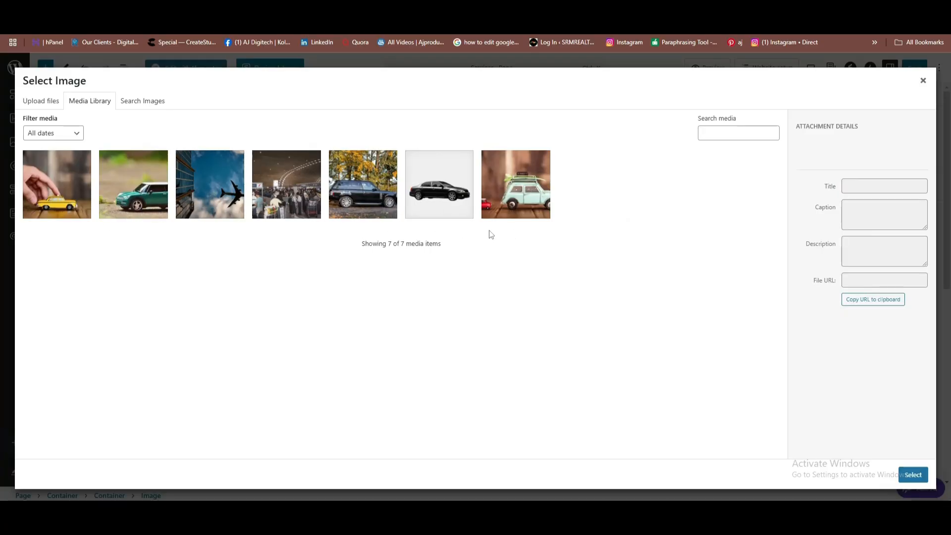
click(441, 194)
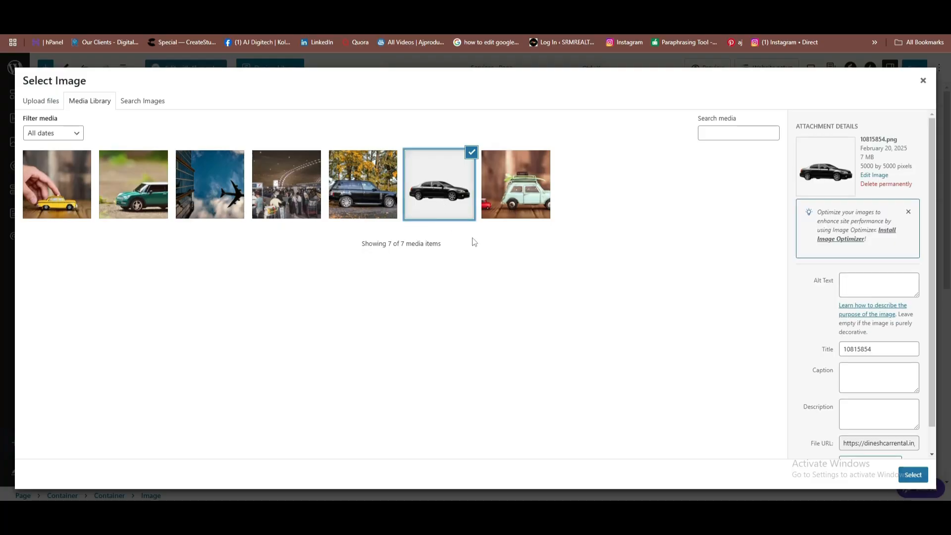
click(913, 474)
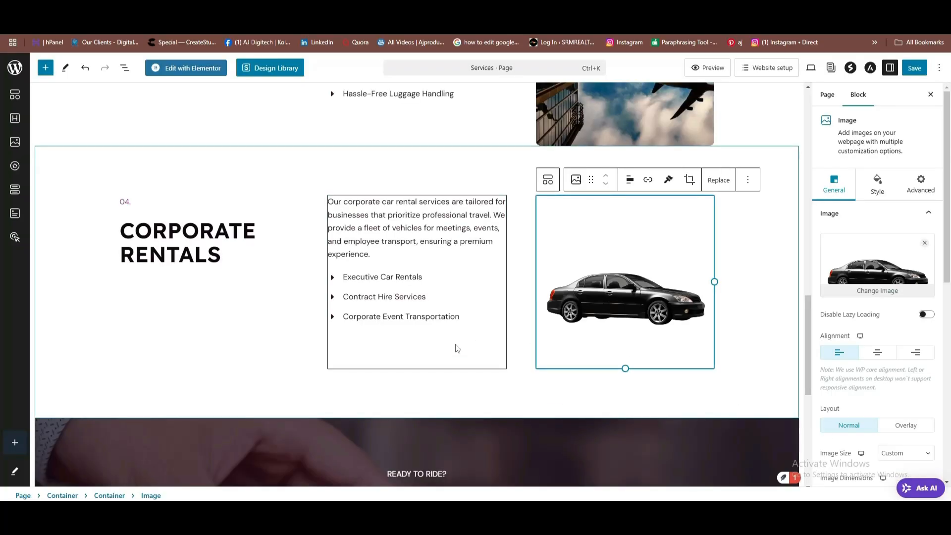
scroll(367, 297, down, 1)
scroll(459, 278, down, 5)
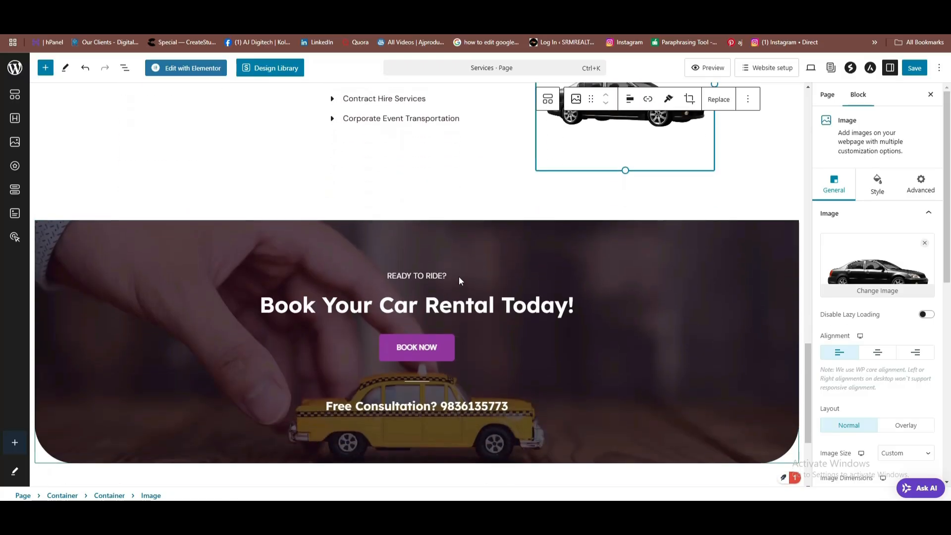
scroll(571, 261, up, 10)
scroll(663, 221, up, 15)
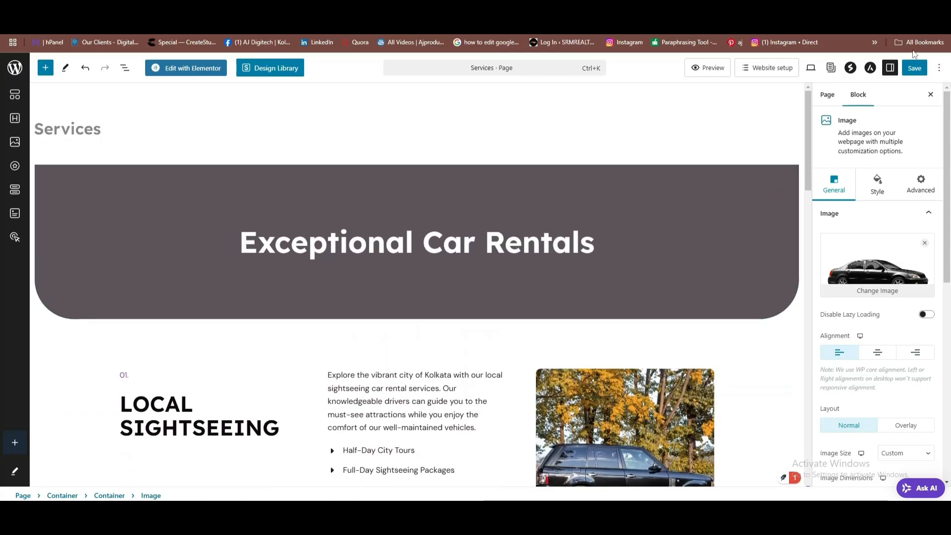
click(915, 68)
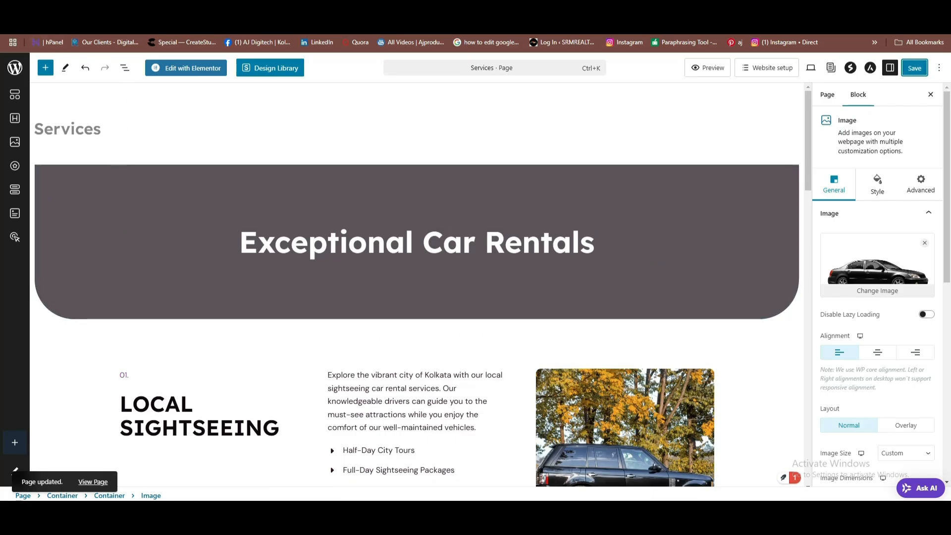
click(915, 68)
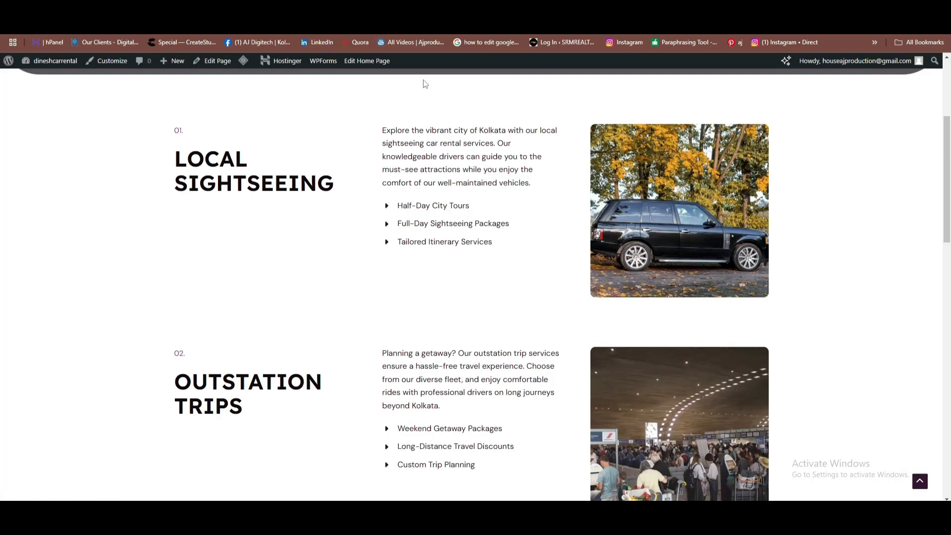
Scroll the live Services page back up to the Exceptional Car Rentals banner.
scroll(539, 212, up, 4)
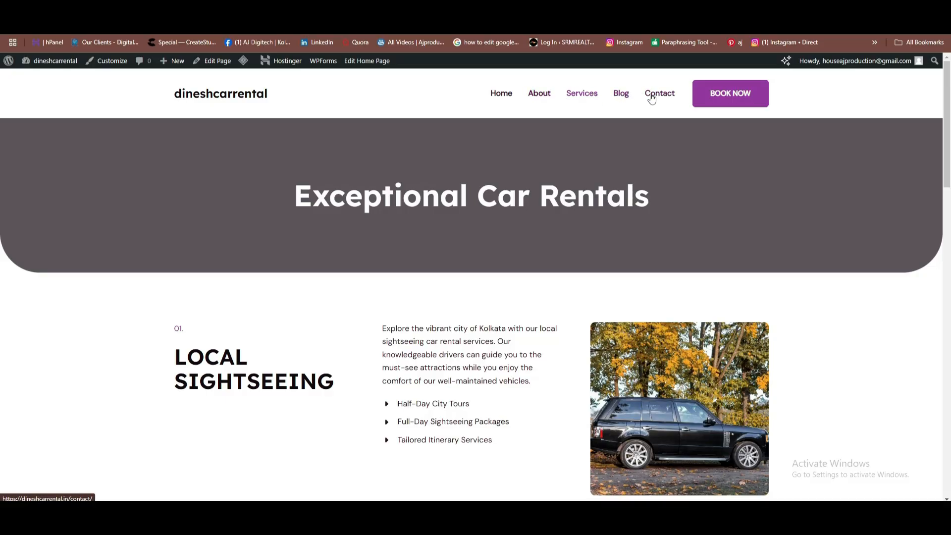
Reopen the live About Us page and scroll through it, seeing the Who We Are image still blank.
click(539, 100)
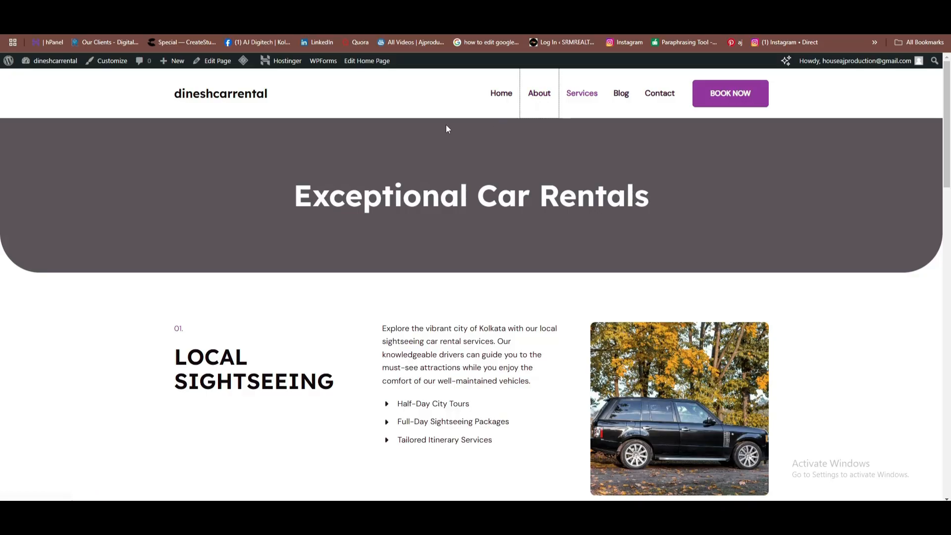
scroll(484, 192, down, 5)
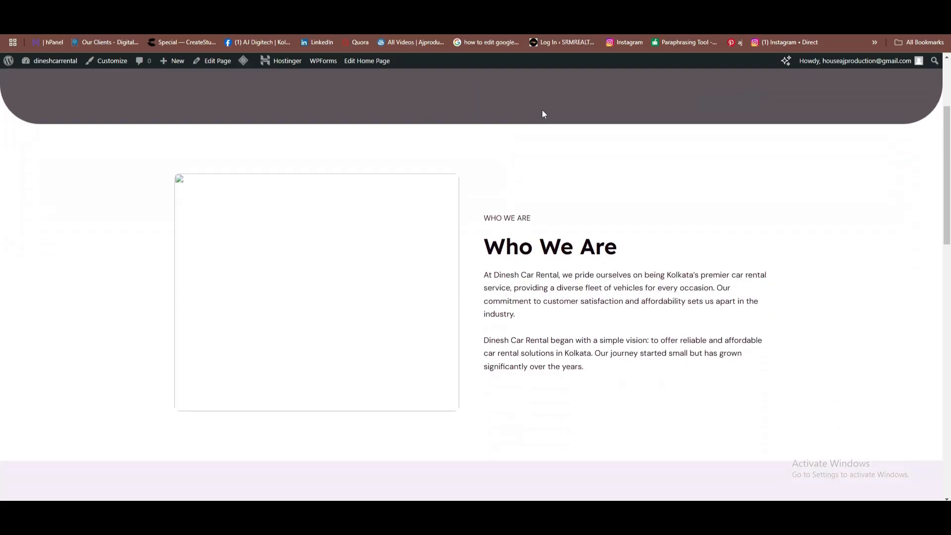
scroll(396, 188, up, 2)
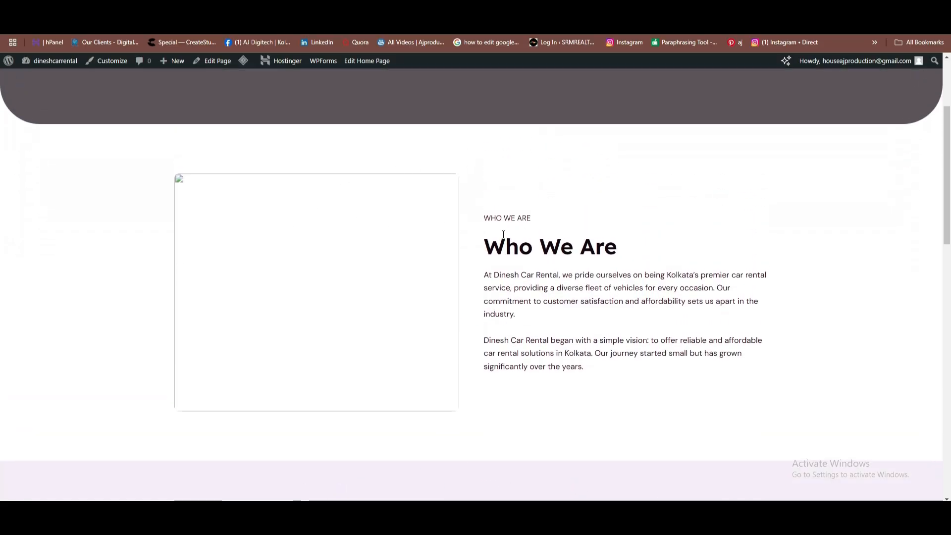
scroll(506, 234, down, 4)
scroll(595, 148, up, 2)
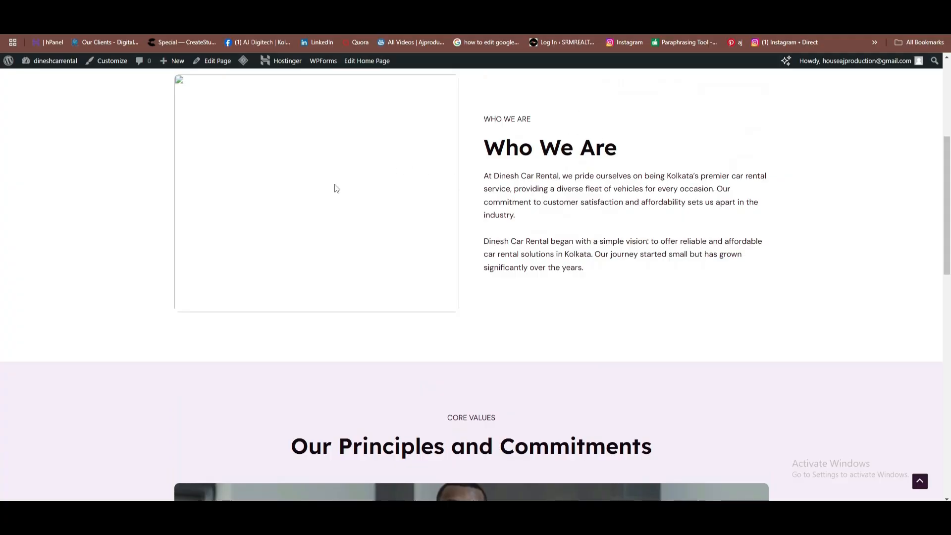
scroll(337, 188, up, 1)
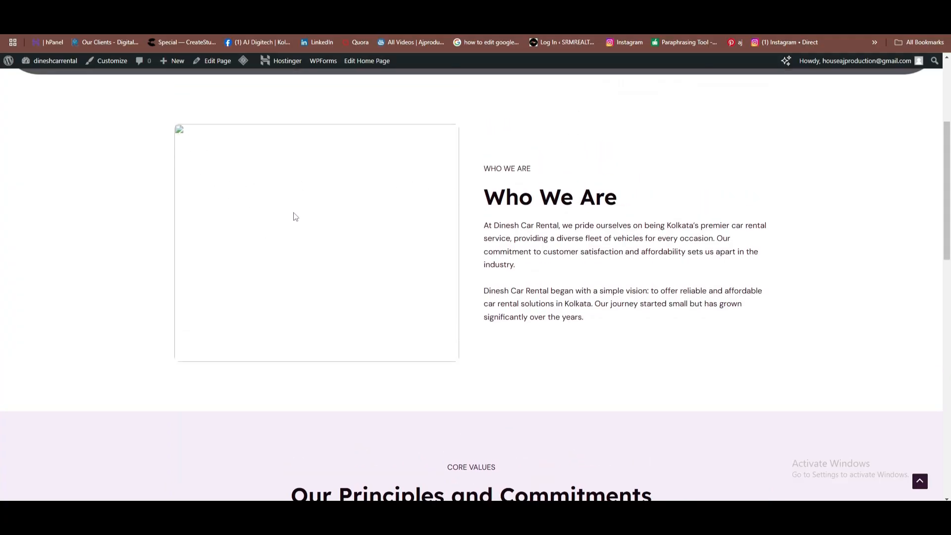
scroll(306, 223, down, 4)
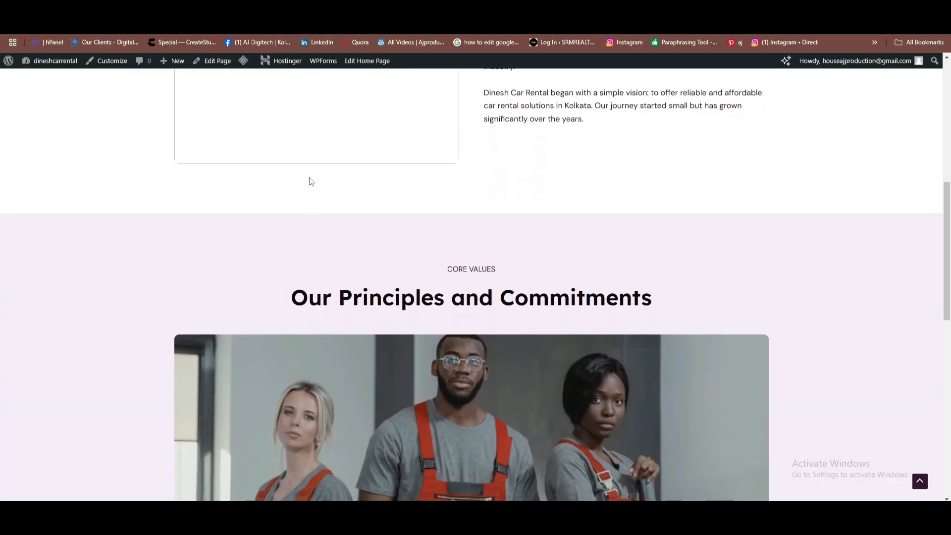
scroll(337, 199, down, 2)
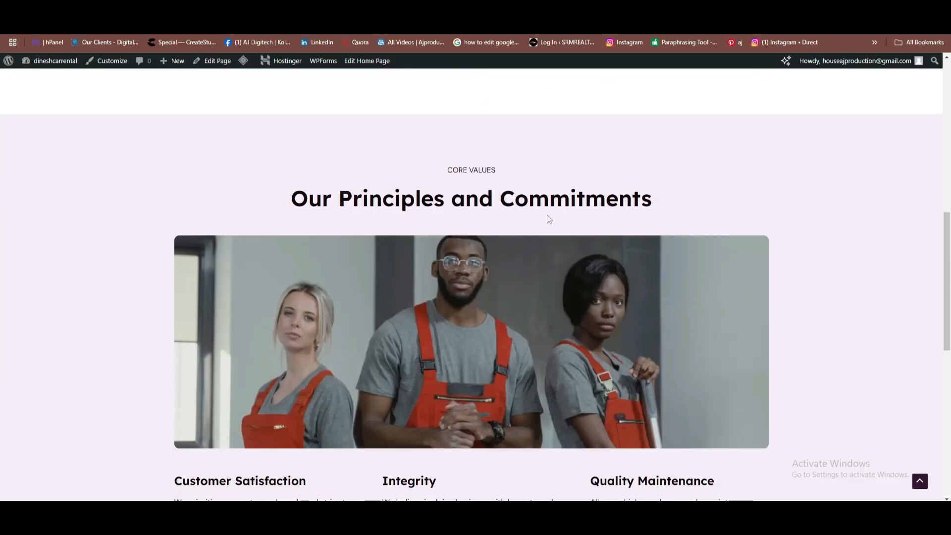
scroll(495, 312, down, 2)
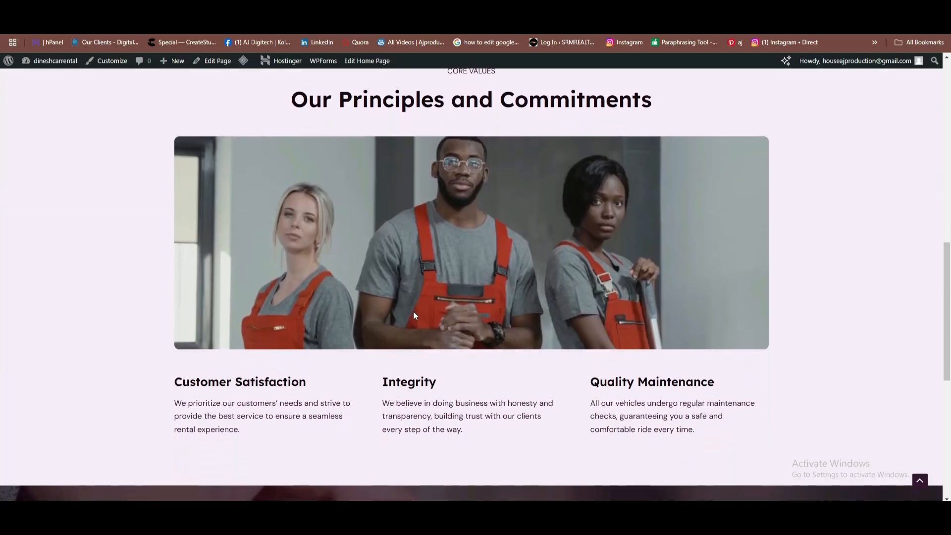
scroll(546, 277, down, 6)
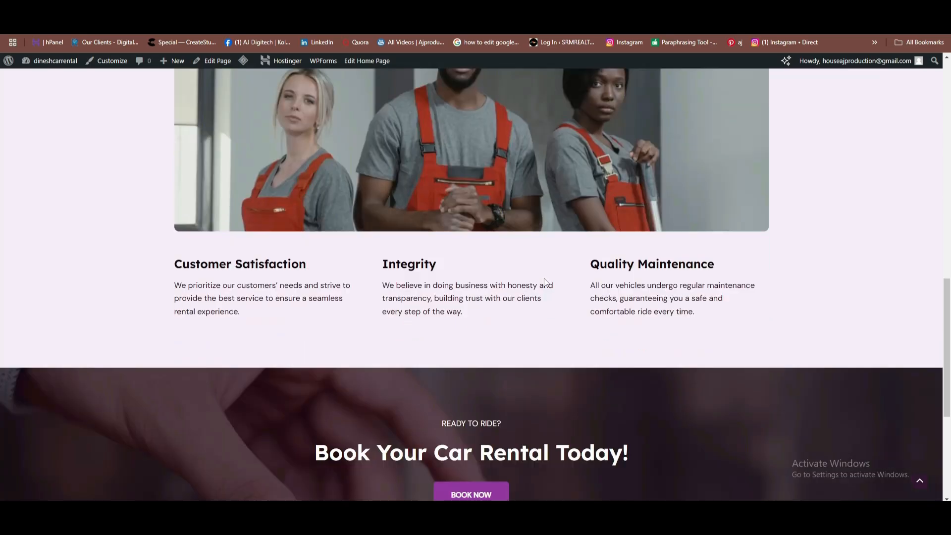
scroll(524, 256, up, 9)
scroll(564, 192, up, 10)
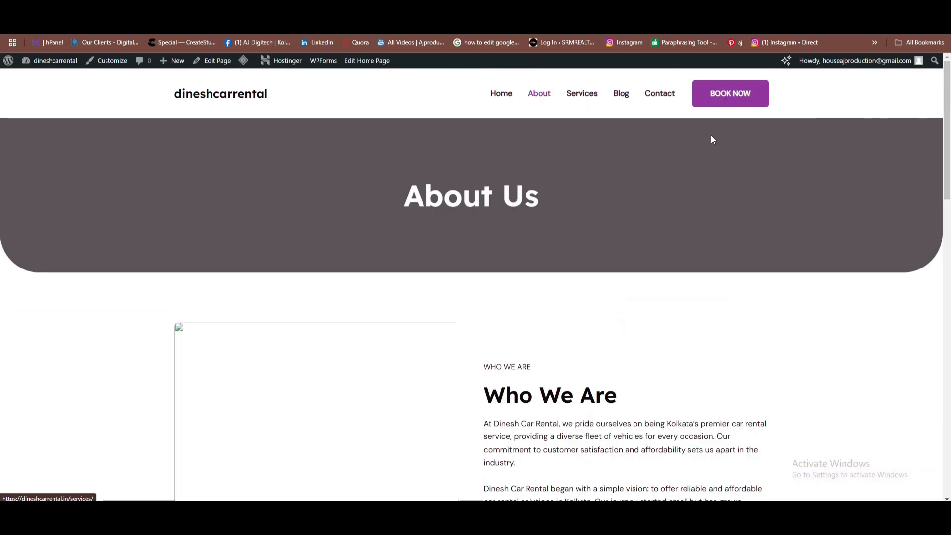
Edit the About page and try converting the broken about.jpg block to an Image block, then undo.
click(222, 61)
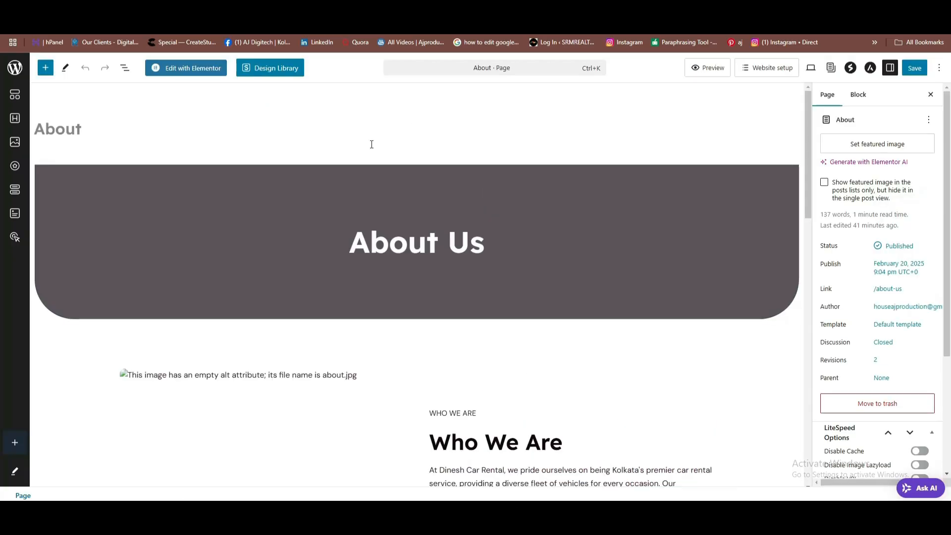
scroll(347, 159, down, 6)
scroll(337, 213, up, 2)
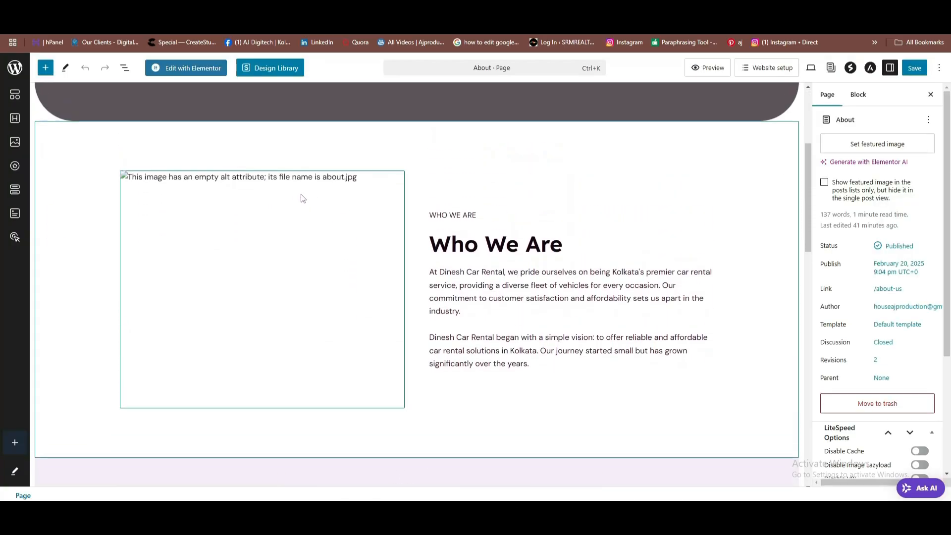
click(131, 176)
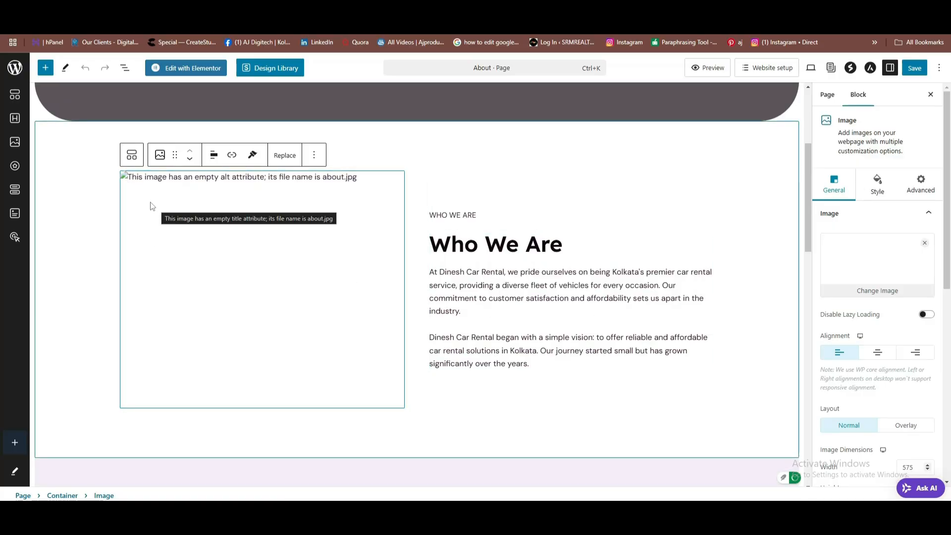
click(160, 156)
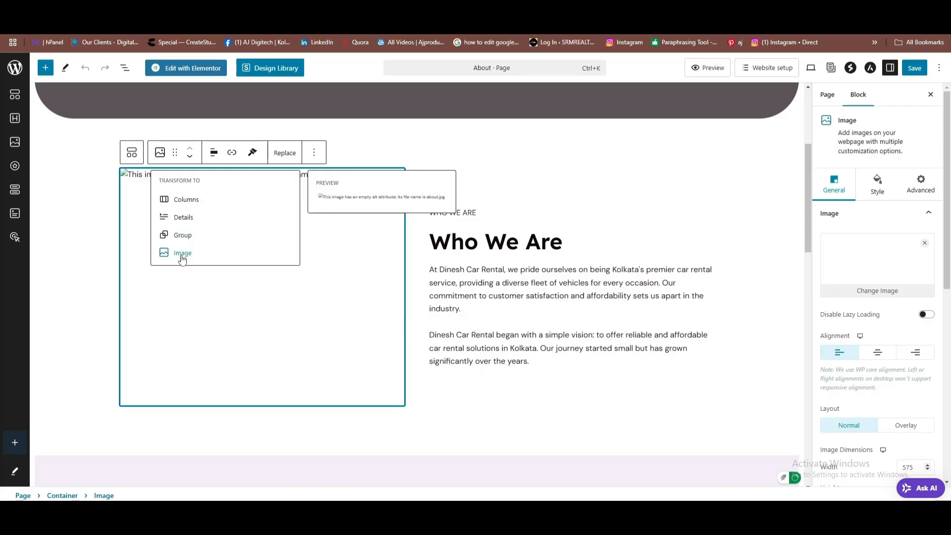
click(182, 253)
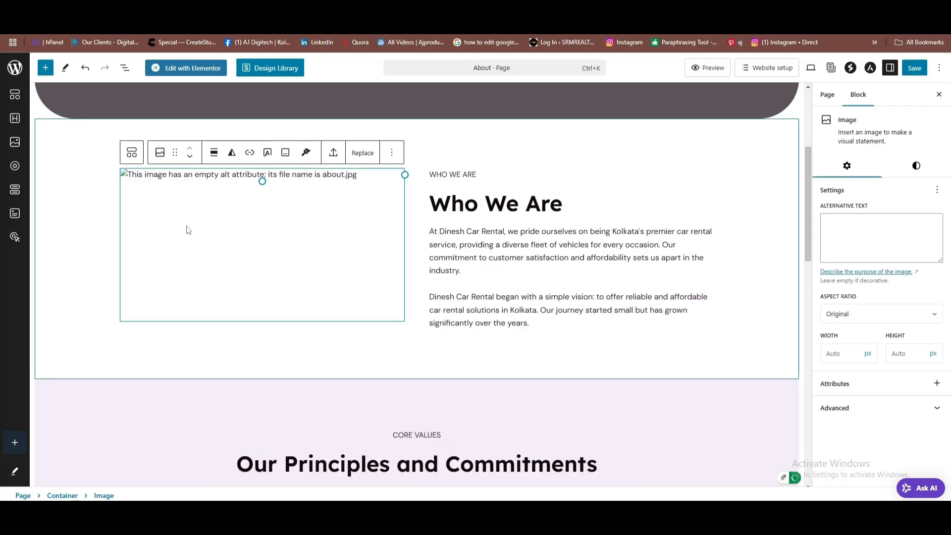
key(ctrl+z)
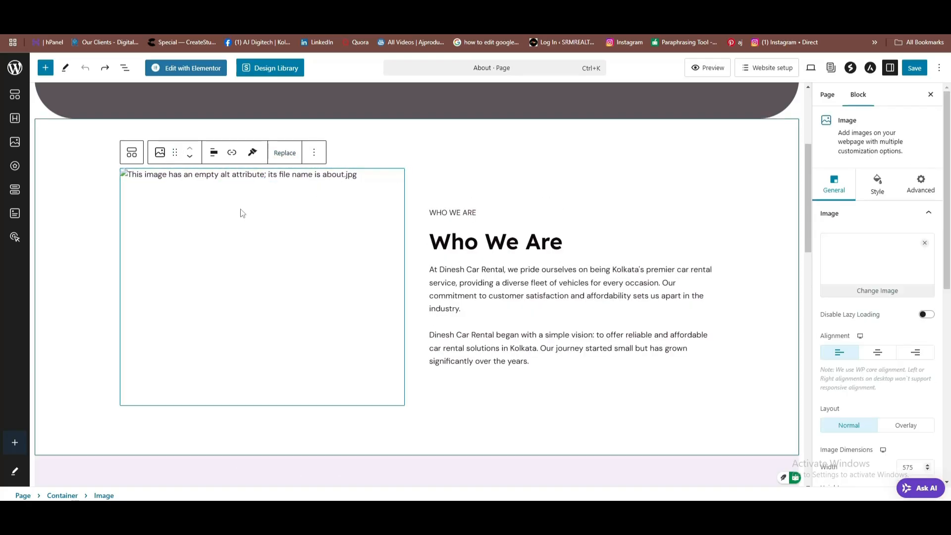
Replace the Who We Are image with the teal toy car photo, Untitled design (33).
click(880, 291)
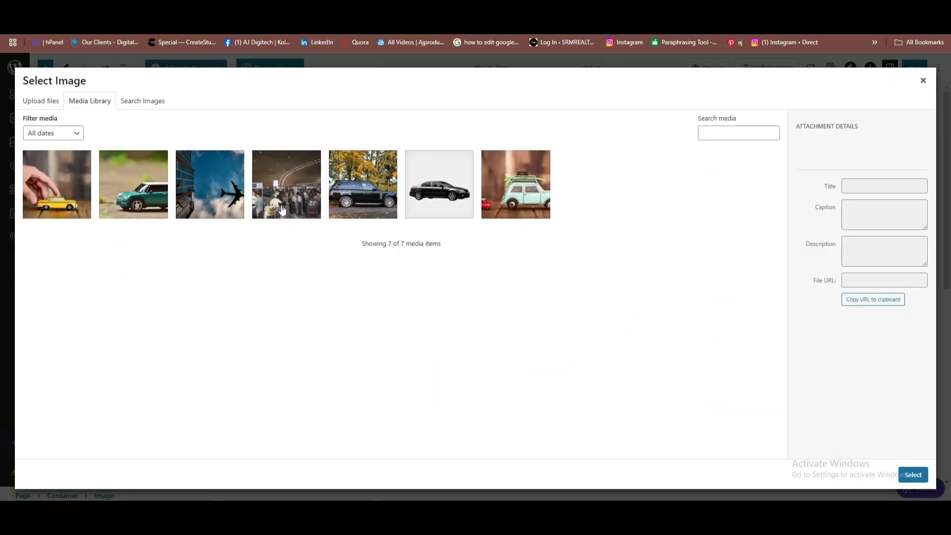
click(535, 183)
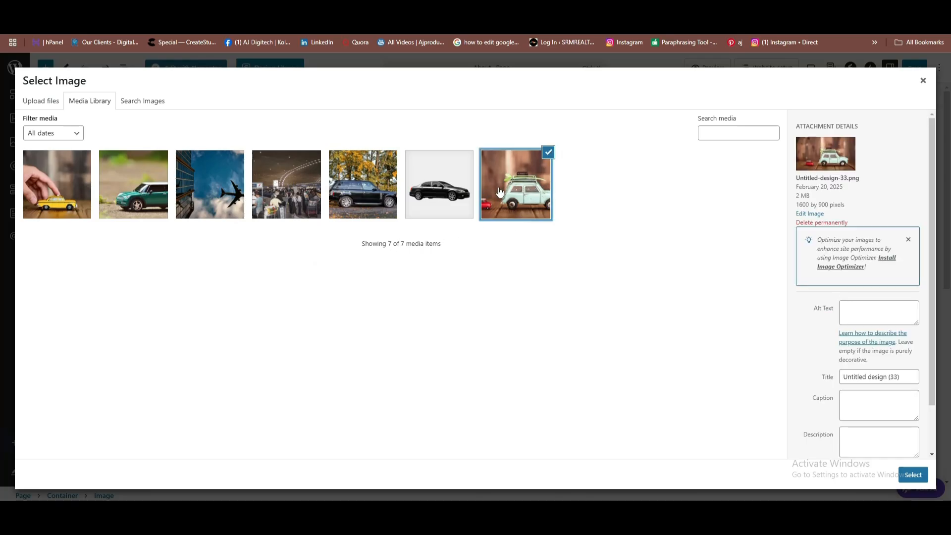
click(913, 475)
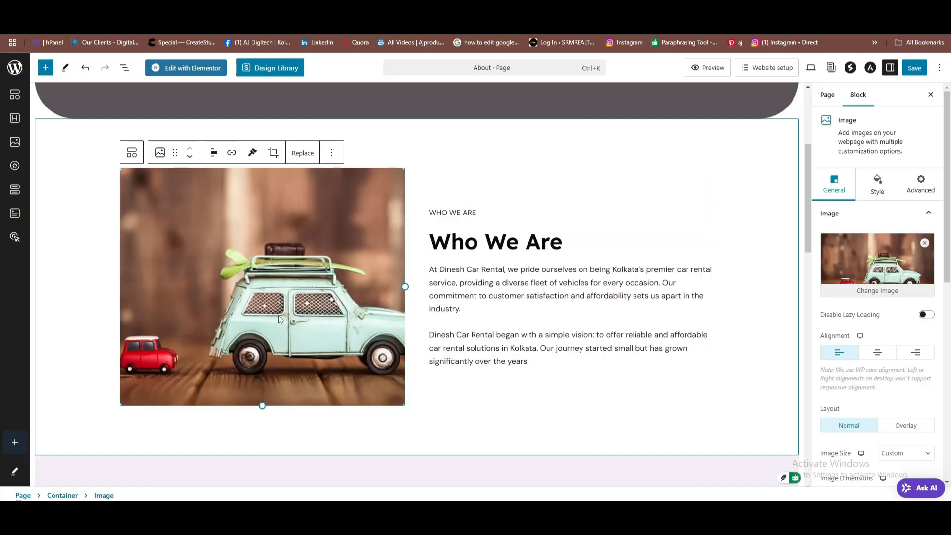
scroll(280, 322, down, 5)
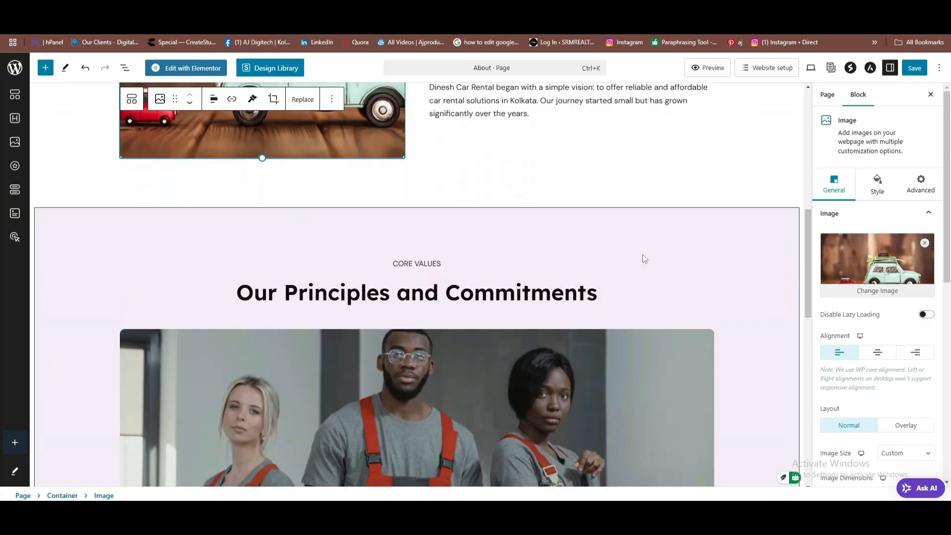
scroll(388, 238, down, 3)
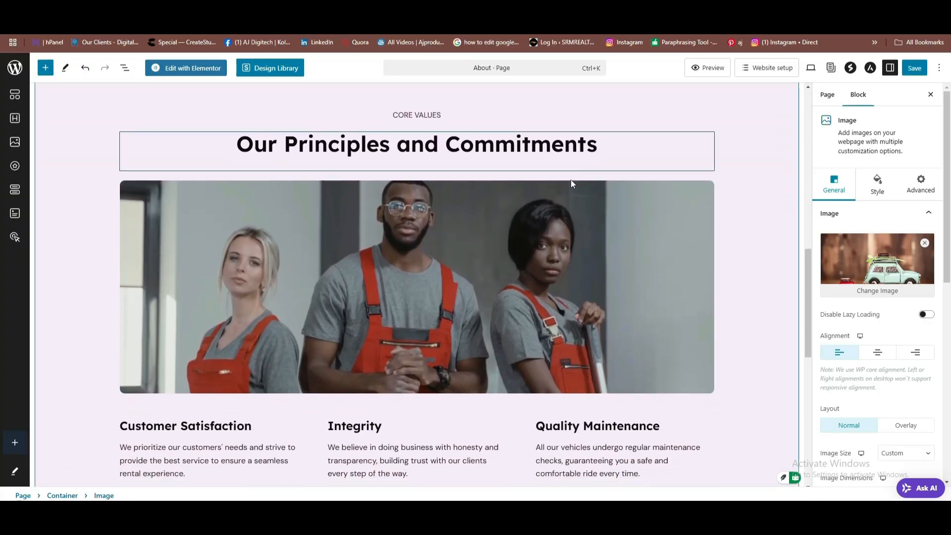
Replace the team photo under Our Principles and Commitments with the green toy car image.
click(501, 278)
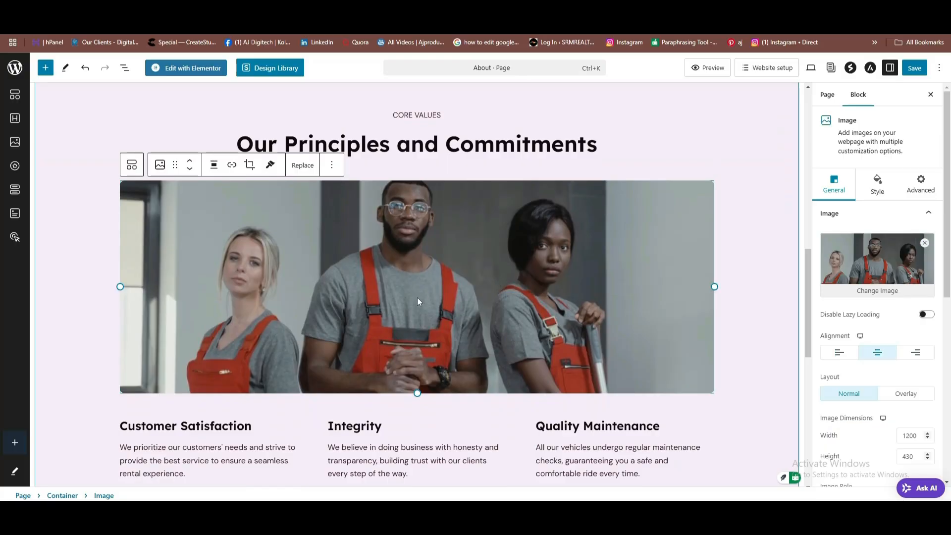
click(872, 292)
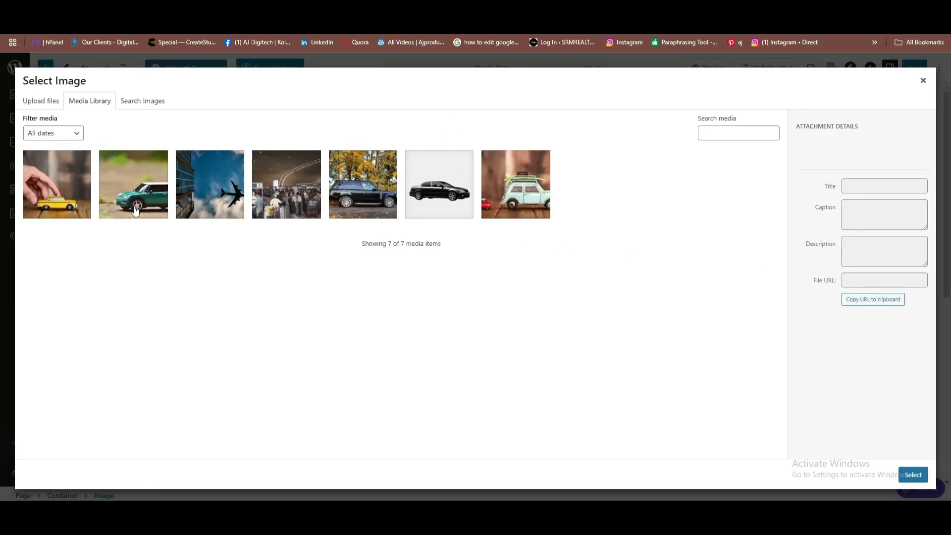
click(78, 213)
click(133, 194)
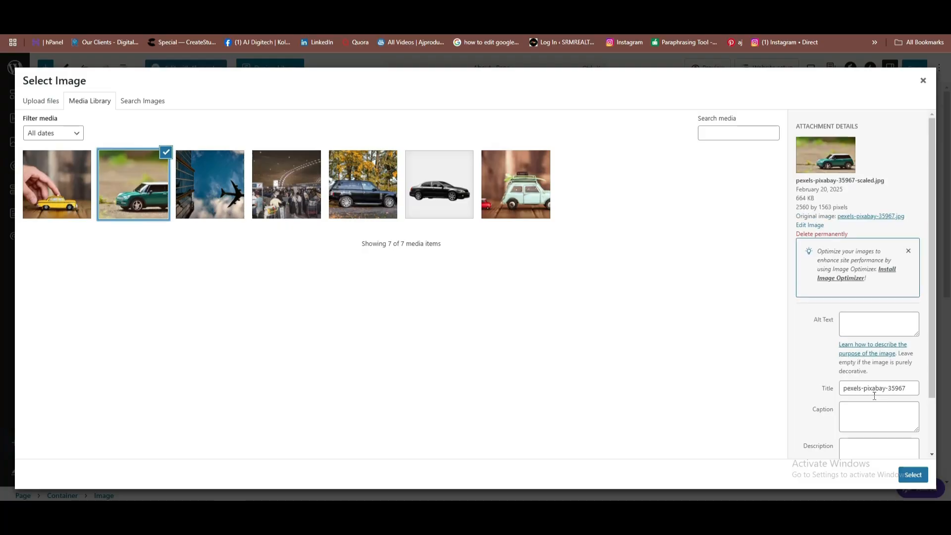
click(912, 474)
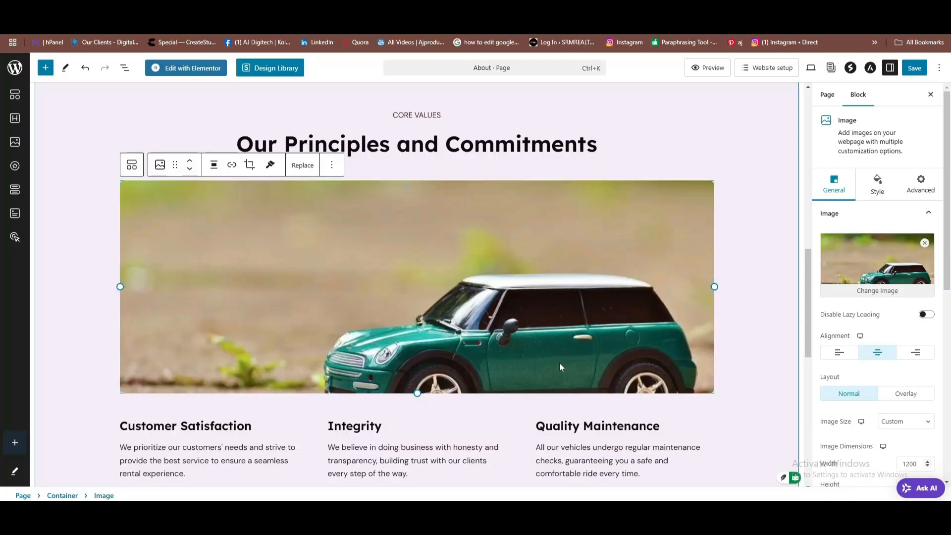
Look over the updated About page and save it.
scroll(463, 277, down, 2)
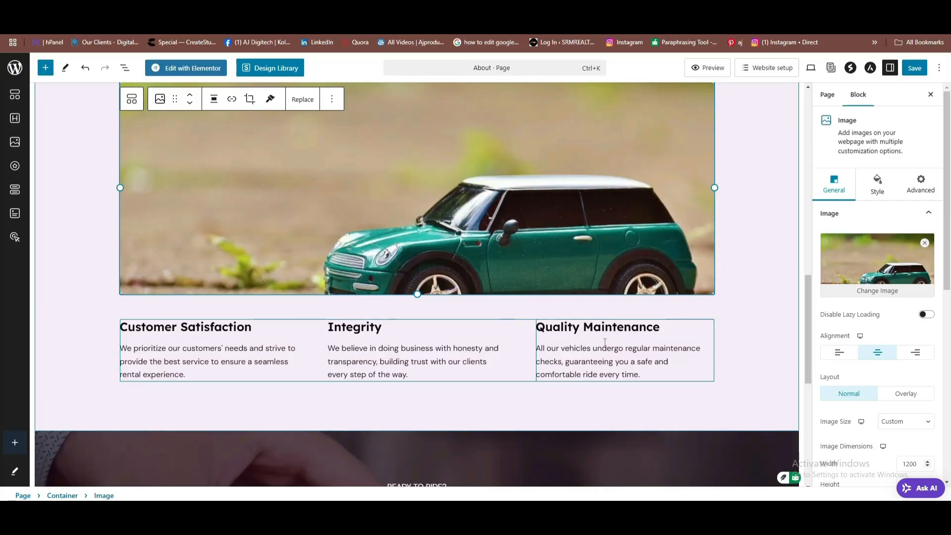
scroll(624, 263, up, 3)
scroll(624, 262, down, 9)
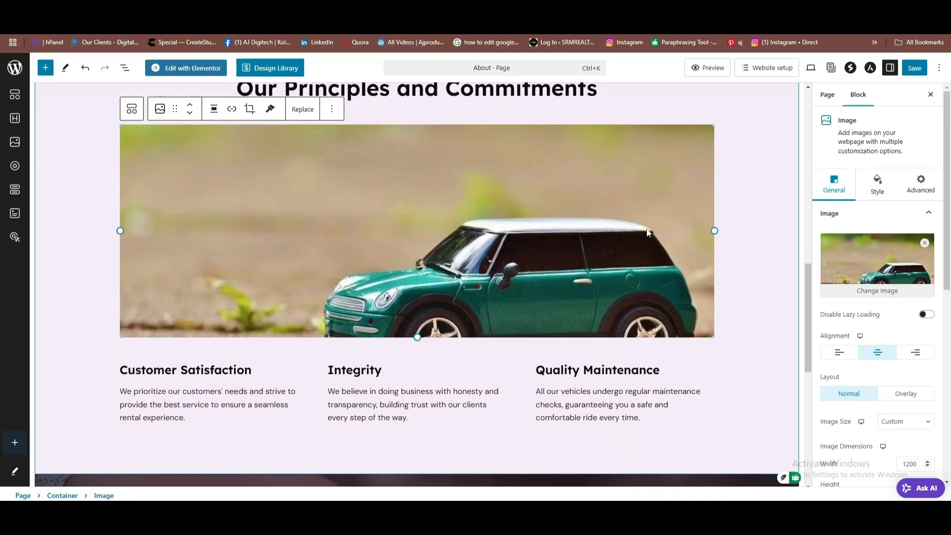
scroll(646, 233, down, 1)
scroll(748, 166, up, 9)
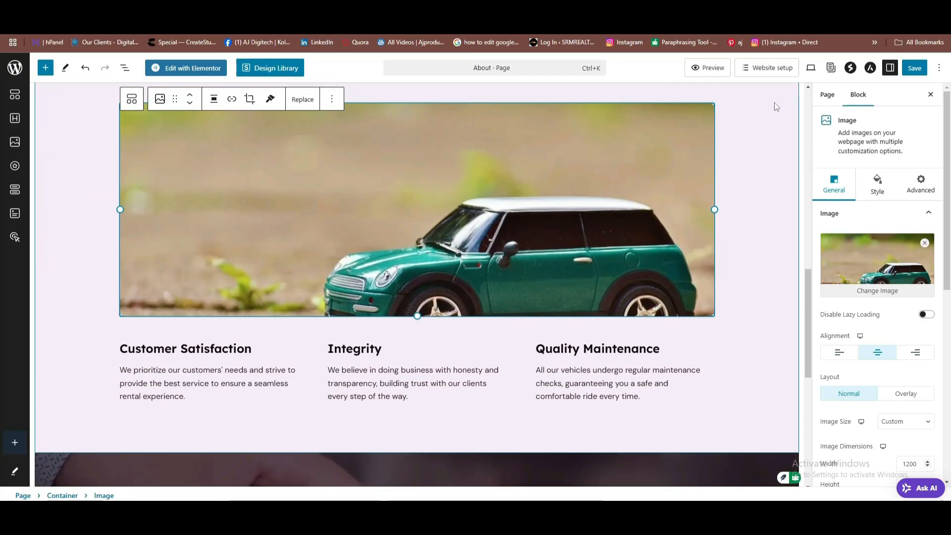
click(915, 68)
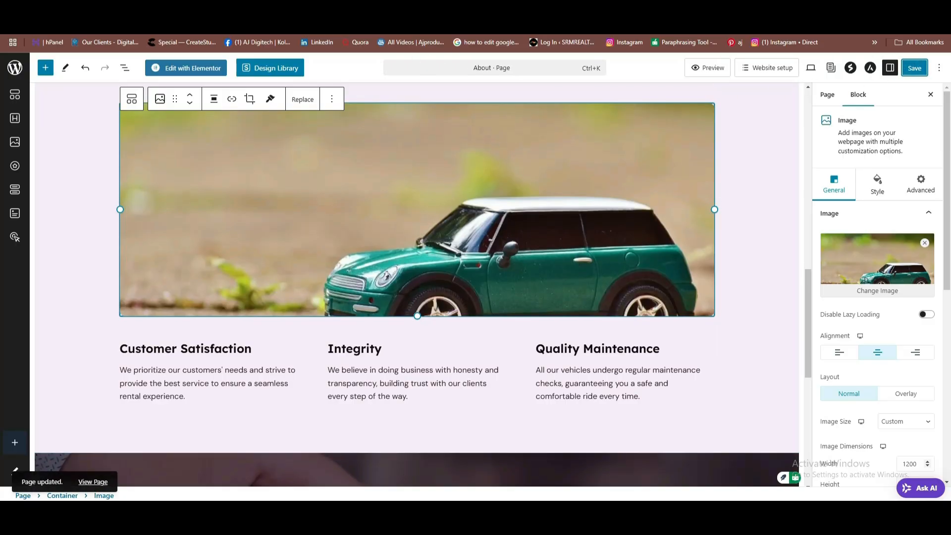
click(625, 24)
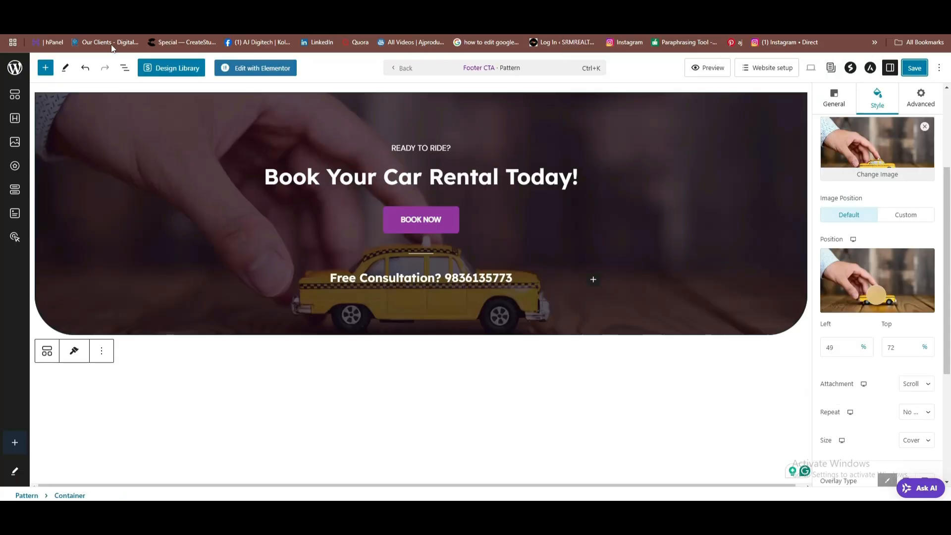
Switch to the live site and scroll through the finished homepage.
click(114, 24)
scroll(618, 145, down, 8)
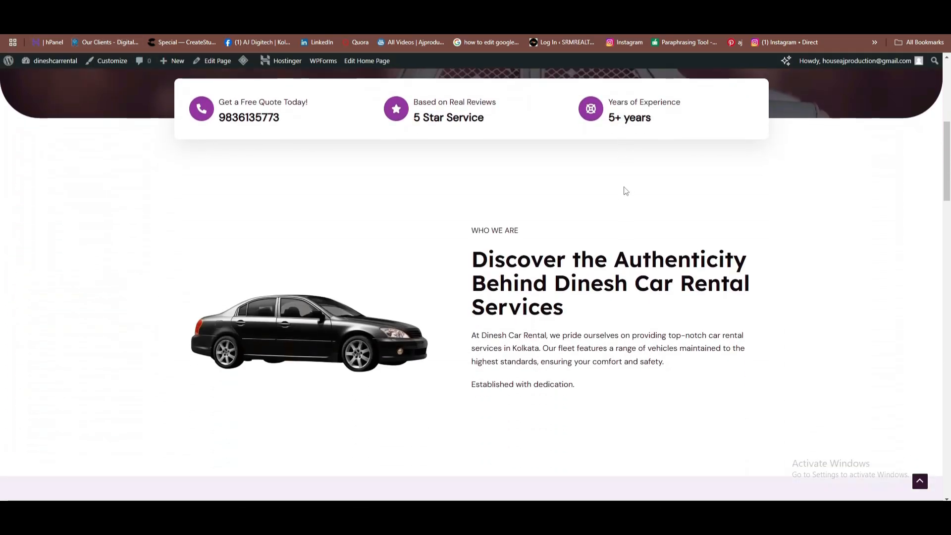
scroll(624, 192, down, 20)
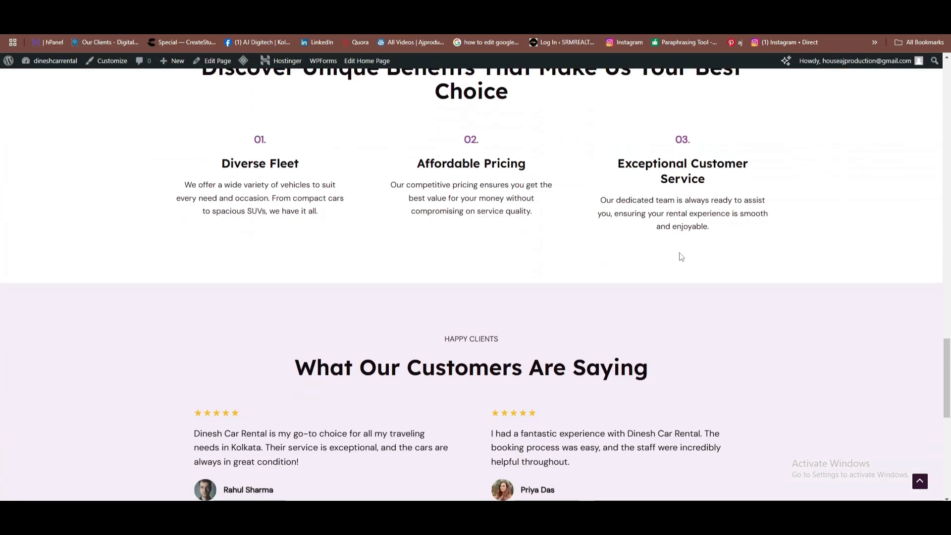
scroll(681, 255, down, 10)
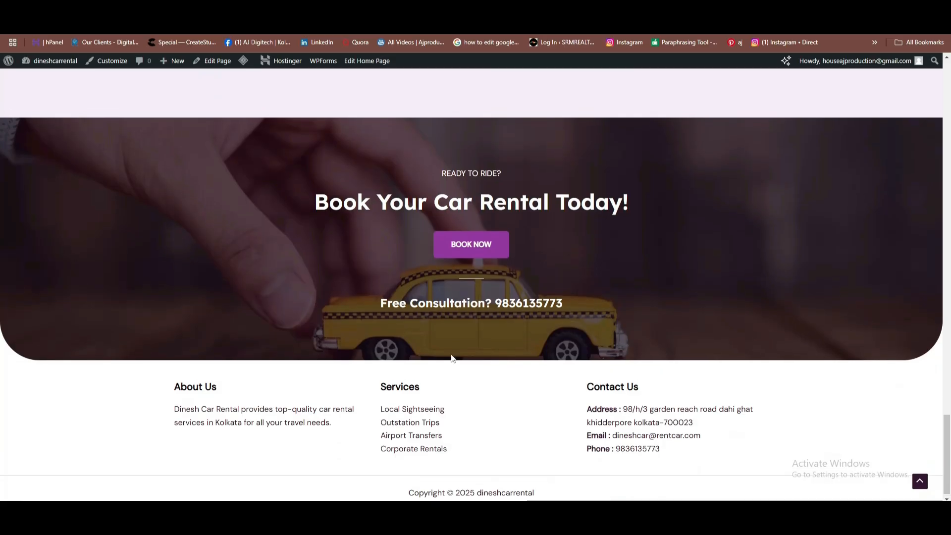
scroll(475, 186, up, 15)
scroll(478, 180, up, 15)
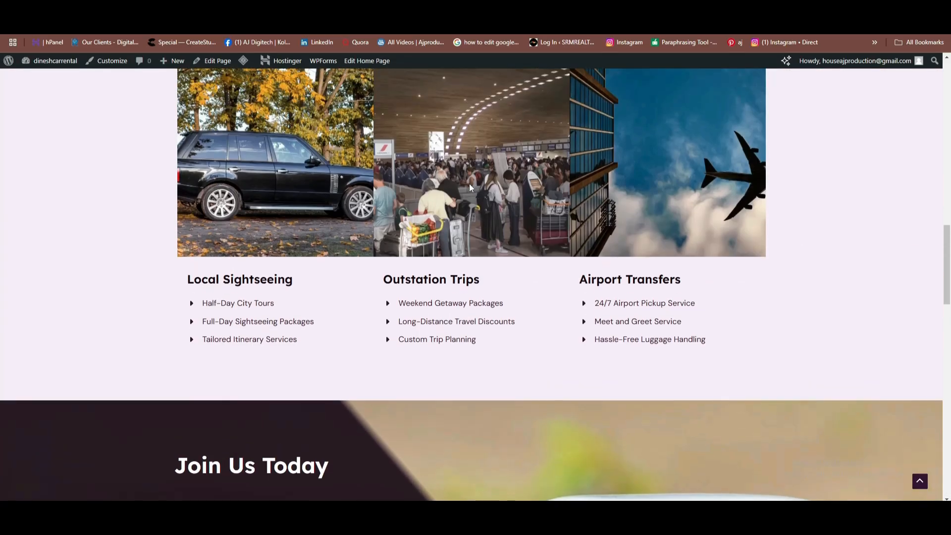
scroll(483, 159, up, 2)
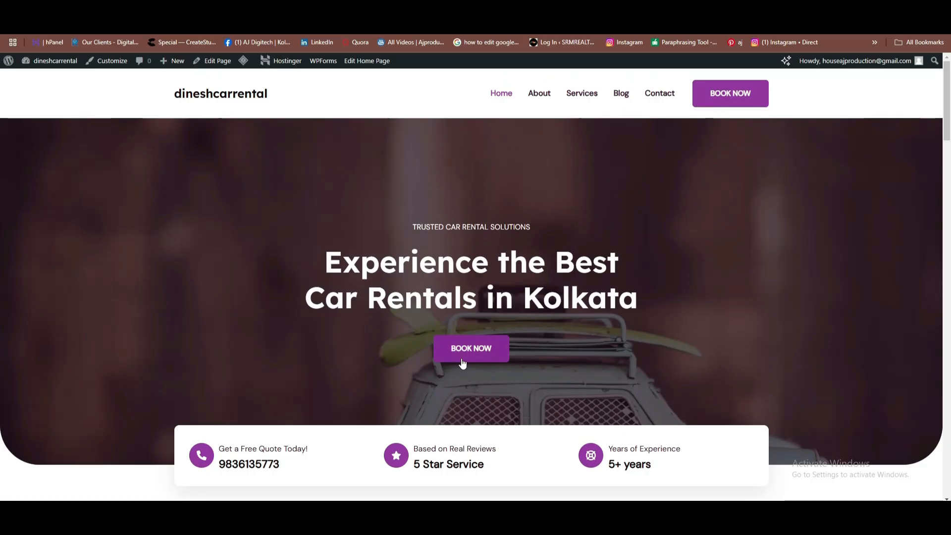
Go to the Contact page via BOOK NOW and view its Get in Touch banner and message form.
click(718, 105)
scroll(459, 216, down, 5)
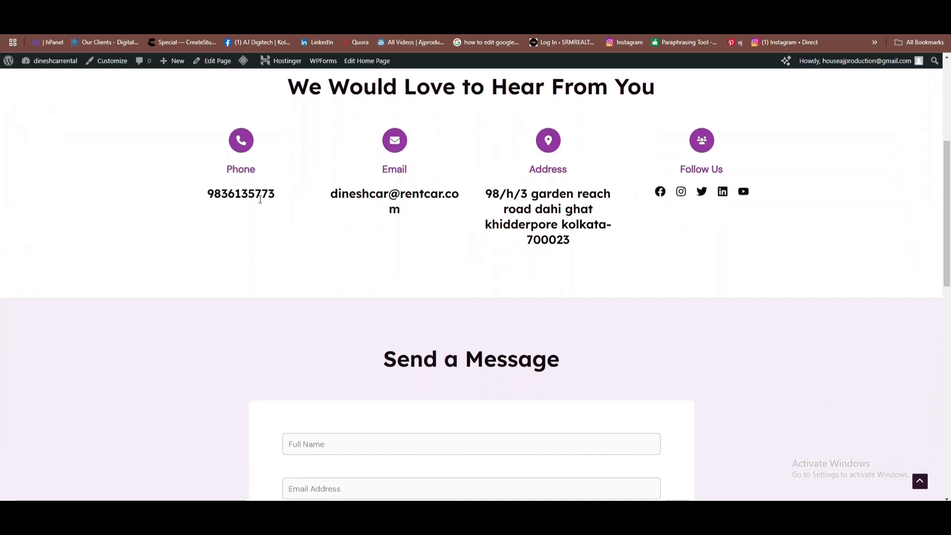
scroll(381, 247, down, 12)
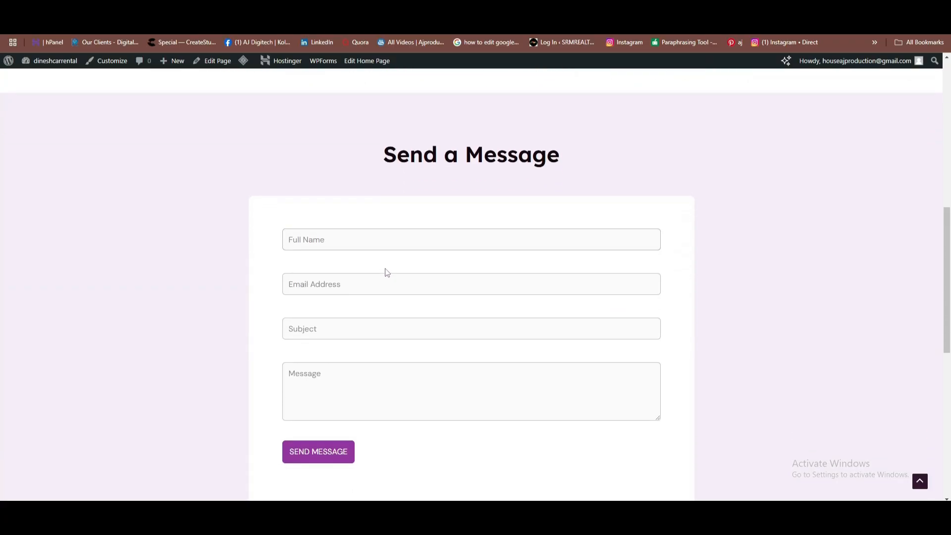
scroll(430, 281, up, 8)
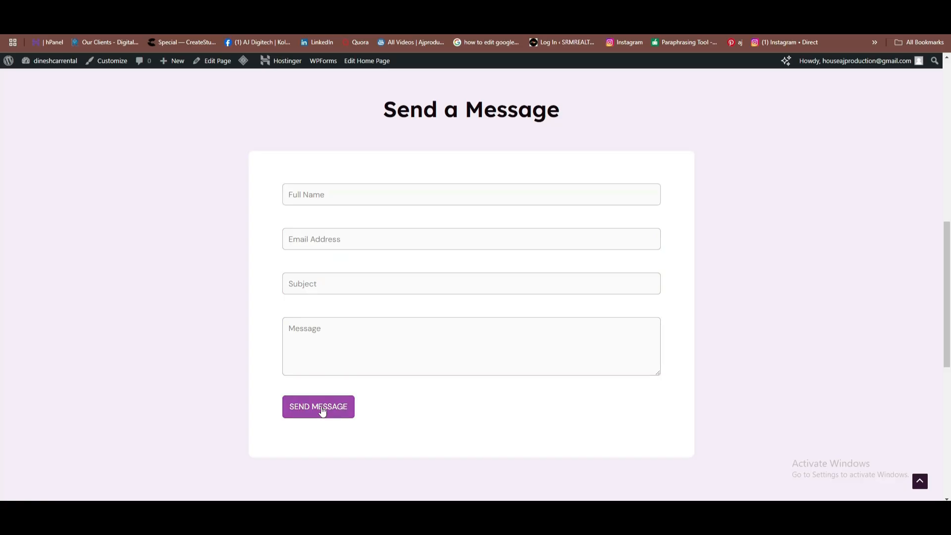
scroll(331, 417, up, 10)
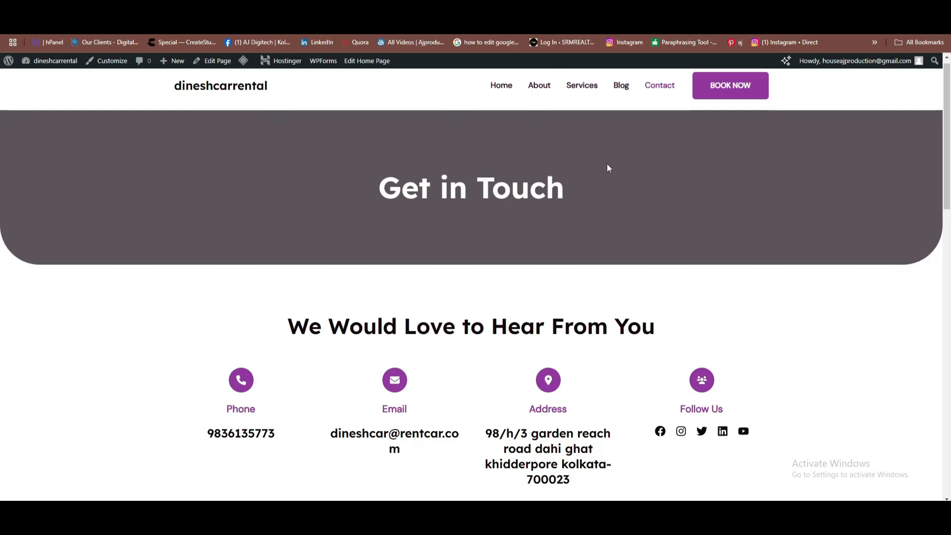
Scroll down through the rest of the Contact page and back up.
scroll(577, 196, down, 3)
scroll(579, 203, down, 12)
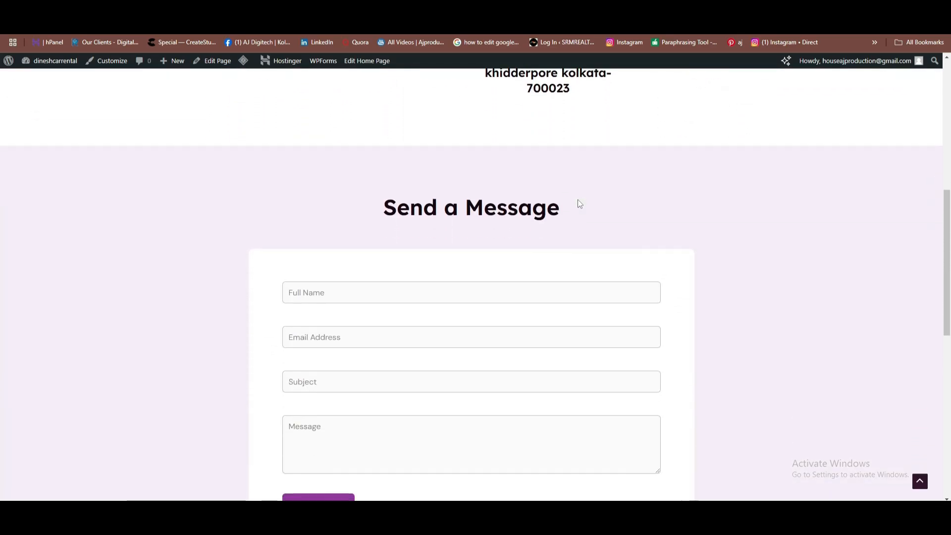
scroll(627, 244, down, 1)
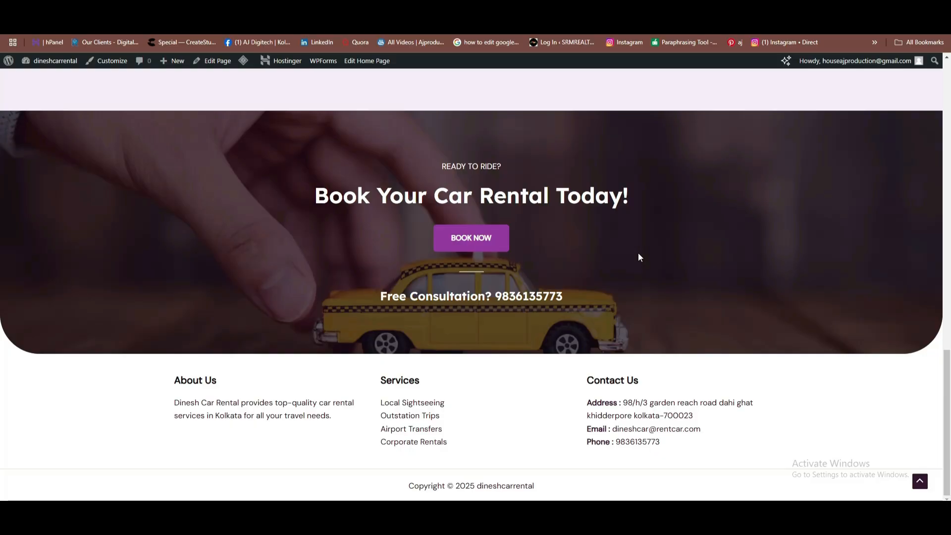
scroll(717, 289, up, 10)
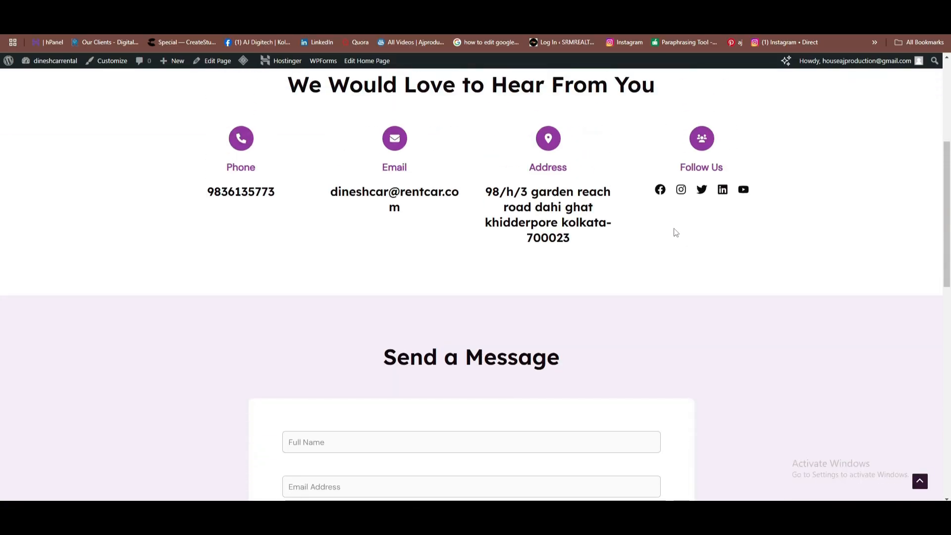
scroll(644, 199, up, 5)
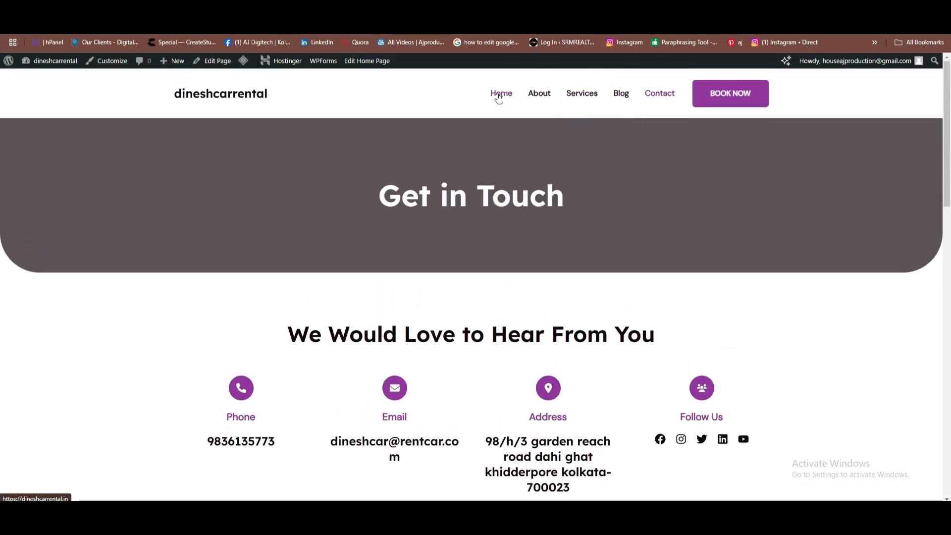
Return to the homepage and review its sections, ending at the Best Car Rentals in Kolkata hero.
click(499, 98)
scroll(642, 278, down, 12)
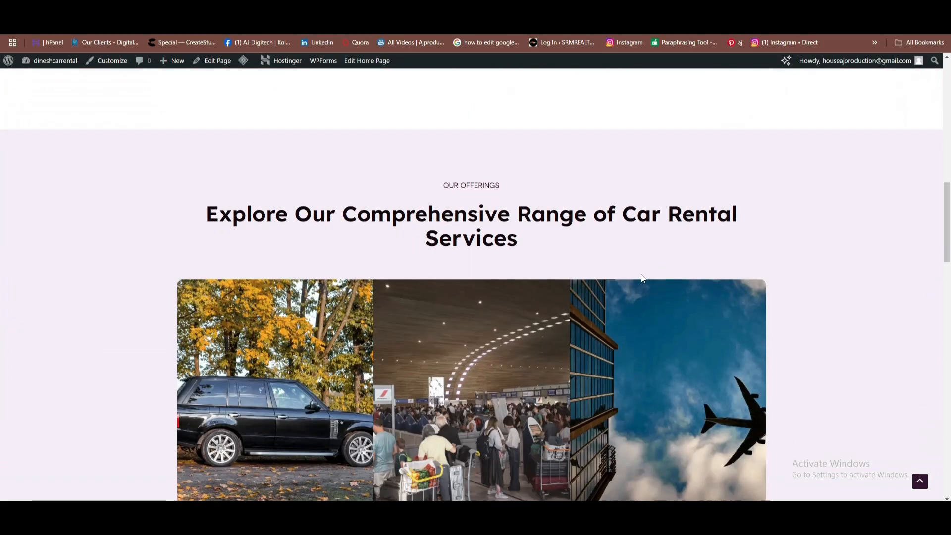
scroll(644, 273, up, 5)
scroll(646, 267, down, 15)
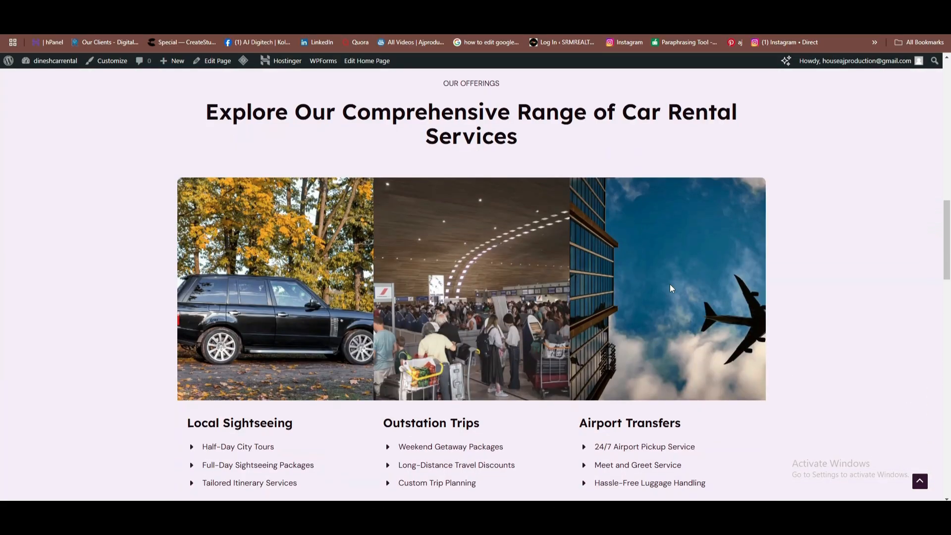
scroll(686, 318, down, 12)
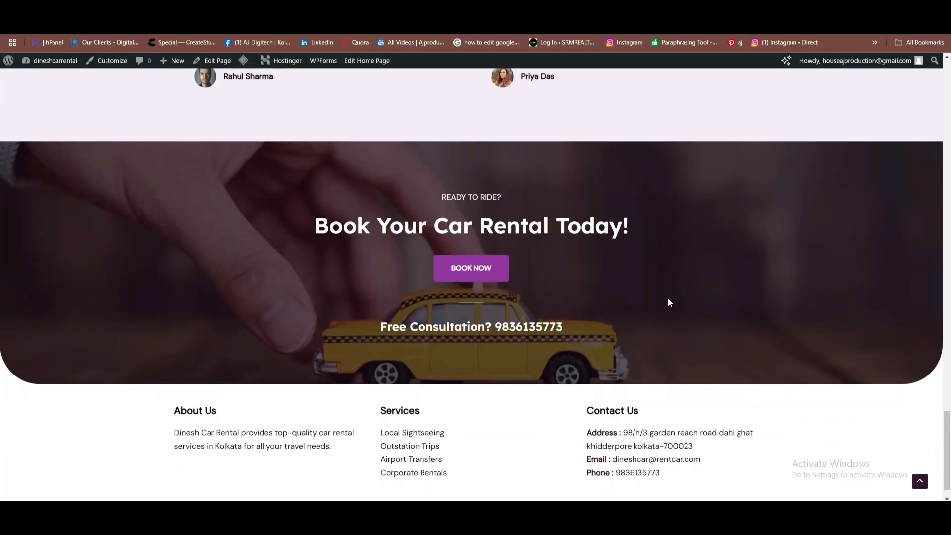
scroll(644, 297, up, 10)
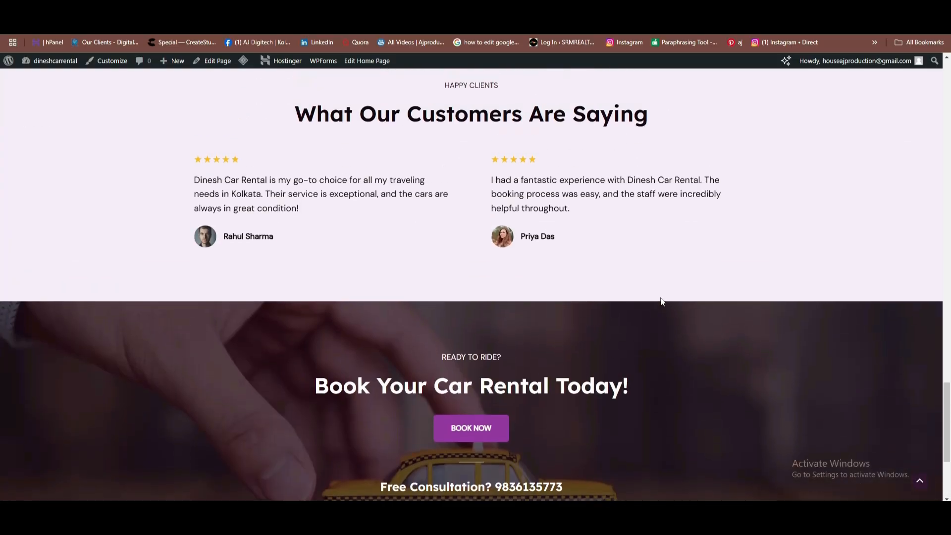
scroll(654, 293, up, 10)
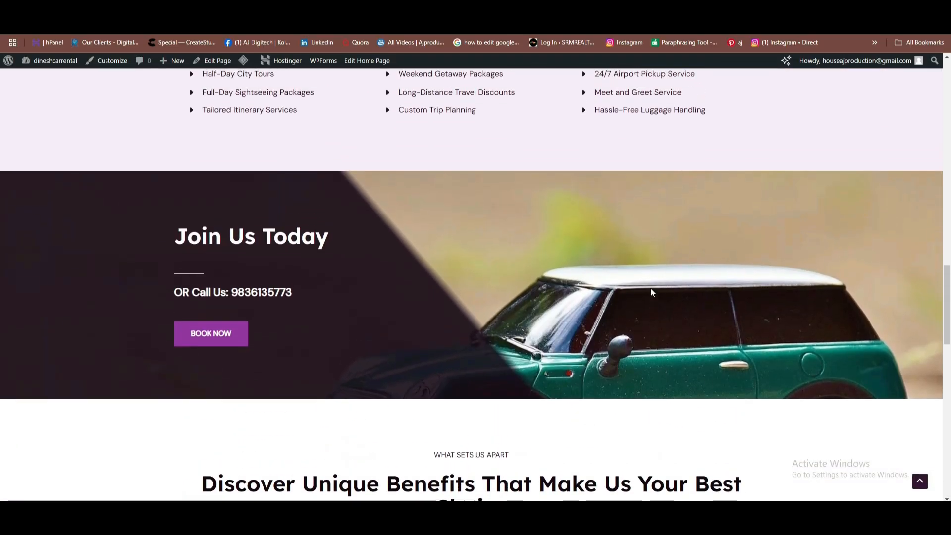
scroll(725, 332, down, 3)
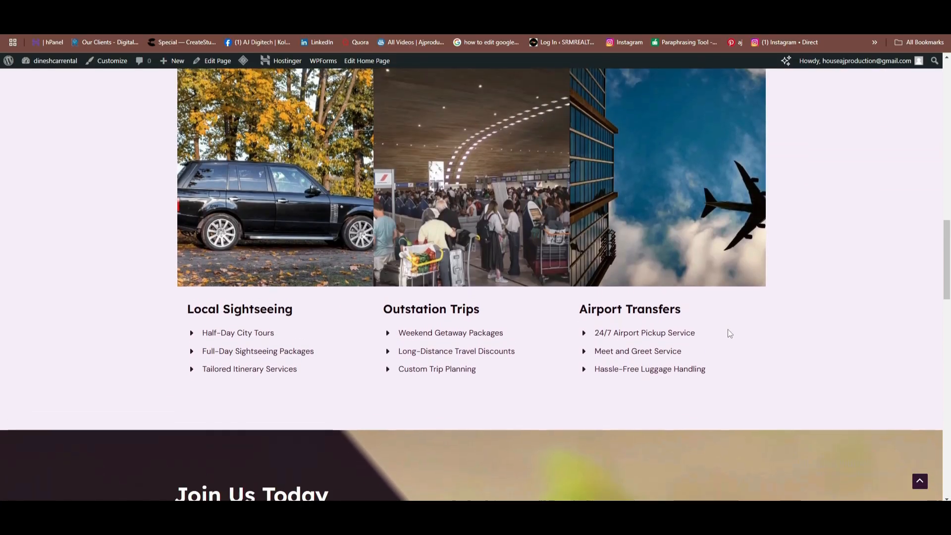
scroll(718, 319, up, 7)
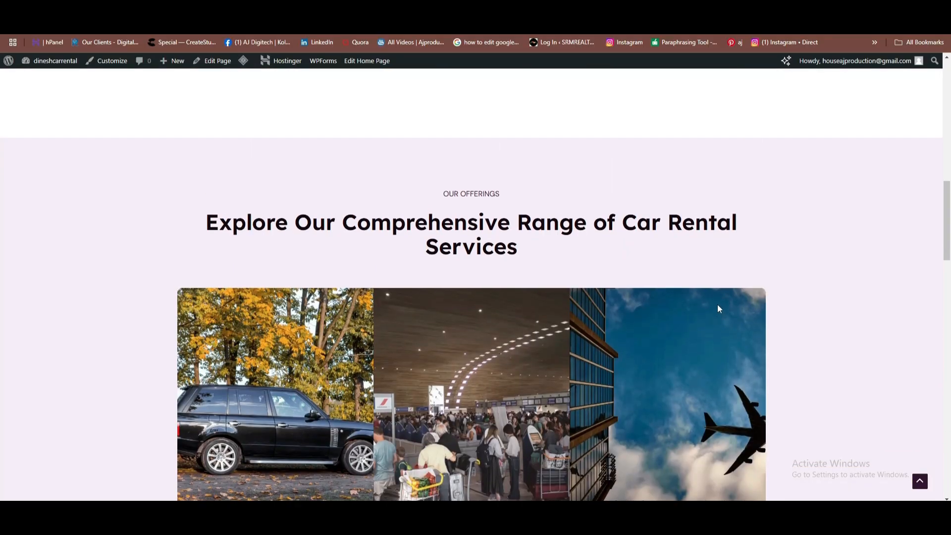
scroll(718, 317, up, 8)
scroll(716, 289, up, 2)
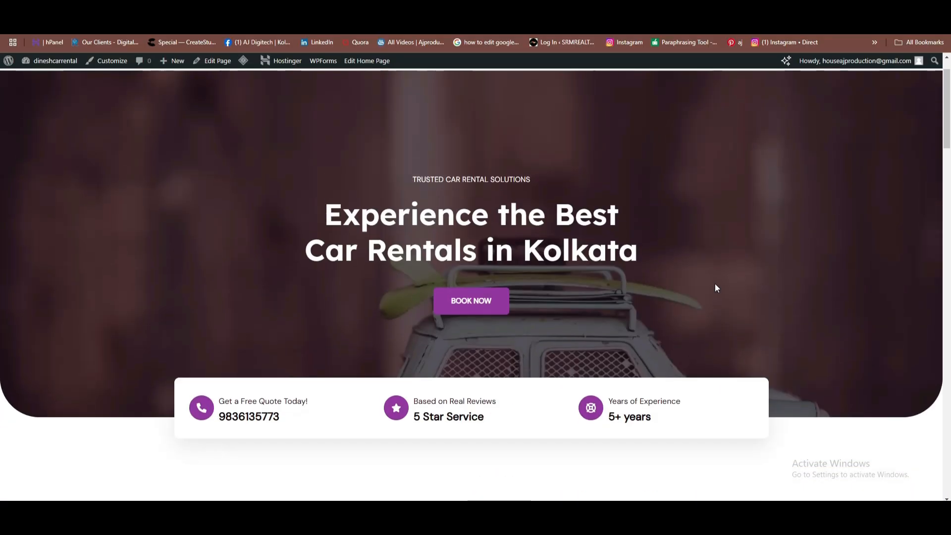